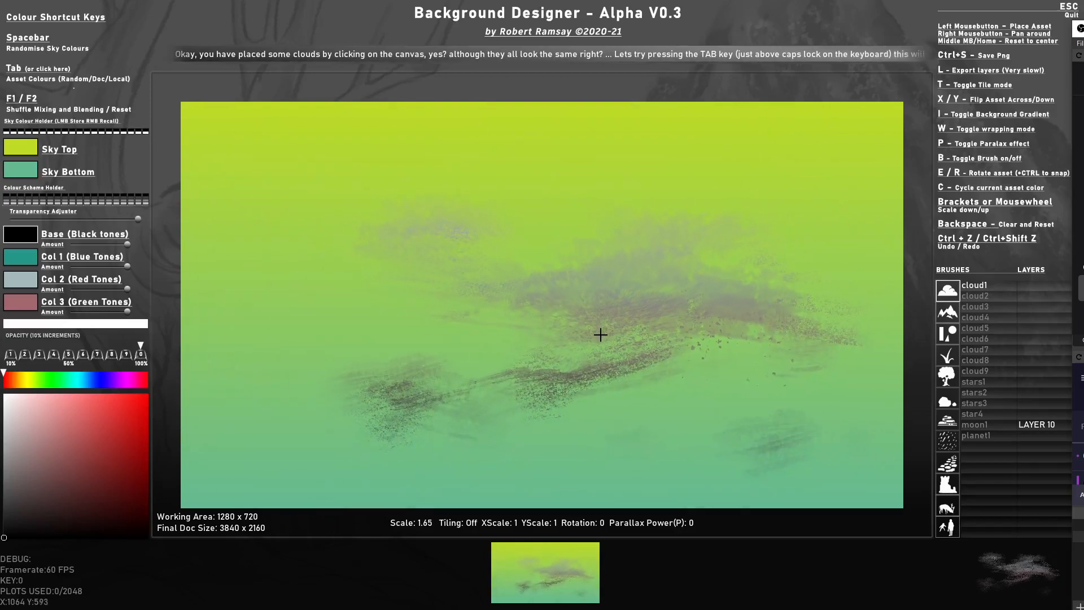
Browse the cloud, mountain and land, geometric shape, and grass and foliage brush sets, previewing sample brushes.
scroll(567, 279, down, 4)
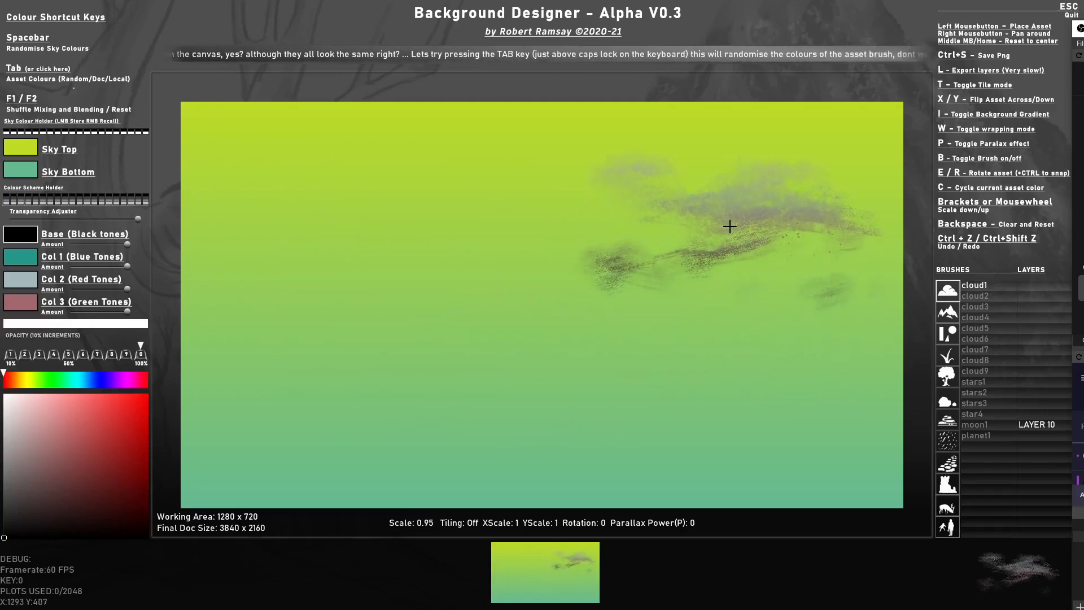
click(981, 294)
click(974, 360)
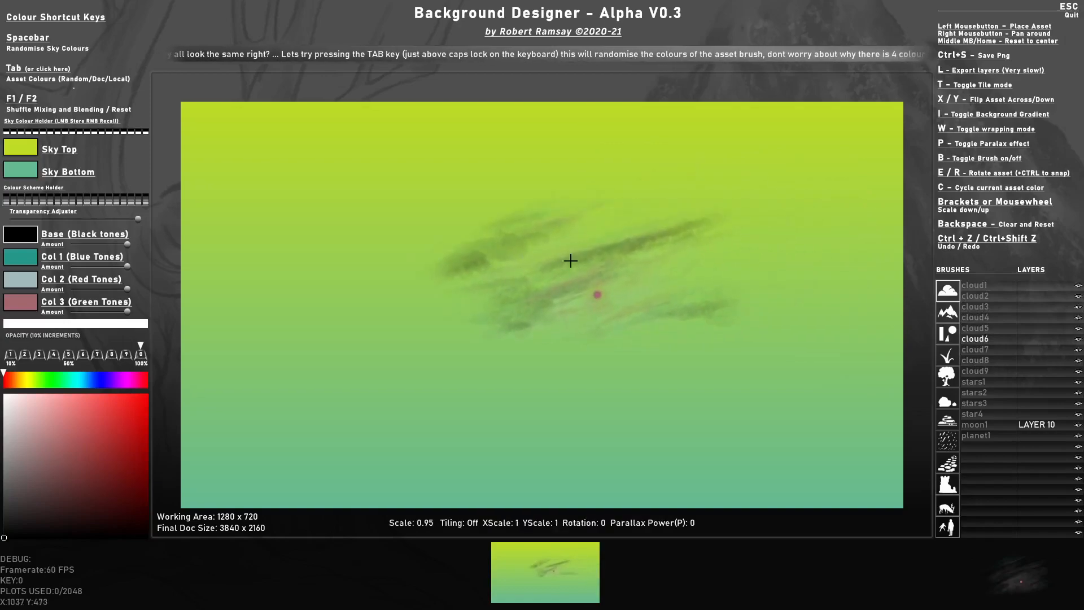
click(948, 312)
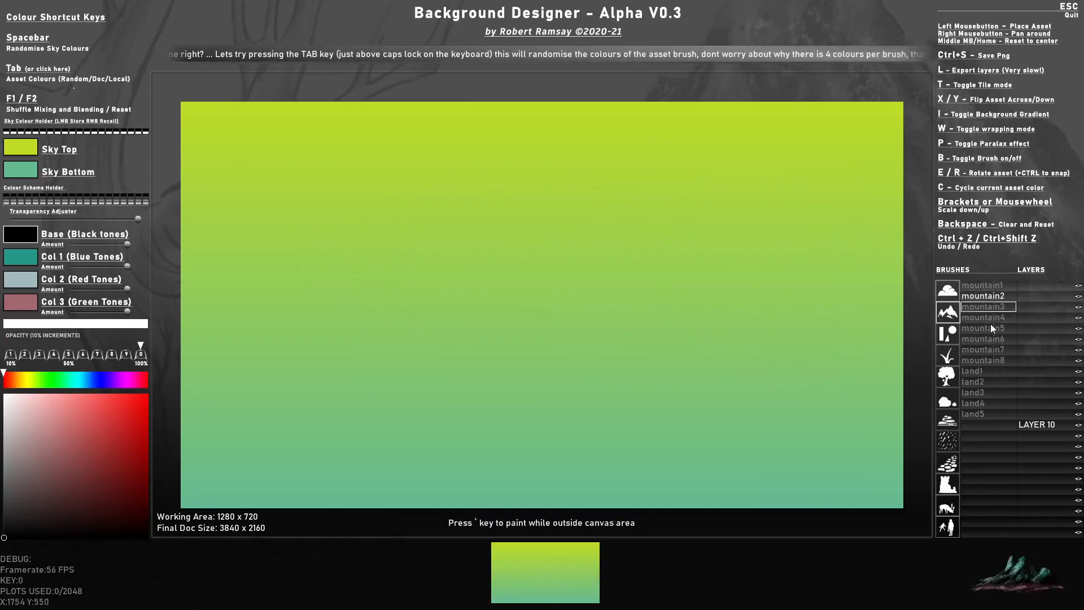
click(984, 413)
click(951, 333)
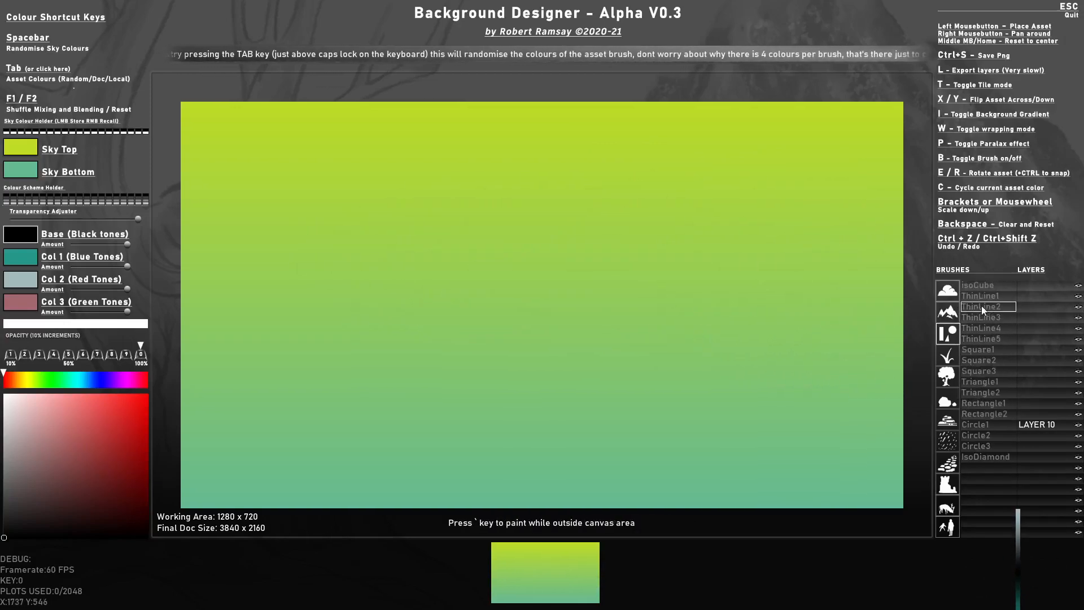
click(981, 393)
click(947, 355)
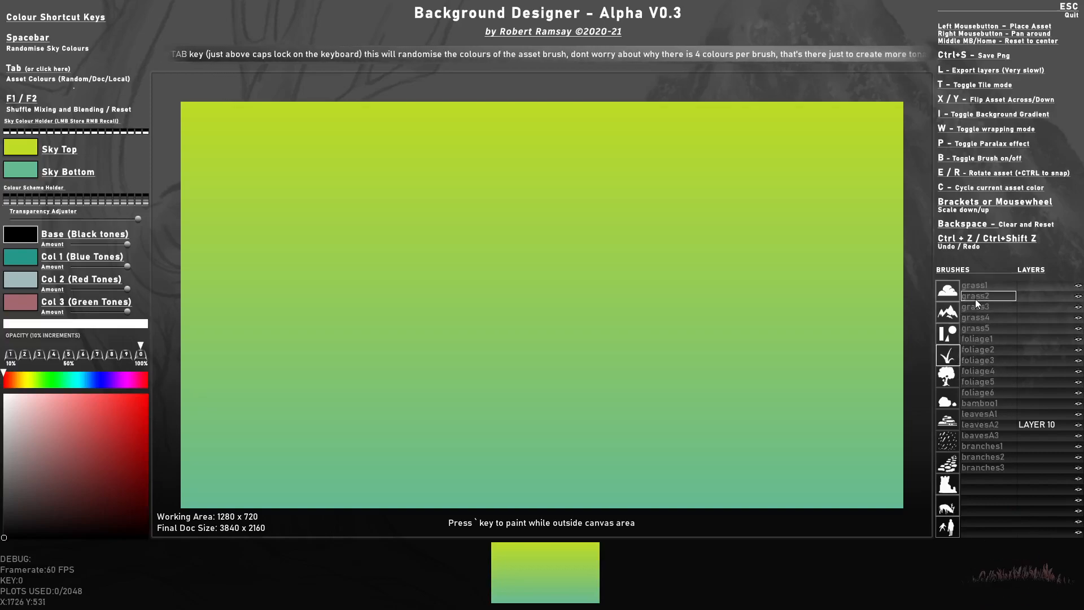
click(981, 436)
Look through the remaining brush sets, including trees, rocks, fog, weather, buildings, animals and characters.
click(947, 376)
click(966, 414)
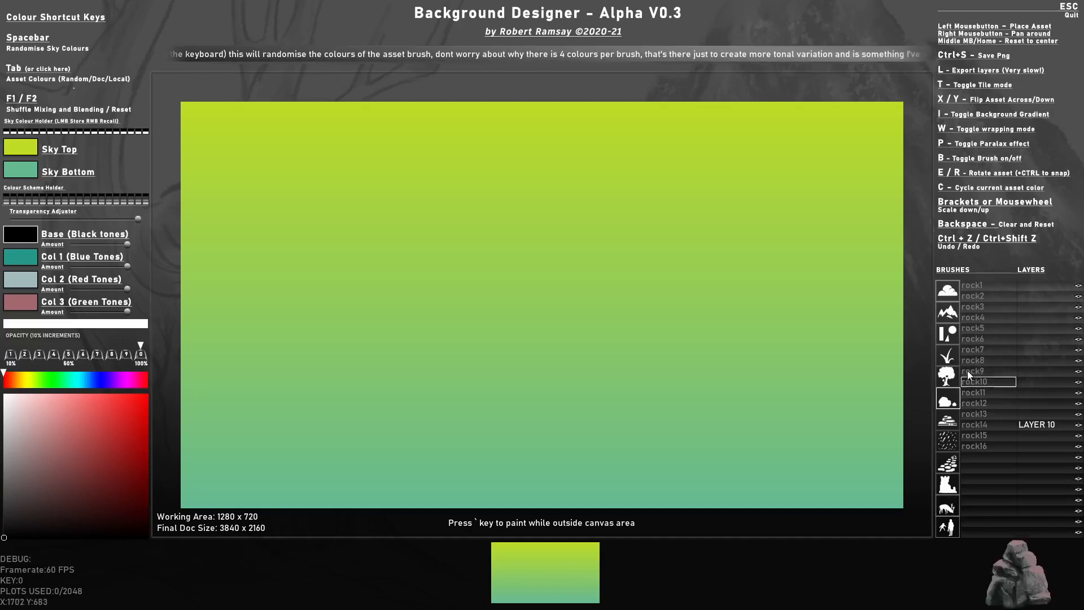
click(949, 420)
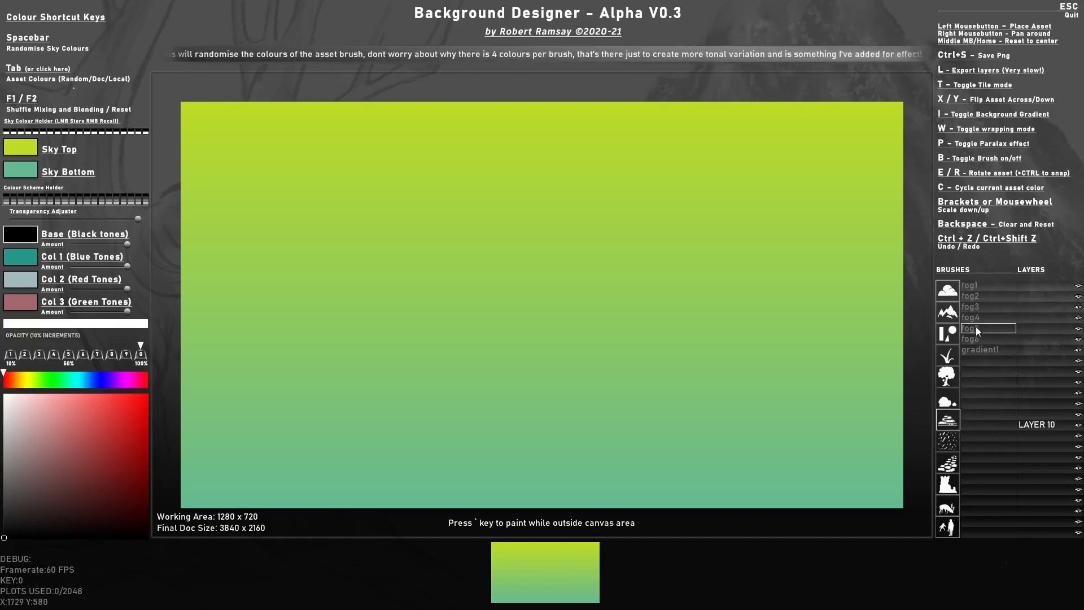
click(944, 442)
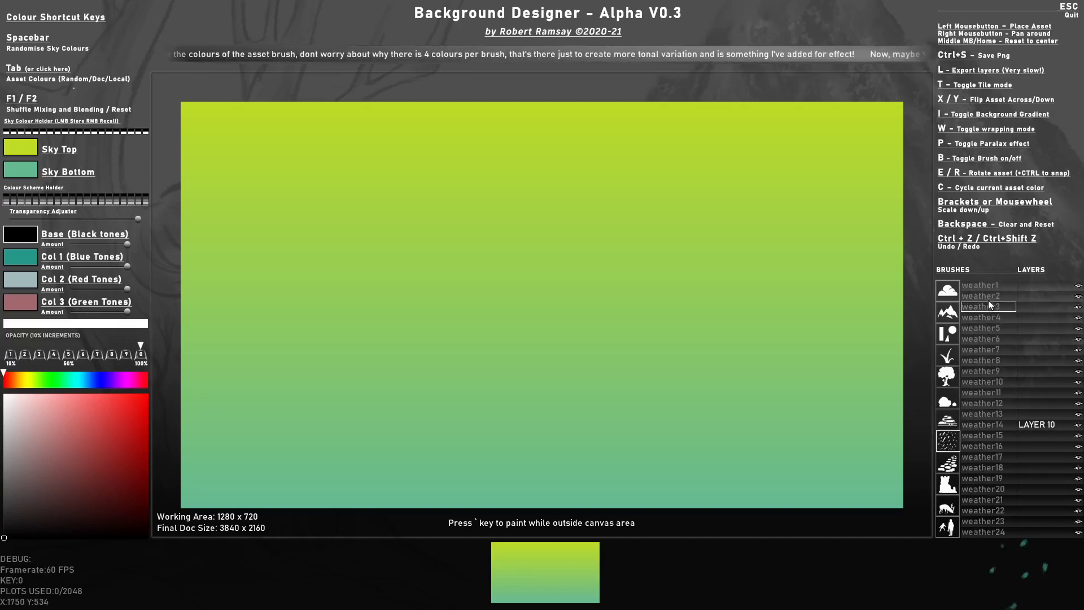
click(948, 462)
click(950, 484)
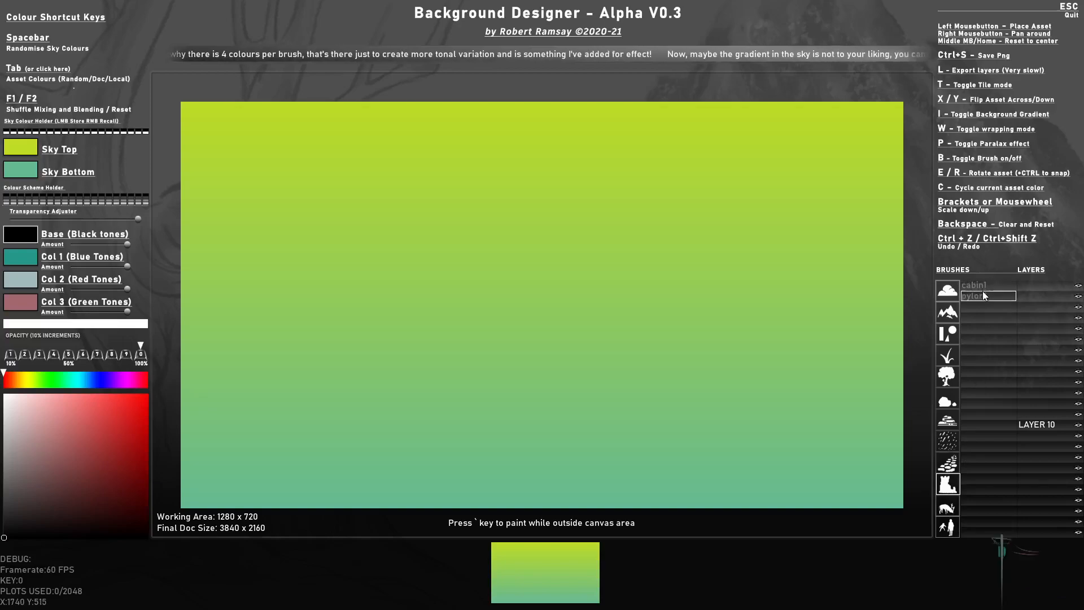
click(949, 508)
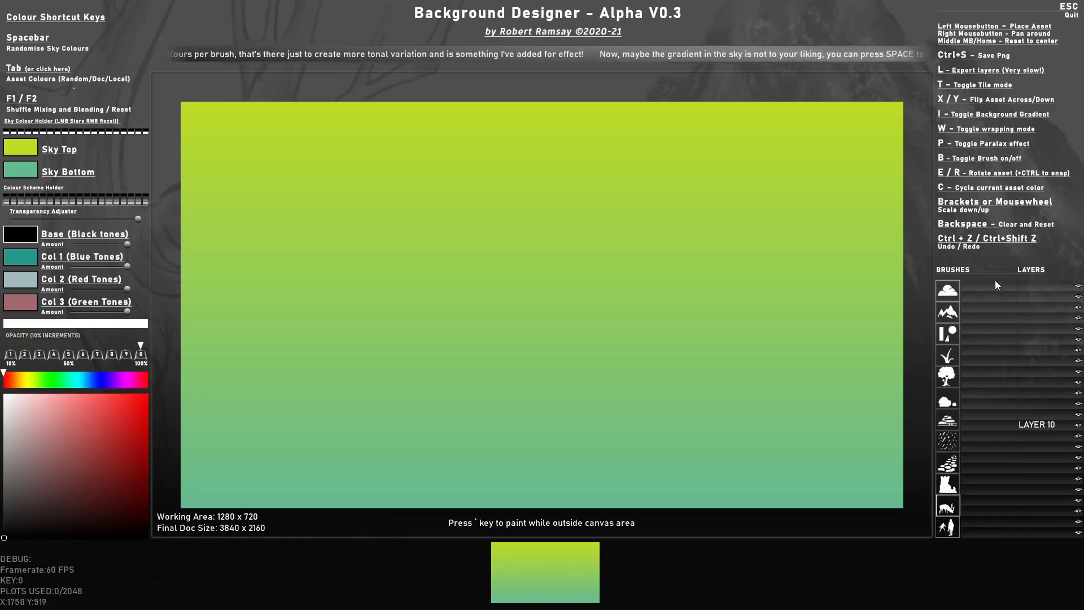
click(956, 527)
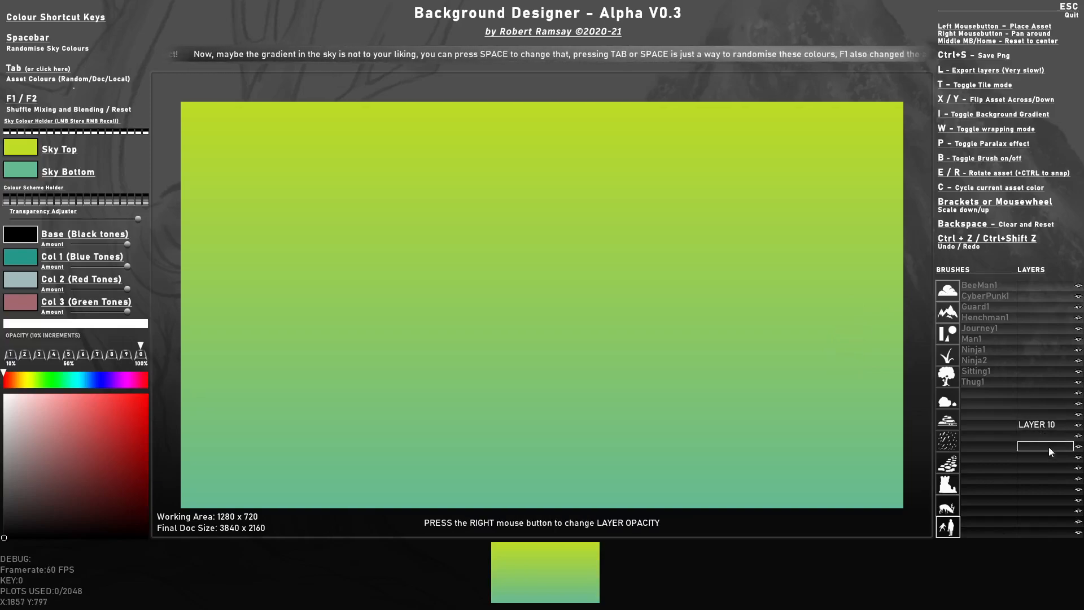
Try stamping three overlapping triangles near the centre of the canvas, and clear the canvas again.
click(596, 293)
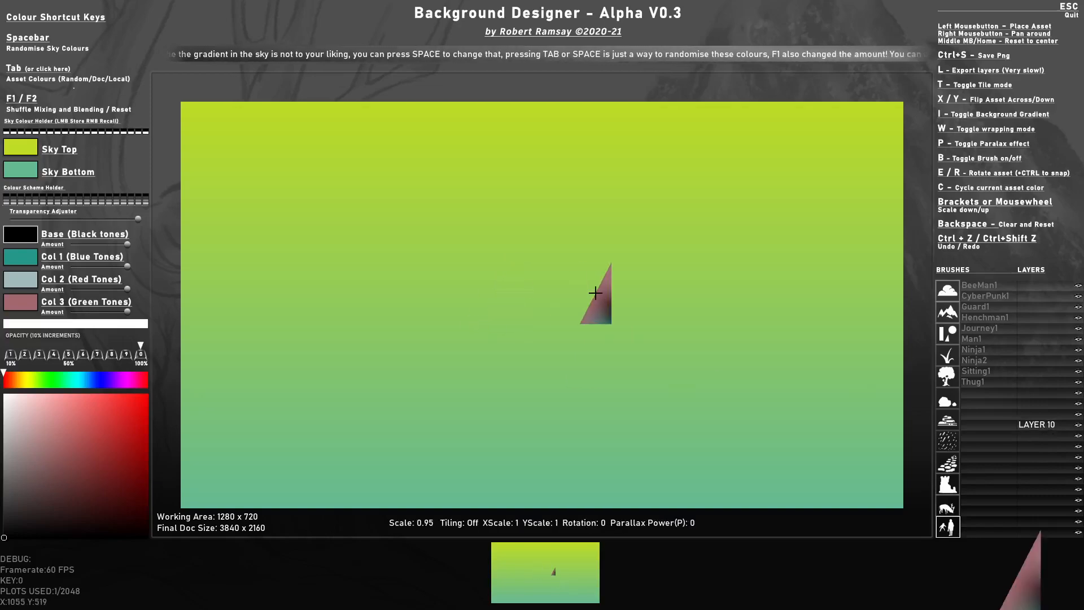
click(620, 303)
click(606, 310)
click(1049, 446)
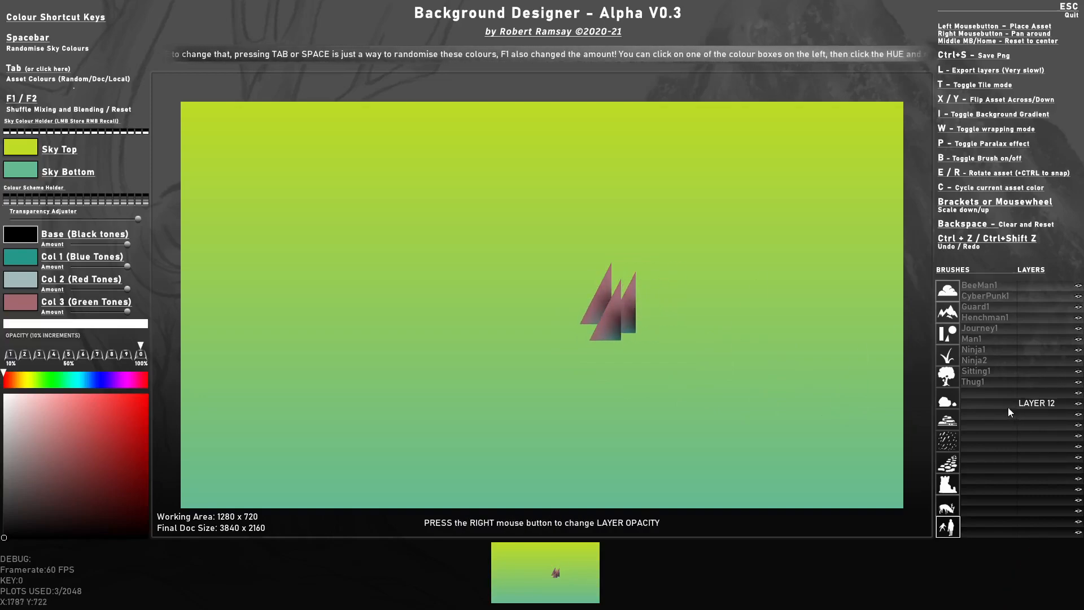
key(BackSpace)
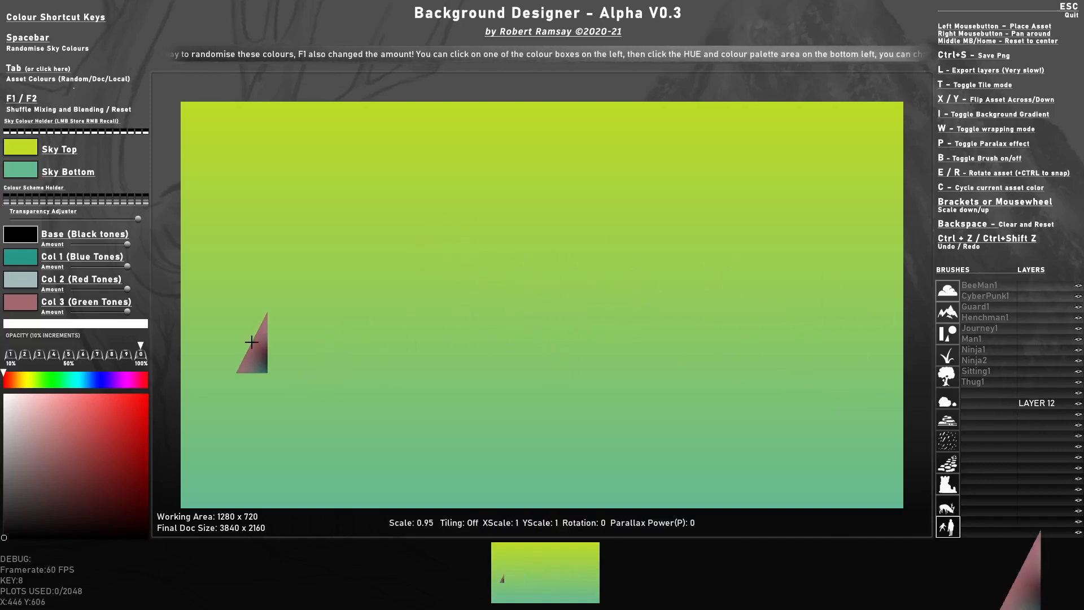
Turn the brush off and set the sky gradient to vivid blue for Sky Top and light turquoise for Sky Bottom.
click(13, 153)
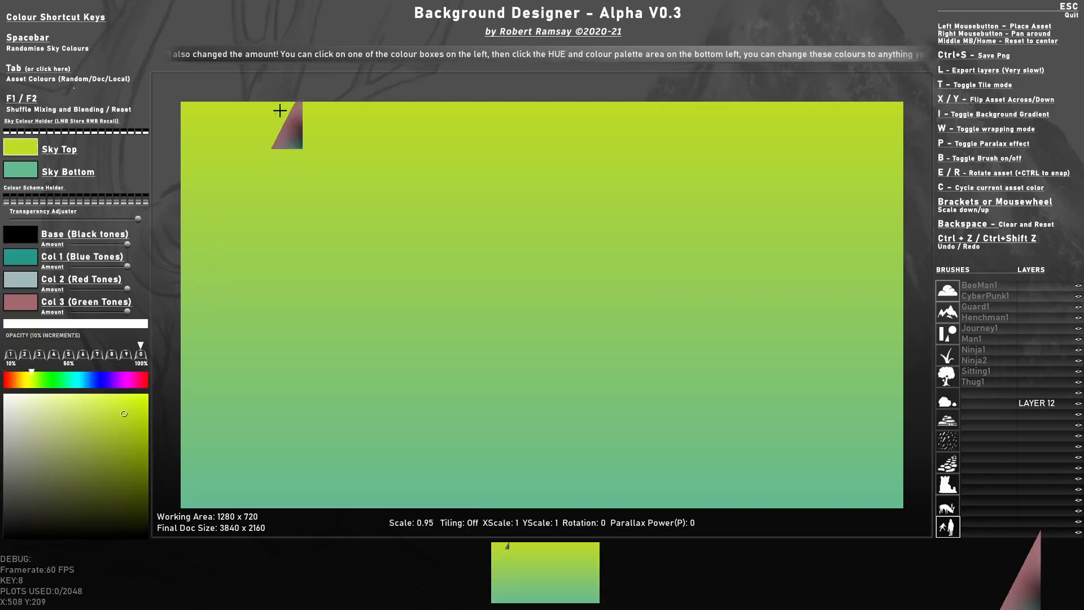
key(b)
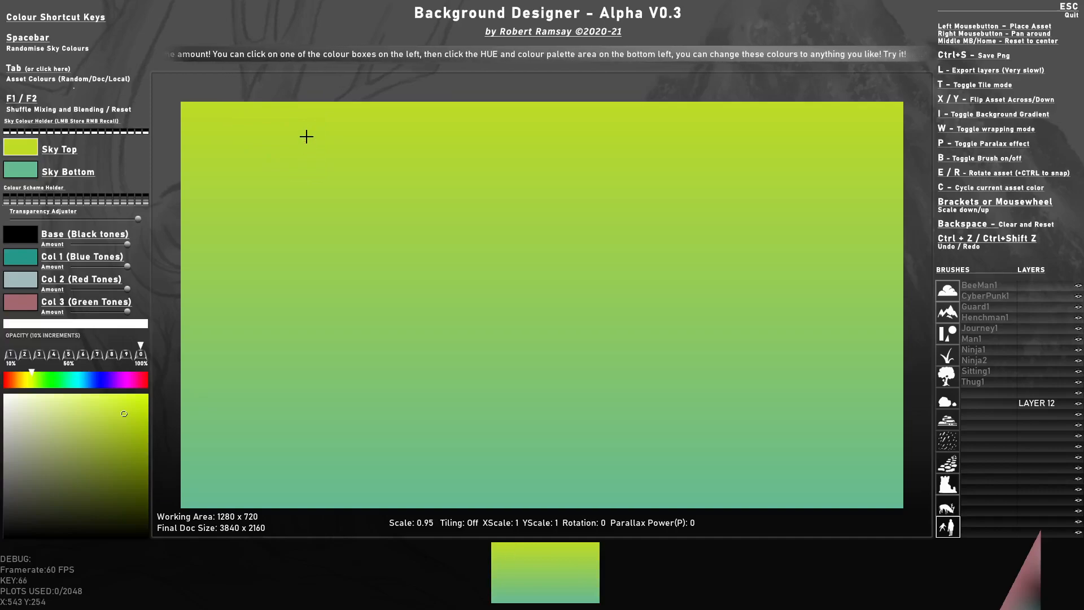
drag(103, 383, 98, 382)
drag(125, 416, 133, 408)
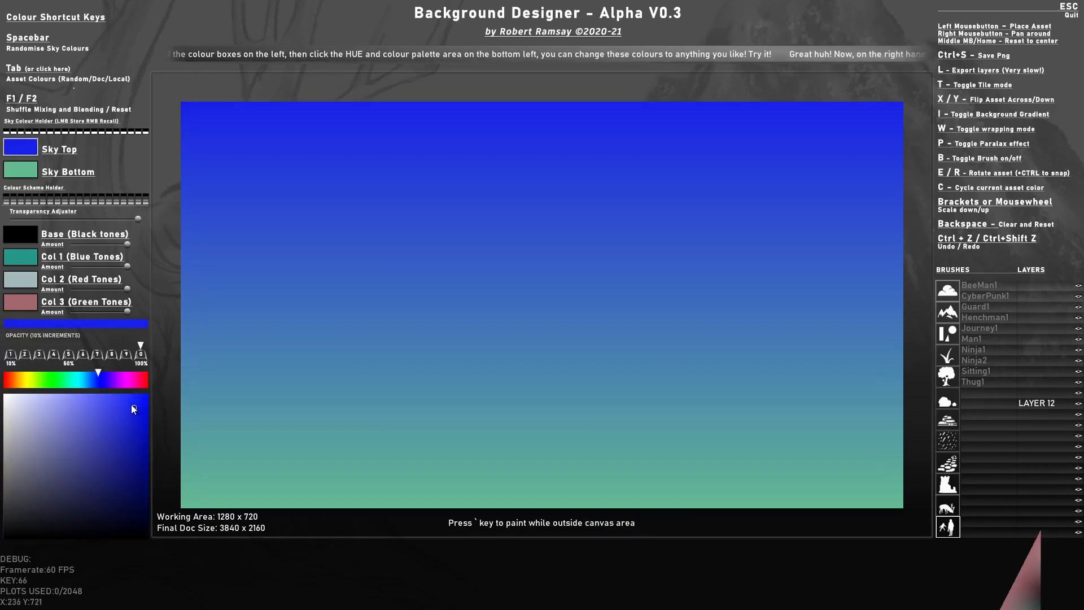
click(20, 169)
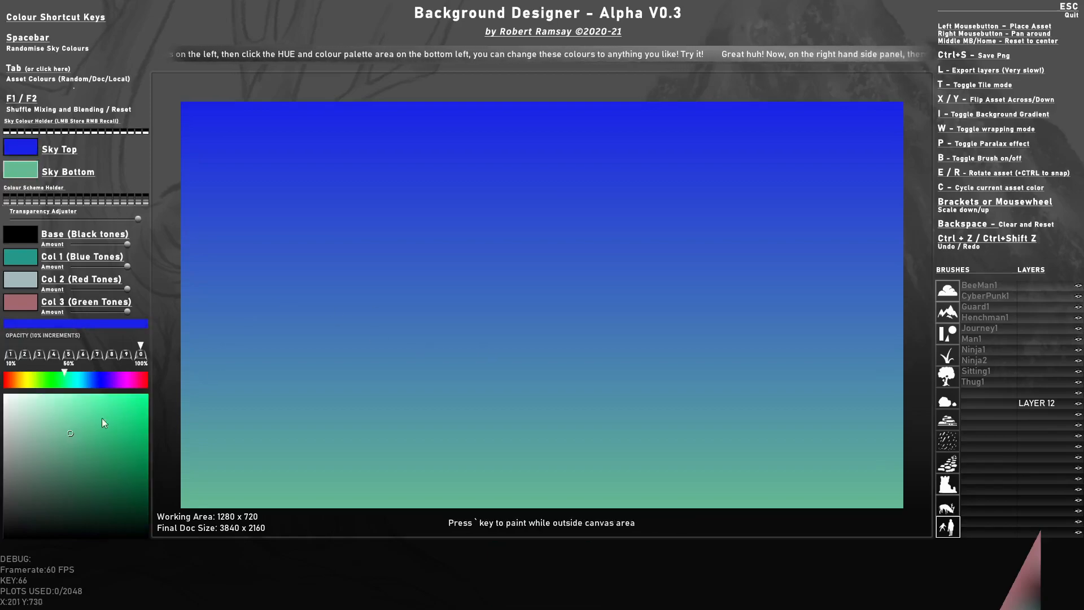
click(78, 405)
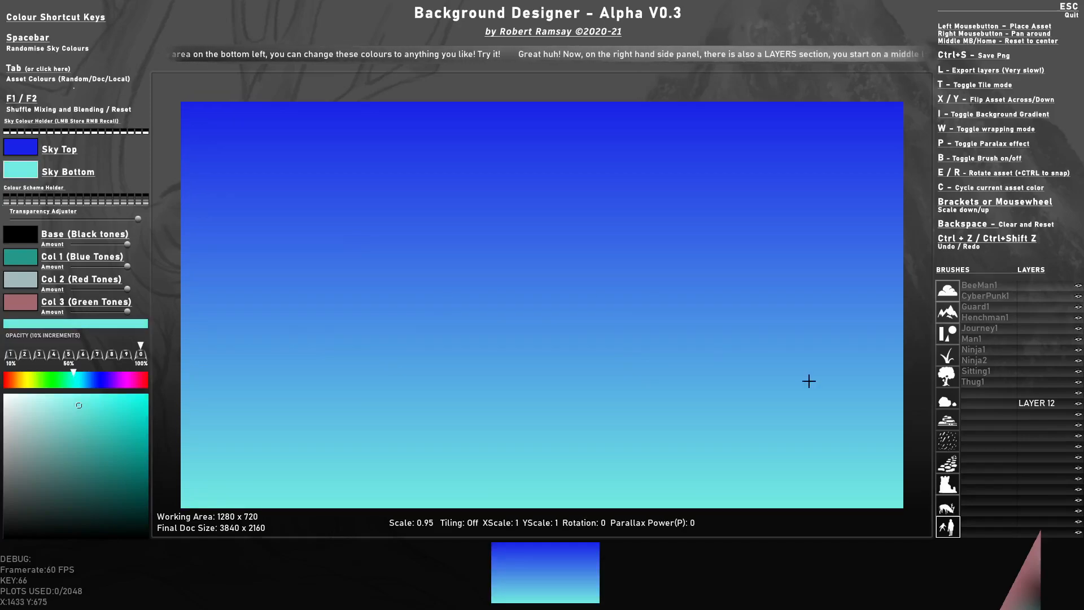
Make Layer 1 active and set up the cloud1 brush at a scale of 0.55.
click(1049, 522)
click(1051, 532)
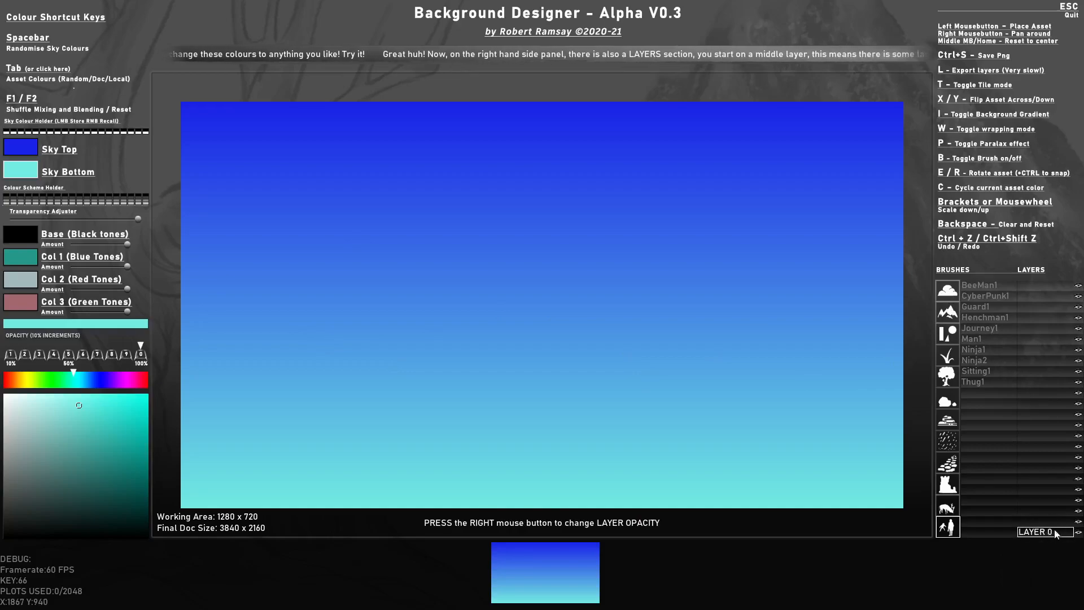
click(1048, 522)
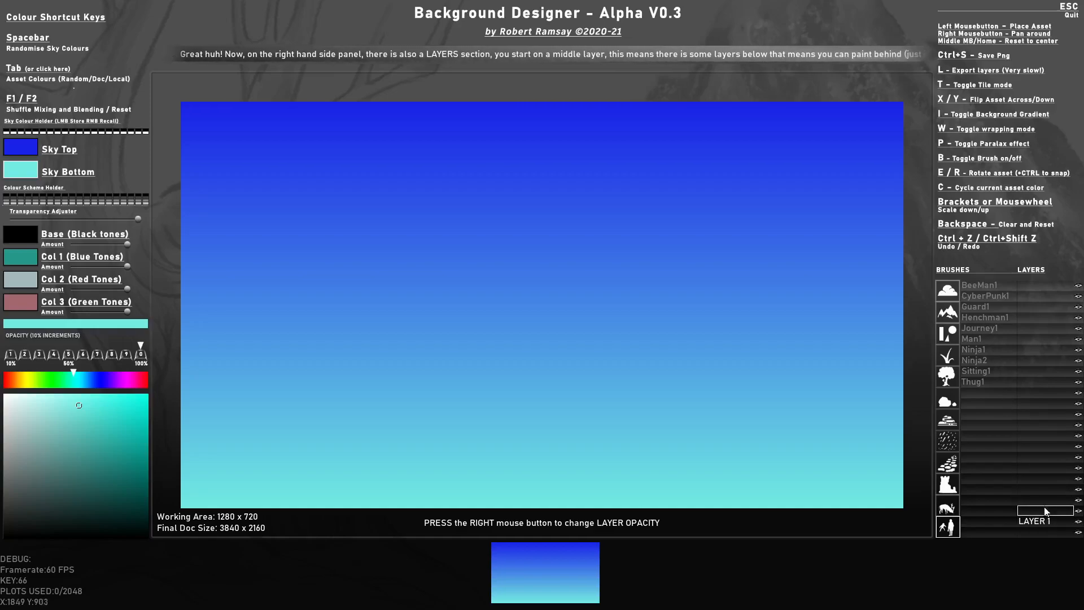
click(946, 292)
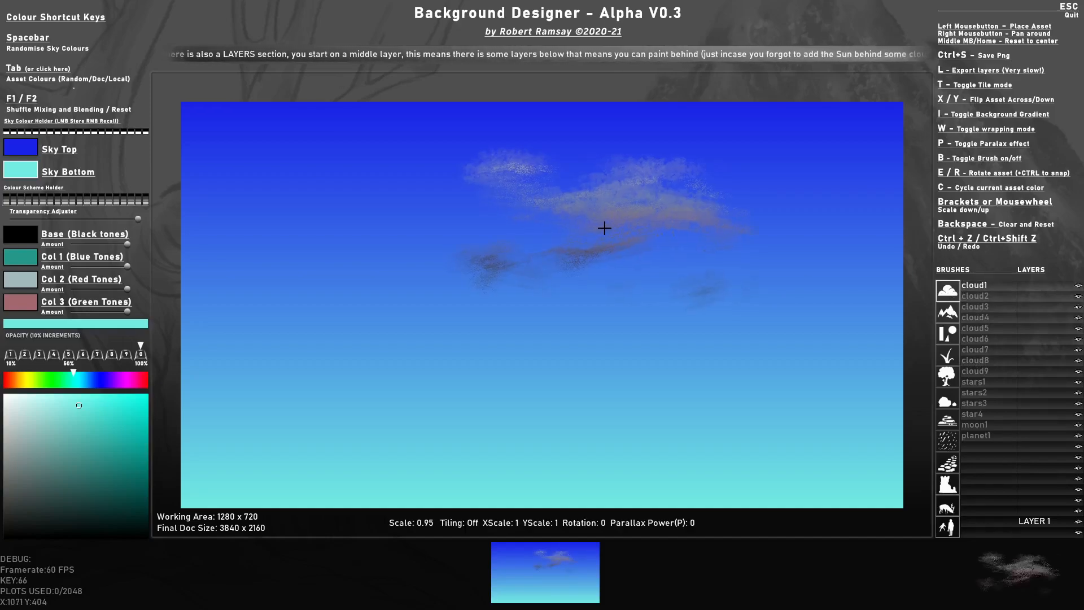
scroll(605, 228, down, 8)
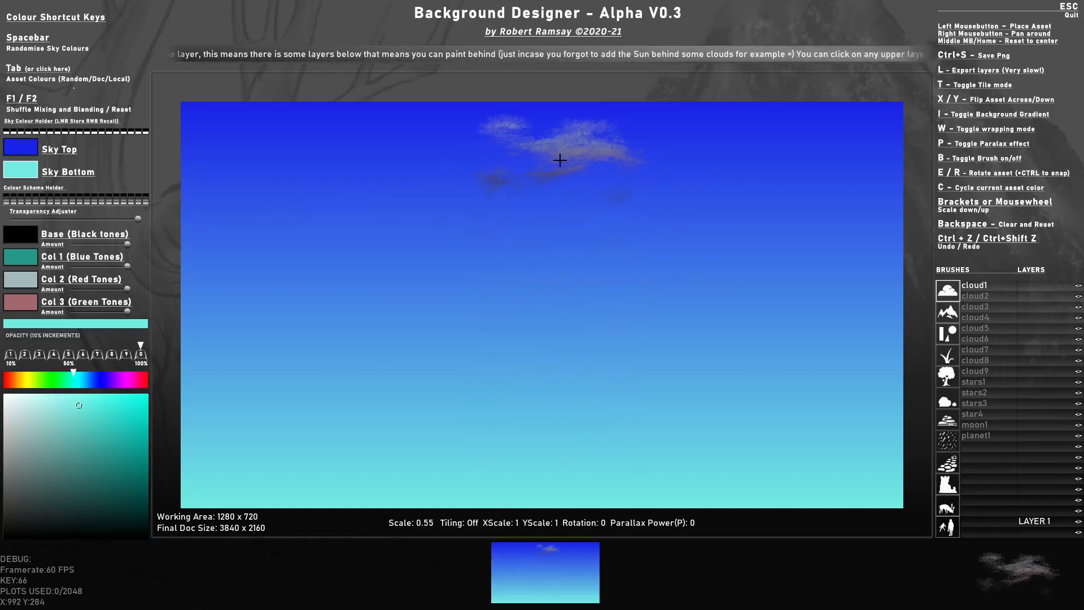
Set the cloud brush's Col 3 (Green Tones) to crimson red.
click(29, 305)
mouse_move(95, 415)
mouse_down()
mouse_move(127, 411)
mouse_move(120, 437)
mouse_up()
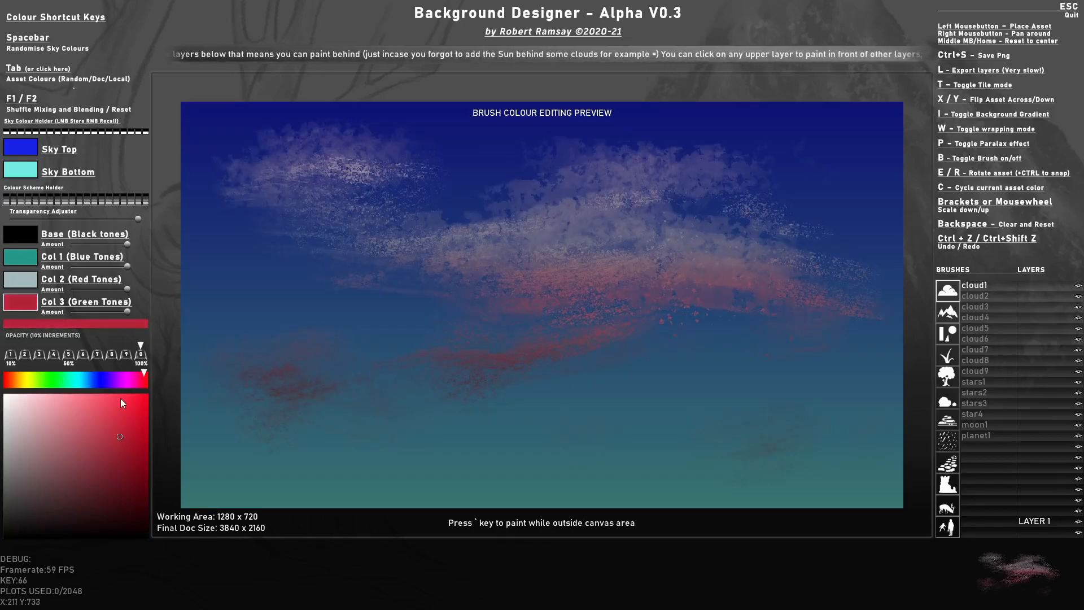
click(25, 256)
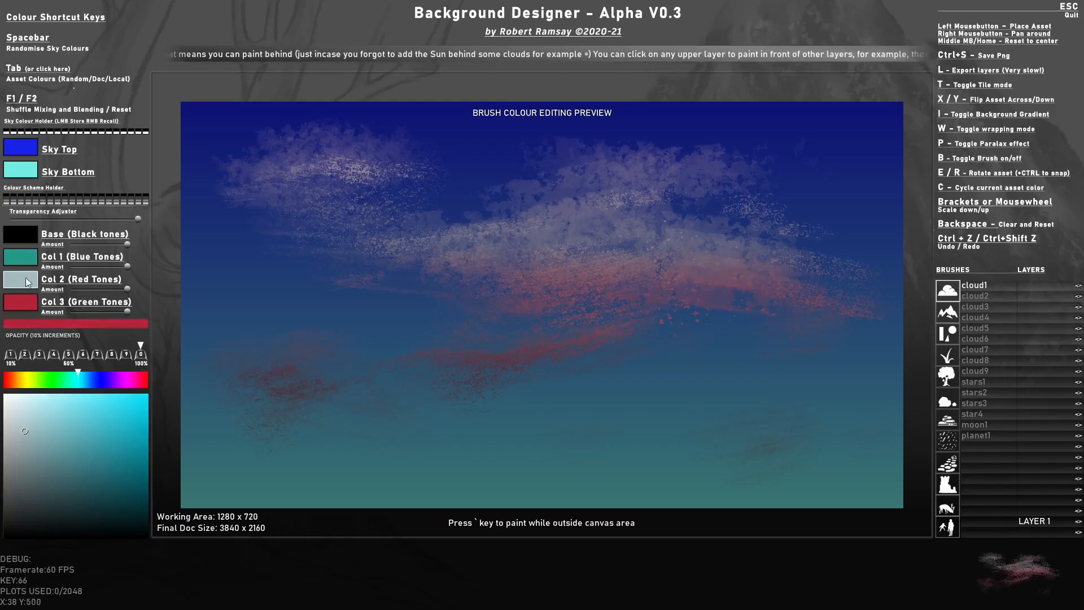
click(22, 283)
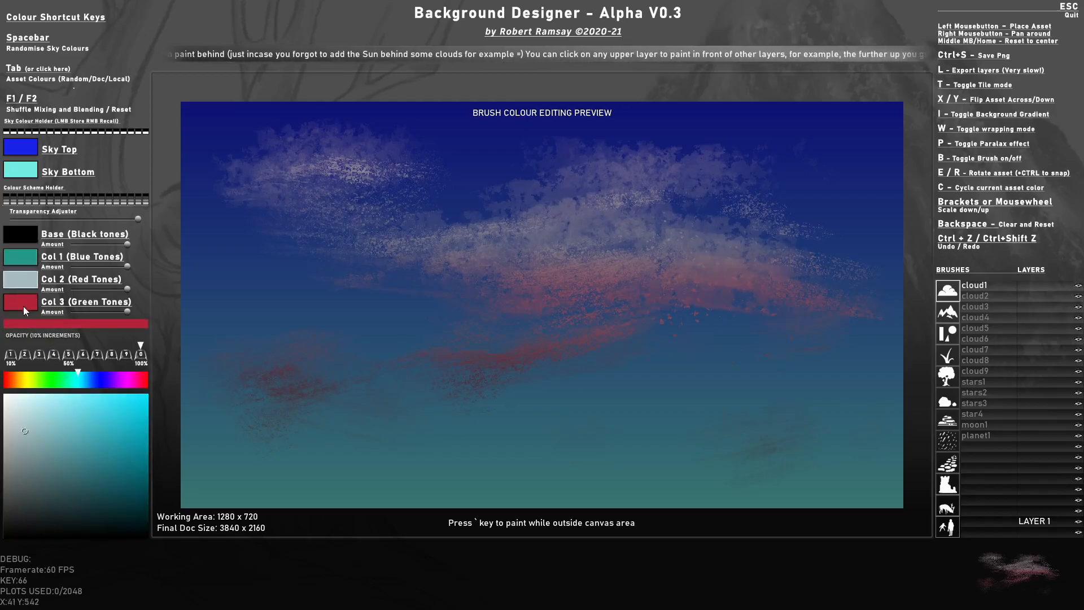
Set the cloud brush's Base (Black tones) colour to a very dark navy blue.
click(28, 231)
click(85, 380)
mouse_move(30, 412)
mouse_down()
mouse_move(87, 476)
mouse_move(128, 434)
mouse_move(129, 523)
mouse_move(130, 469)
mouse_move(134, 506)
mouse_up()
click(108, 381)
click(97, 380)
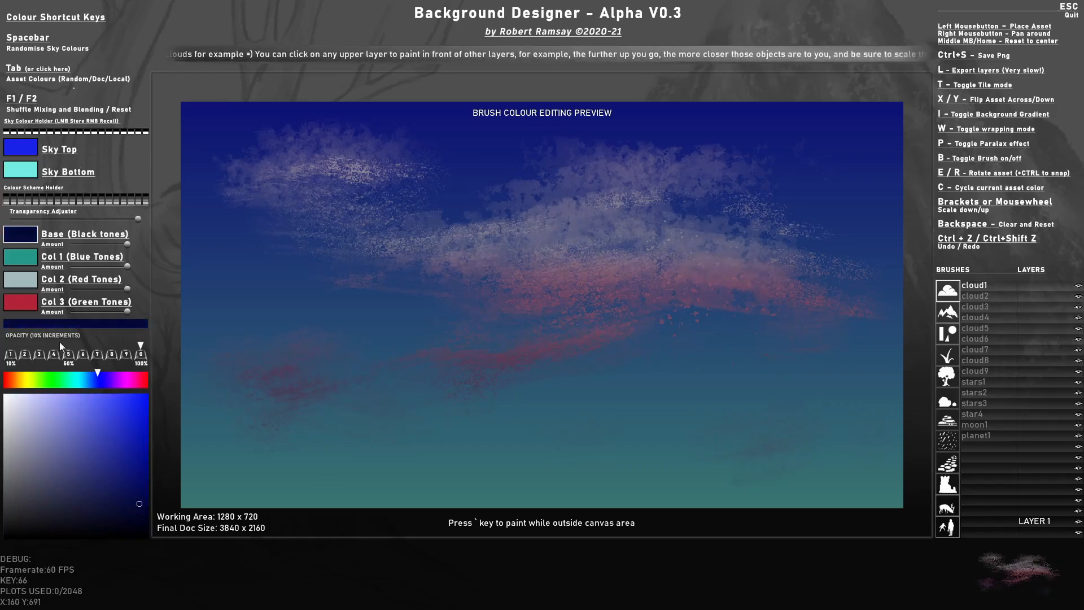
Try blue for the cloud brush's Col 3 (Green Tones), and settle on a bright orange.
click(18, 301)
drag(66, 385, 101, 386)
mouse_move(111, 439)
mouse_down()
mouse_move(112, 413)
mouse_move(118, 426)
mouse_up()
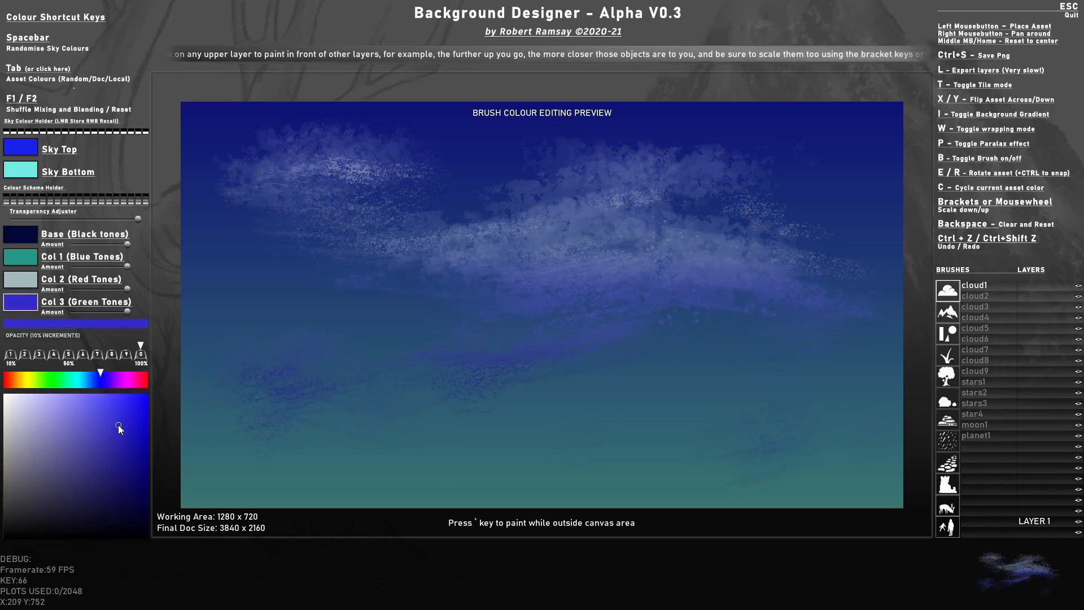
drag(84, 381, 32, 381)
drag(94, 439, 124, 402)
drag(32, 380, 12, 381)
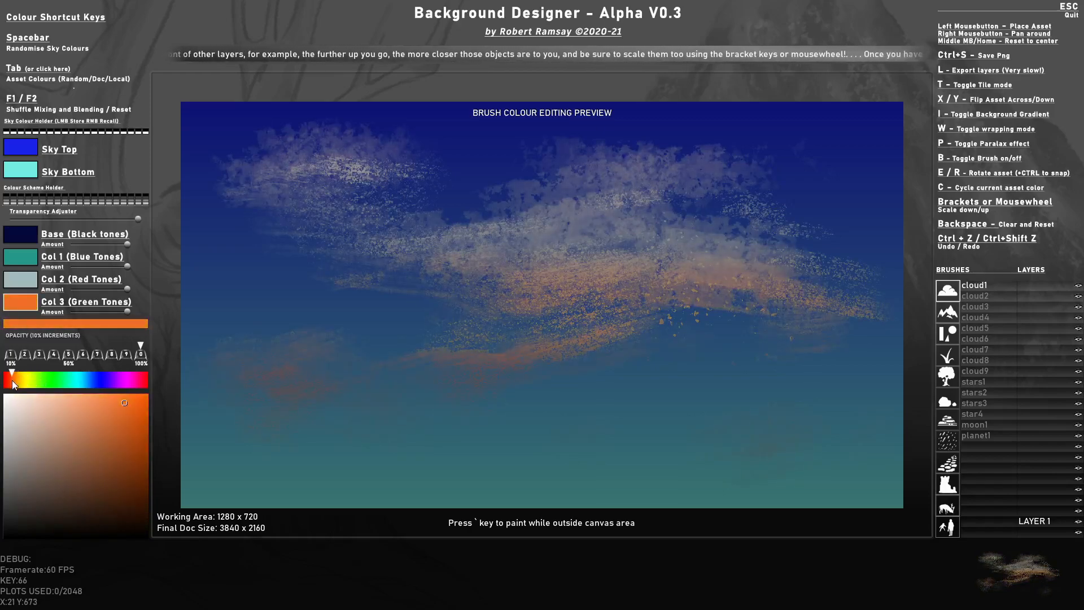
Set Col 2 (Red Tones) to teal and lower the transparency and the Base, Col 1 and Col 2 amounts to their minimum.
click(23, 281)
mouse_move(96, 445)
mouse_down()
mouse_move(121, 492)
mouse_move(125, 447)
mouse_up()
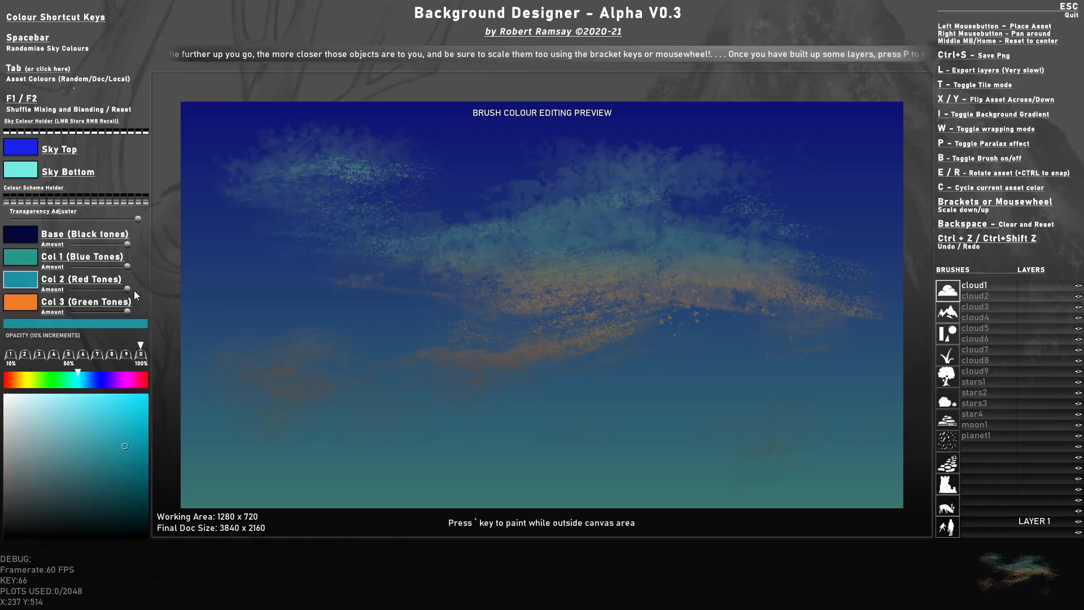
drag(129, 290, 74, 289)
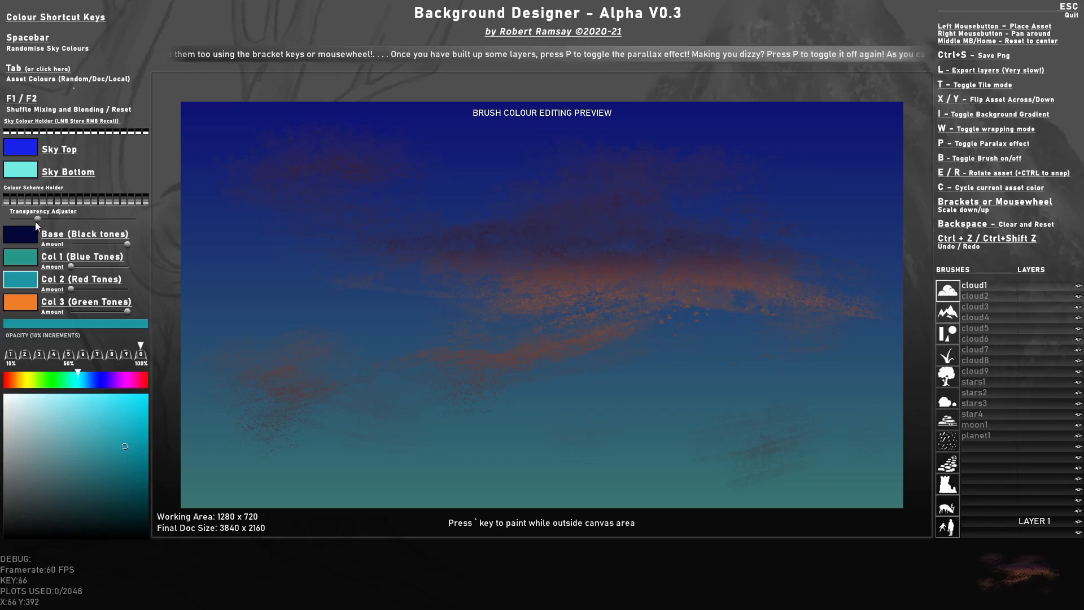
drag(103, 242, 72, 243)
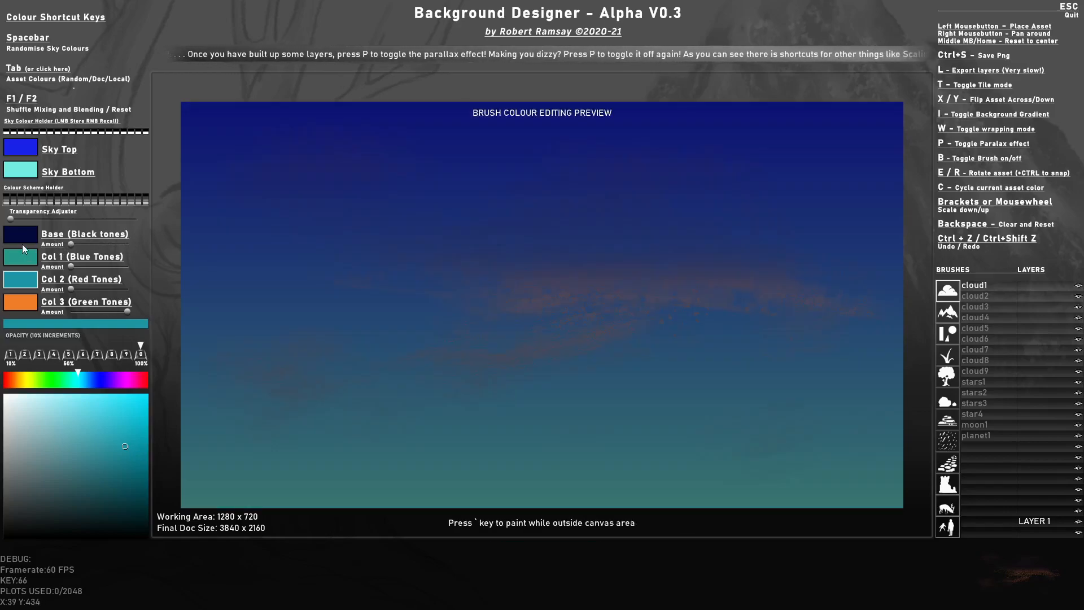
Set the Base (Black tones) colour to golden brown and enlarge the cloud brush to a scale of 1.05.
click(22, 239)
drag(51, 375, 23, 379)
mouse_move(100, 490)
mouse_down()
mouse_move(69, 446)
mouse_move(102, 441)
mouse_up()
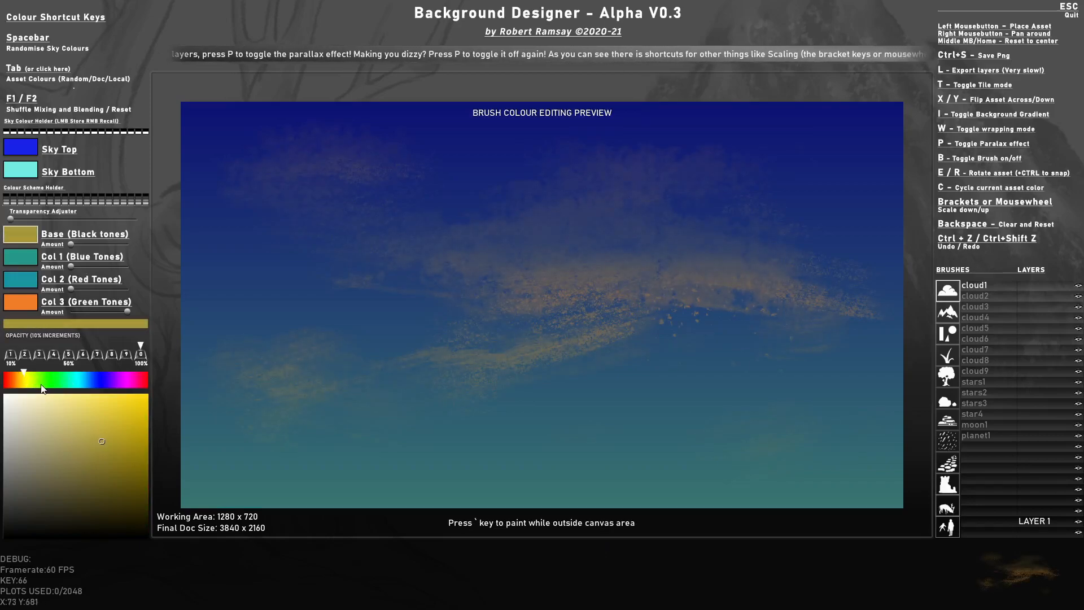
click(19, 379)
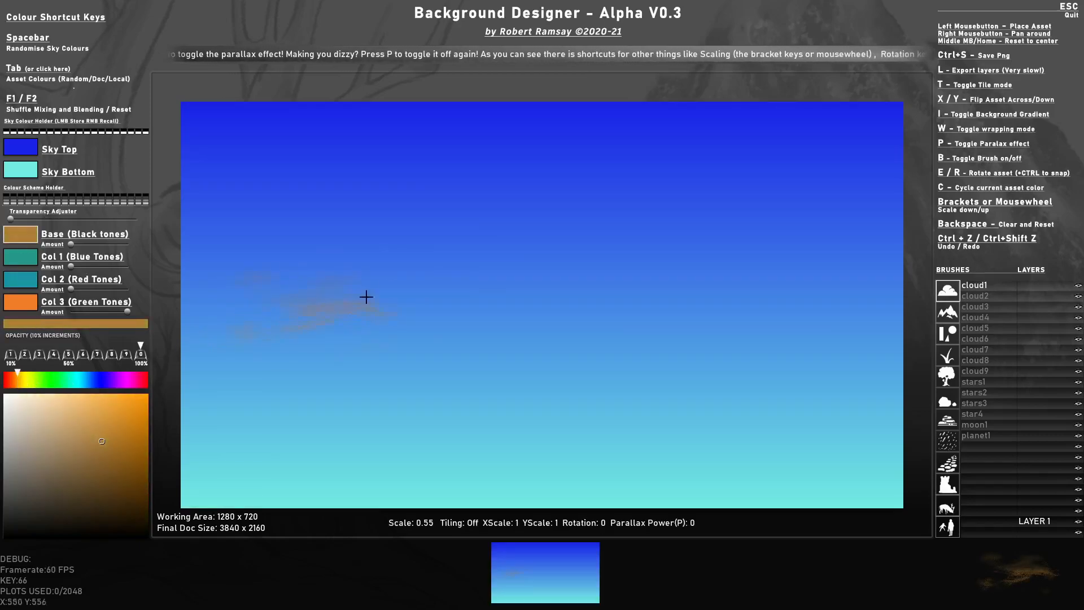
scroll(455, 220, up, 5)
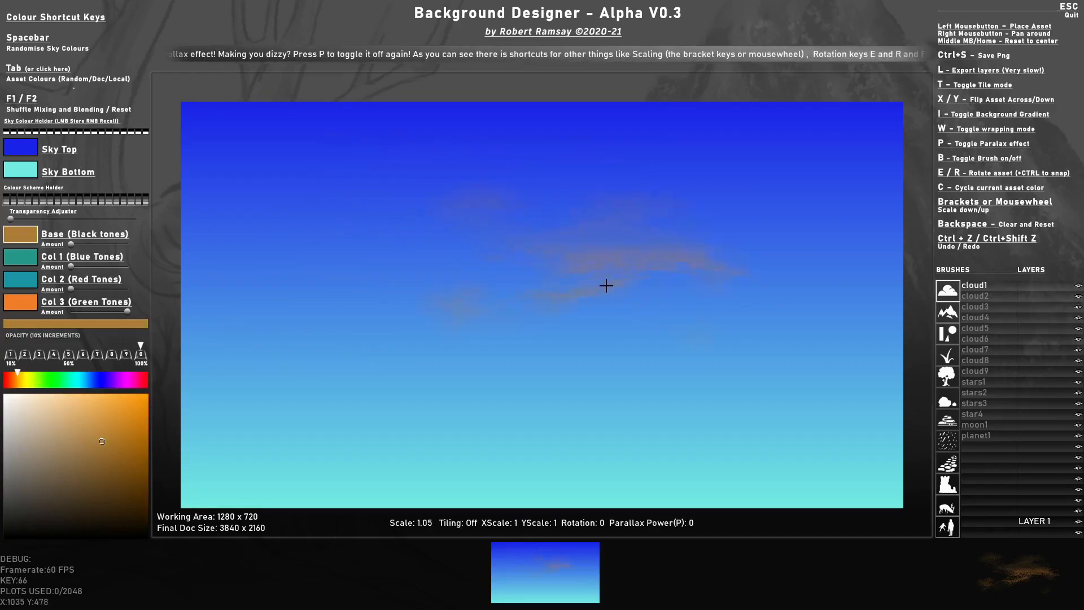
Place a cloud1 cloud at 0.70 scale in the upper-right sky, and another beside it at 1.10 scale rotated to 11 degrees.
scroll(712, 301, down, 2)
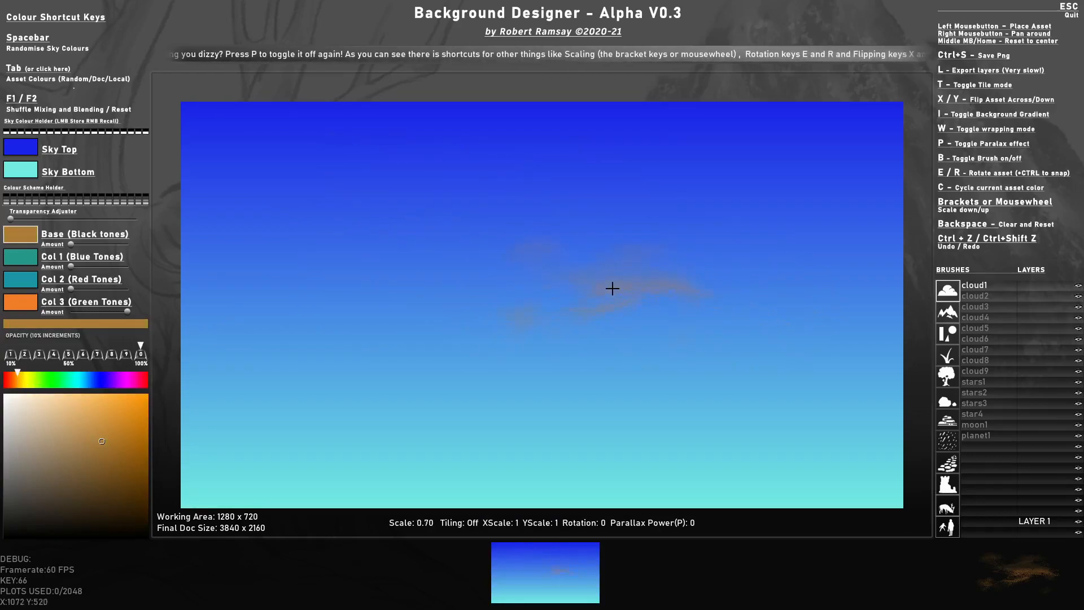
click(752, 258)
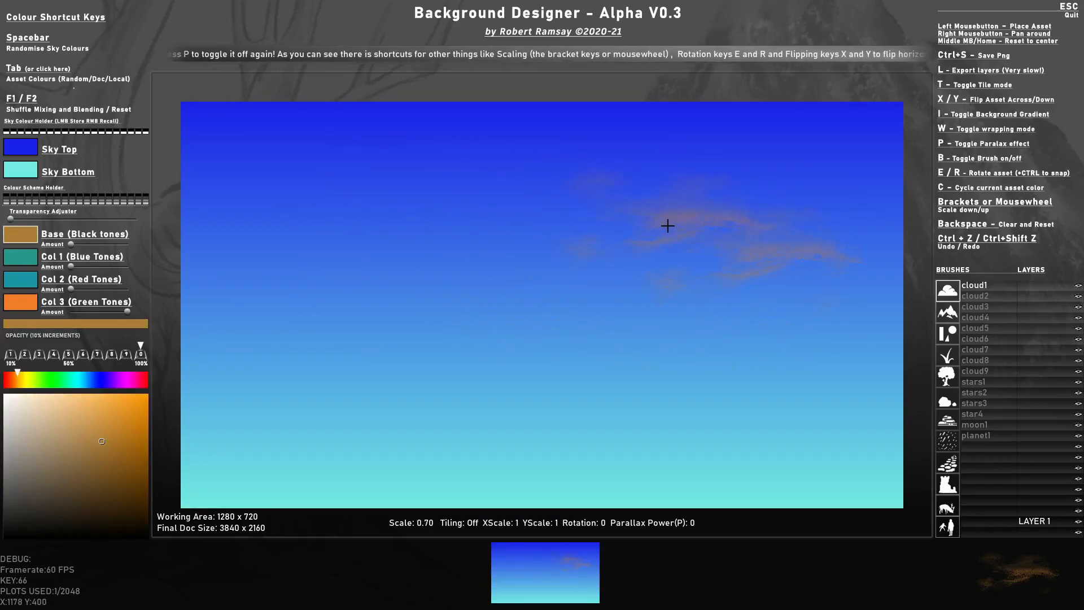
scroll(567, 266, up, 3)
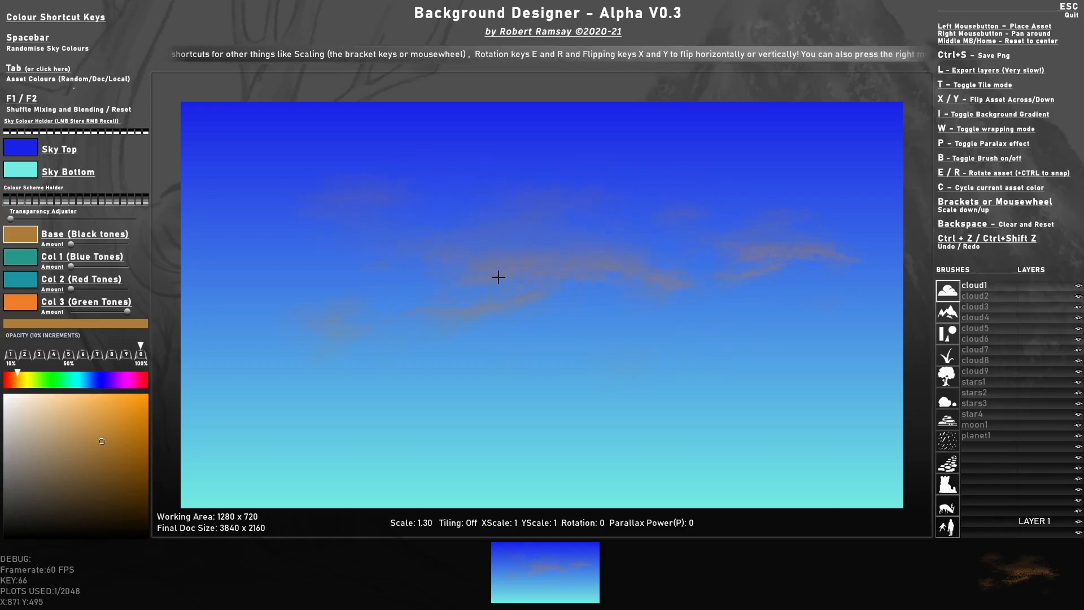
key(e)
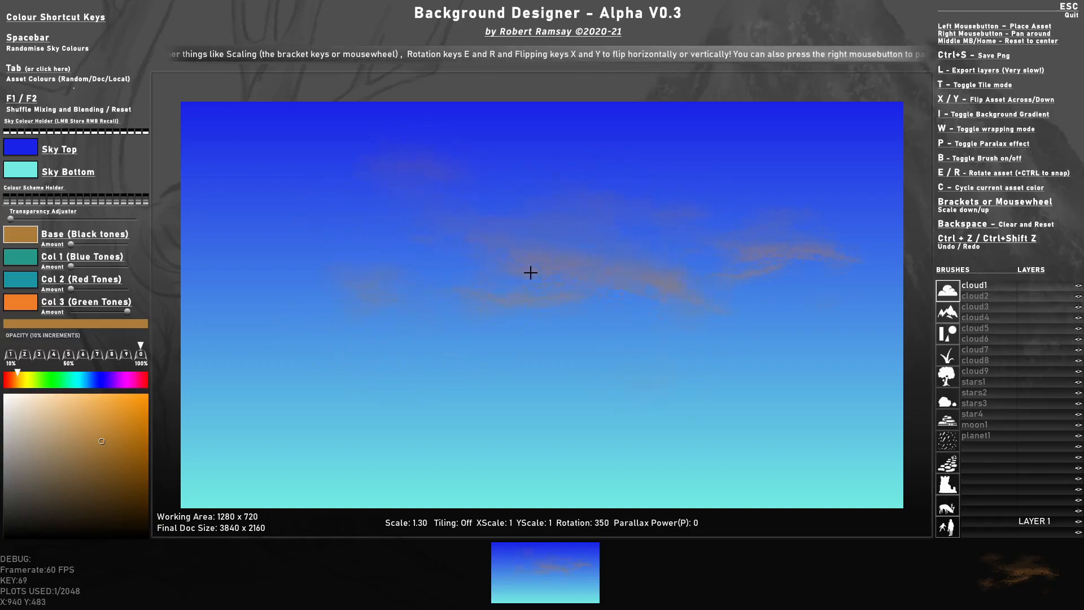
key(r)
scroll(599, 275, down, 2)
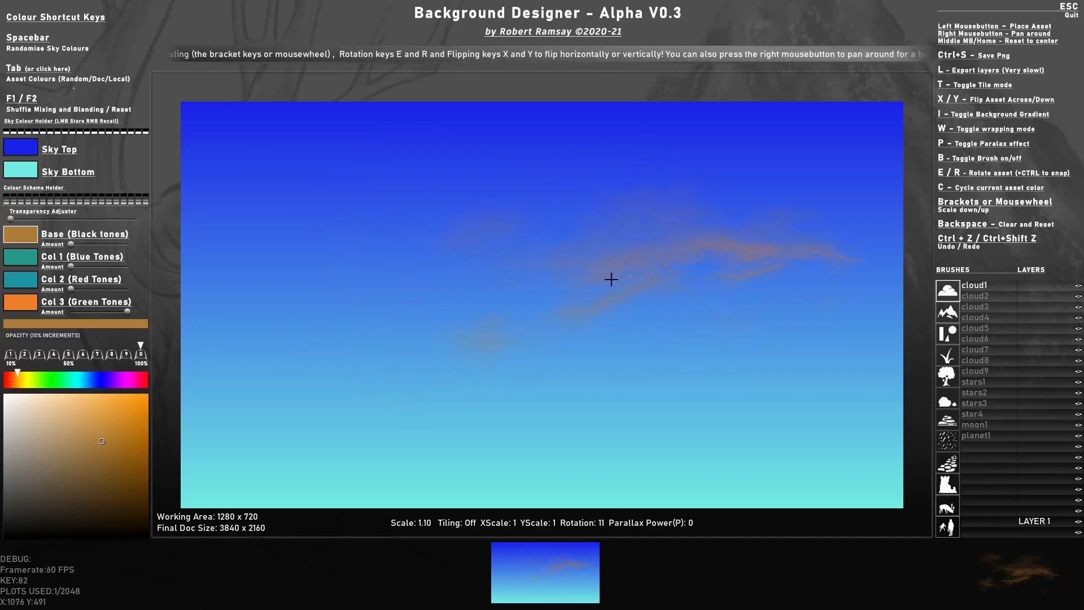
click(616, 280)
Rotate the cloud1 brush to 3 degrees, flip it horizontally and add the mirrored cloud over the placed clouds.
key(r)
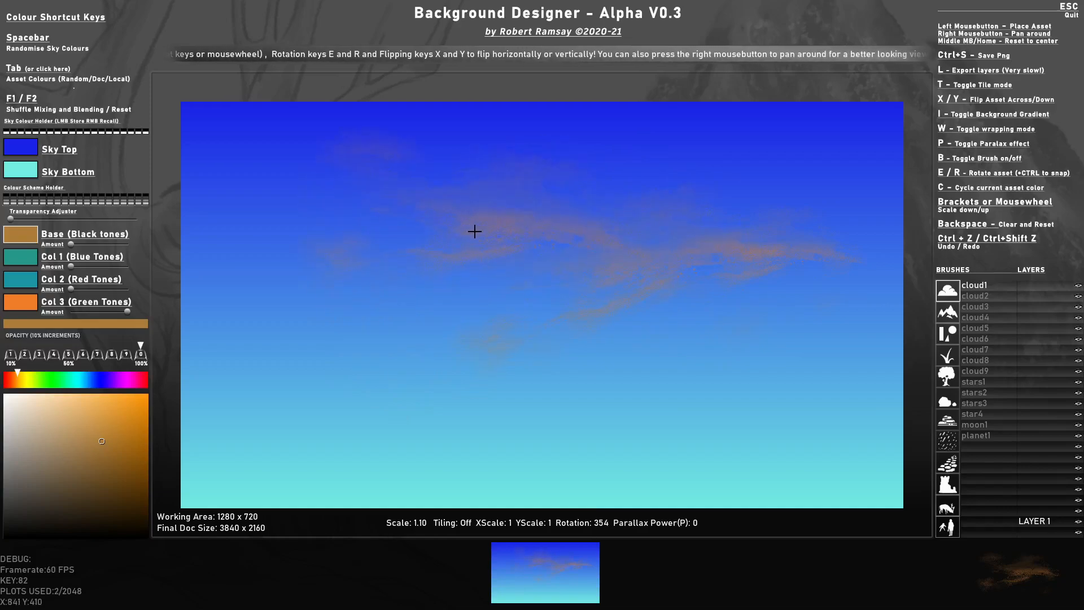
key(e)
key(x)
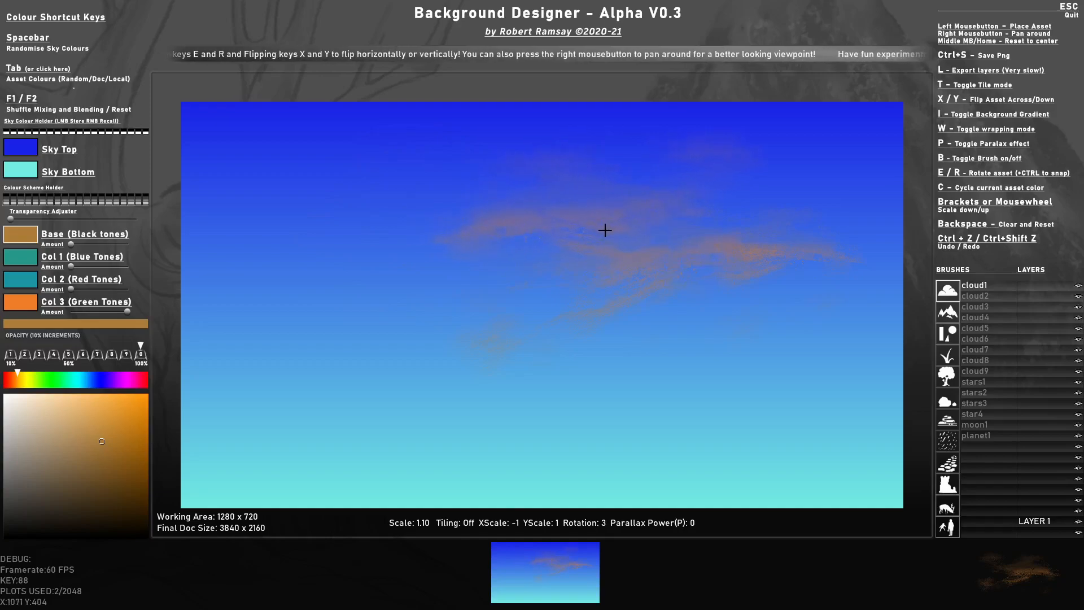
scroll(680, 229, down, 1)
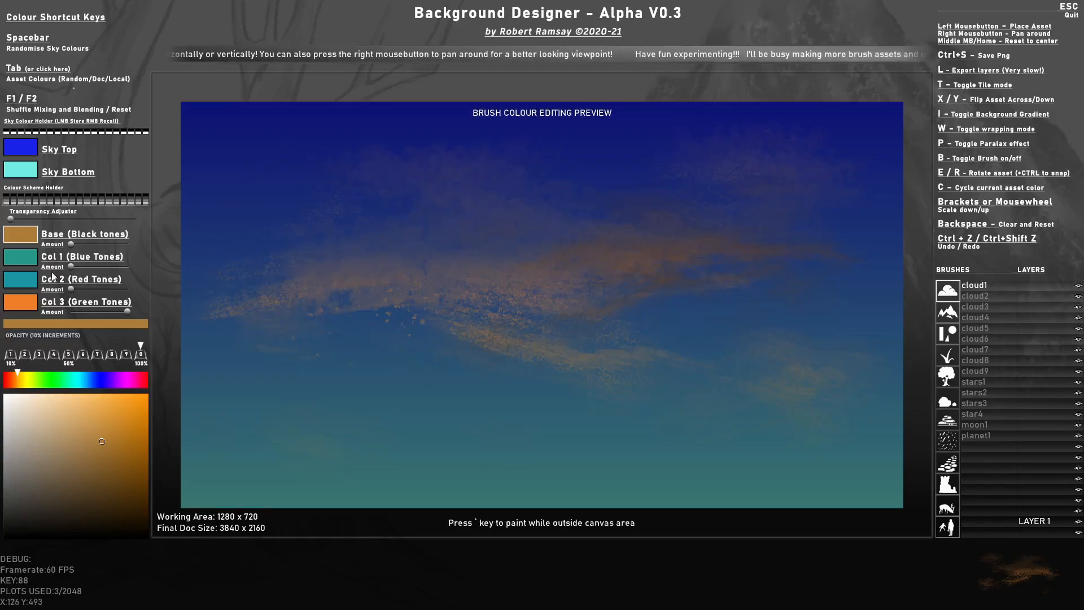
Set Col 3 (Green Tones) to amber, the opacity to 50% and the cloud brush scale to 0.70.
click(26, 306)
drag(19, 378, 19, 377)
scroll(798, 255, down, 3)
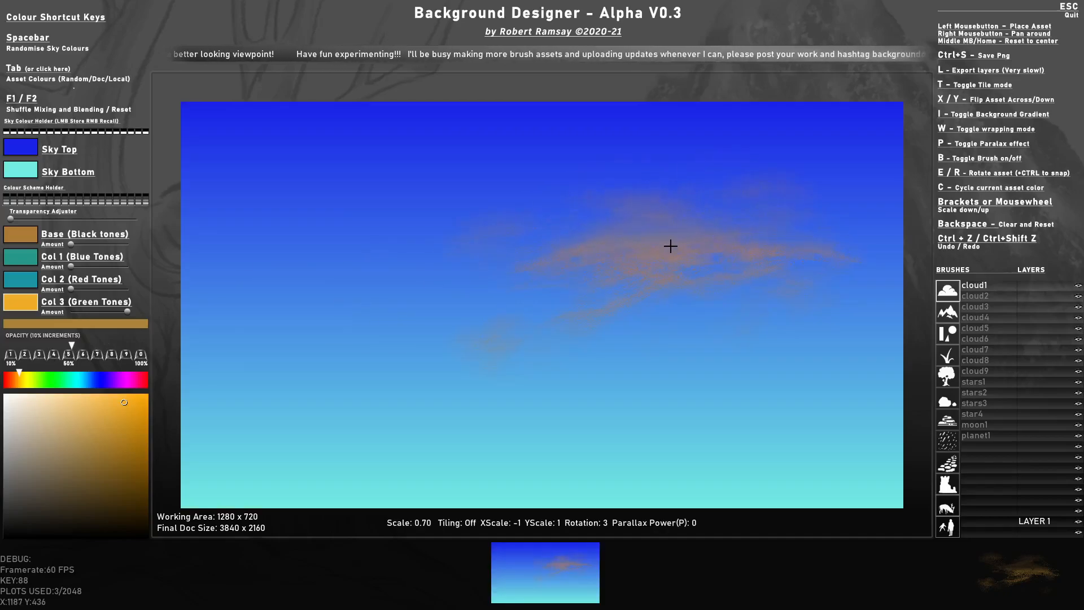
Add more amber clouds onto the existing cloud bank, reducing the brush scale to 0.50.
click(674, 241)
scroll(599, 253, down, 3)
click(384, 235)
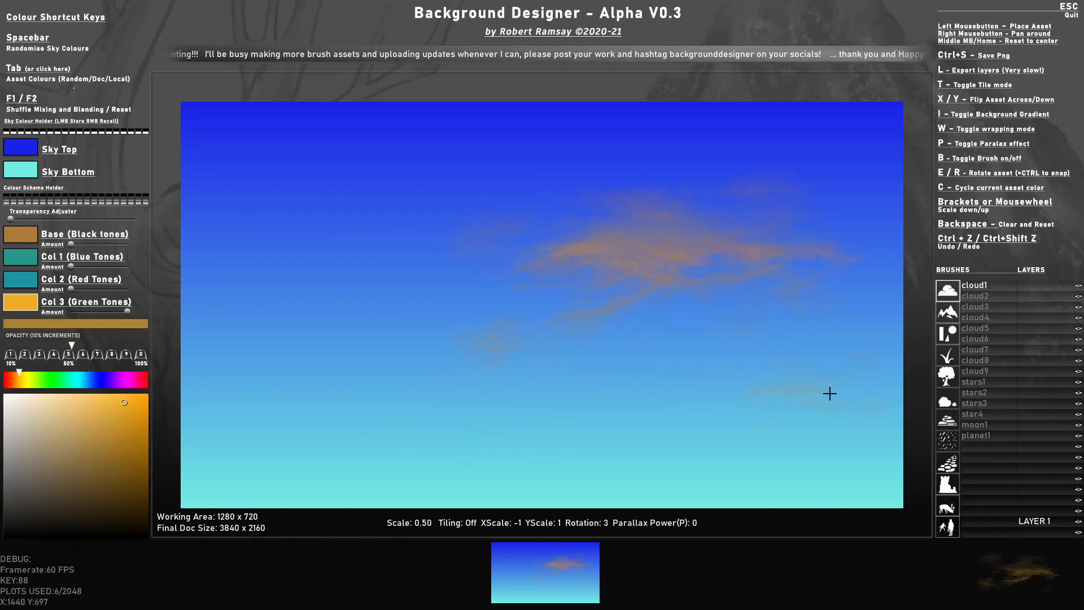
Add thin cloud2 streaks across the cloud bank, flipping the brush horizontally and reducing its scale to 0.50.
click(981, 296)
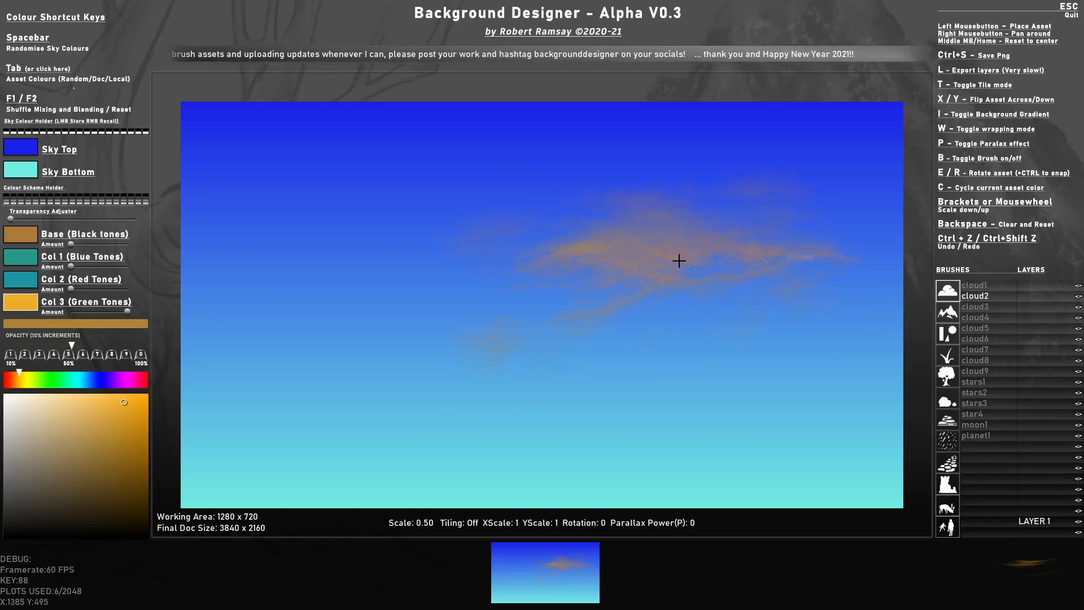
click(628, 286)
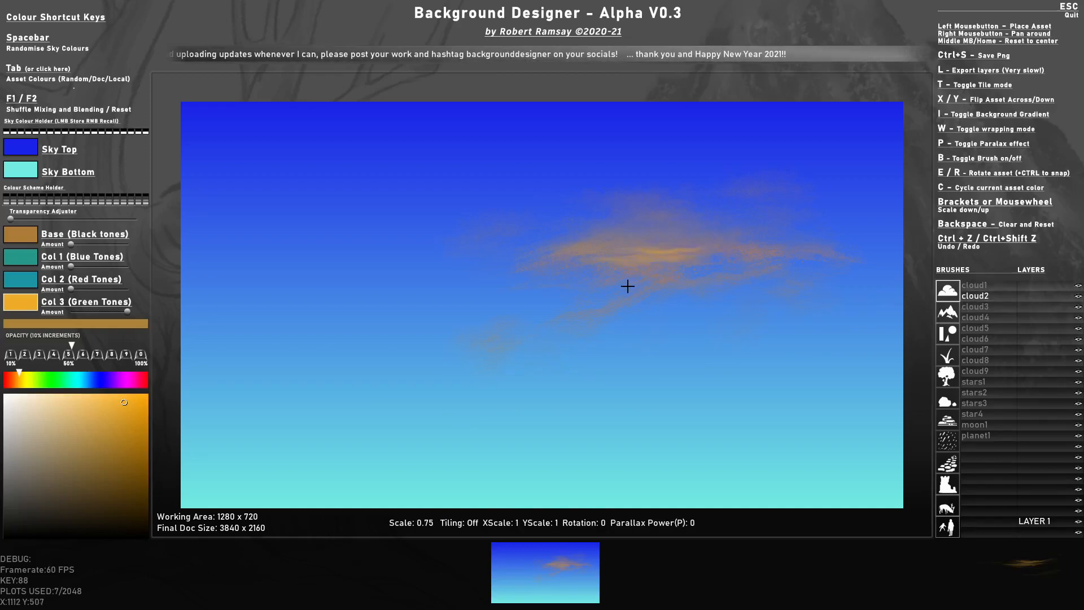
scroll(497, 292, down, 4)
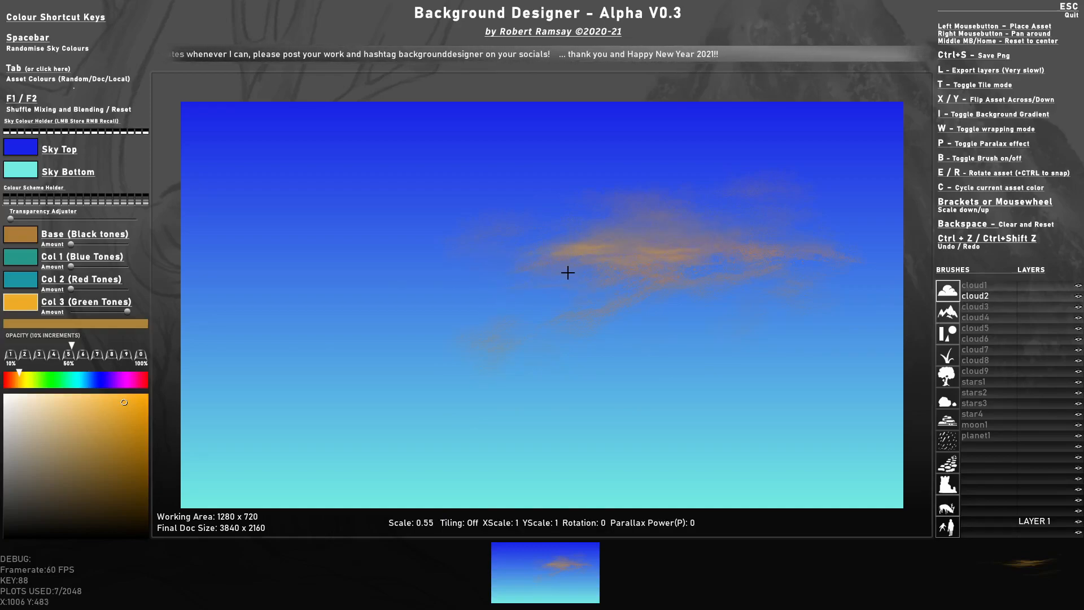
key(x)
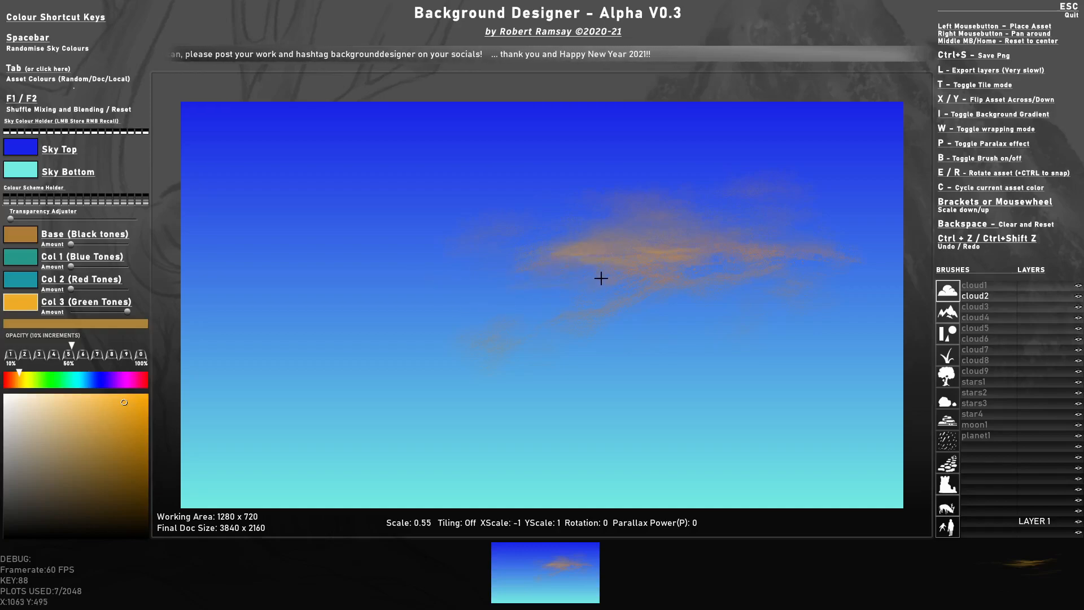
scroll(626, 268, down, 1)
click(627, 269)
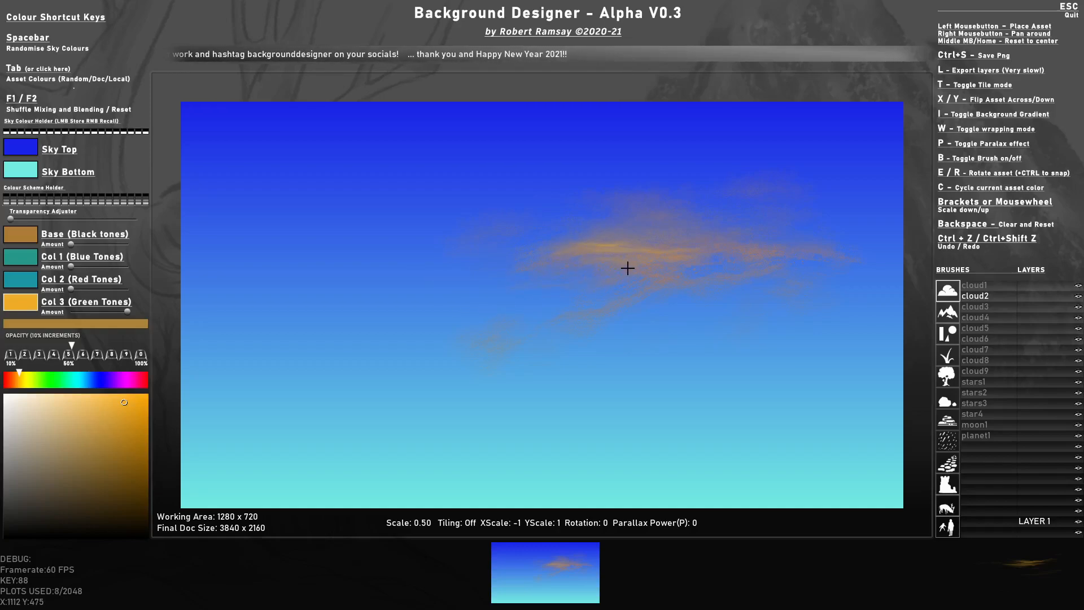
click(685, 300)
Switch to the cloud4 brush, raise the Base amount to over half and lighten Col 3 (Green Tones) to pale amber.
click(987, 306)
scroll(680, 252, up, 2)
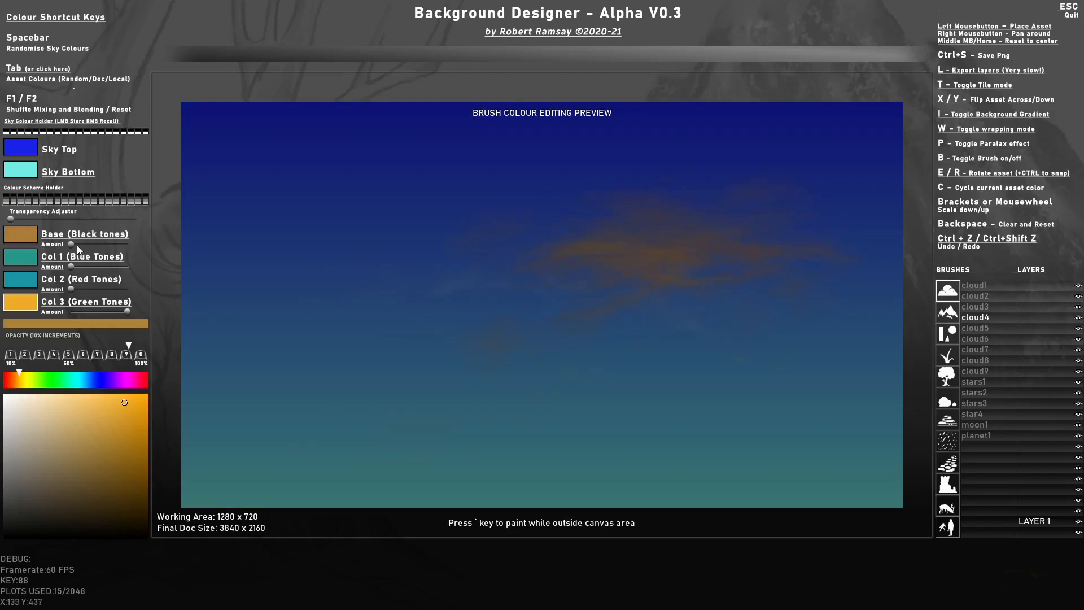
drag(77, 247, 106, 249)
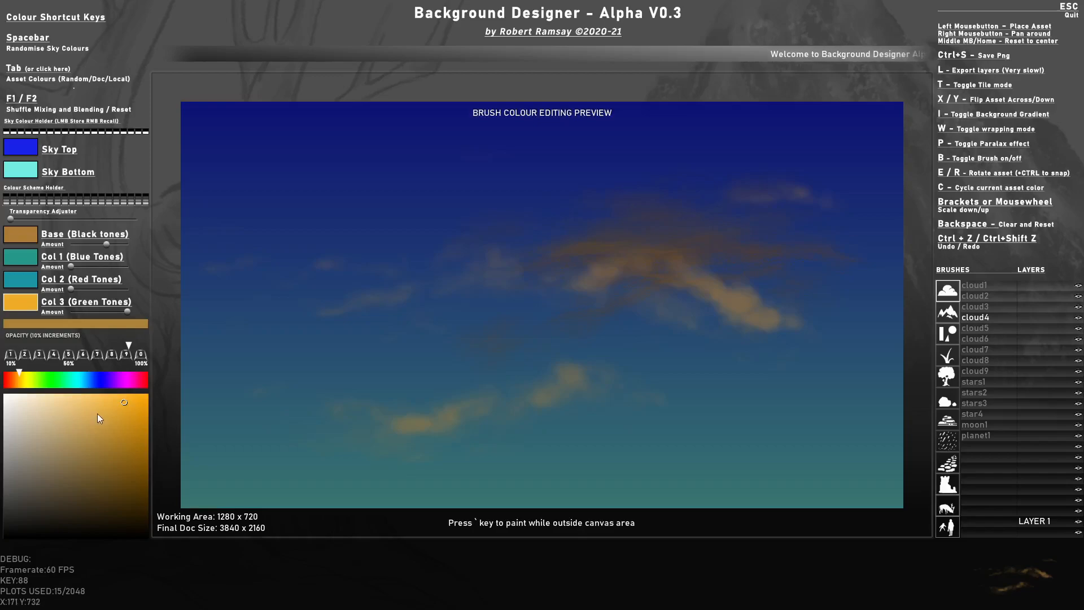
drag(97, 414, 95, 399)
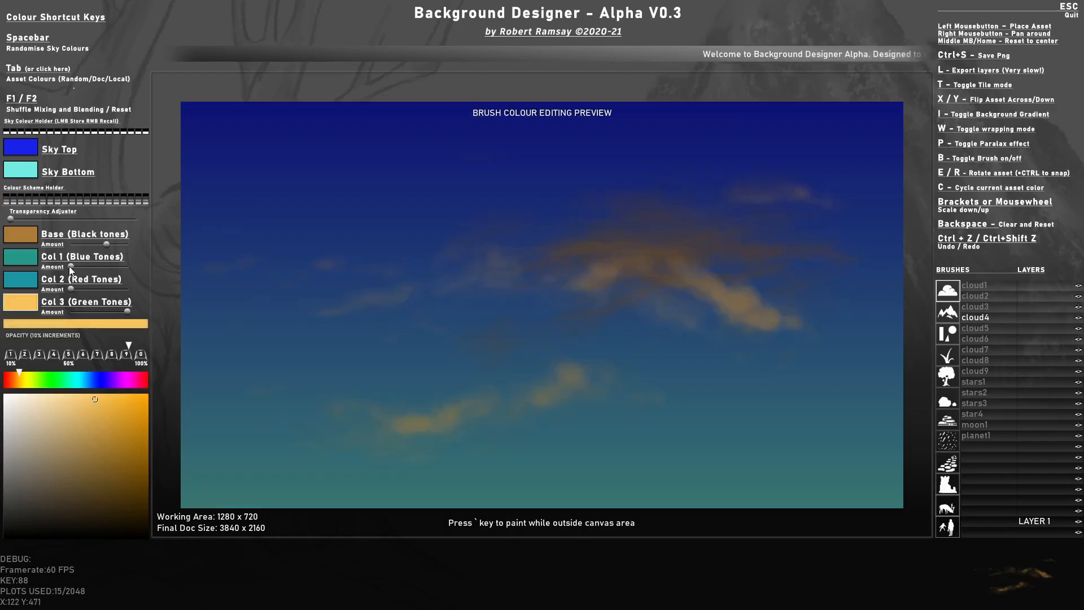
Give all four cloud colours the same light orange, and raise the Col 1 and Col 2 amounts to over half.
click(23, 235)
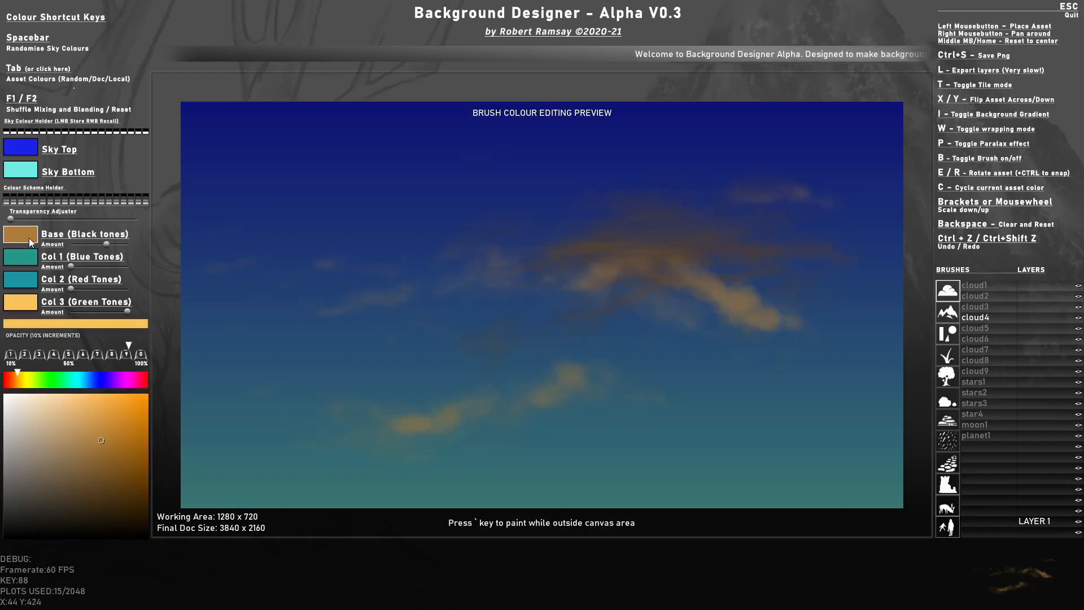
click(27, 304)
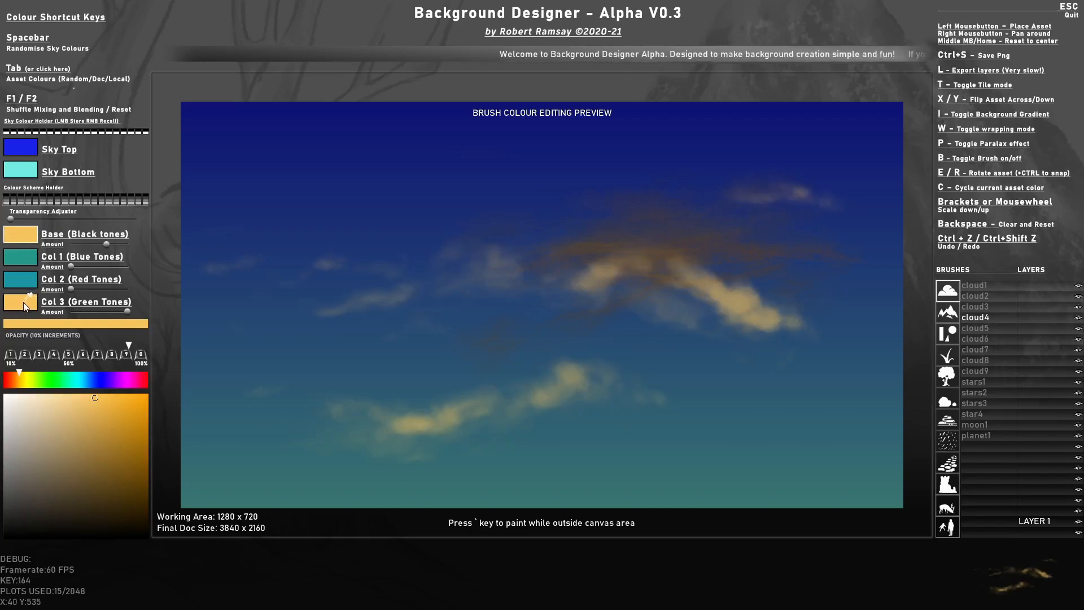
click(83, 406)
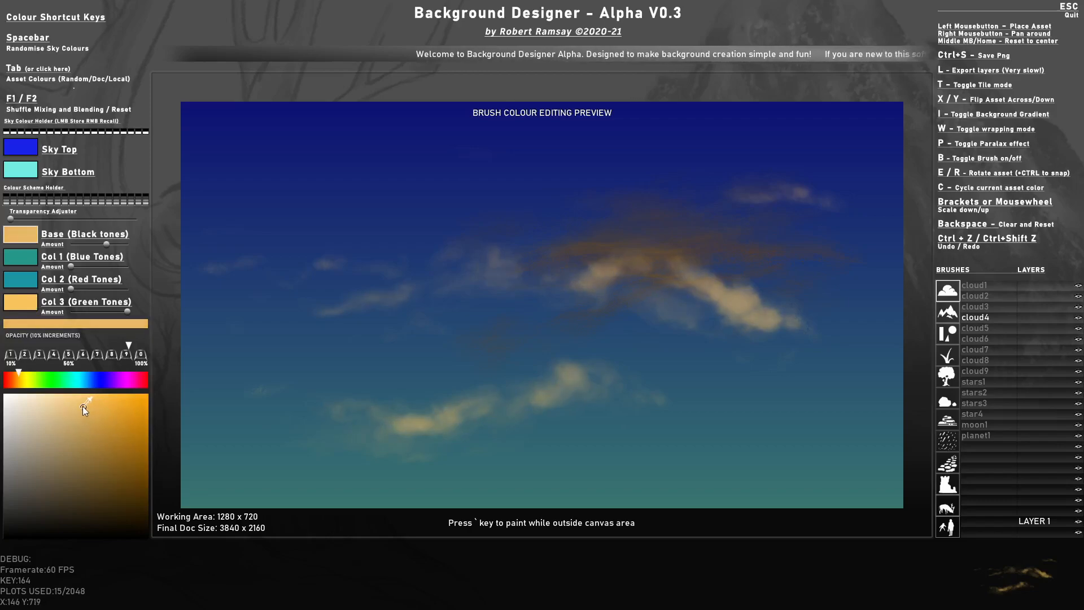
ctrl+click(20, 233)
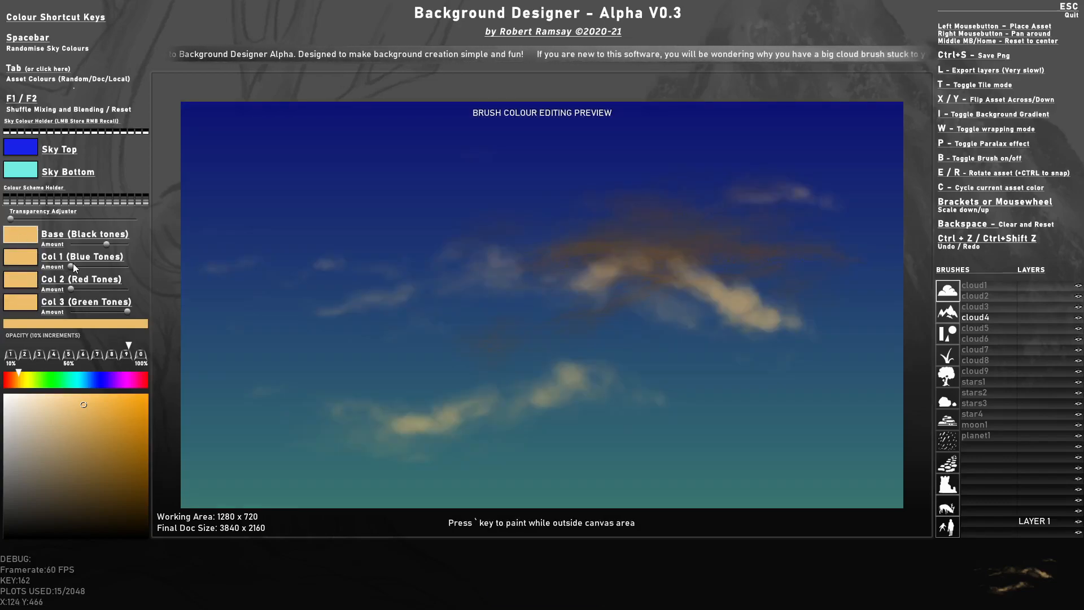
drag(73, 265, 117, 292)
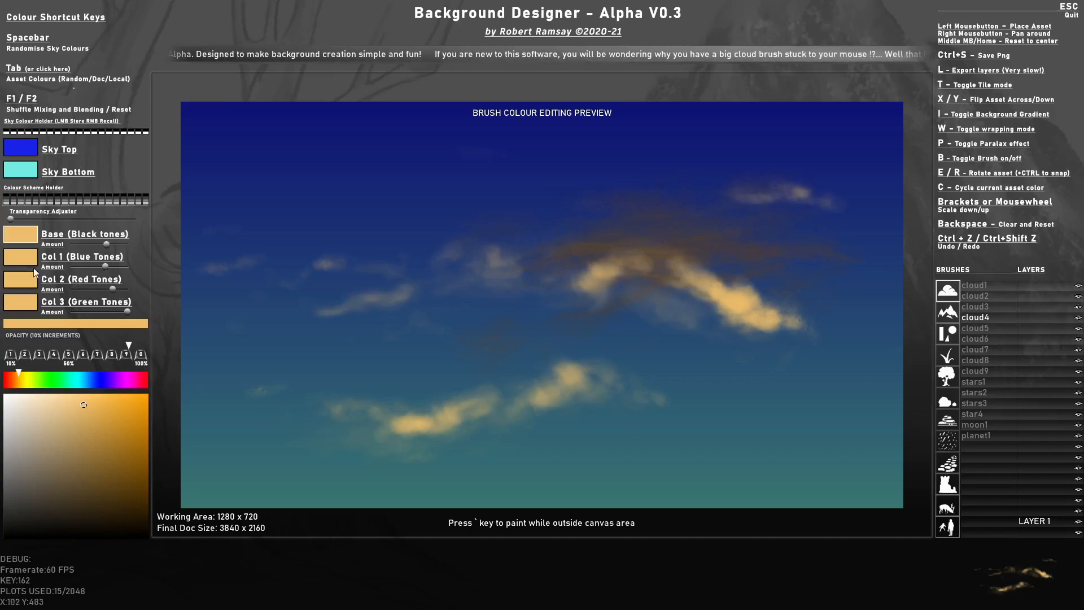
Set Col 2 (Red Tones) to dark red and lower its amount to just under half.
click(19, 280)
drag(97, 410, 102, 476)
drag(111, 290, 94, 290)
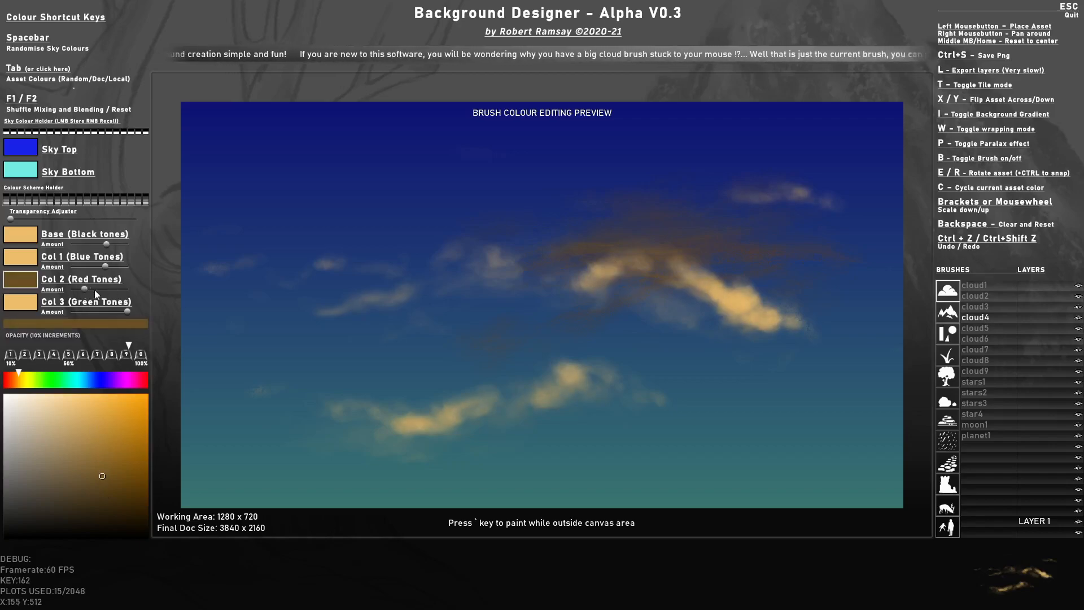
drag(23, 378, 9, 382)
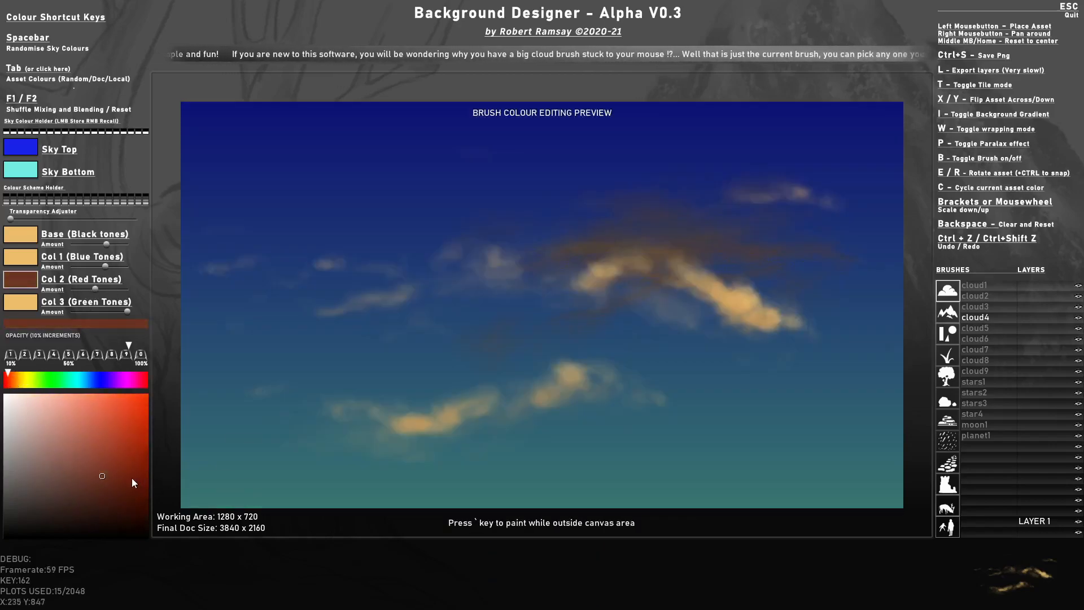
drag(131, 461, 133, 470)
Try orange-red for Col 1 (Blue Tones) and settle on golden yellow, enlarging the cloud4 brush to 0.90 scale.
click(20, 257)
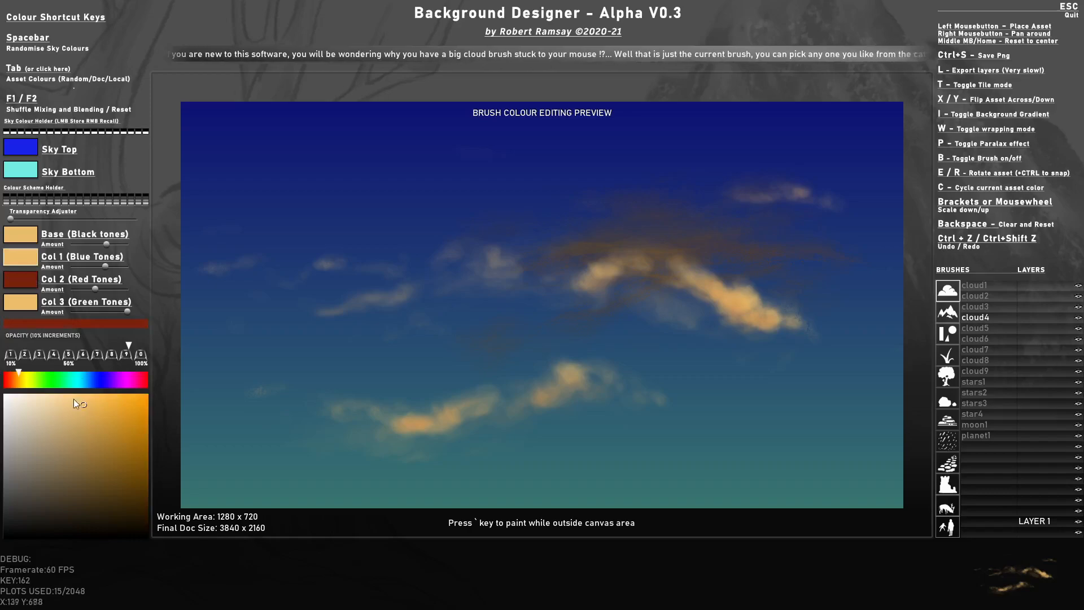
click(9, 380)
click(124, 413)
drag(125, 421, 122, 419)
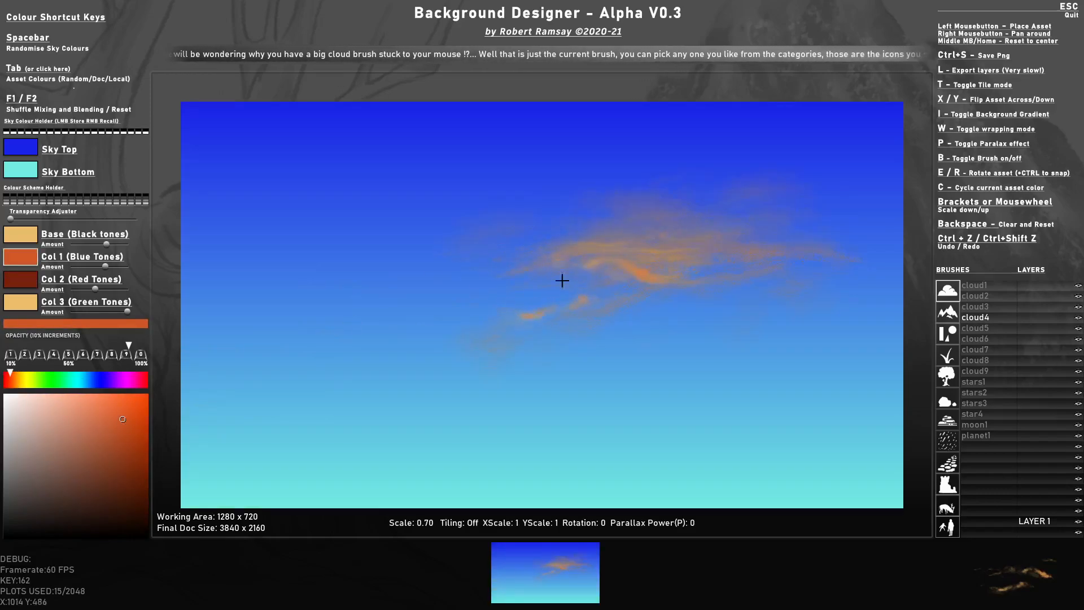
scroll(368, 355, up, 2)
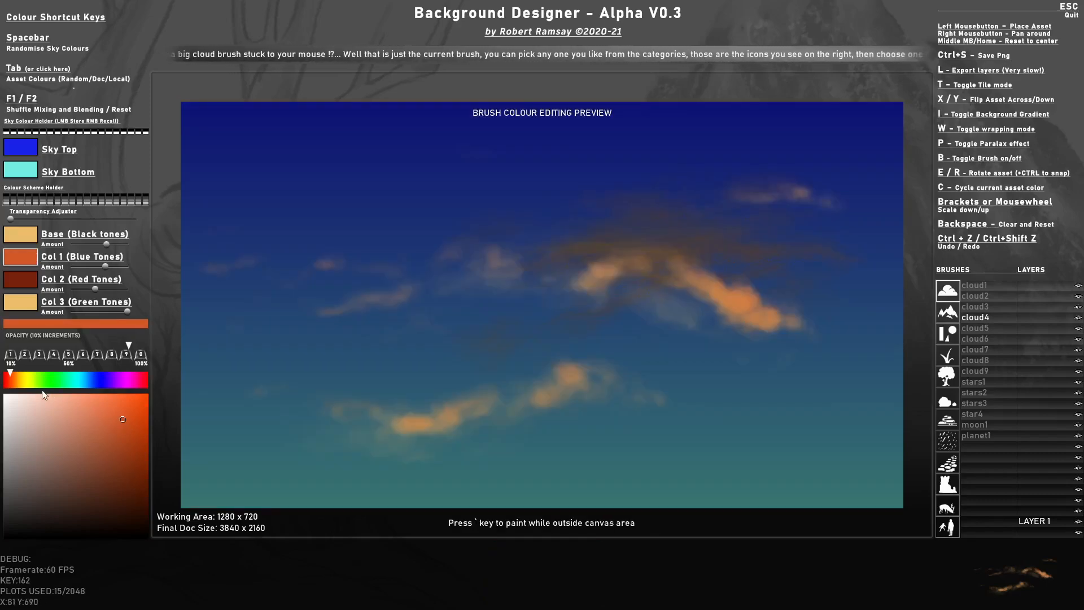
click(22, 378)
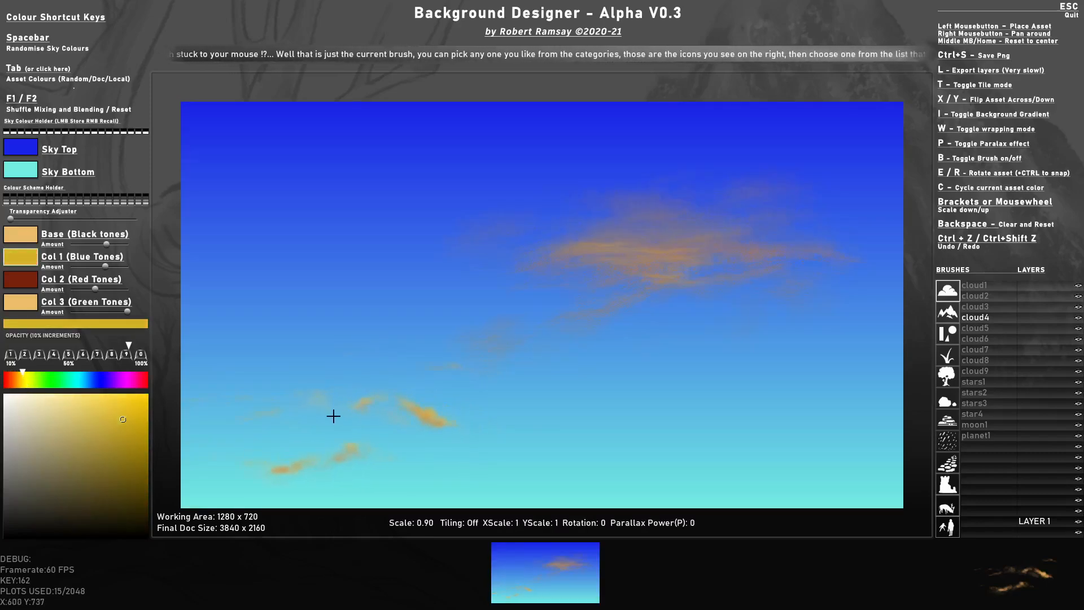
Enlarge the cloud4 brush to 1.10 scale, set its opacity to 60% and place a cloud in the canvas's lower-left area.
scroll(310, 414, up, 2)
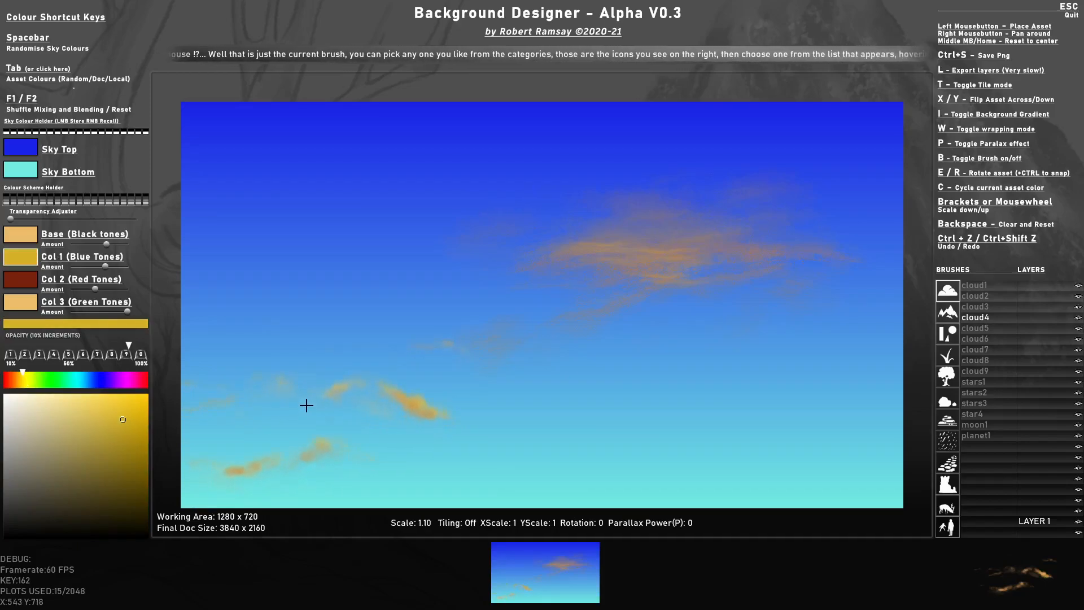
key(3)
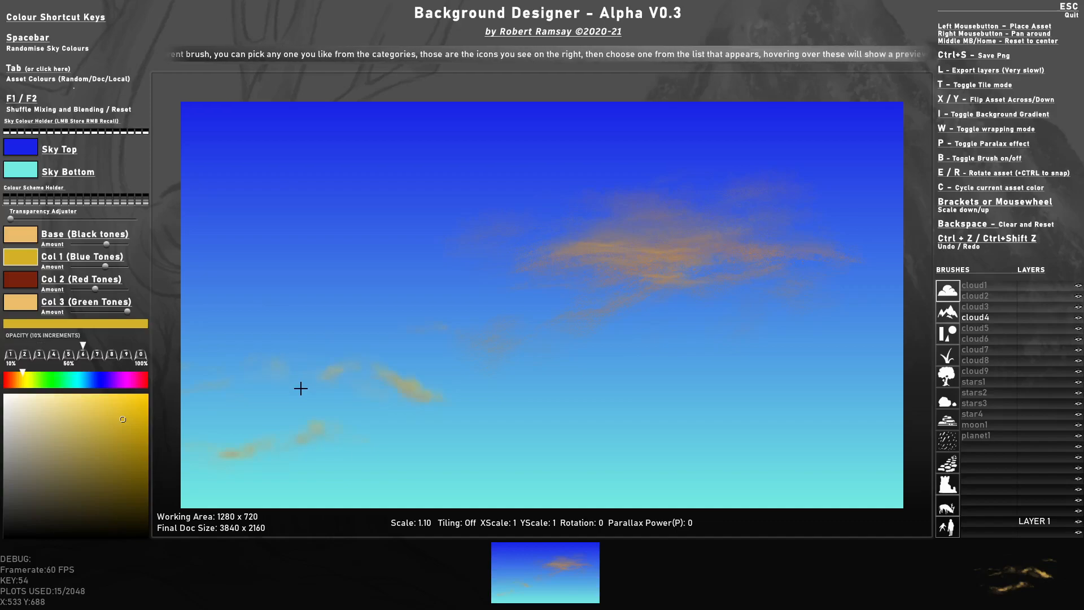
click(276, 397)
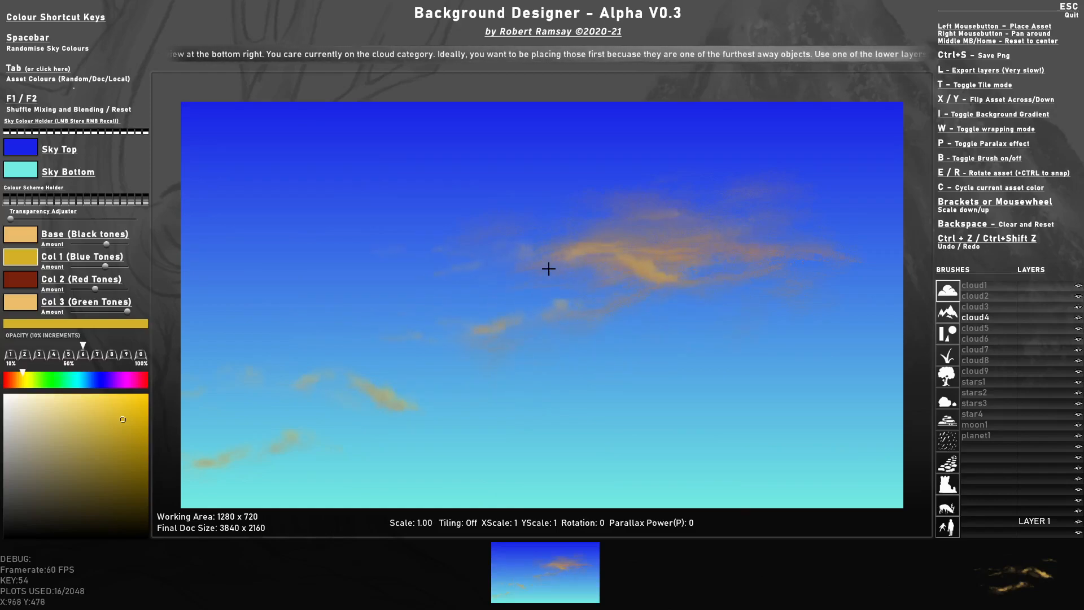
Turn on wrapping mode and place a cloud4 cloud at 0.95 scale across the canvas's upper-left edge.
key(w)
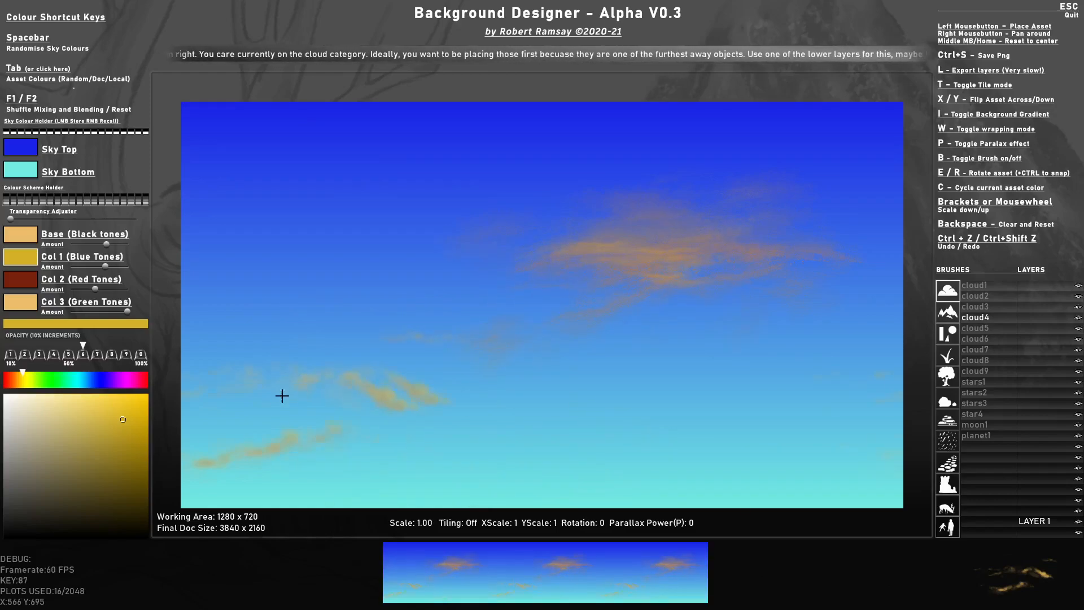
scroll(309, 354, down, 1)
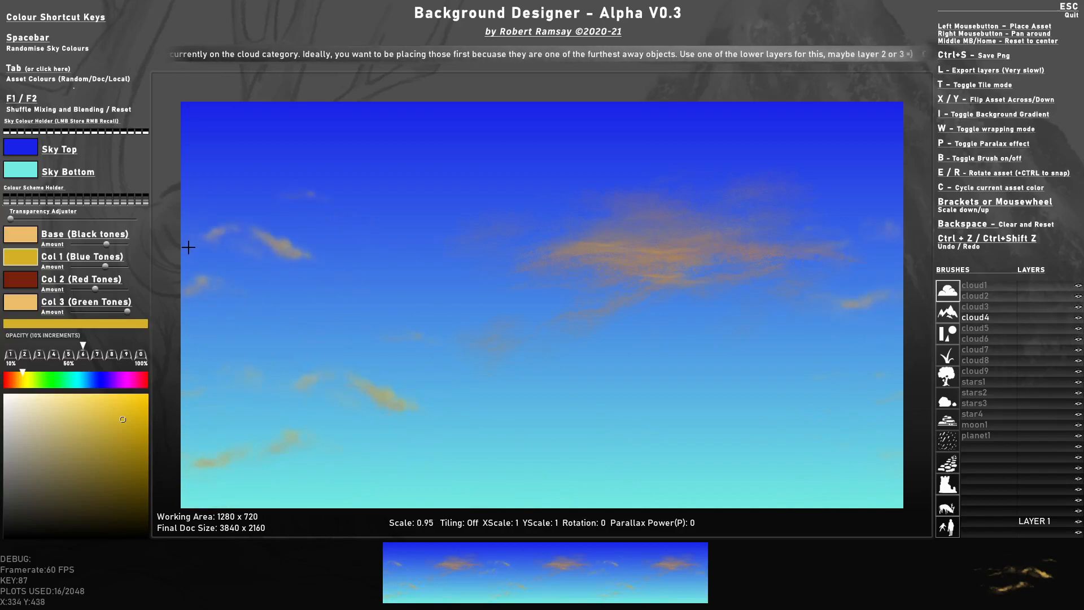
click(184, 154)
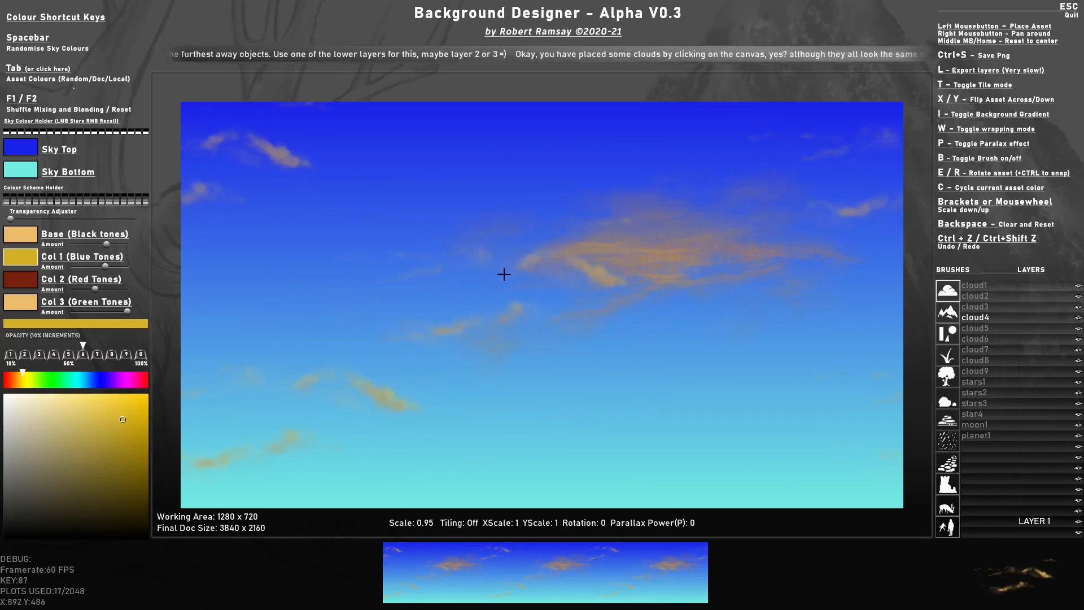
Rotate the cloud4 brush to 15 degrees and place a cloud near the canvas's centre.
key(e)
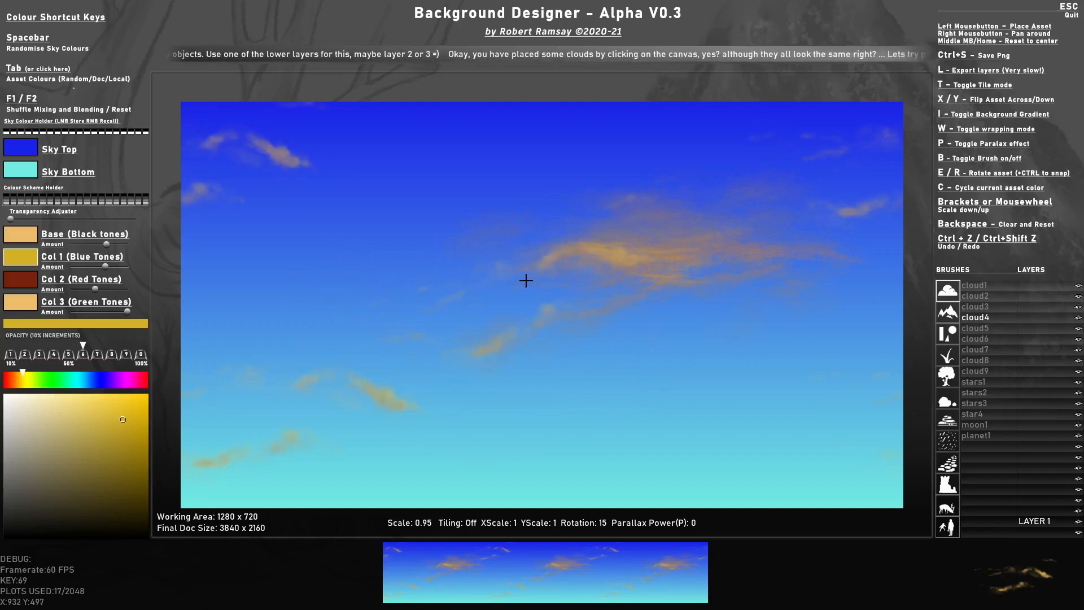
click(523, 282)
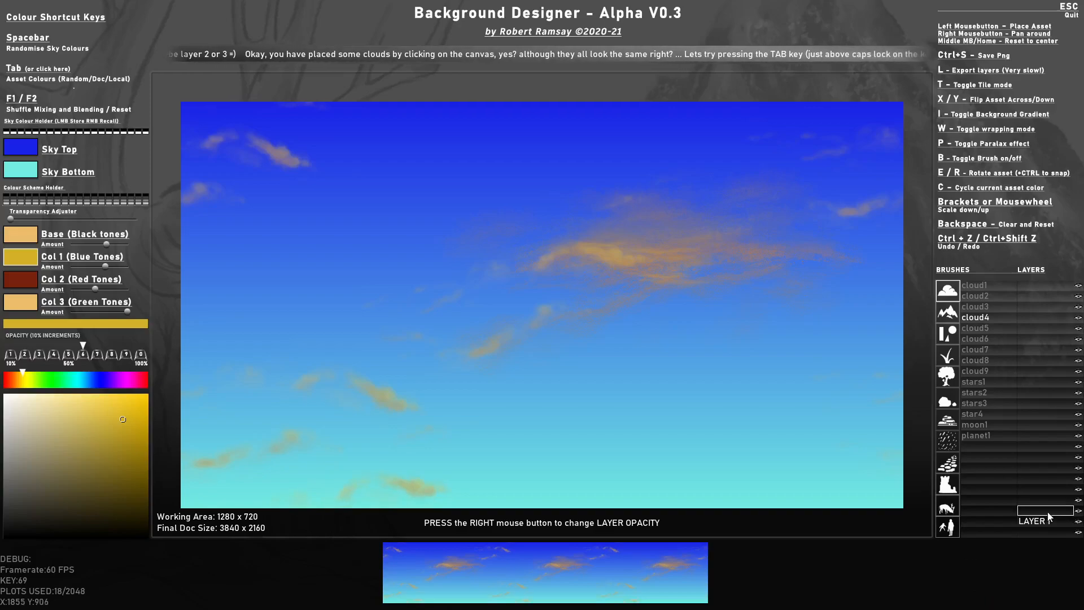
Switch to Layer 2 and pick the mountain1 brush, enlarging it to 1.15 scale.
click(948, 312)
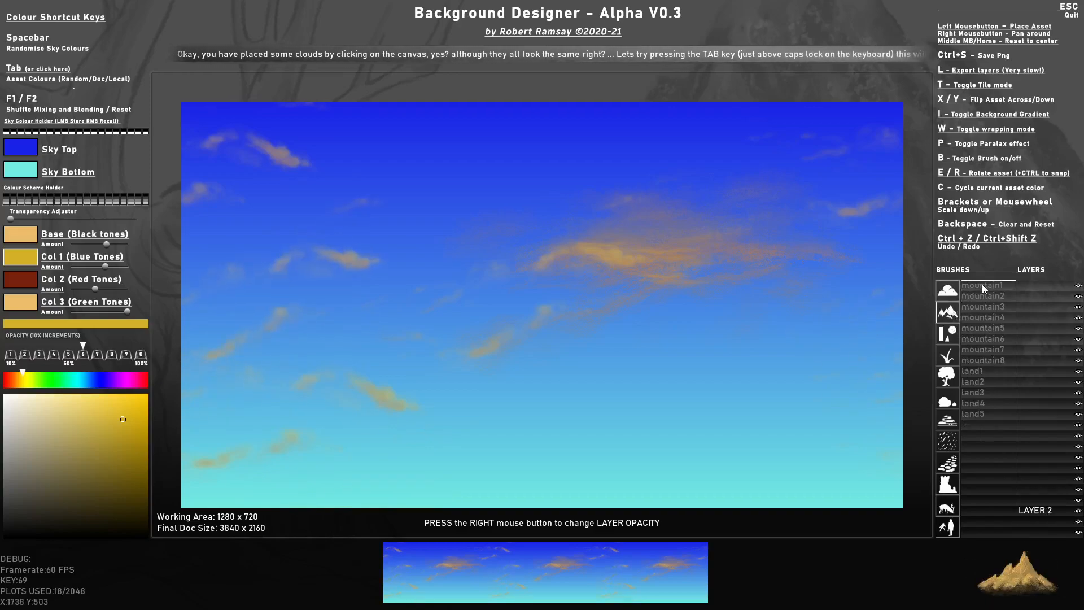
click(982, 285)
scroll(618, 389, up, 2)
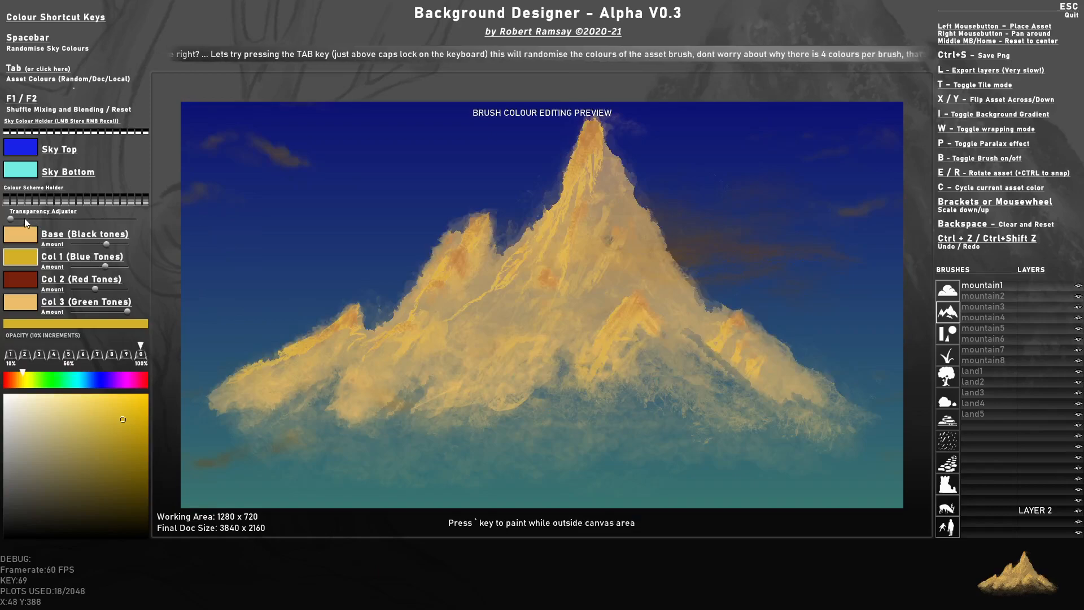
Raise the Base, Col 1 and Col 2 amounts to maximum and set the Transparency Adjuster to its maximum.
drag(107, 244, 127, 246)
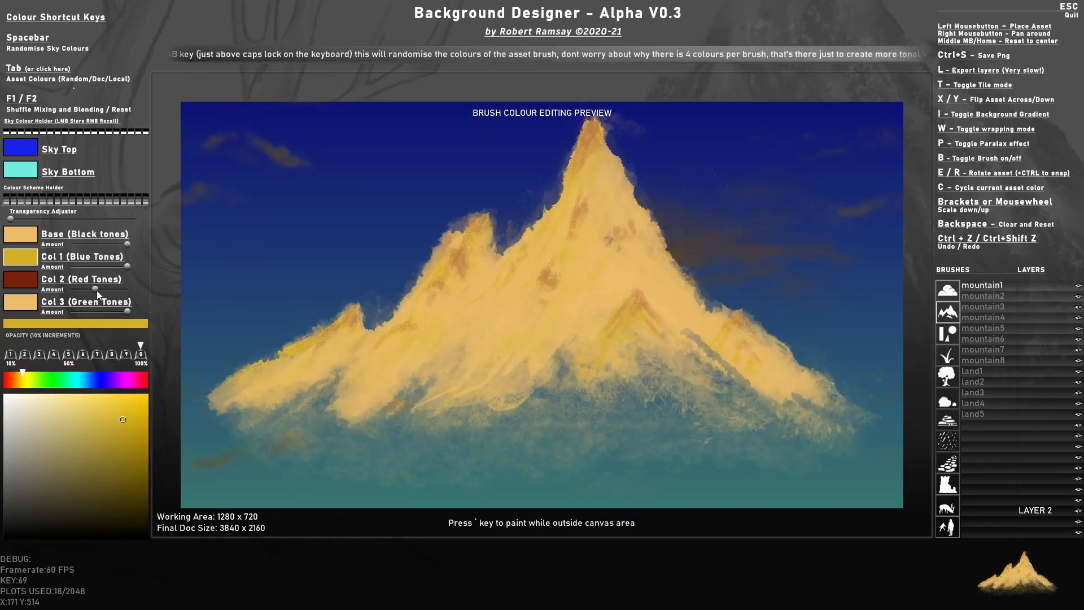
drag(97, 291, 129, 292)
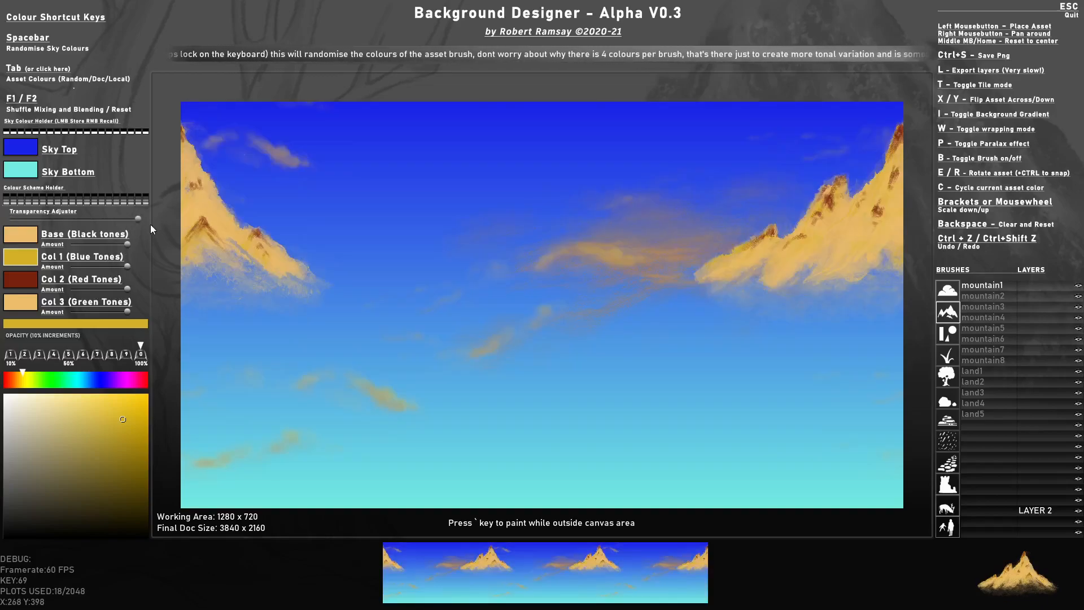
drag(131, 219, 7, 218)
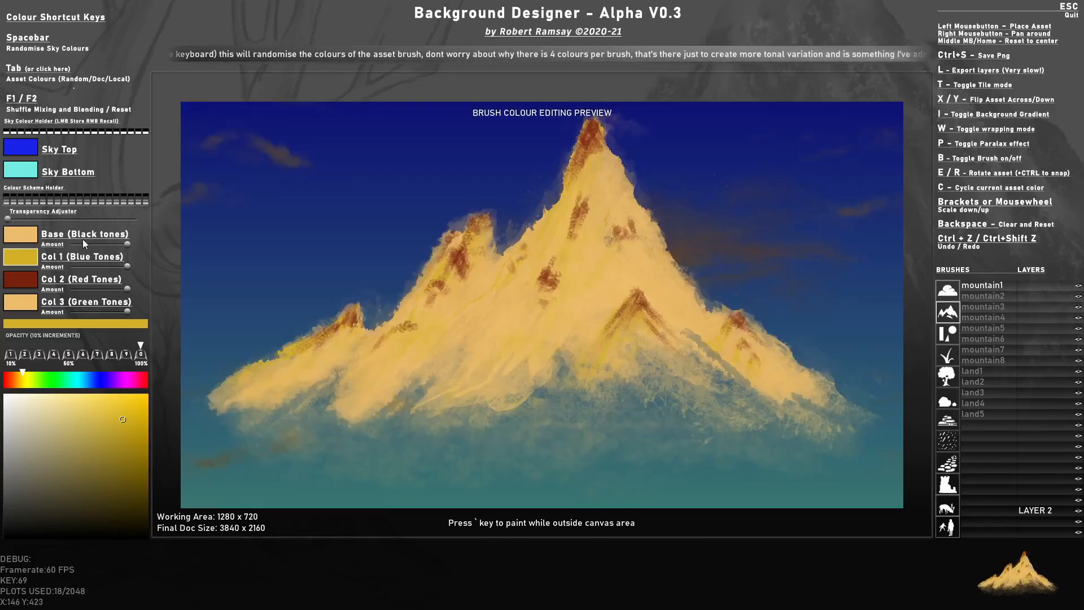
drag(103, 244, 58, 246)
drag(7, 218, 142, 226)
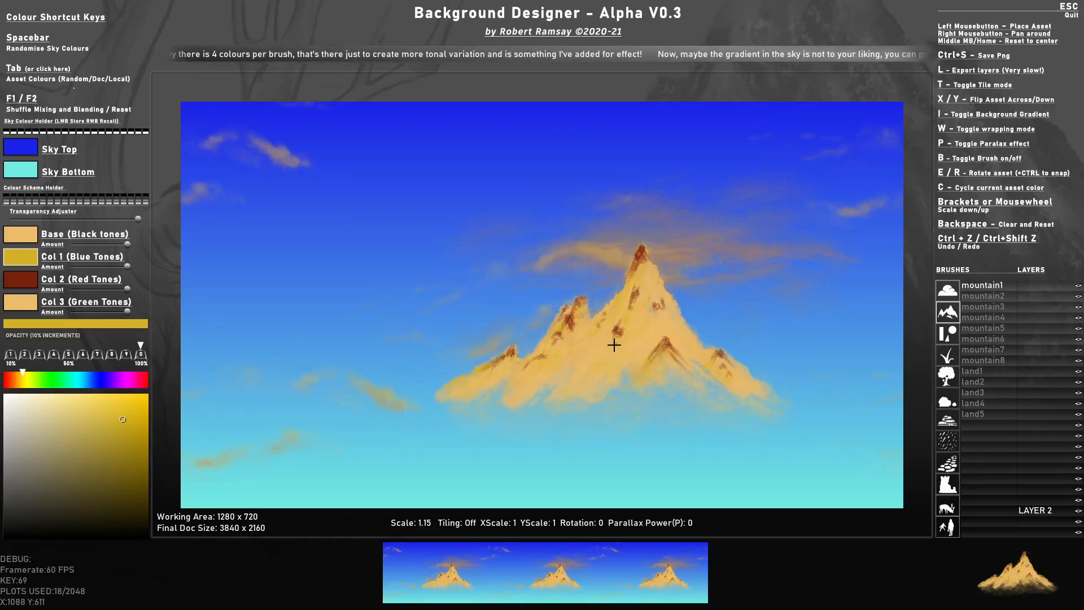
Randomise the mountain1 brush's asset colours repeatedly until reaching a blue base with cyan Col 1 and Col 2 and a light-blue Col 3.
key(Tab)
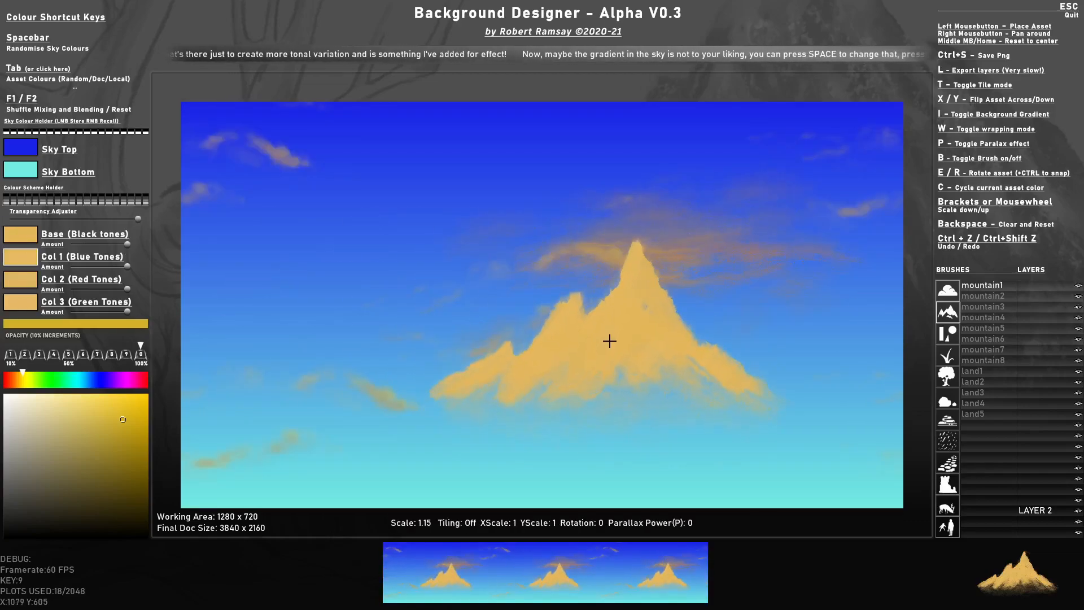
key(Tab)
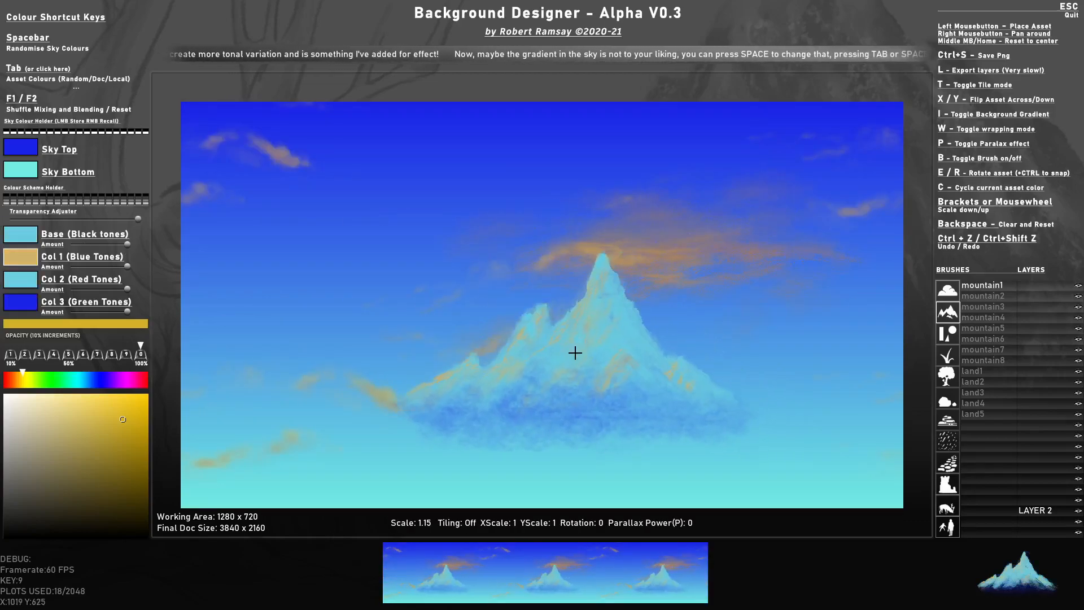
key(Tab)
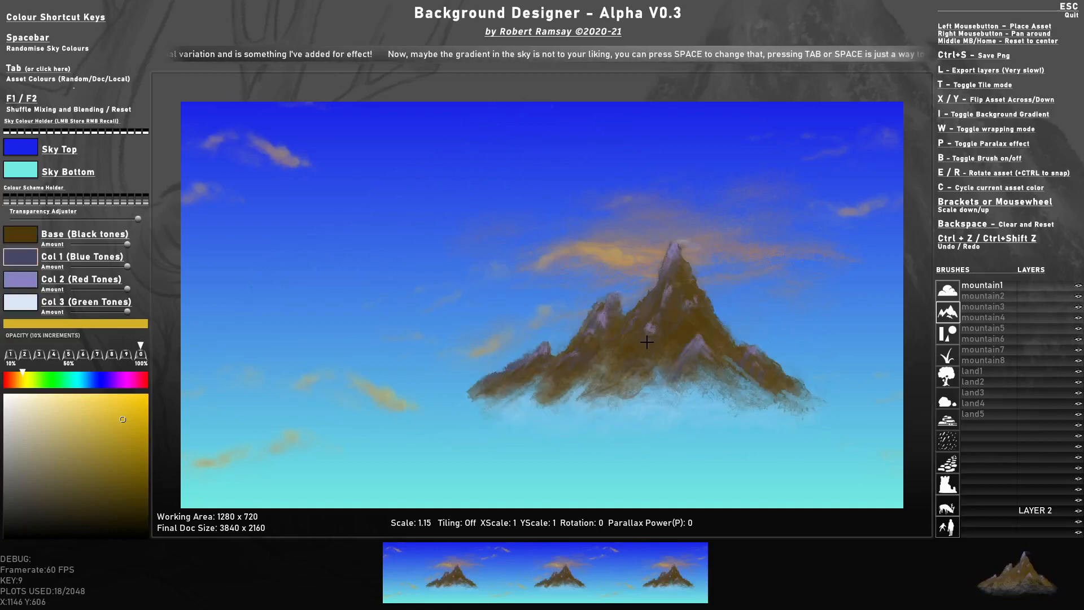
key(Tab)
key(Tab)
key(Tab)
key(Tab)
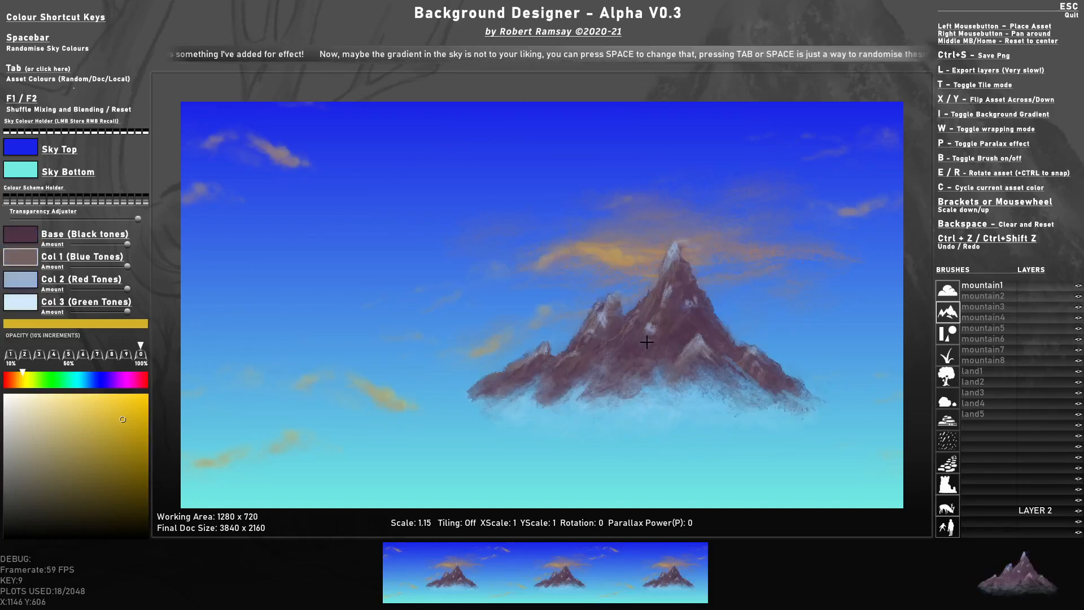
key(Tab)
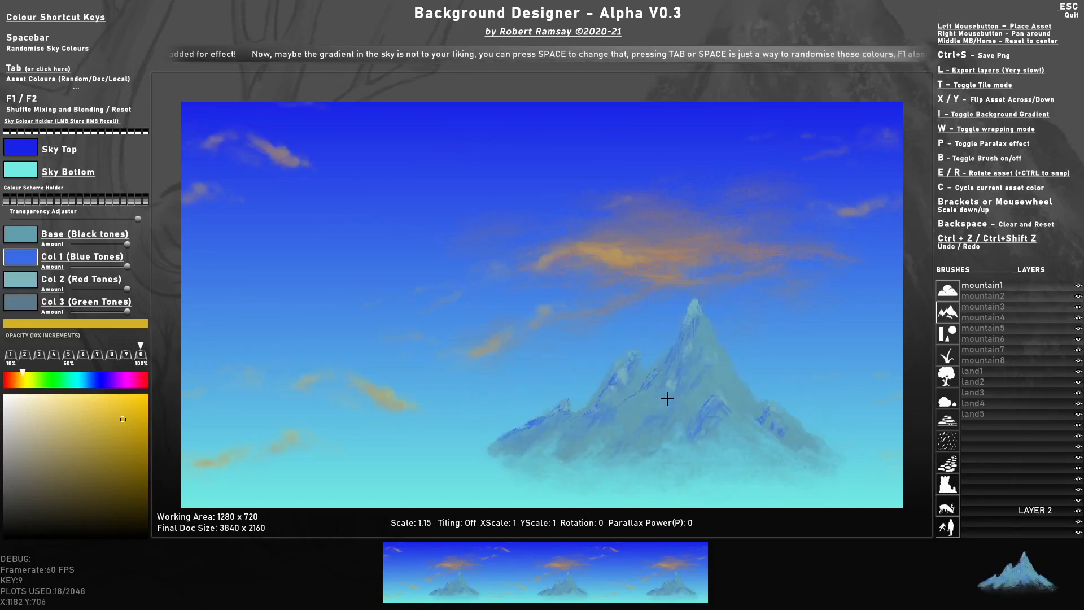
key(Tab)
key(Tab)
key(Tab)
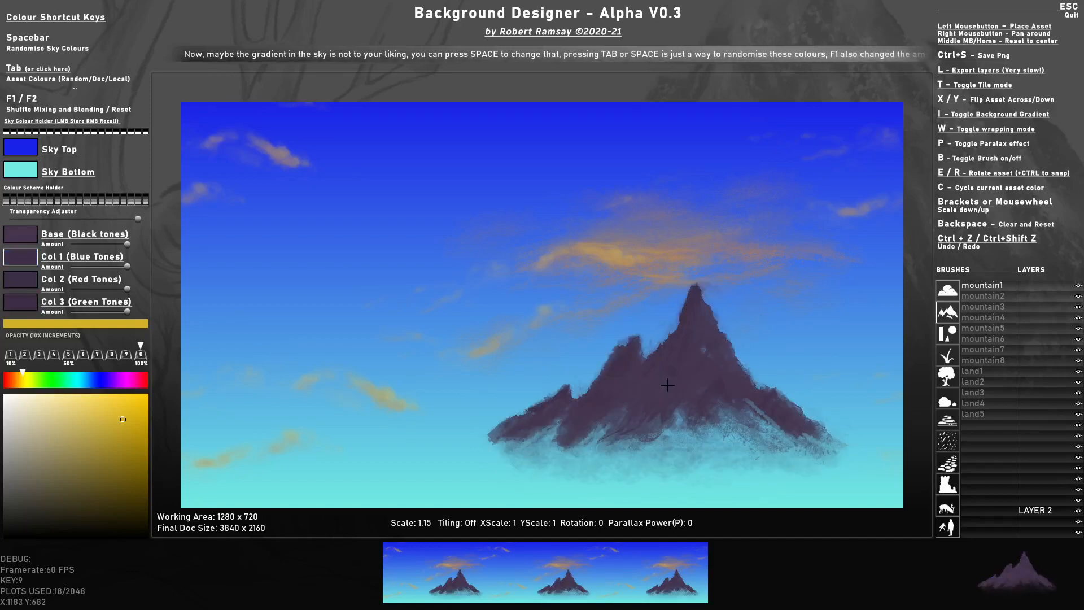
key(Tab)
key(Tab)
key(Tab)
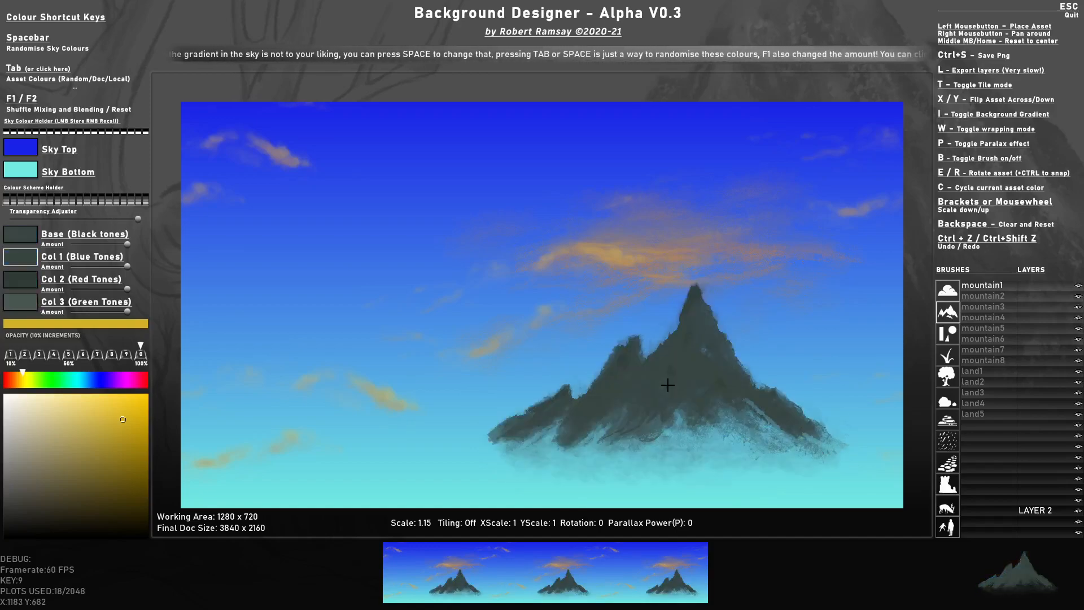
key(Tab)
key(Tab)
key(Tab)
key(Tab)
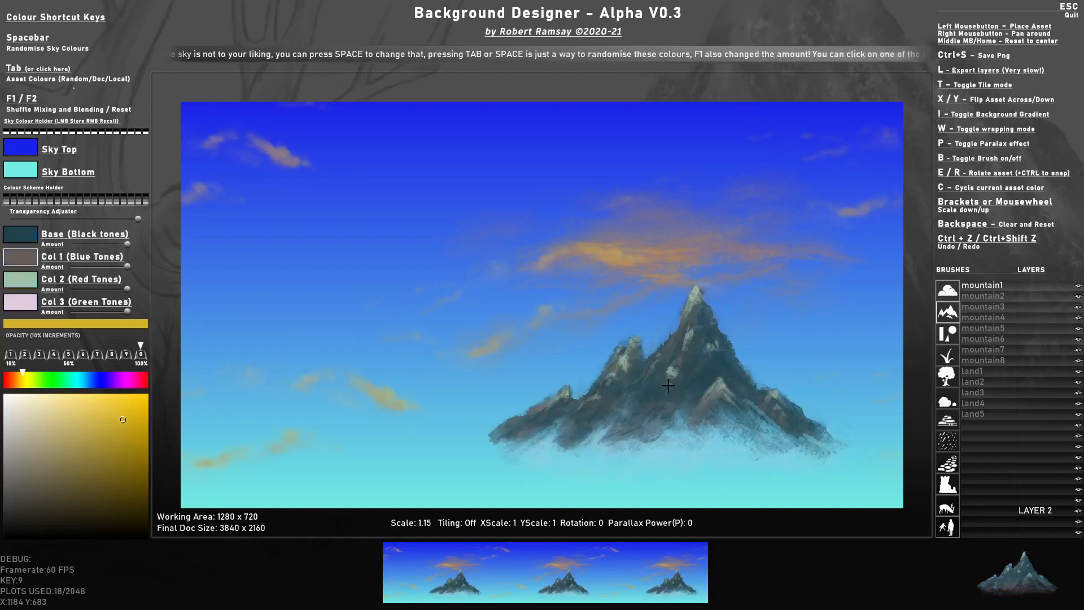
key(Tab)
key(Tab)
key(Tab)
key(Tab)
key(Tab)
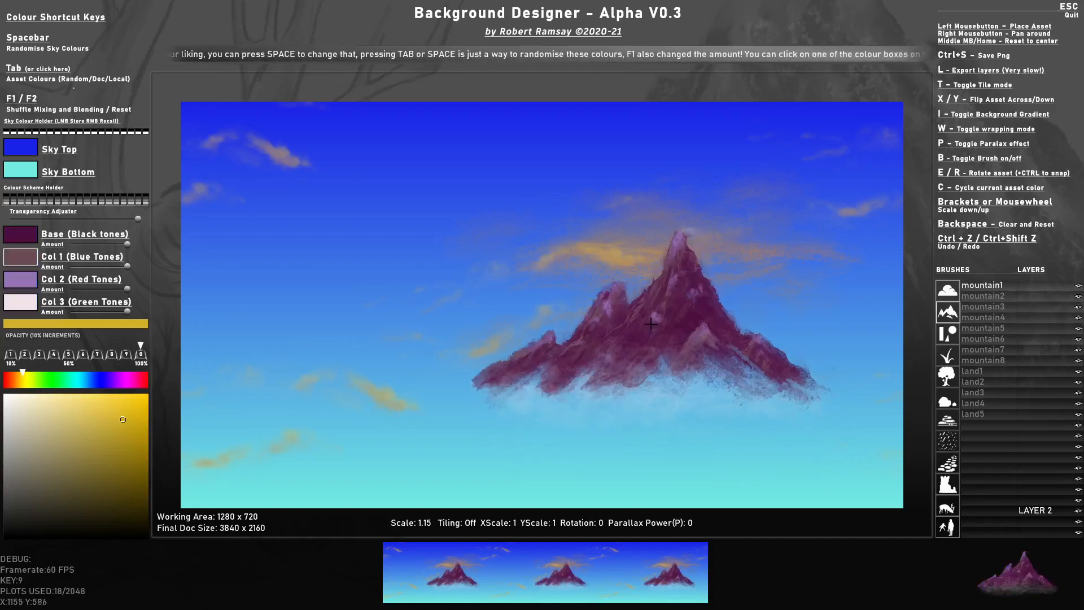
key(Tab)
key(Tab)
key(Tab)
key(Tab)
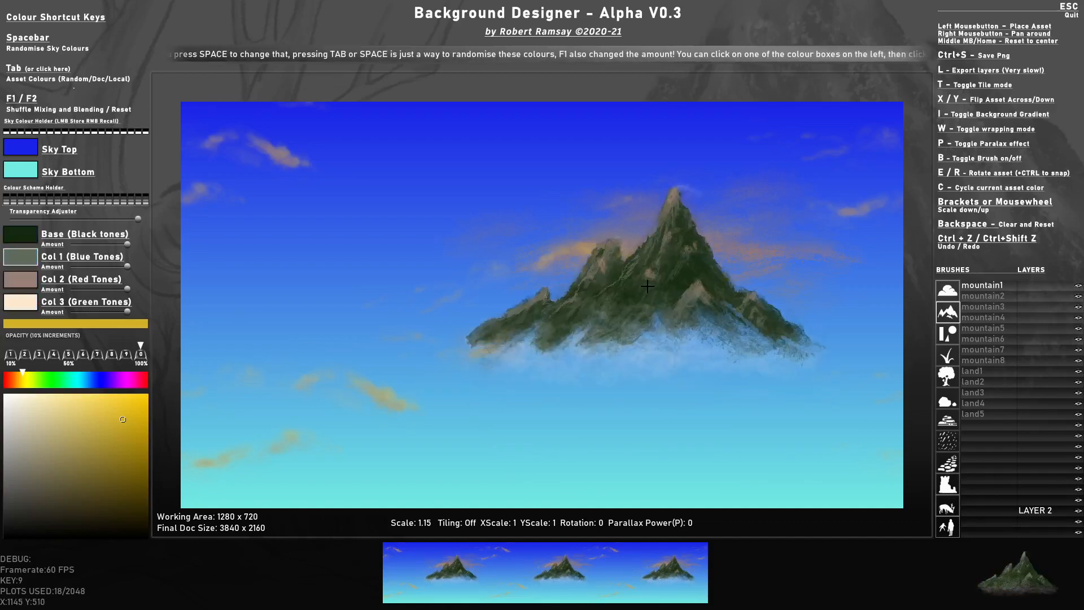
key(Tab)
key(Tab)
key(Tab)
key(Tab)
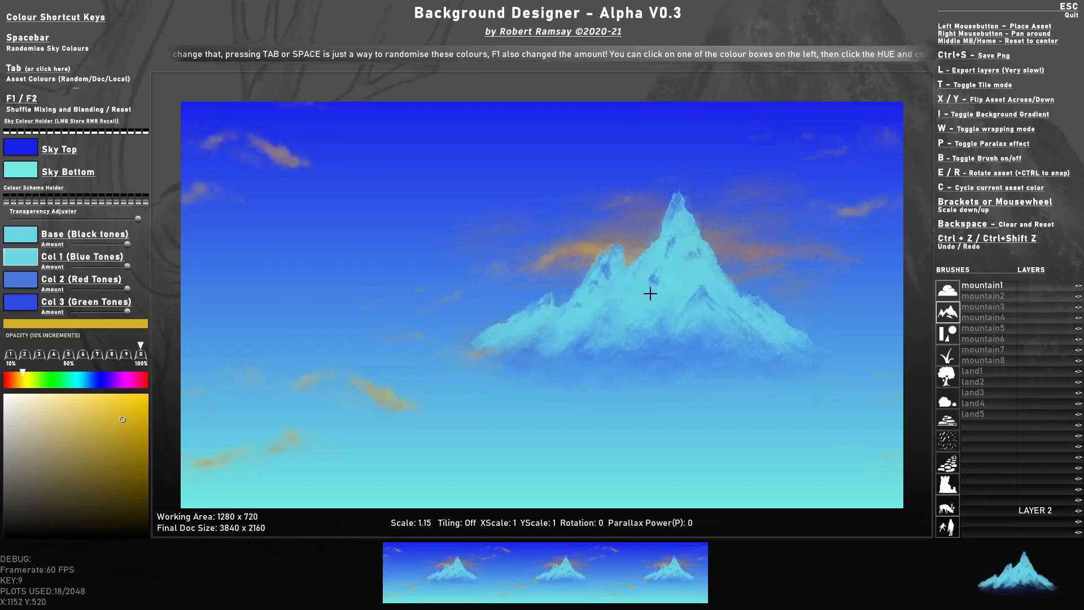
key(Tab)
key(Tab)
key(Tab)
key(Tab)
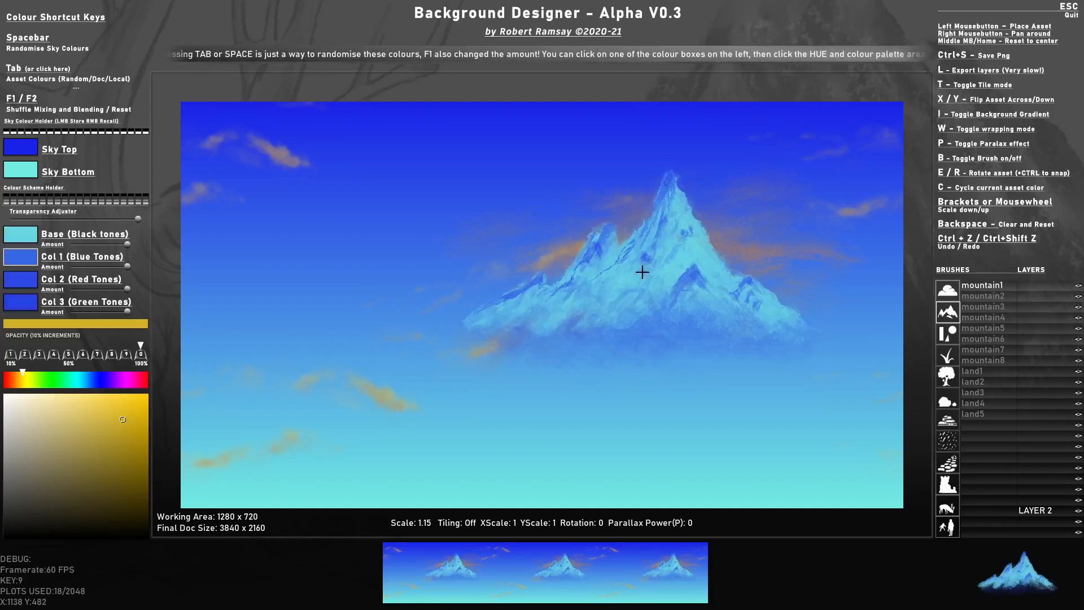
key(Tab)
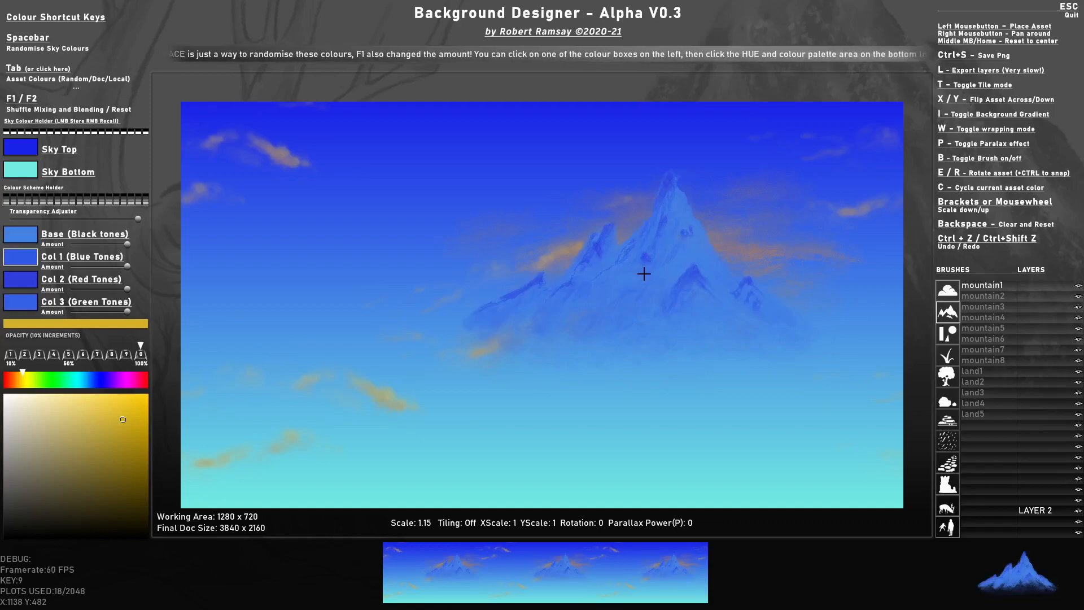
key(Tab)
key(Tab)
key(Tab)
key(Tab)
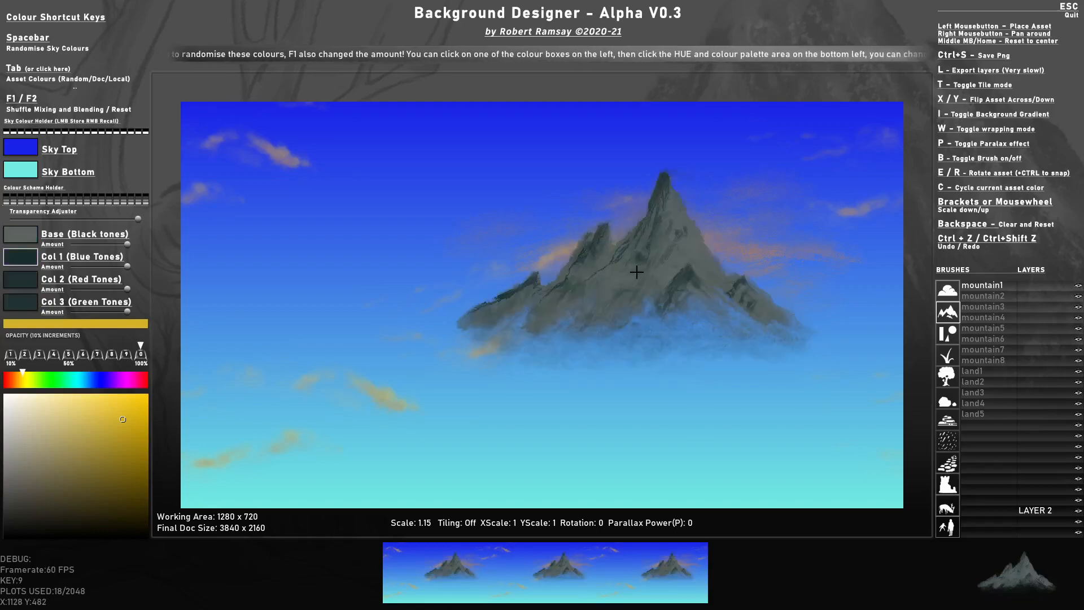
key(Tab)
key(Tab)
key(Tab)
key(Tab)
key(Tab)
key(Tab)
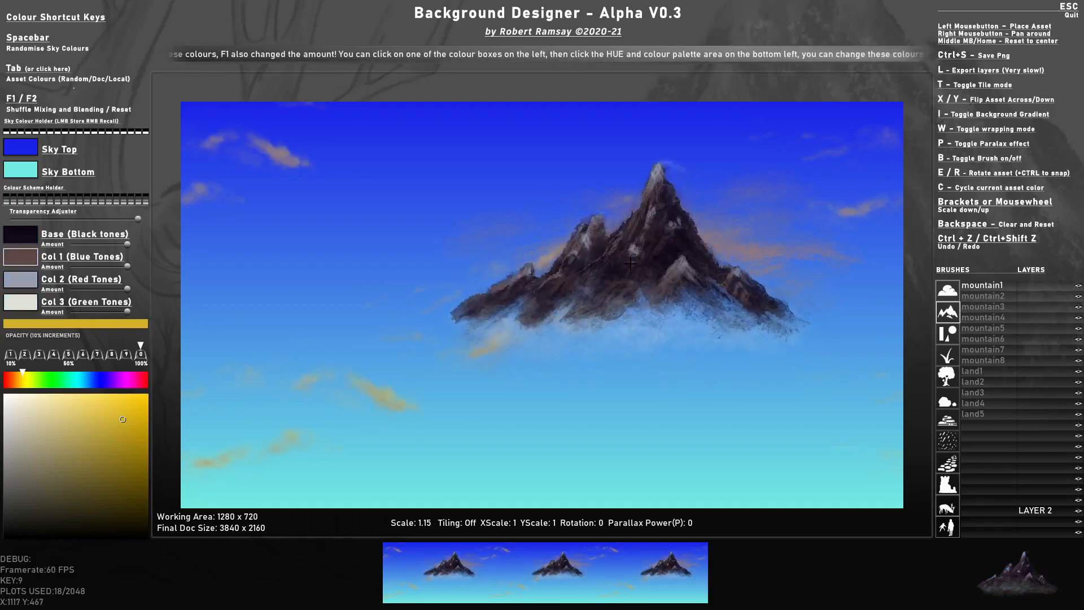
key(Tab)
key(Tab)
key(Tab)
key(Tab)
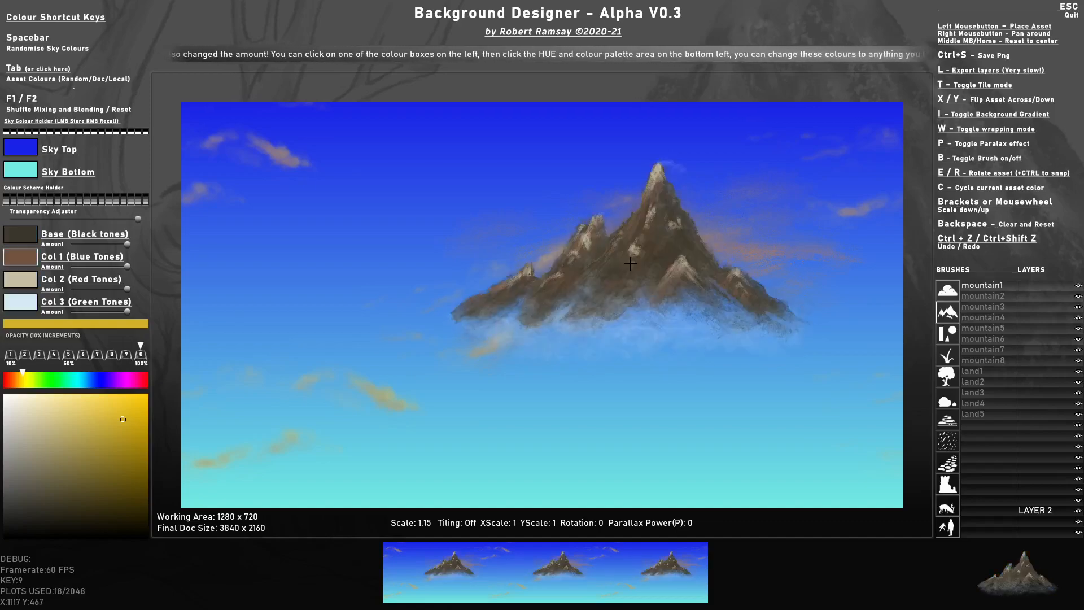
click(631, 264)
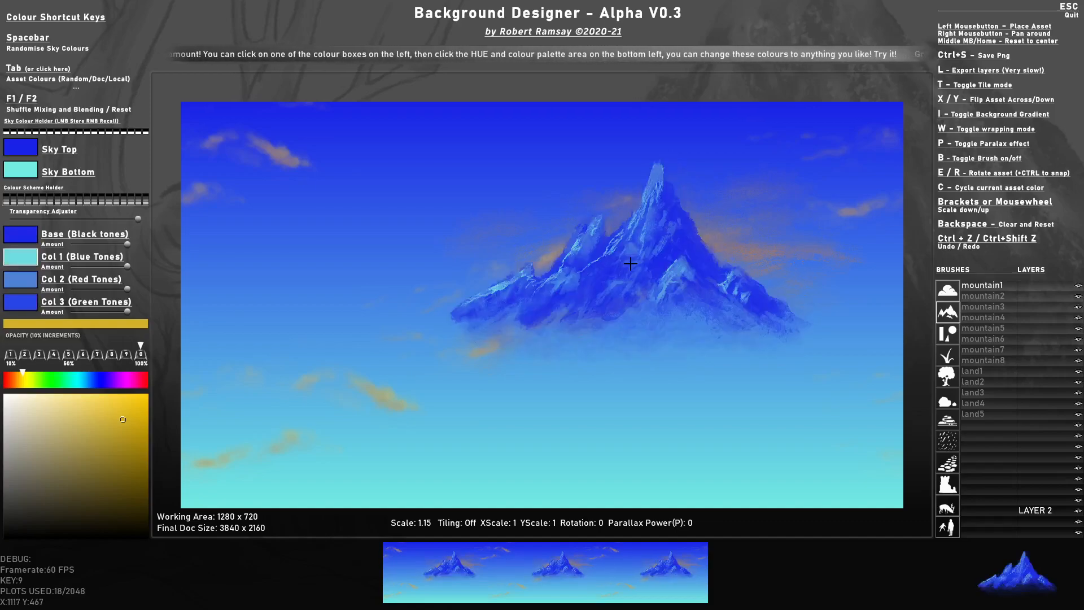
key(Tab)
key(Tab)
key(Tab)
key(Tab)
key(Tab)
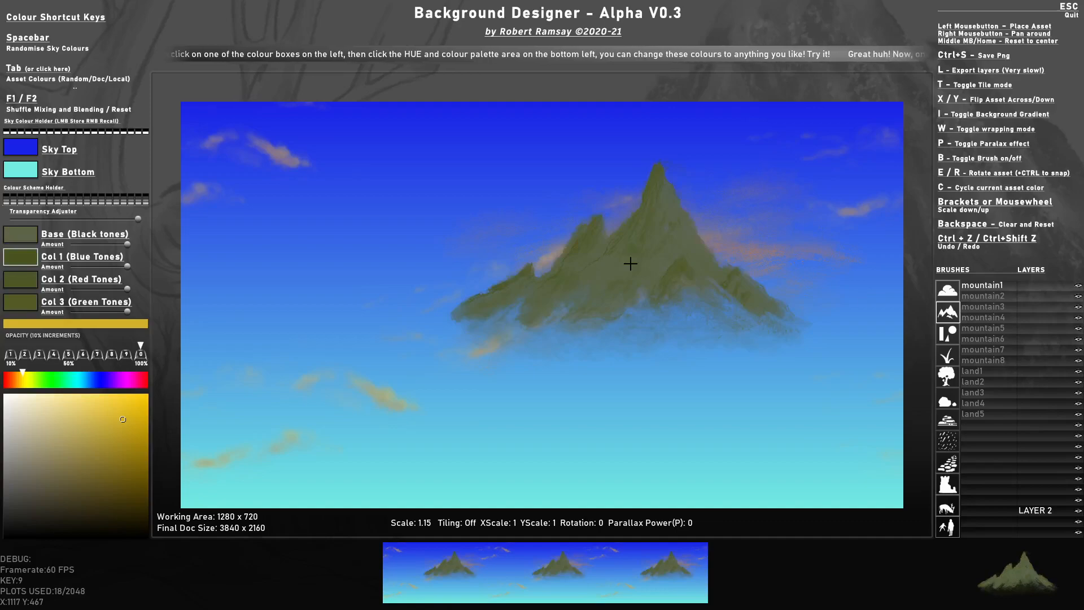
key(Tab)
key(Tab)
key(Tab)
key(Tab)
key(Tab)
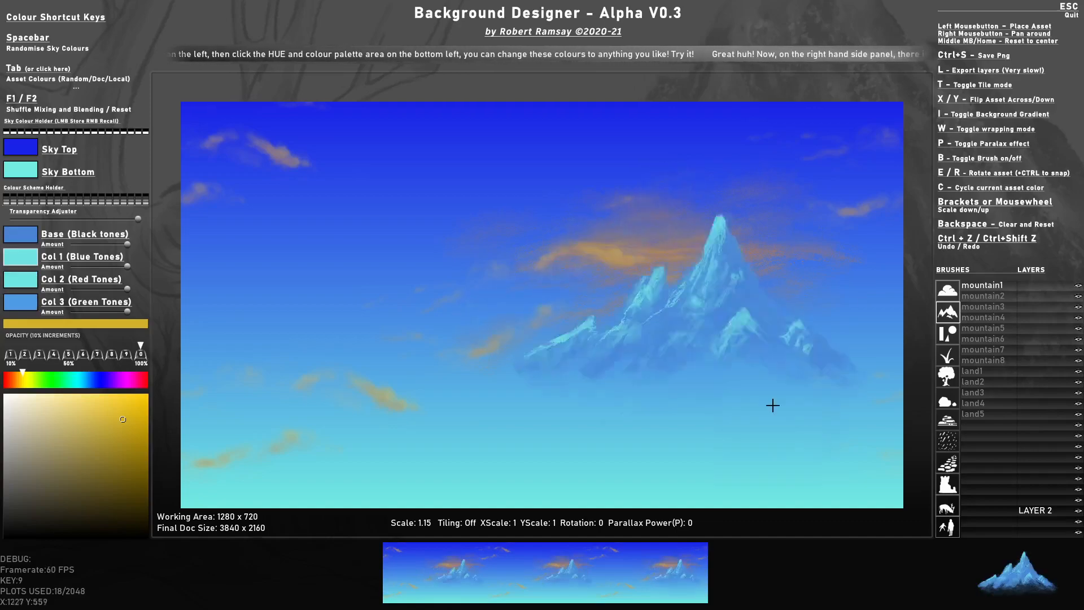
Place an enlarged mountain1 in the canvas's lower right and a horizontally flipped mountain3 at 1.00 scale in its lower left.
scroll(727, 440, up, 4)
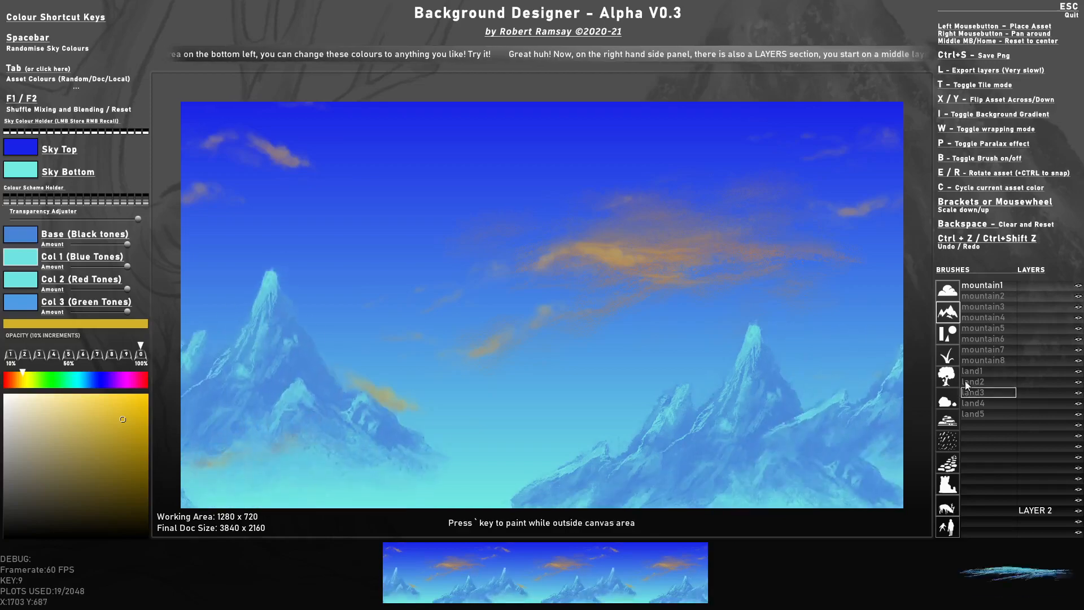
click(995, 307)
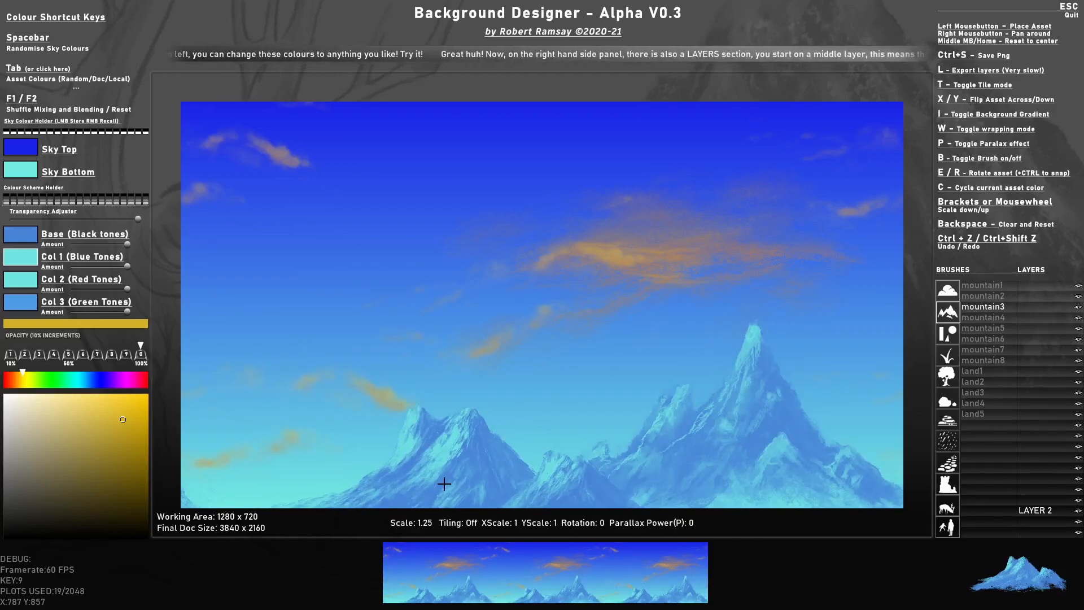
key(x)
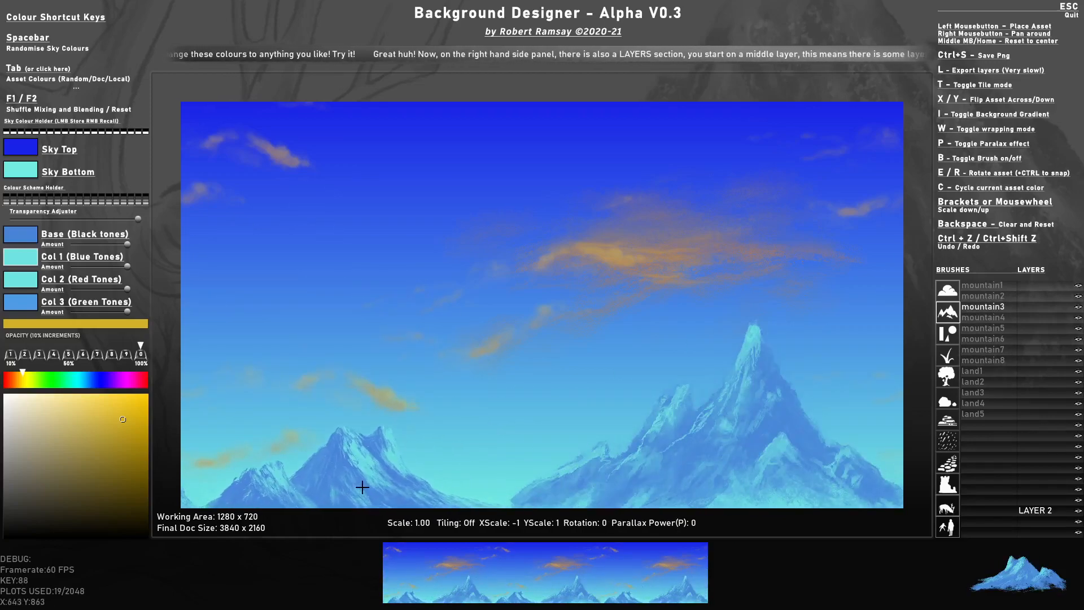
click(352, 487)
Shrink the mountain3 brush to 0.10 scale and save the painting as a PNG named BlueSky.
scroll(644, 396, down, 13)
scroll(699, 363, down, 4)
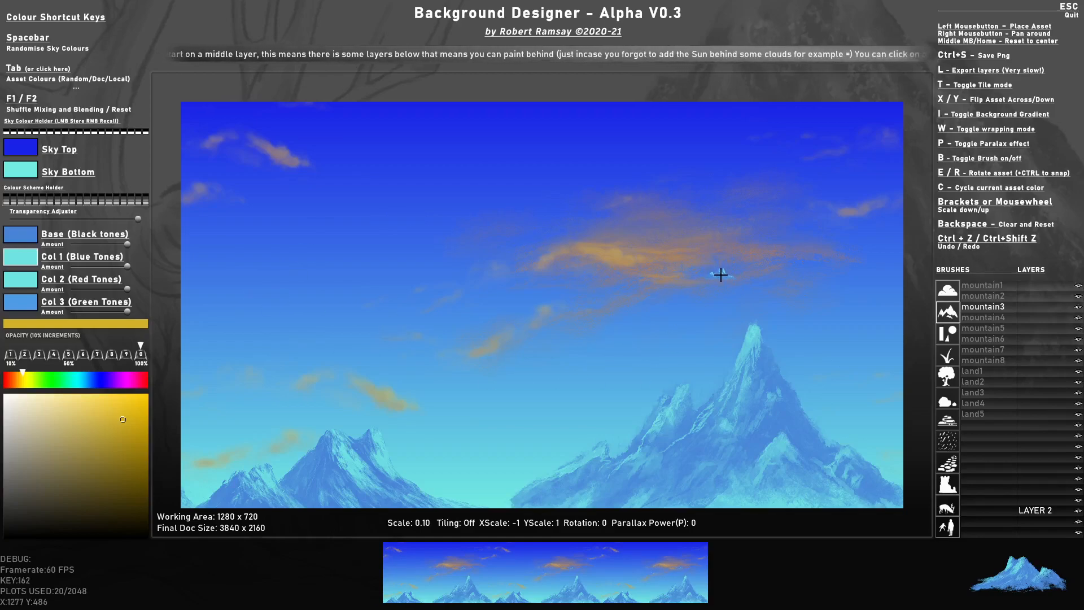
key(ctrl+s)
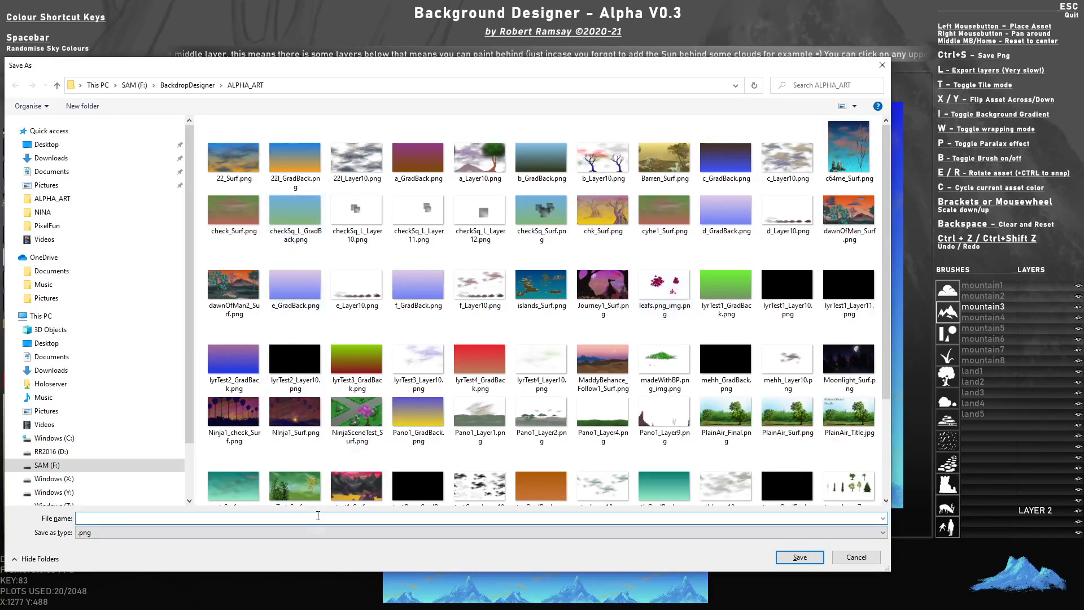
text(BlueSky)
click(789, 557)
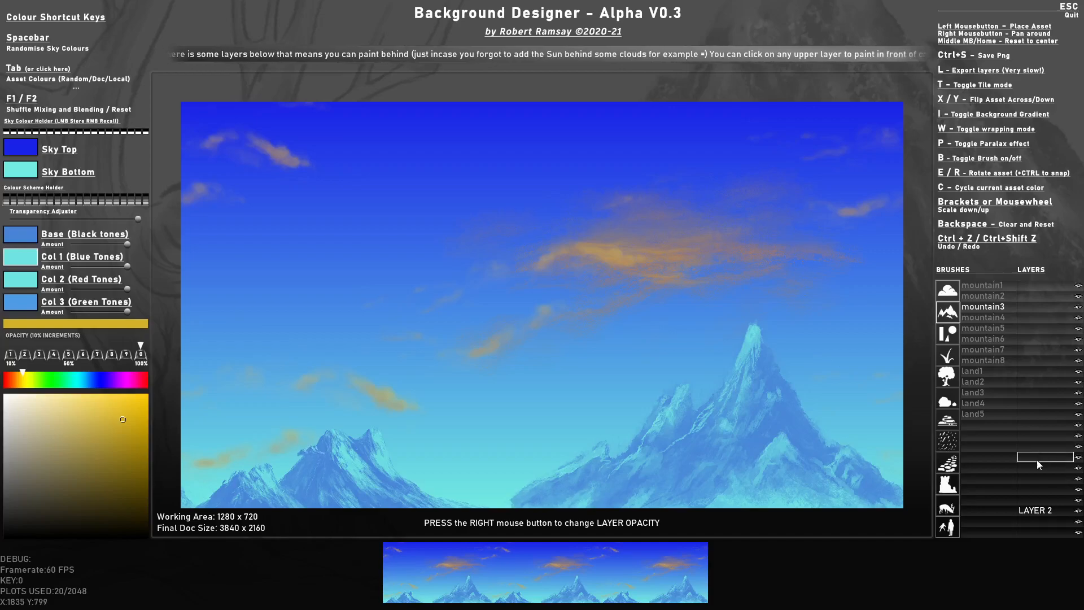
Switch to layer 9, load the grass5 brush at 1.50 scale with full opacity, and reset the colour mixing and blending.
click(1034, 435)
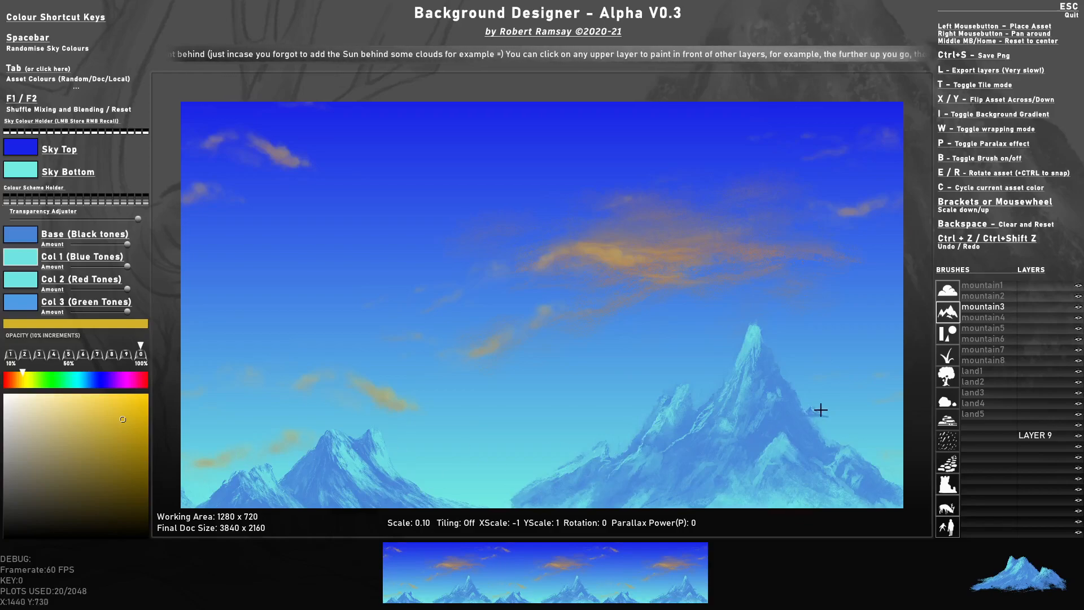
click(952, 354)
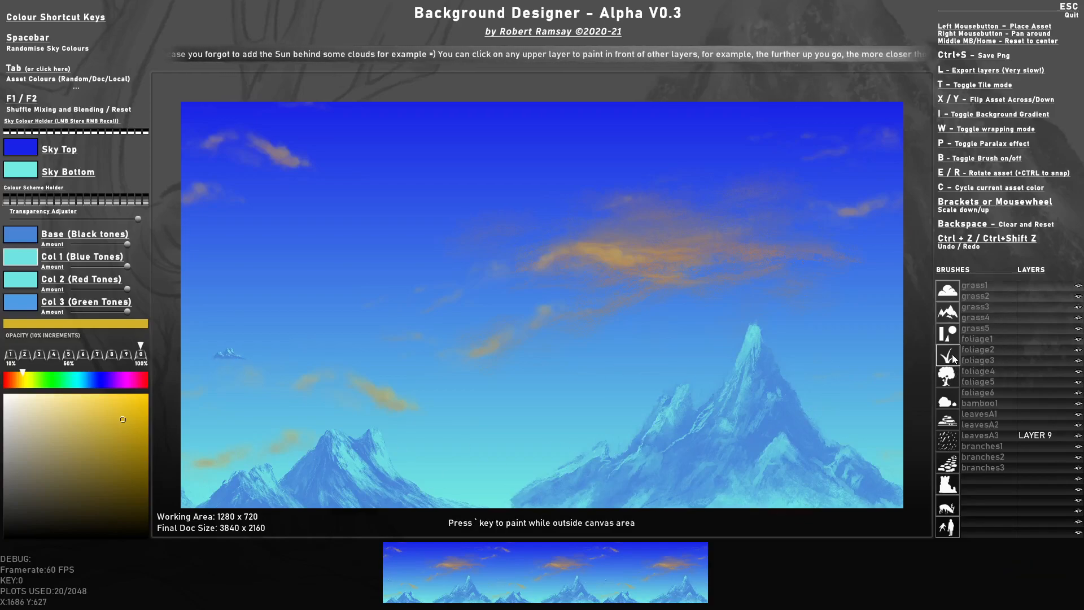
click(989, 328)
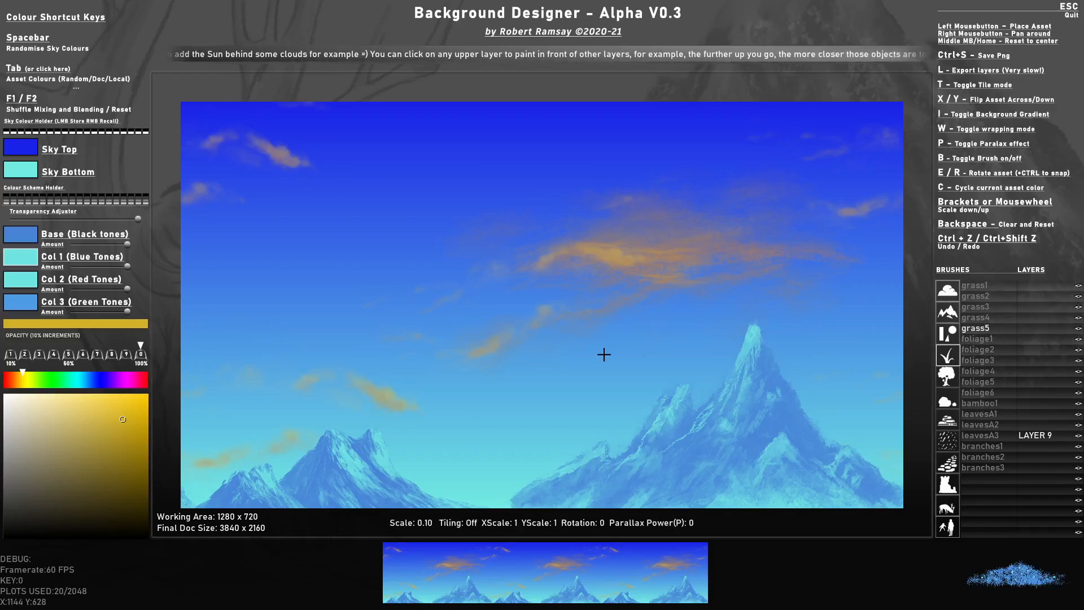
scroll(600, 354, up, 3)
key(0)
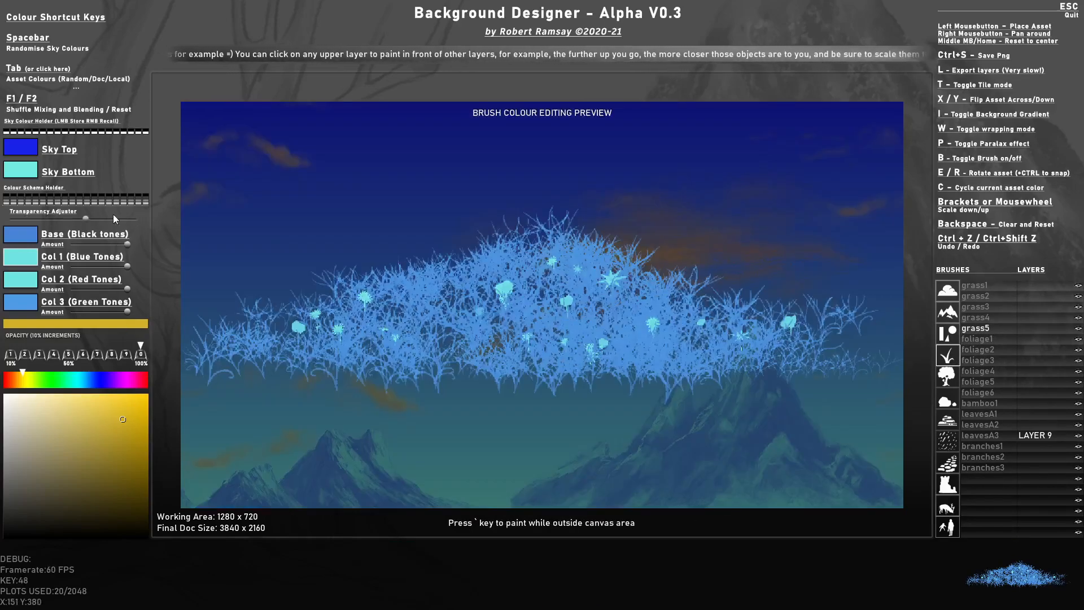
key(F2)
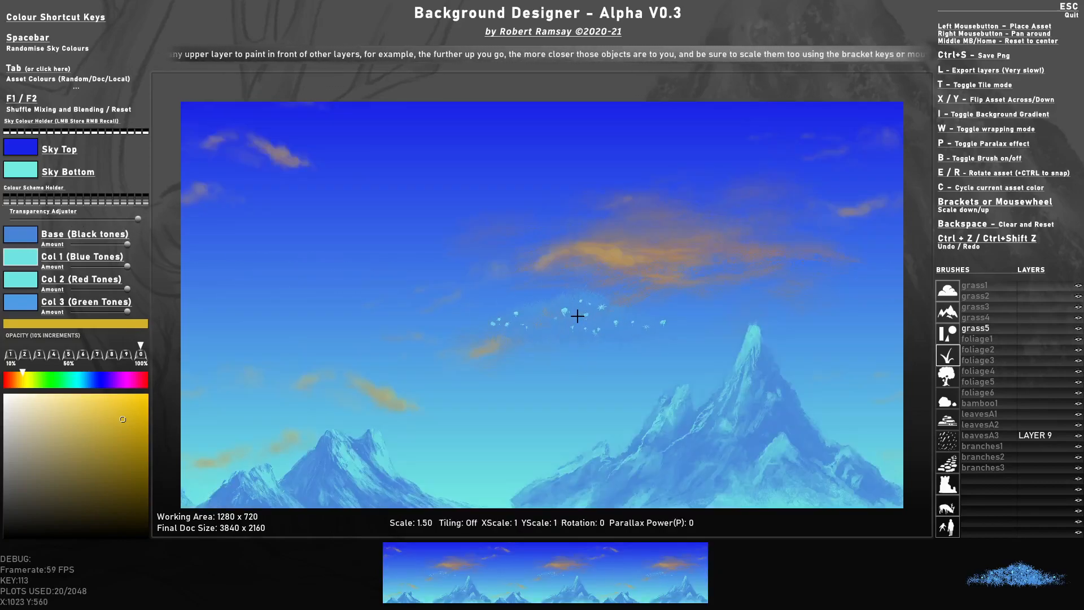
Randomise the grass5 brush's asset colours repeatedly until reaching a pale teal base with Col 1, Col 2 and Col 3 in blues.
key(Tab)
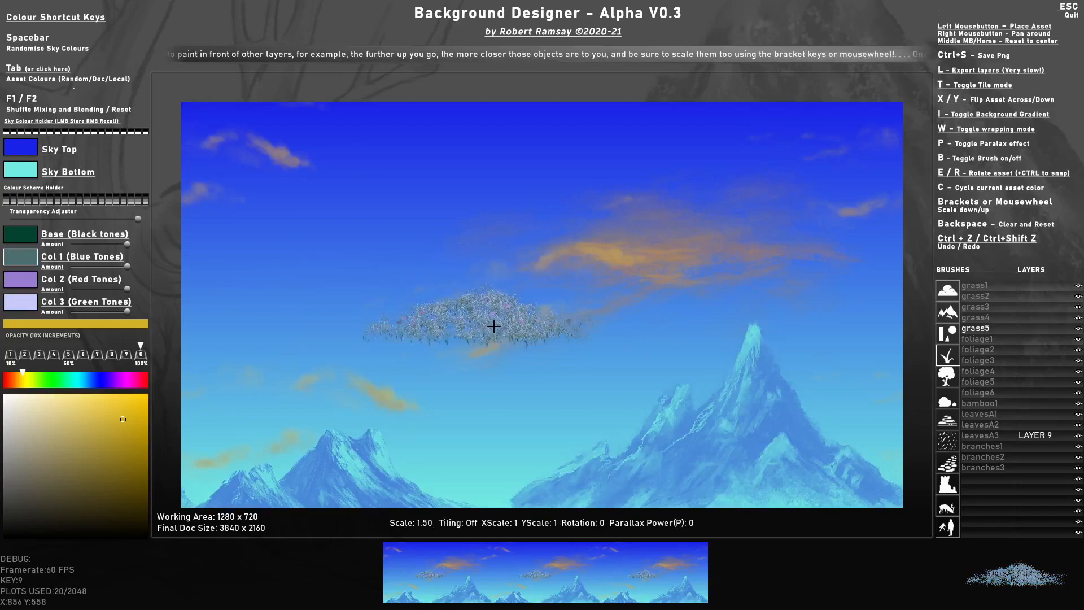
key(Tab)
key(Tab)
key(Tab)
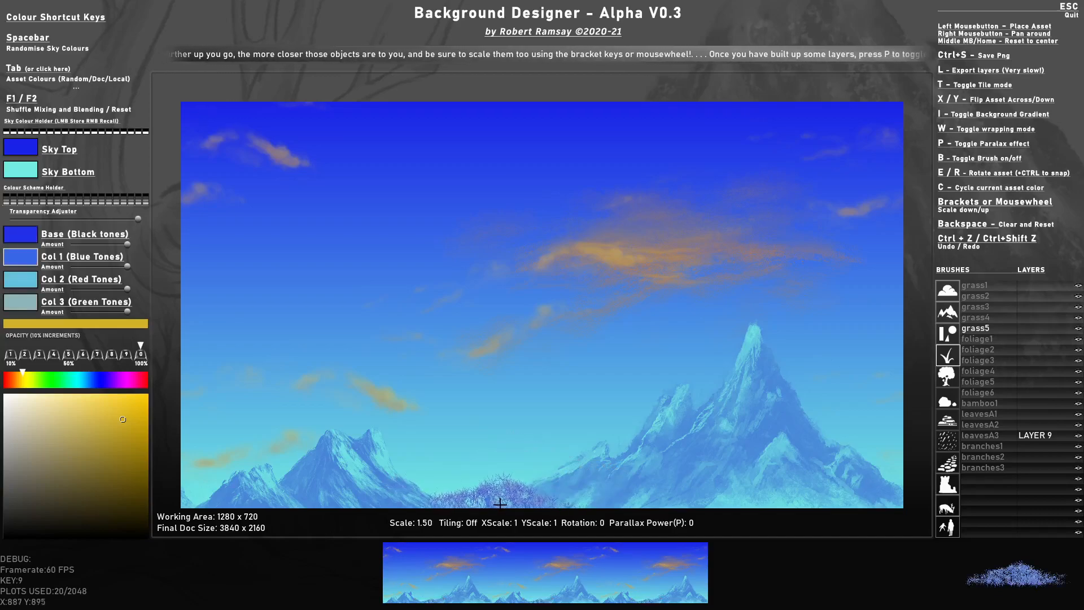
key(Tab)
key(Tab)
key(Tab)
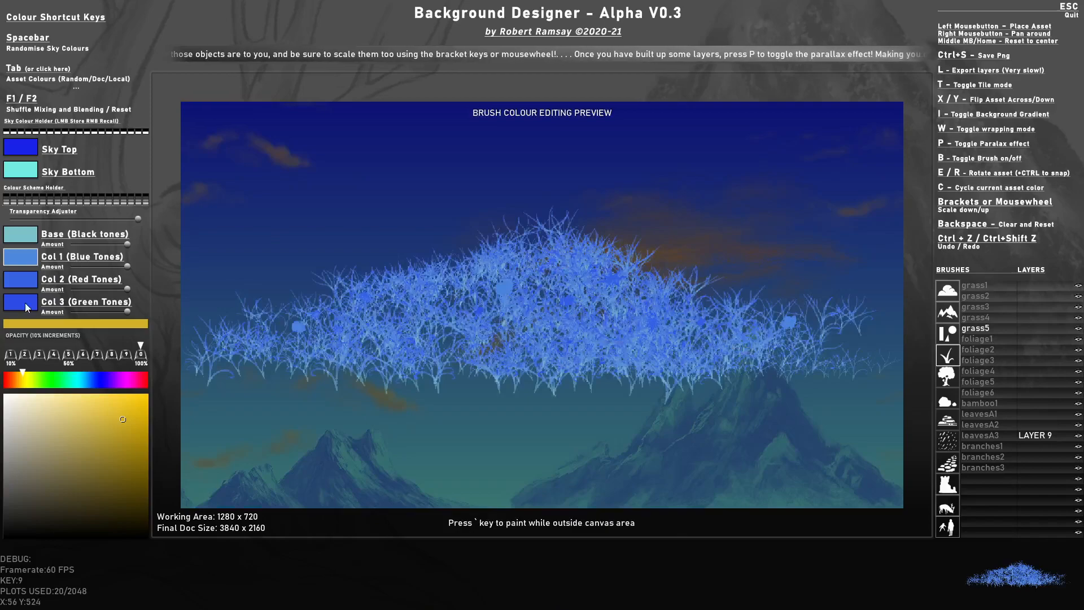
Recolour the grass5 brush with dark navy for Col 3 and bright green for Col 2.
click(25, 303)
drag(134, 438, 134, 473)
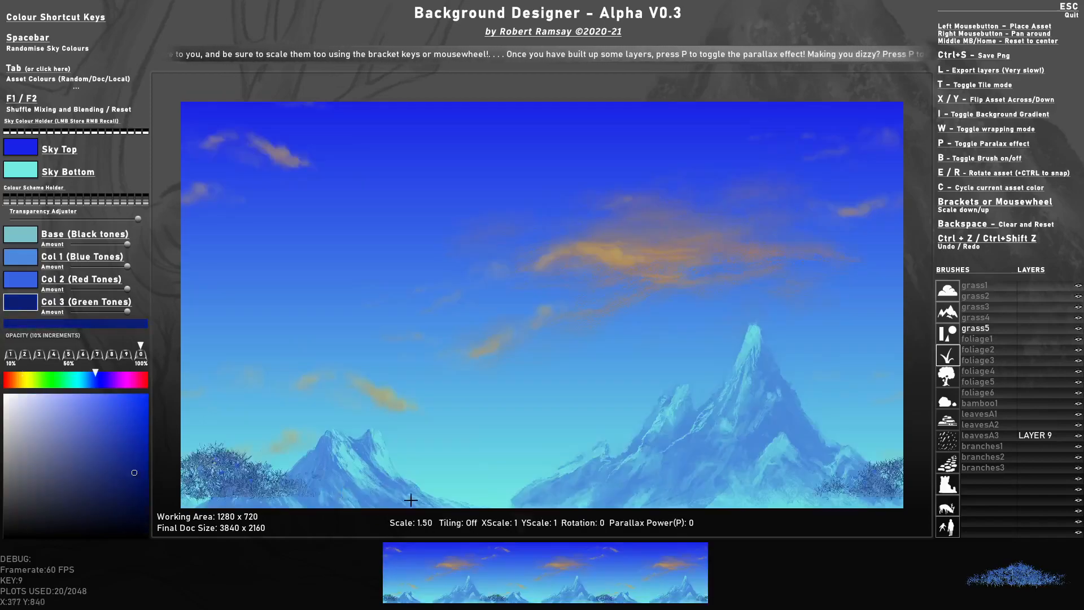
mouse_move(113, 300)
click(22, 273)
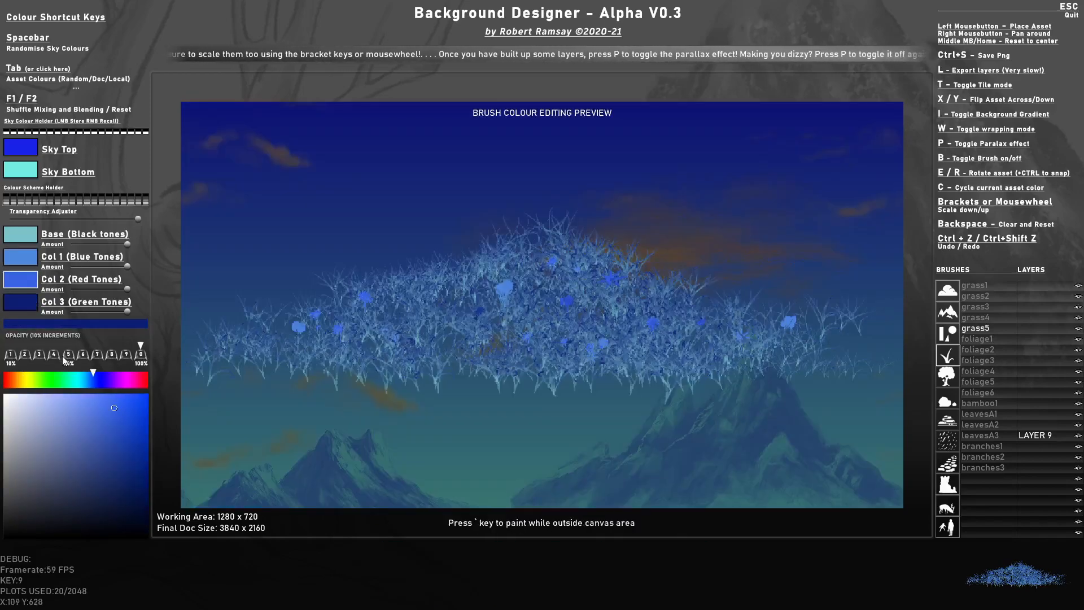
click(54, 381)
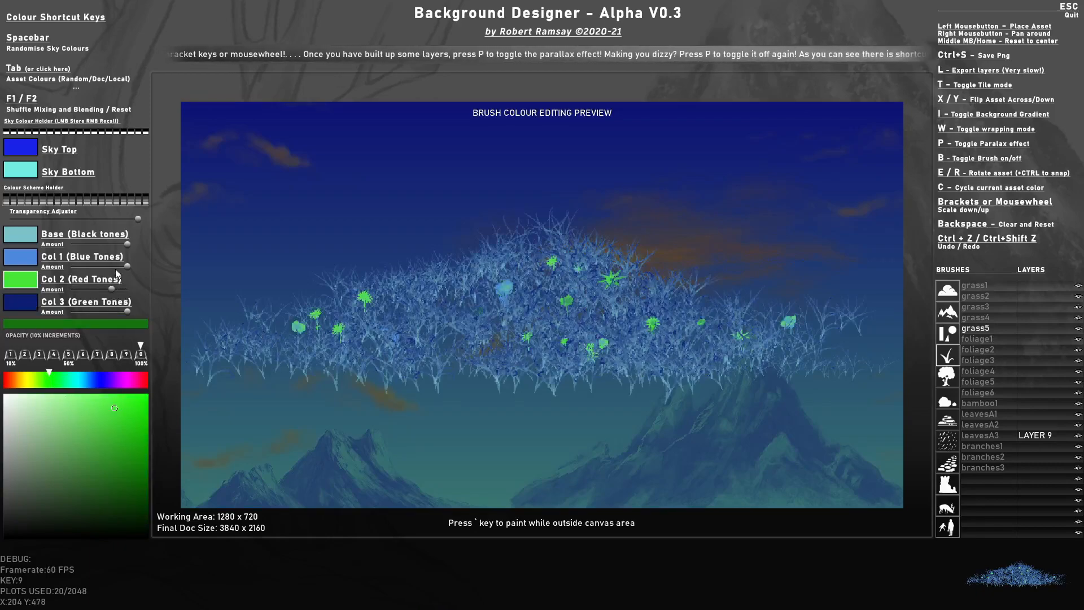
Set Col 1 to muted reddish-brown and Base to medium blue, and place grass5 at 1.45 scale at the canvas's bottom centre.
click(30, 259)
mouse_move(101, 434)
mouse_down()
mouse_move(92, 457)
mouse_move(90, 441)
mouse_up()
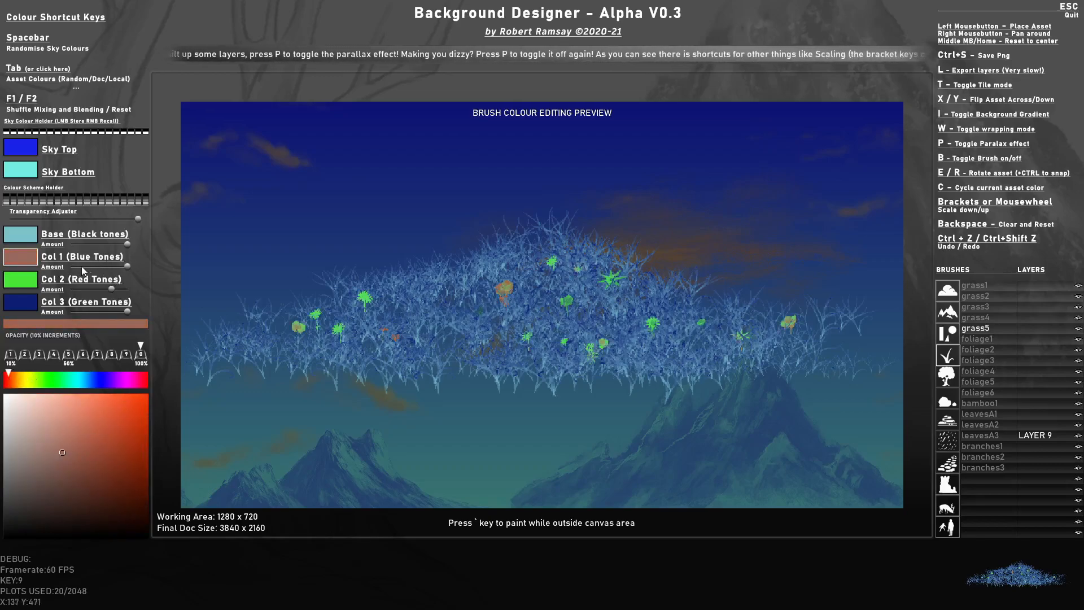
click(31, 234)
drag(94, 448, 97, 432)
mouse_move(86, 372)
mouse_down()
mouse_move(99, 377)
mouse_move(90, 378)
mouse_up()
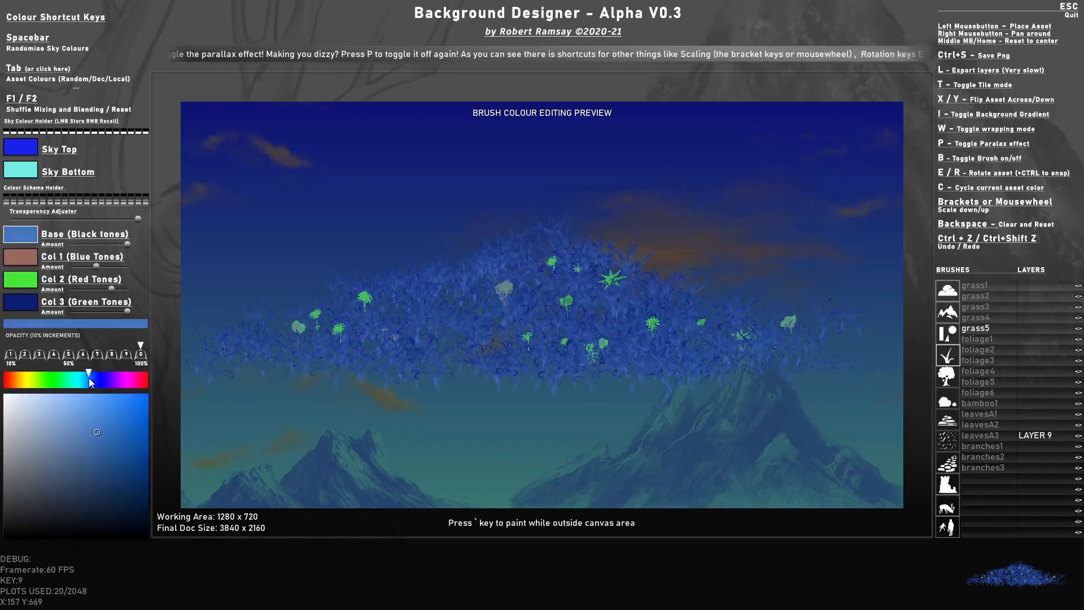
scroll(491, 498, down, 1)
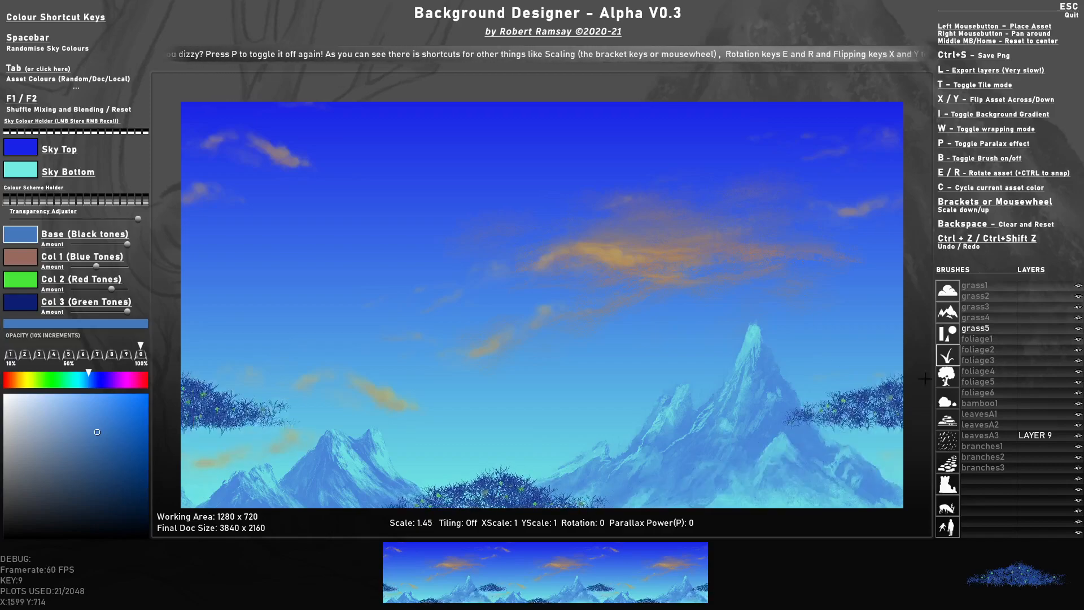
Recolour the grass4 brush's Col 2 to teal green and place it at 0.50 scale just right of the grass mound.
click(976, 317)
scroll(549, 479, down, 7)
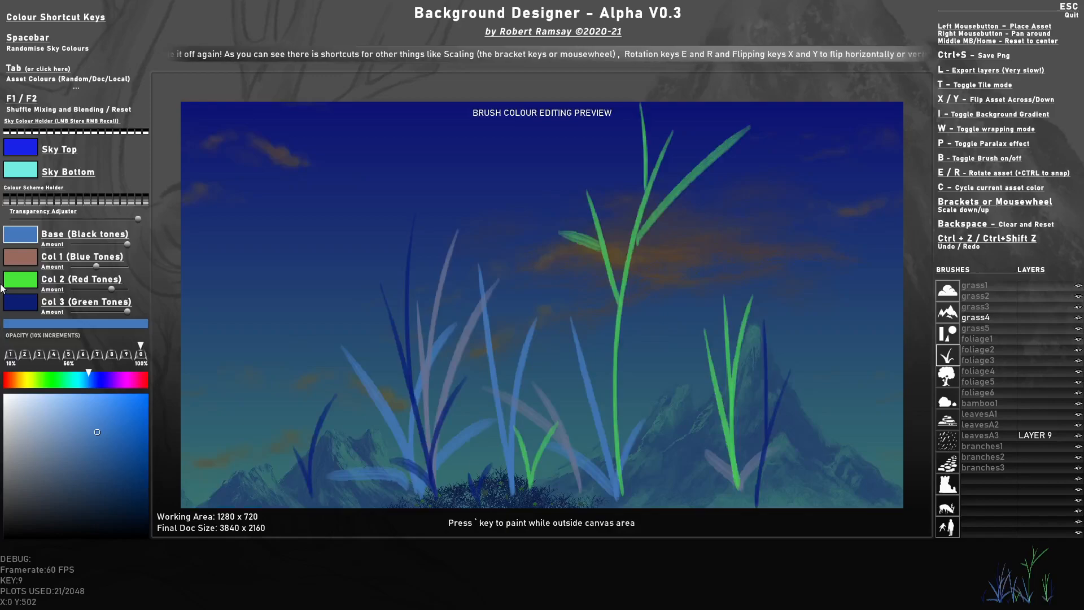
click(17, 281)
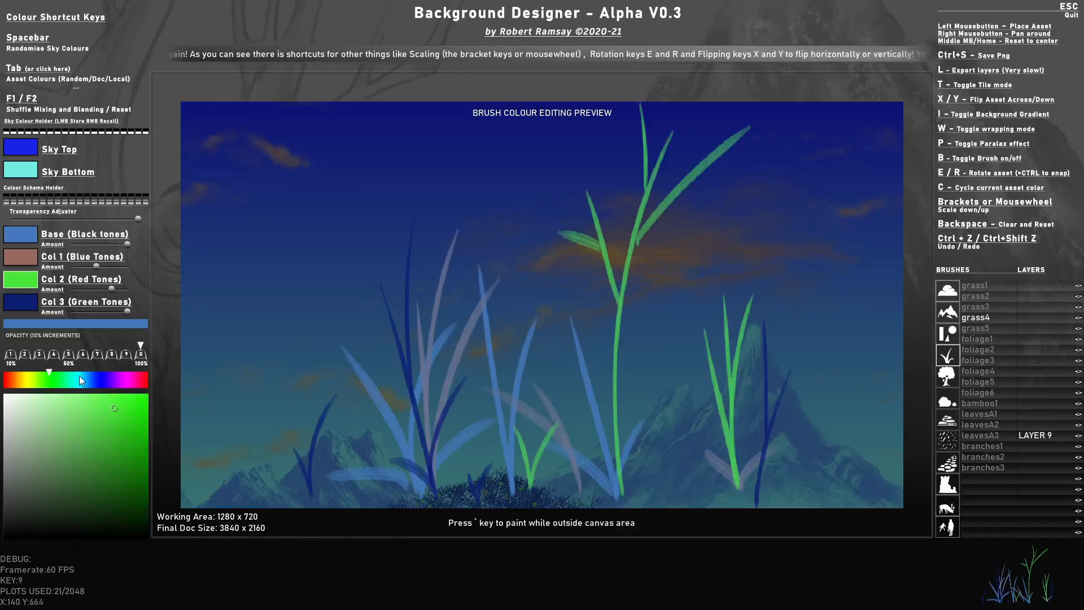
drag(79, 375, 70, 375)
drag(131, 443, 129, 449)
drag(72, 377, 66, 377)
scroll(552, 479, down, 10)
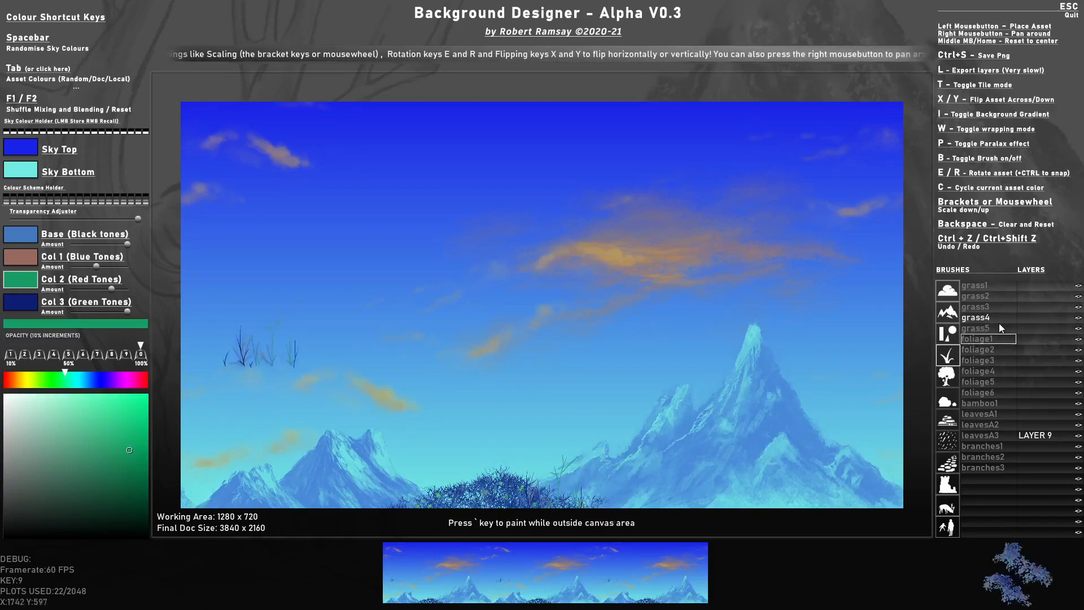
Load the grass3 brush, enlarge it to 1.10 scale and randomise its asset colours until all four are blues.
click(989, 307)
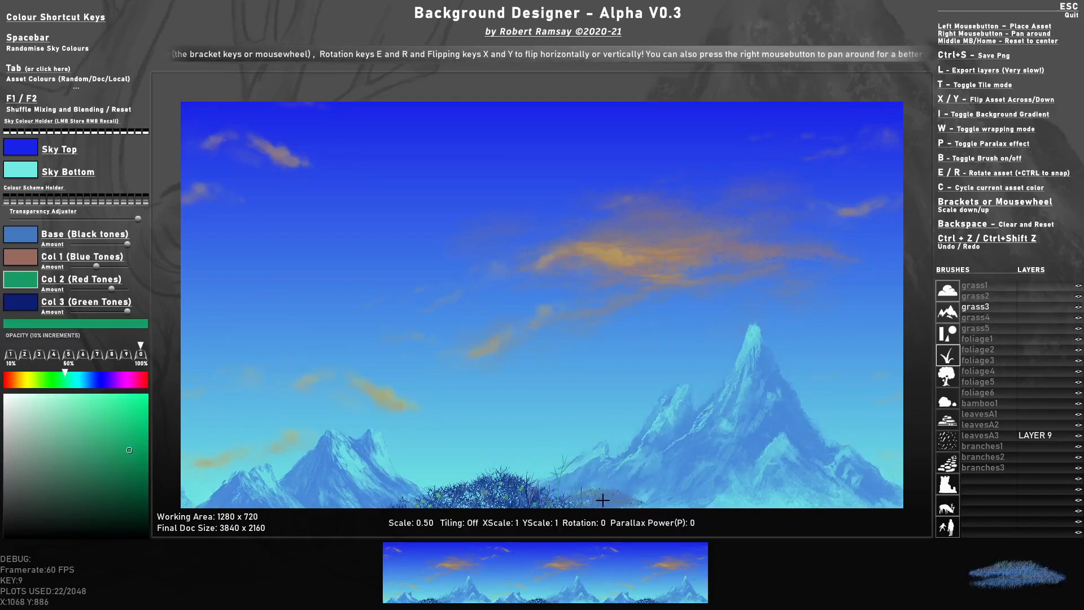
scroll(625, 499, up, 10)
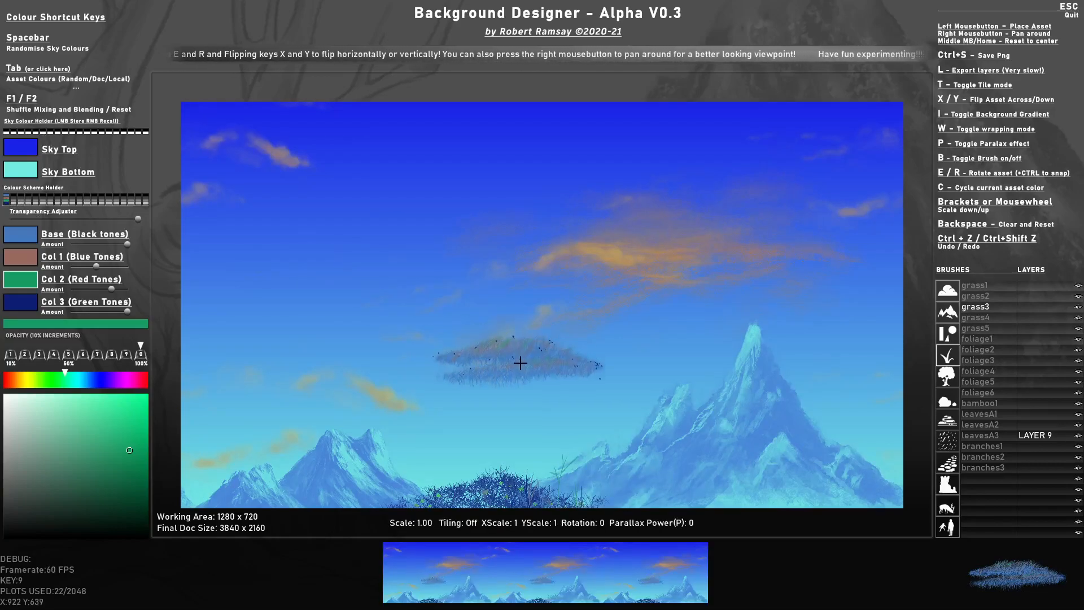
key(Tab)
key(Tab)
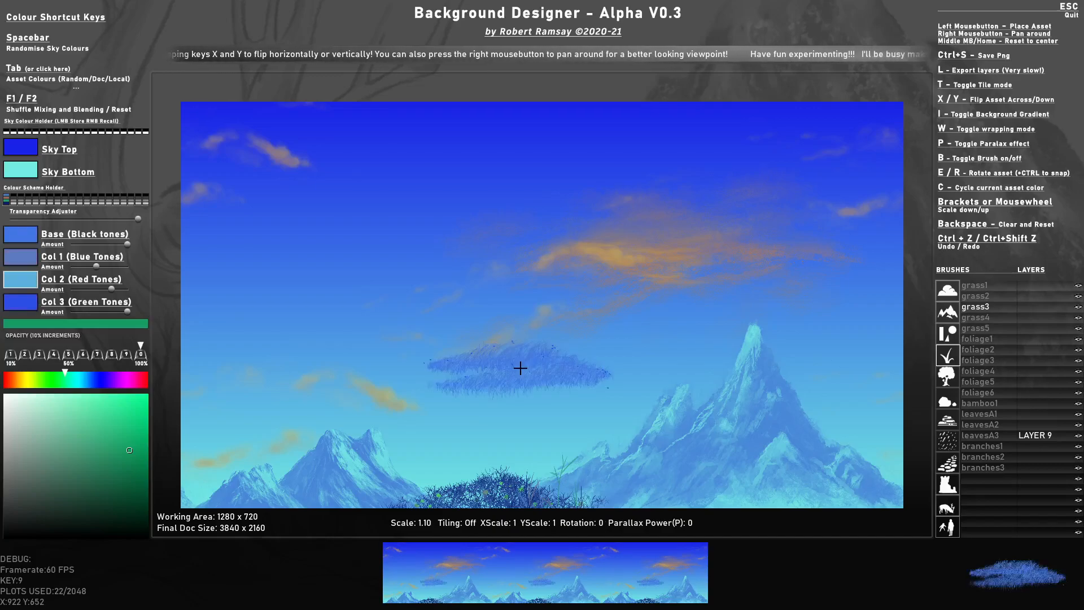
Switch to layer 8 and place grass3 behind the grass mound at the canvas's bottom.
click(330, 445)
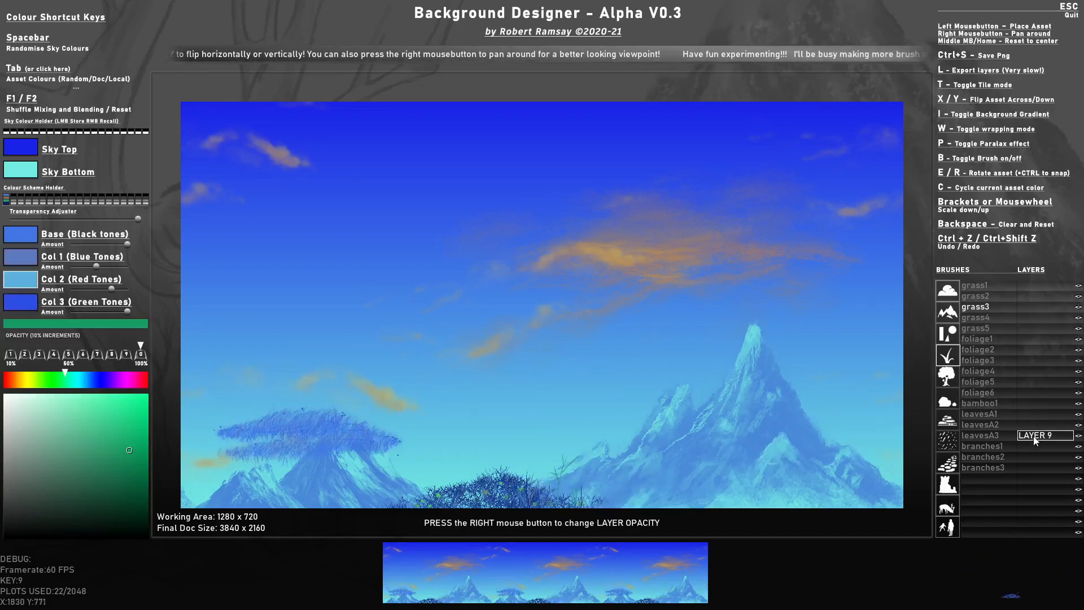
key(ctrl+z)
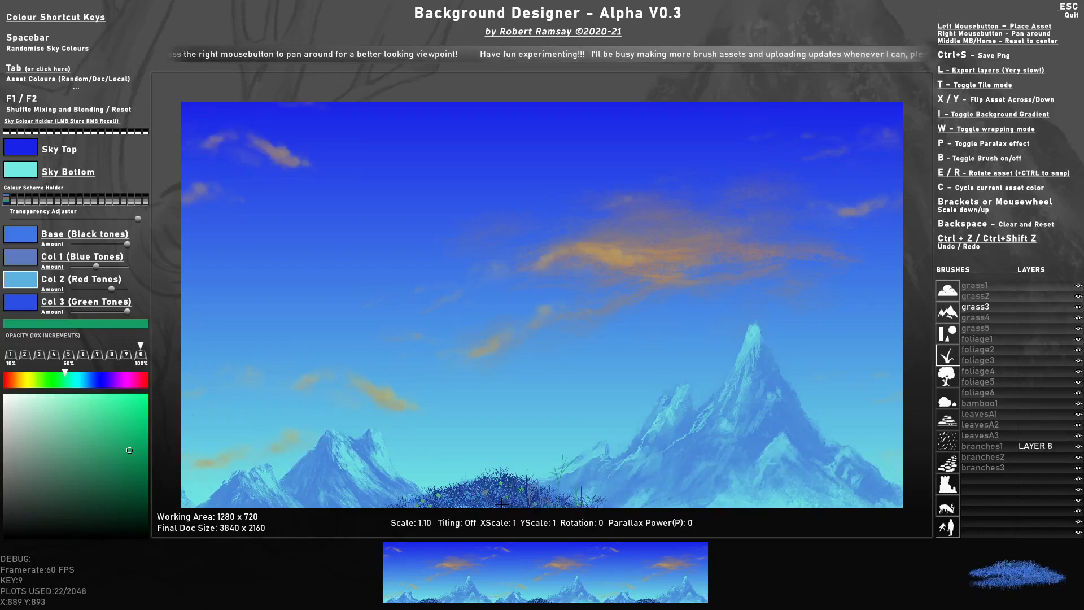
click(589, 511)
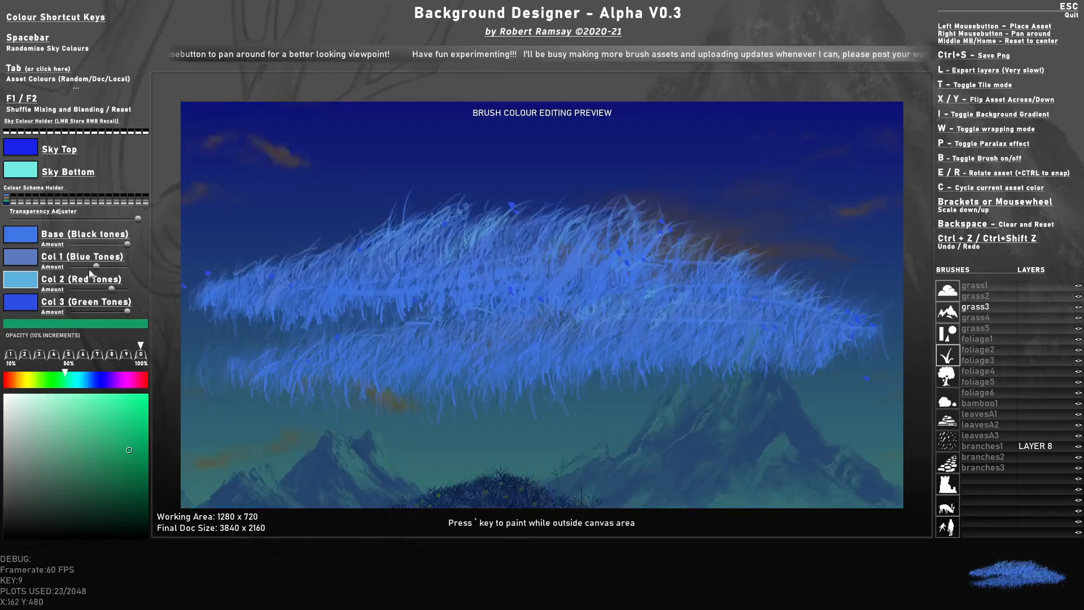
Darken the grass3 brush's Base to a deeper blue and set its Col 3 to orange-red.
click(20, 239)
click(113, 424)
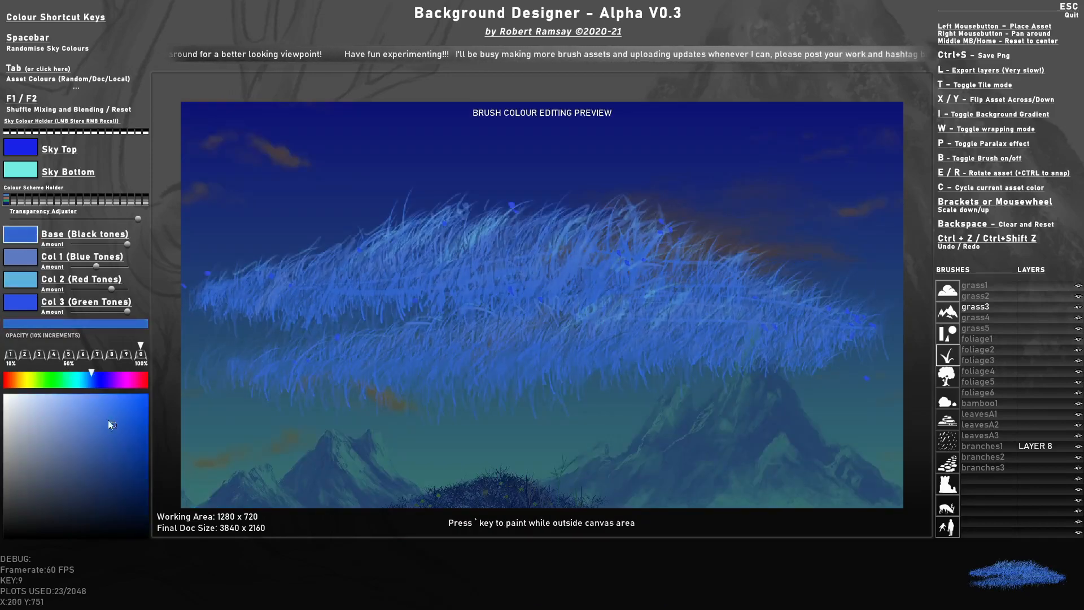
click(18, 310)
mouse_move(133, 435)
mouse_down()
mouse_move(130, 422)
mouse_move(85, 412)
mouse_move(73, 379)
mouse_move(38, 380)
mouse_up()
click(9, 380)
mouse_move(79, 416)
mouse_down()
mouse_move(111, 414)
mouse_move(103, 438)
mouse_move(119, 398)
mouse_move(93, 408)
mouse_up()
Set the grass3 brush's Col 2 to cyan and place another grass3 clump to the right of the mound.
click(22, 287)
click(68, 379)
click(76, 379)
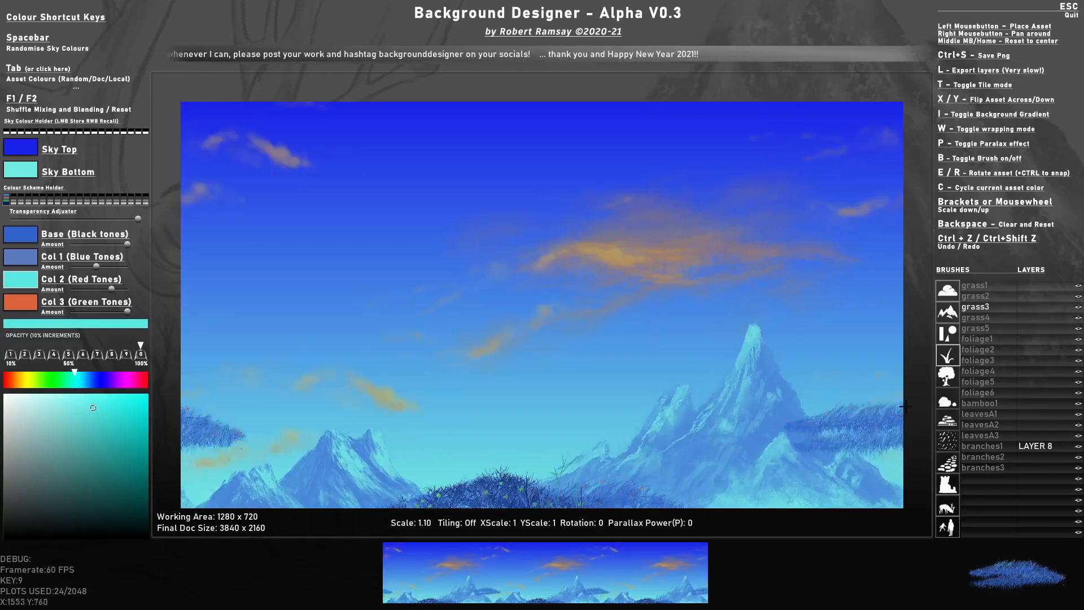
Load the grass2 brush, set Col 3 to orange and slightly raise the Col 1 and Col 2 amounts.
click(995, 316)
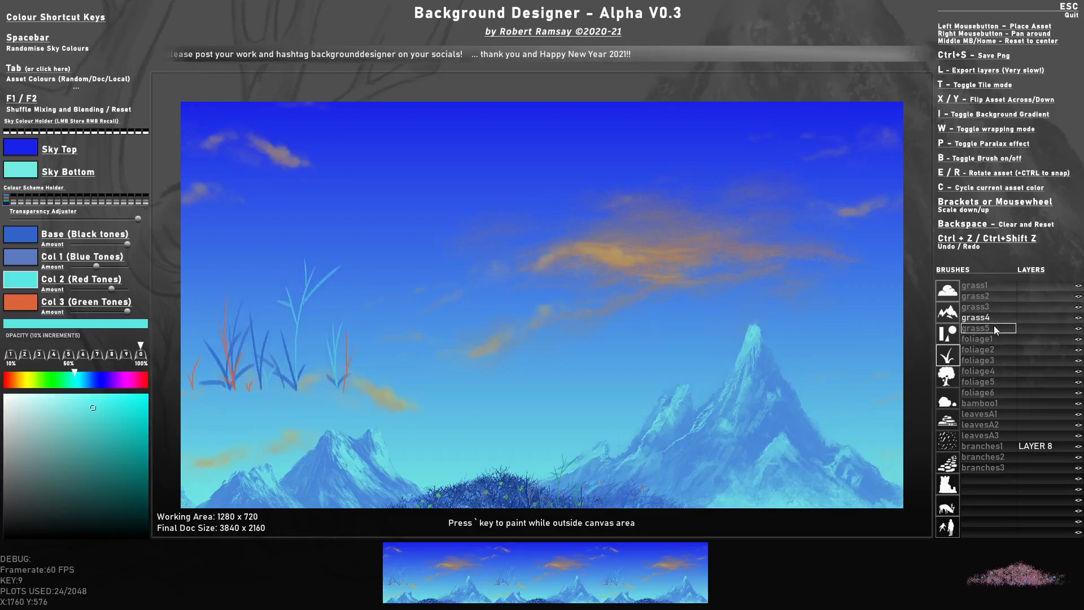
click(992, 297)
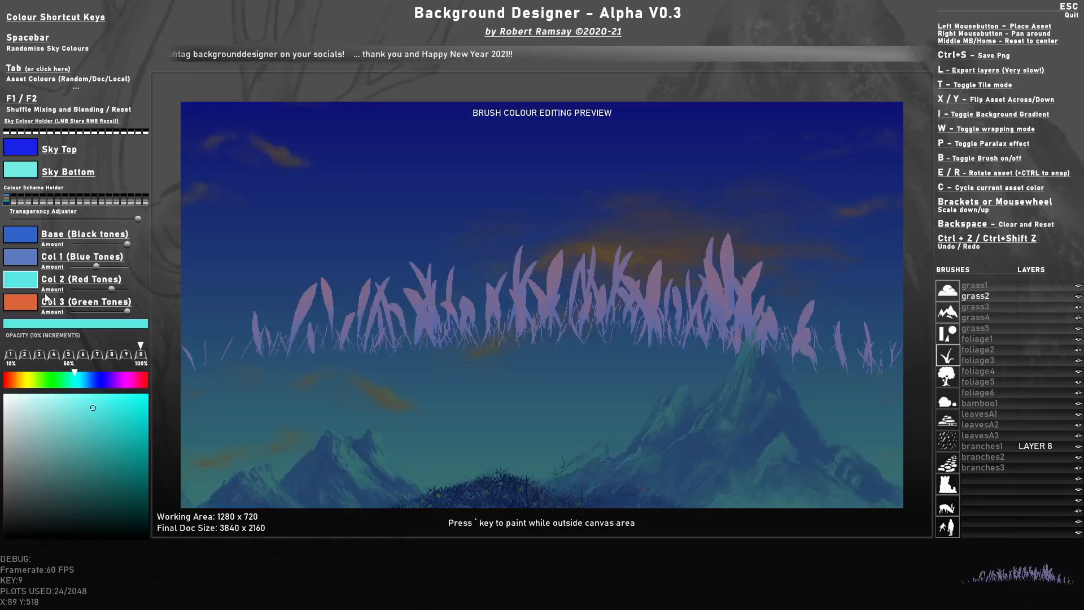
click(25, 307)
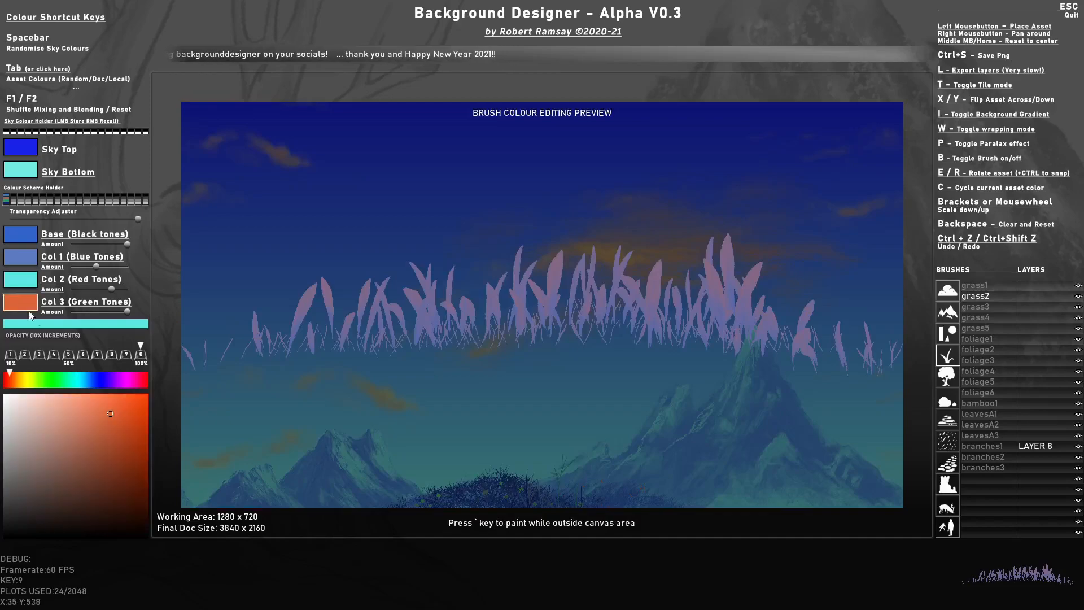
drag(16, 380, 15, 380)
drag(134, 421, 121, 408)
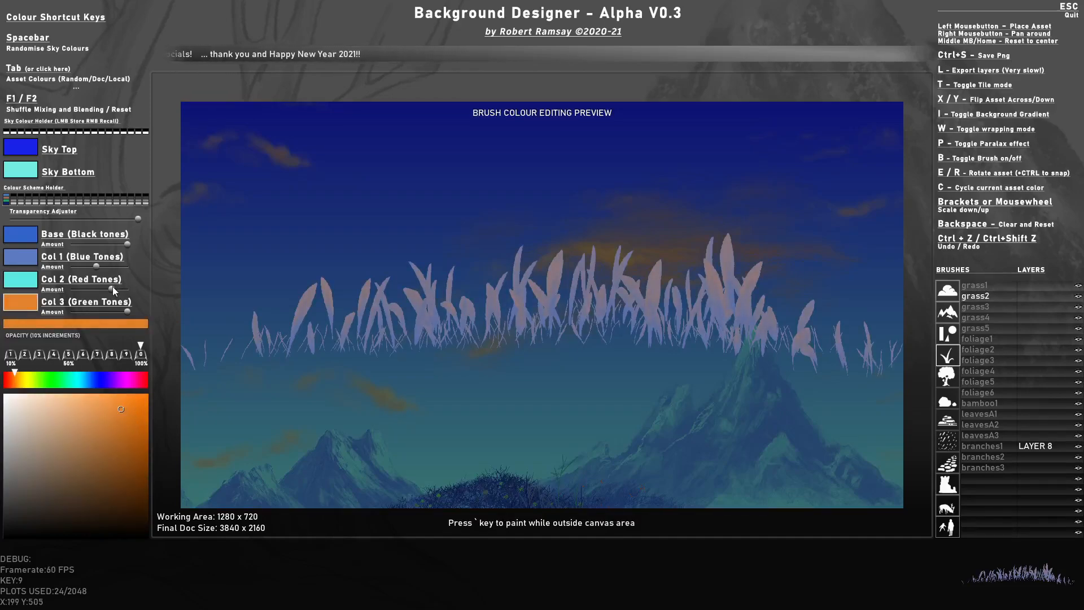
mouse_move(128, 311)
mouse_down()
mouse_move(74, 312)
mouse_move(141, 312)
mouse_up()
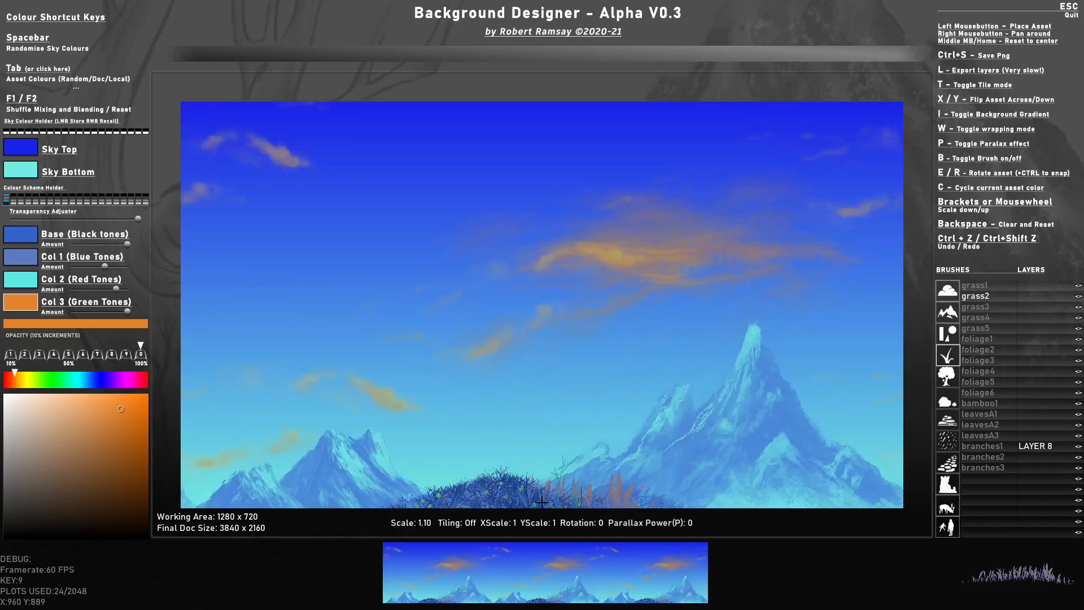
Shrink grass2 to 0.80 scale and place several copies along the canvas's bottom edge on both sides of the mound.
scroll(299, 497, down, 3)
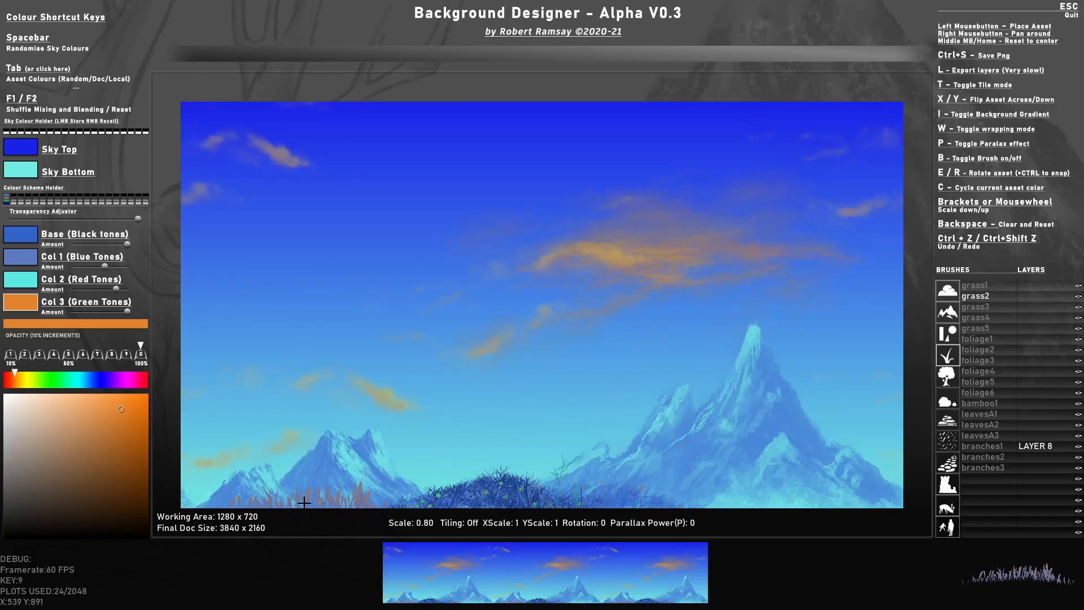
click(385, 515)
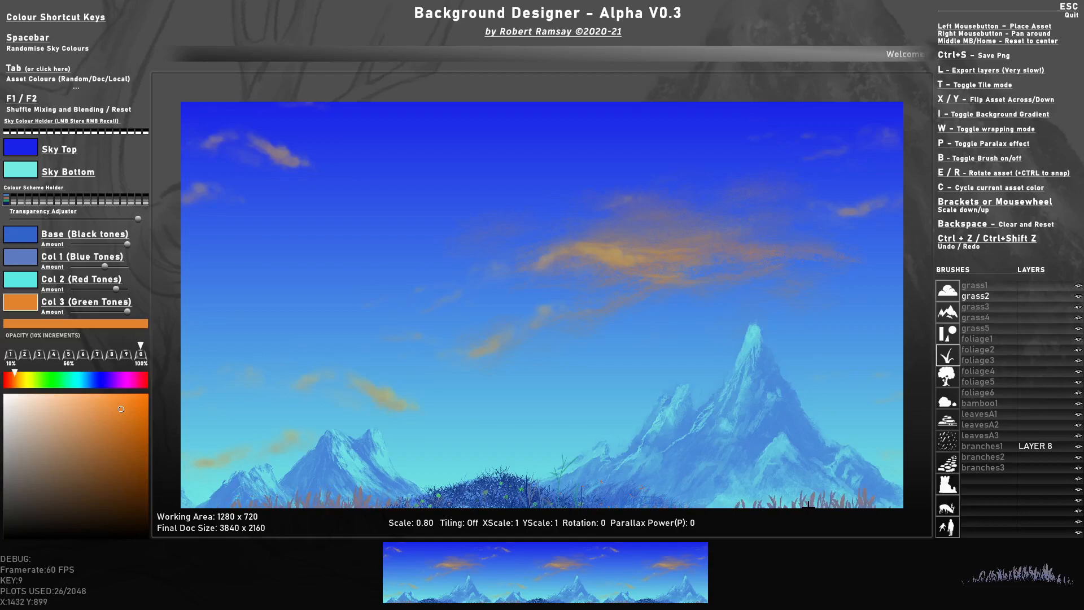
click(791, 513)
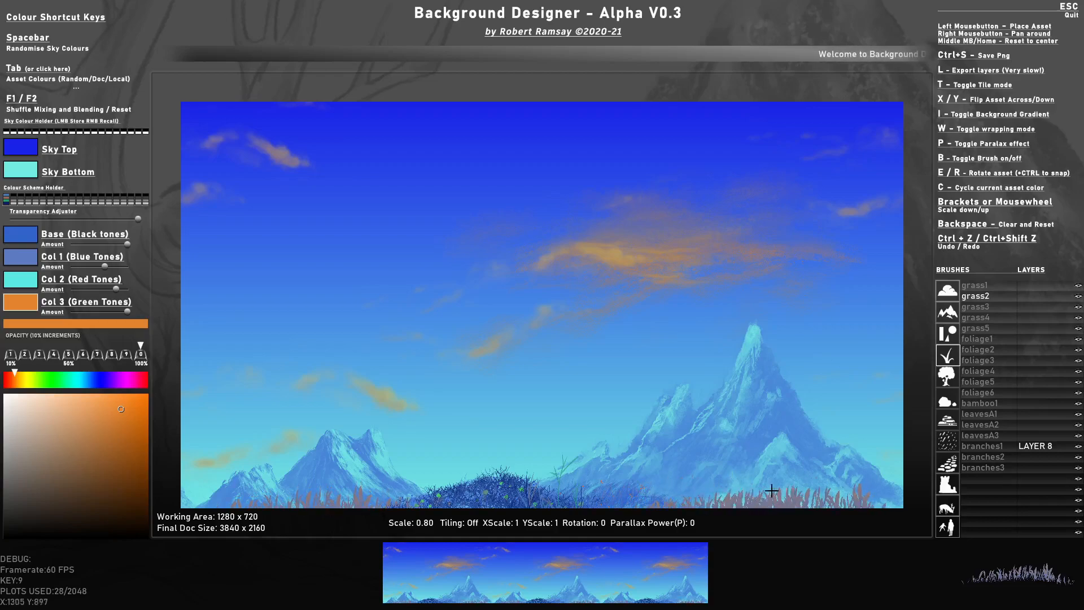
click(903, 450)
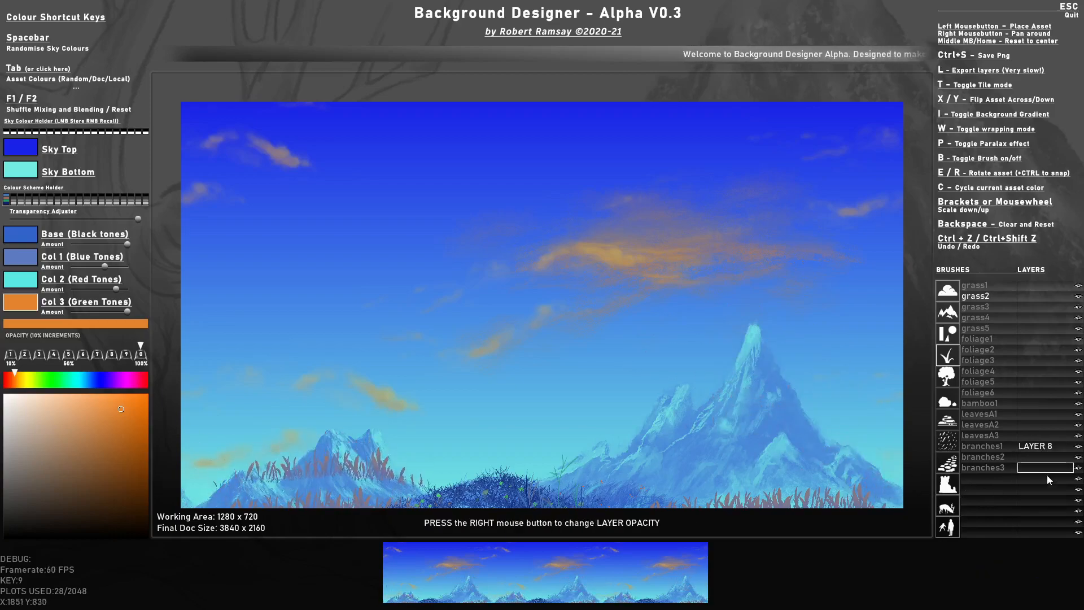
Hide Layer 2, which holds the mountains.
click(1079, 512)
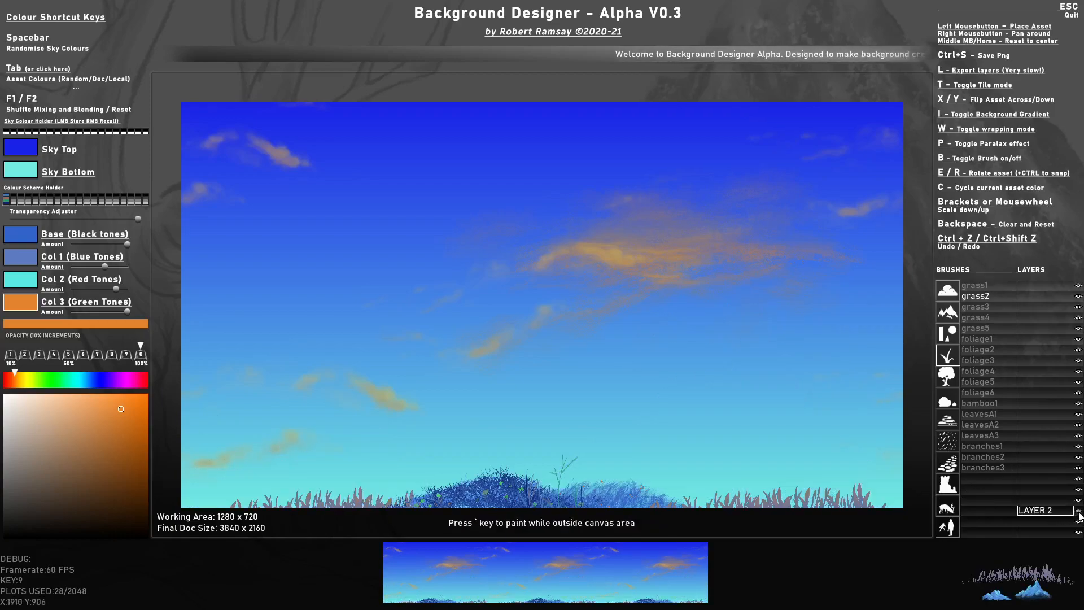
Hide Layer 1, which holds the clouds, and turn off the background gradient.
click(1079, 522)
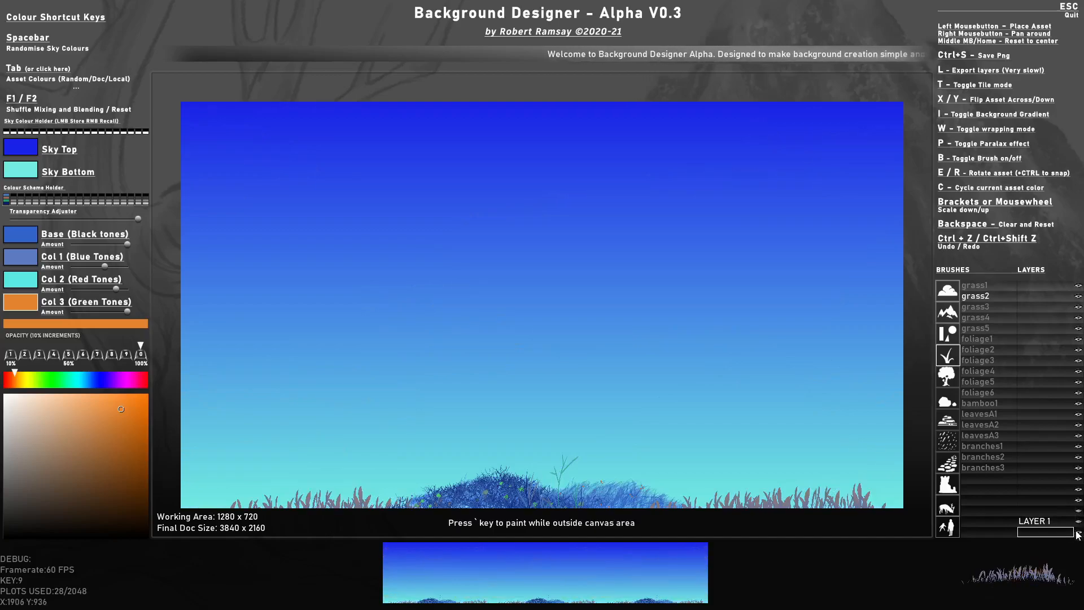
key(i)
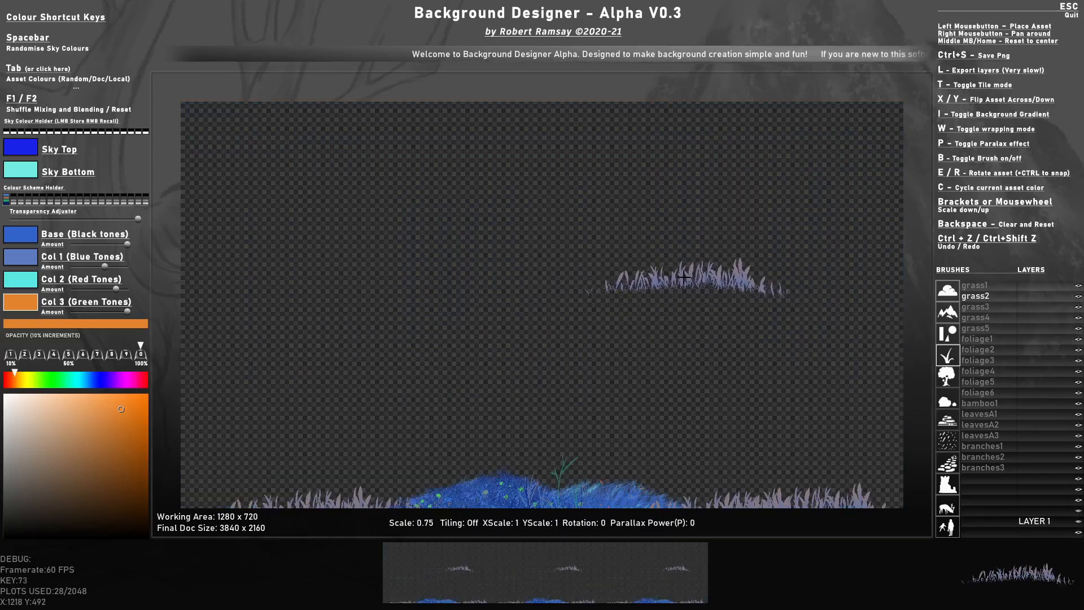
scroll(515, 258, down, 1)
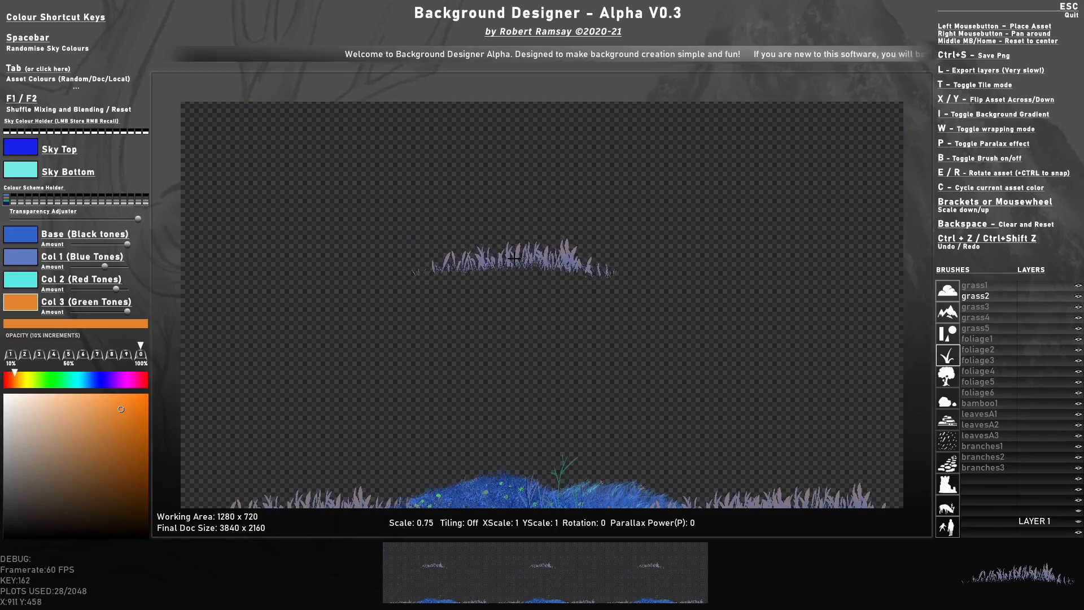
Pan the artwork up so the whole grass strip fits inside the canvas and save it as the PNG GrassLayer.
key(ctrl+s)
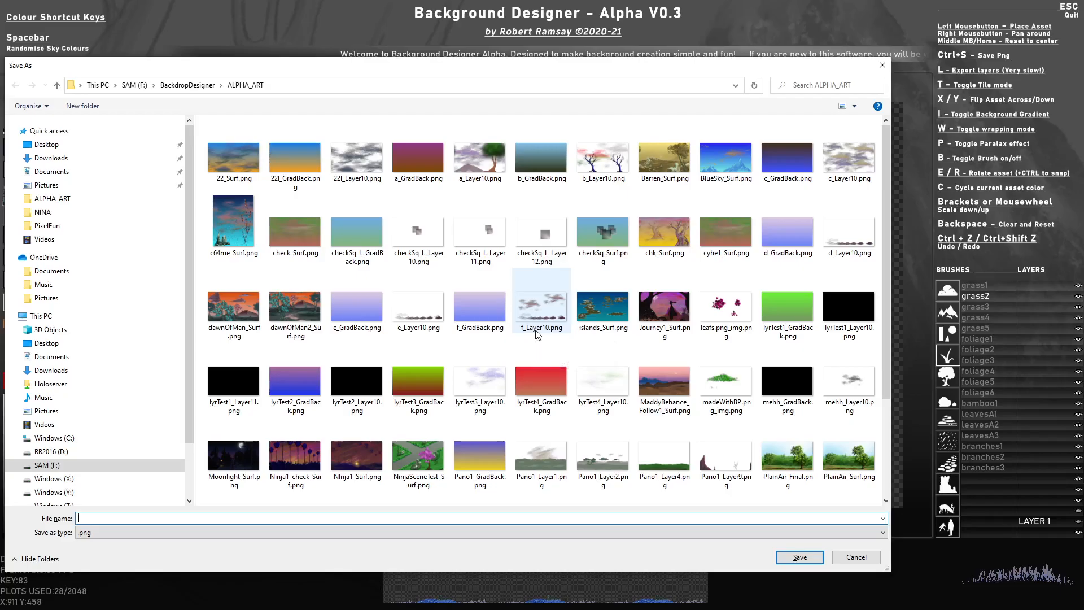
click(856, 557)
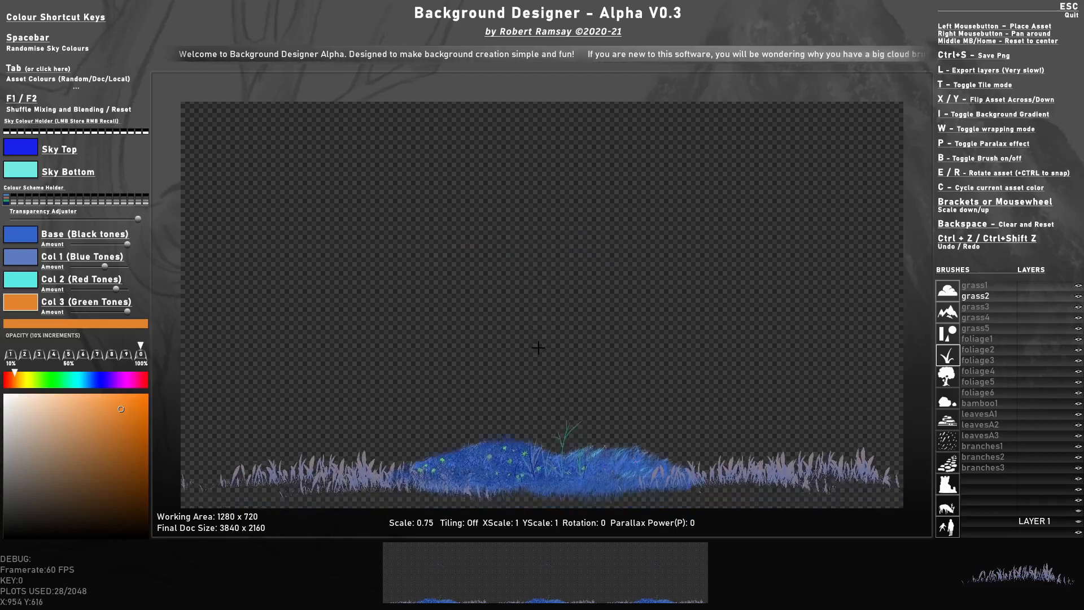
right_drag(550, 358, 530, 372)
mouse_move(646, 316)
right_down()
mouse_move(640, 339)
mouse_move(511, 358)
right_up()
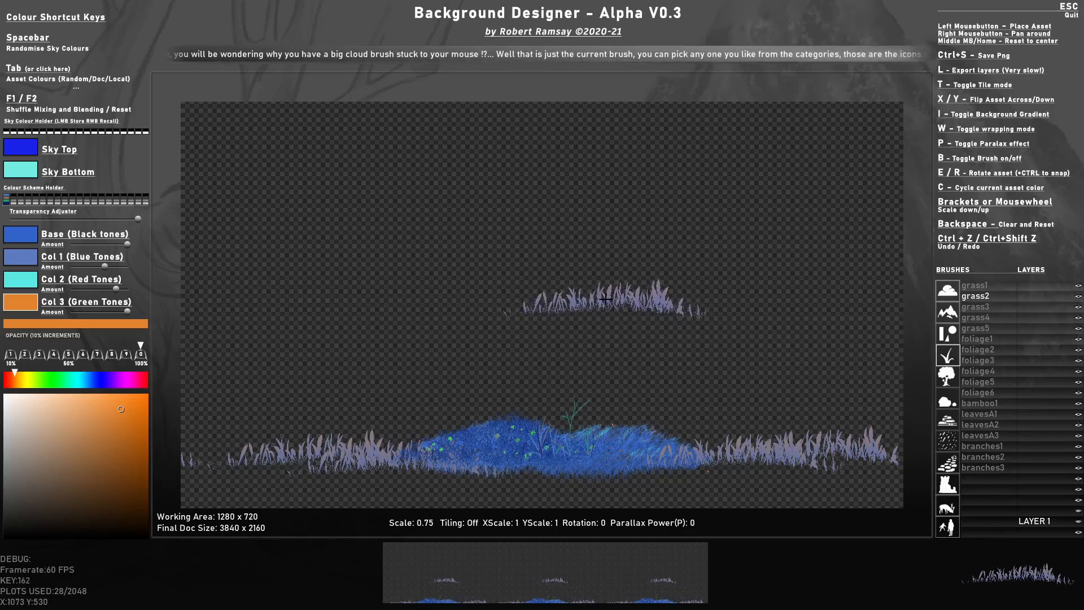
key(ctrl+s)
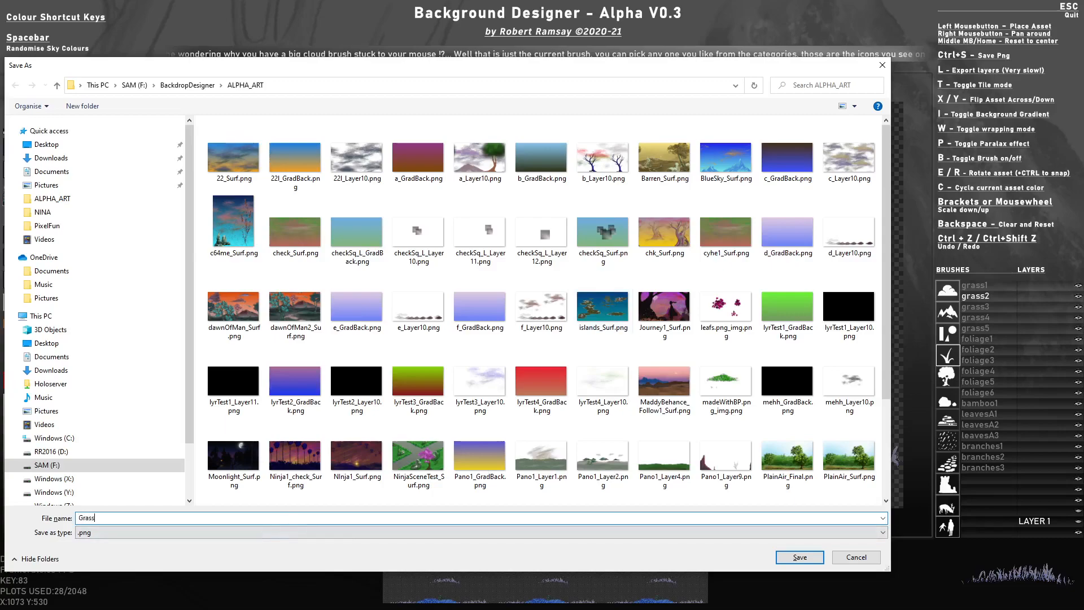
click(808, 558)
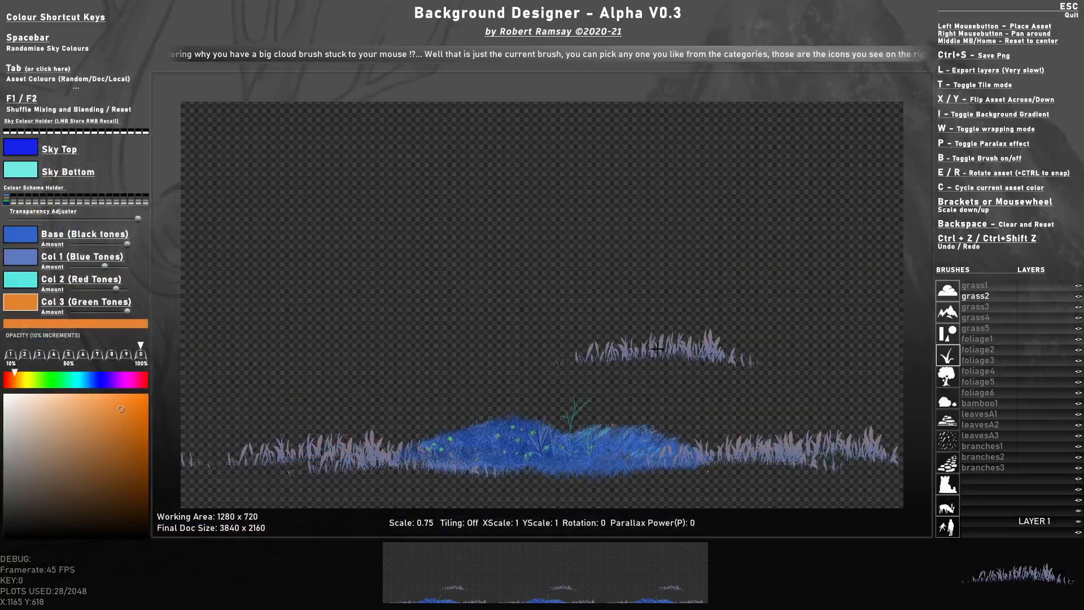
Switch to Photoshop and open BlueSky_Surf.png and GrassLayer_Surf.png together from the ALPHA_ART folder.
key(alt+Tab)
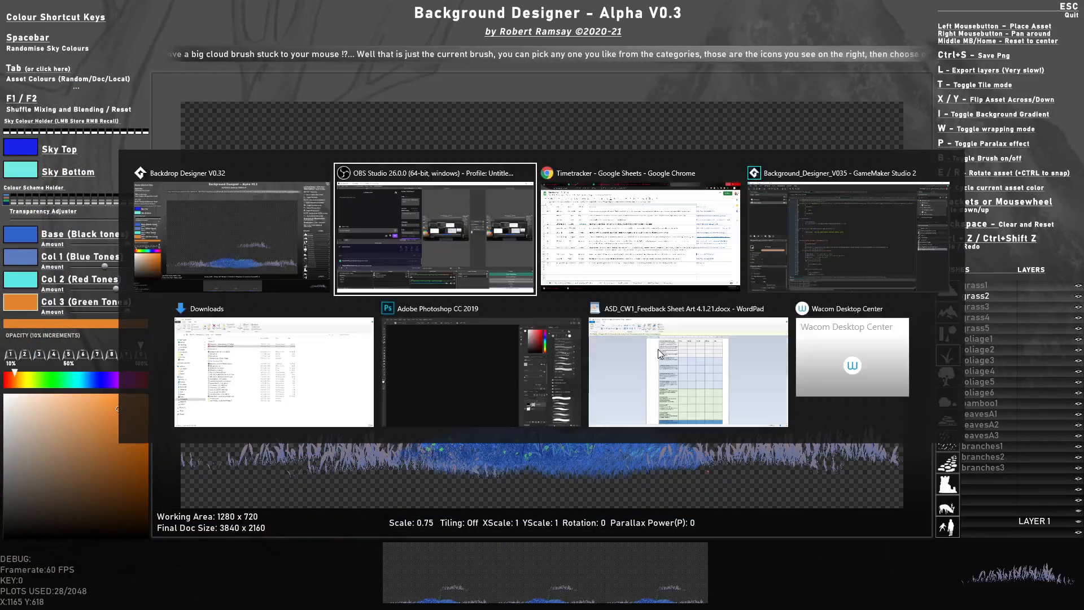
click(484, 347)
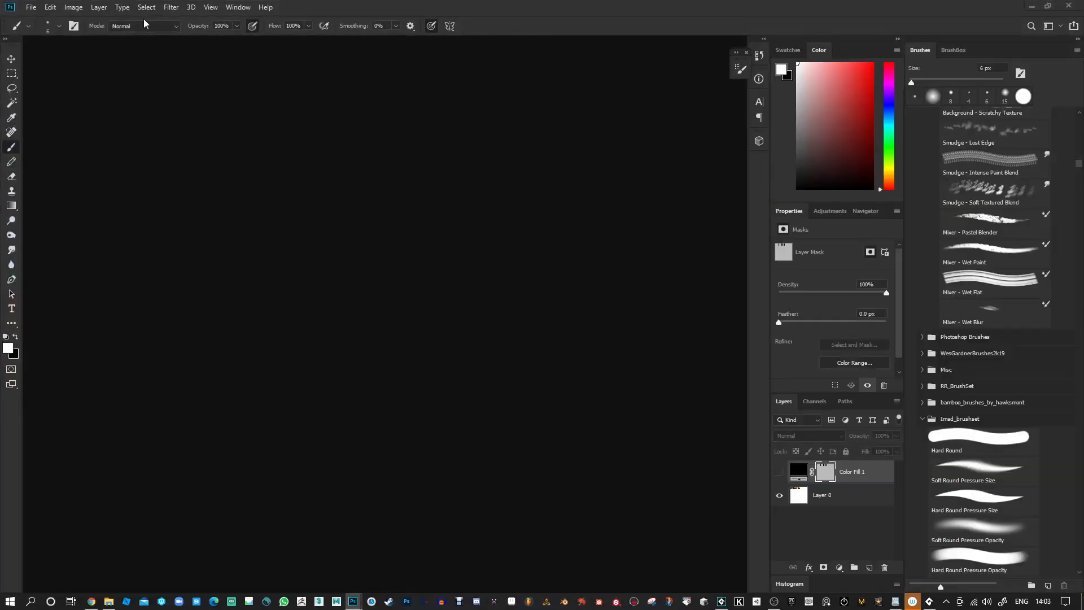
click(34, 9)
click(39, 28)
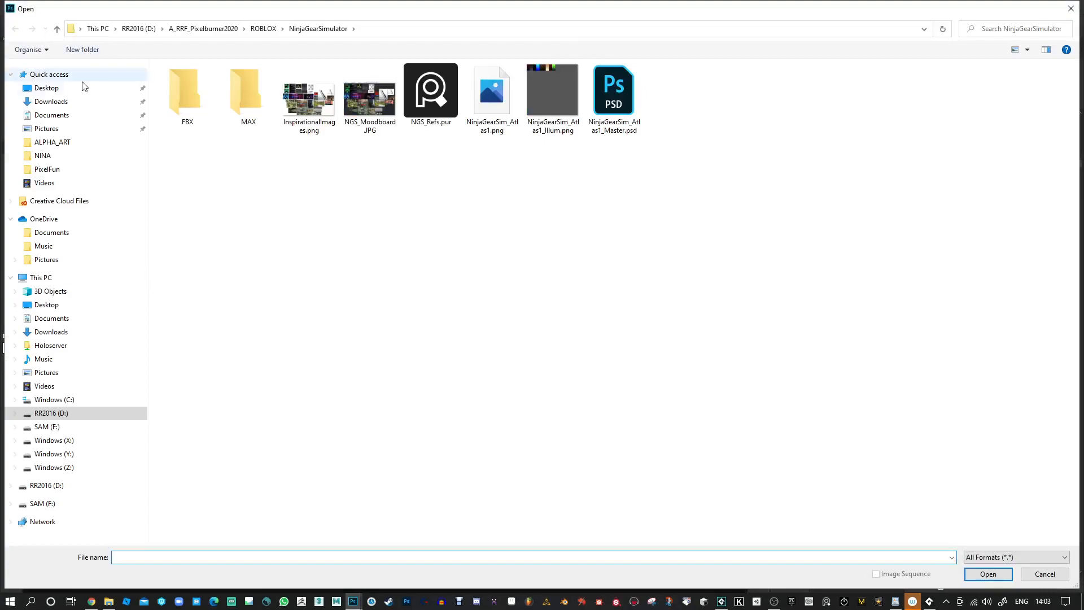
click(59, 142)
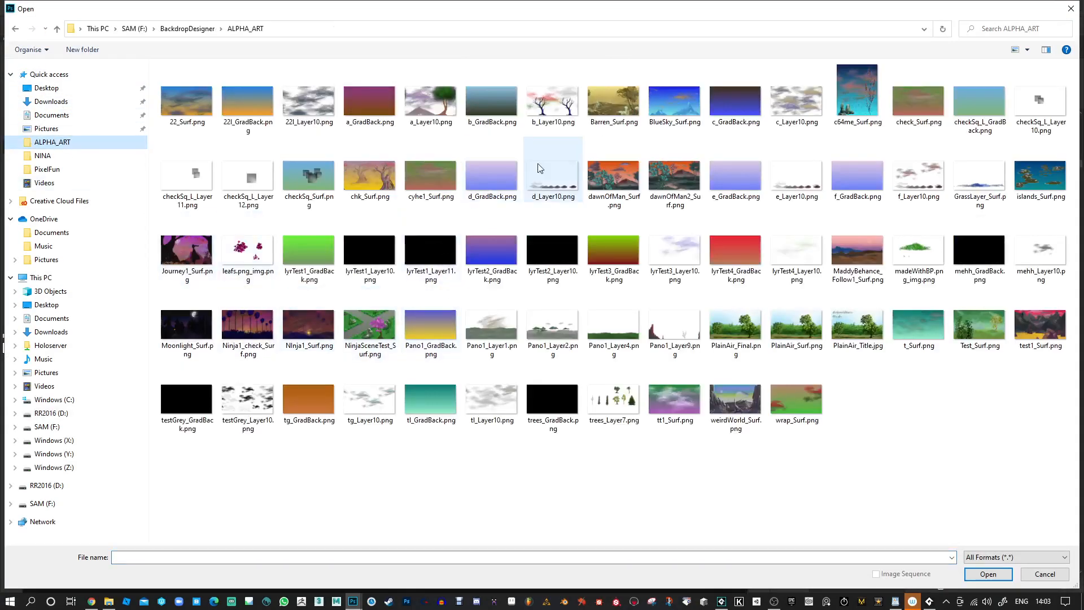
click(674, 102)
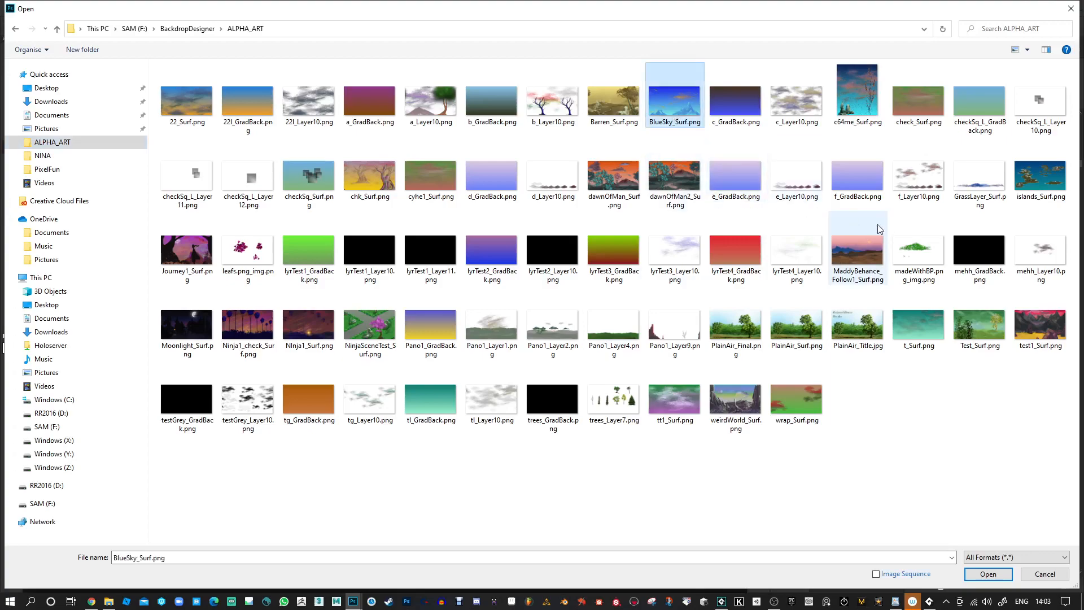
ctrl+click(973, 186)
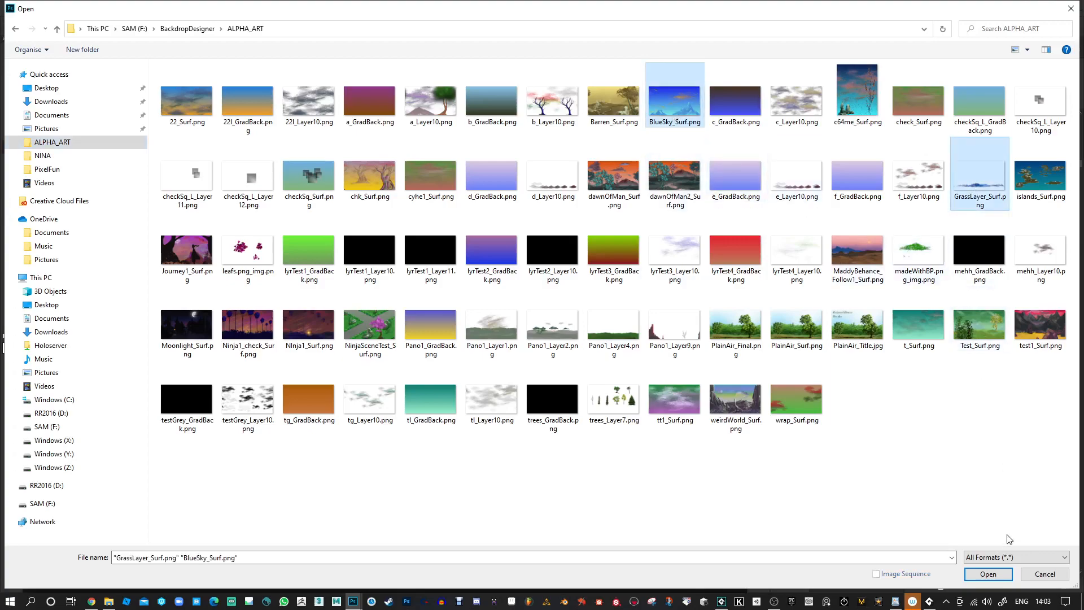
click(989, 574)
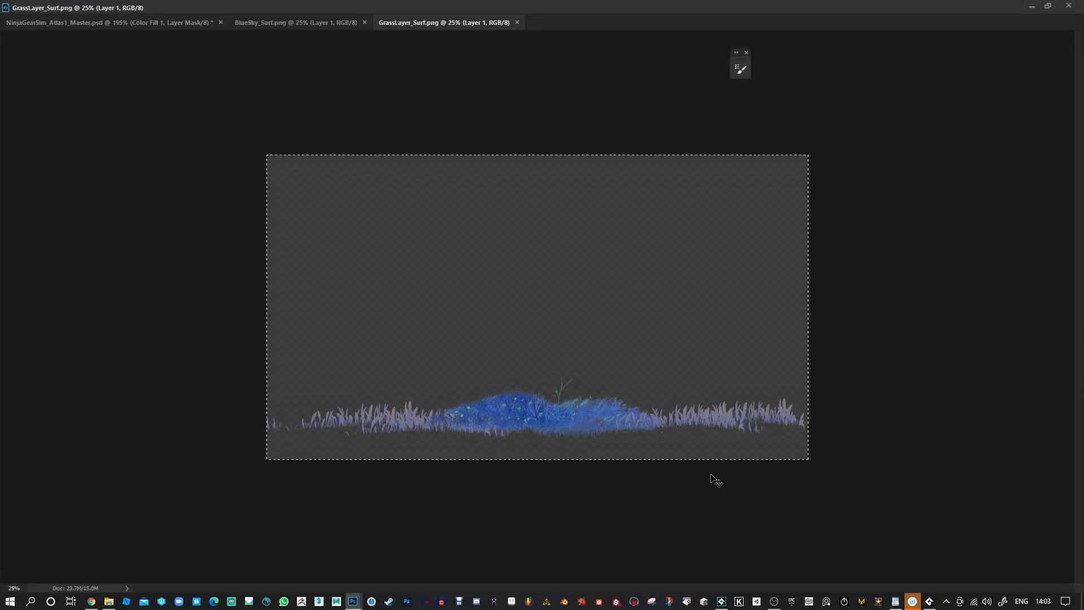
Paste the copied grass artwork into BlueSky_Surf.png as a new layer.
click(286, 22)
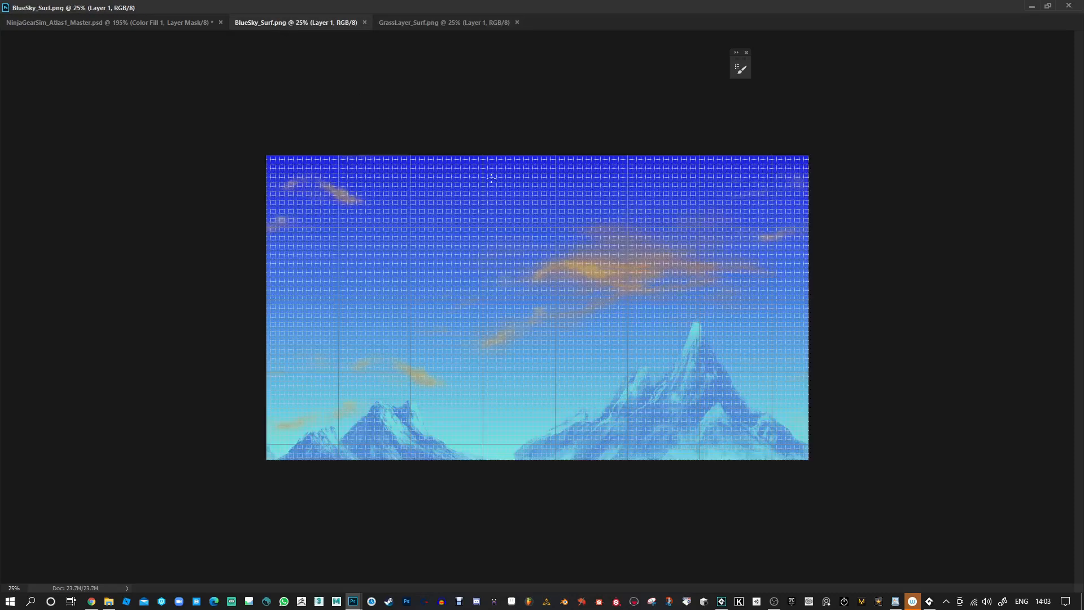
key(ctrl+v)
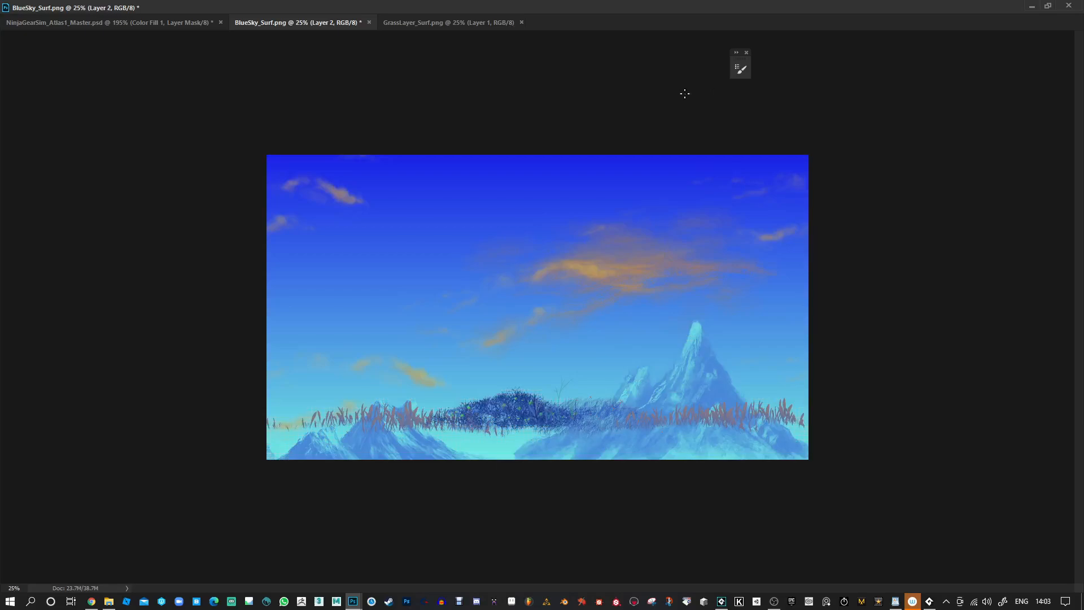
Restore the hidden panels and dock the GrassLayer_Surf.png and BlueSky_Surf.png windows as tabs in the workspace.
key(Tab)
drag(319, 24, 242, 136)
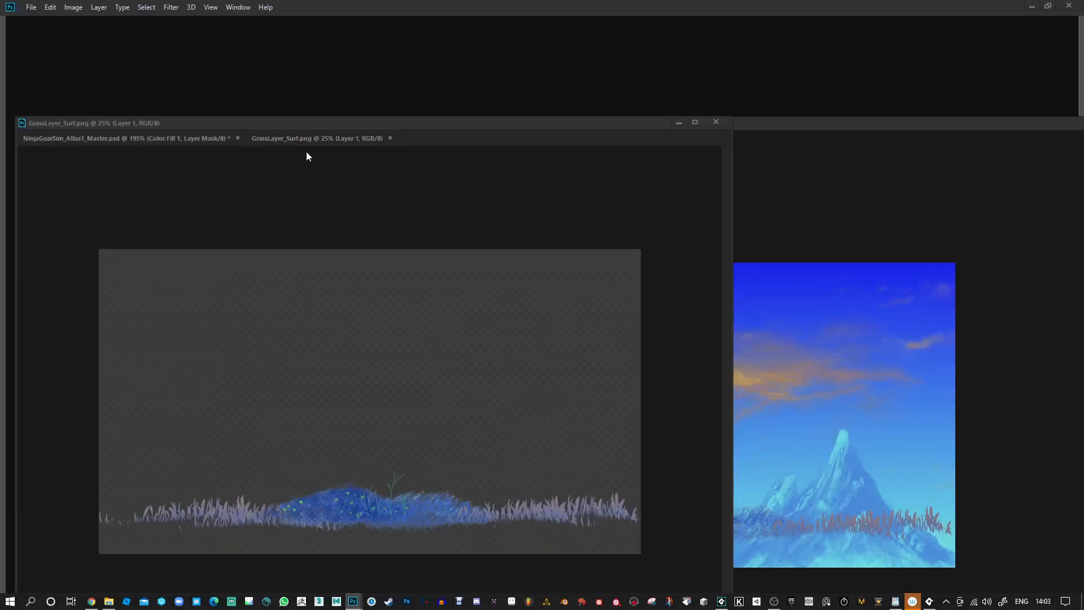
drag(404, 123, 384, 38)
key(Tab)
key(ctrl+a)
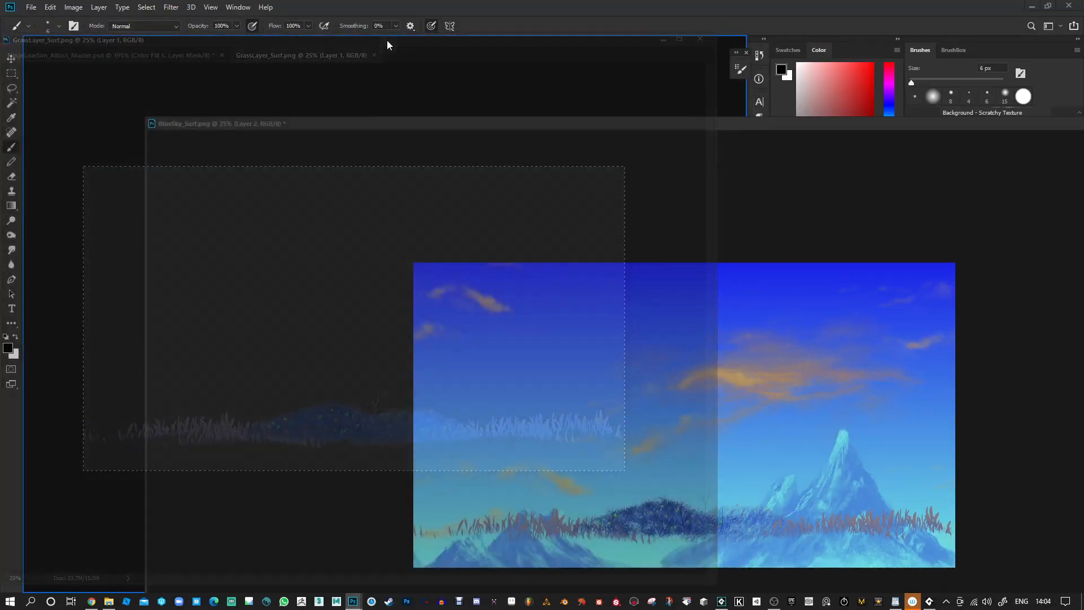
drag(619, 121, 493, 46)
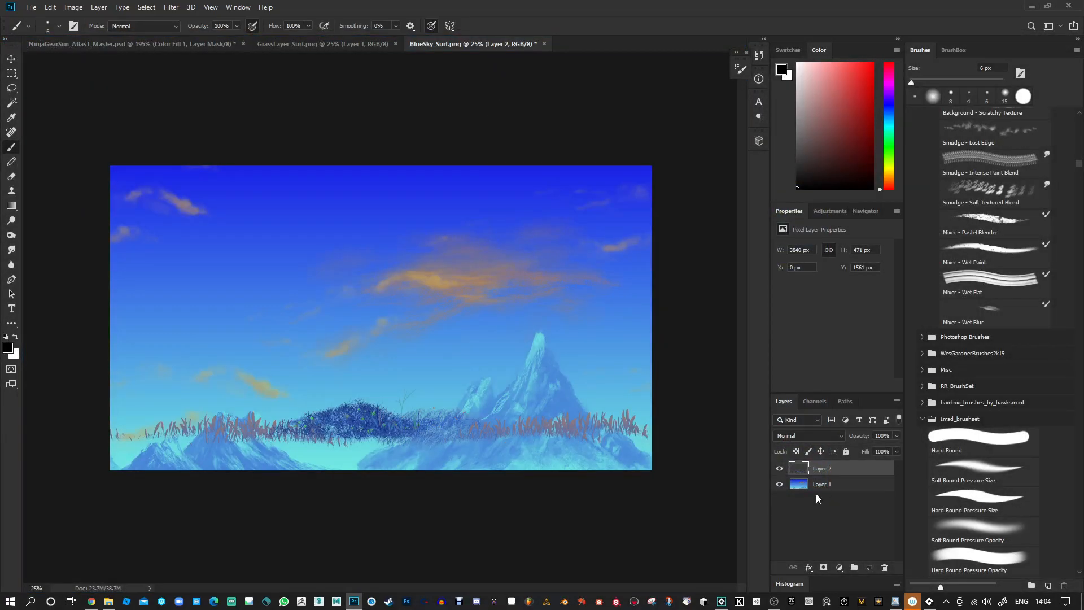
Add a layer mask to Layer 2, which holds the grass.
key(v)
mouse_move(347, 423)
mouse_down()
mouse_move(304, 440)
mouse_move(429, 446)
mouse_move(261, 462)
mouse_move(452, 459)
mouse_move(217, 467)
mouse_move(546, 460)
mouse_move(359, 456)
mouse_move(311, 438)
mouse_move(188, 455)
mouse_move(435, 457)
mouse_move(344, 456)
mouse_move(115, 421)
mouse_move(124, 429)
mouse_up()
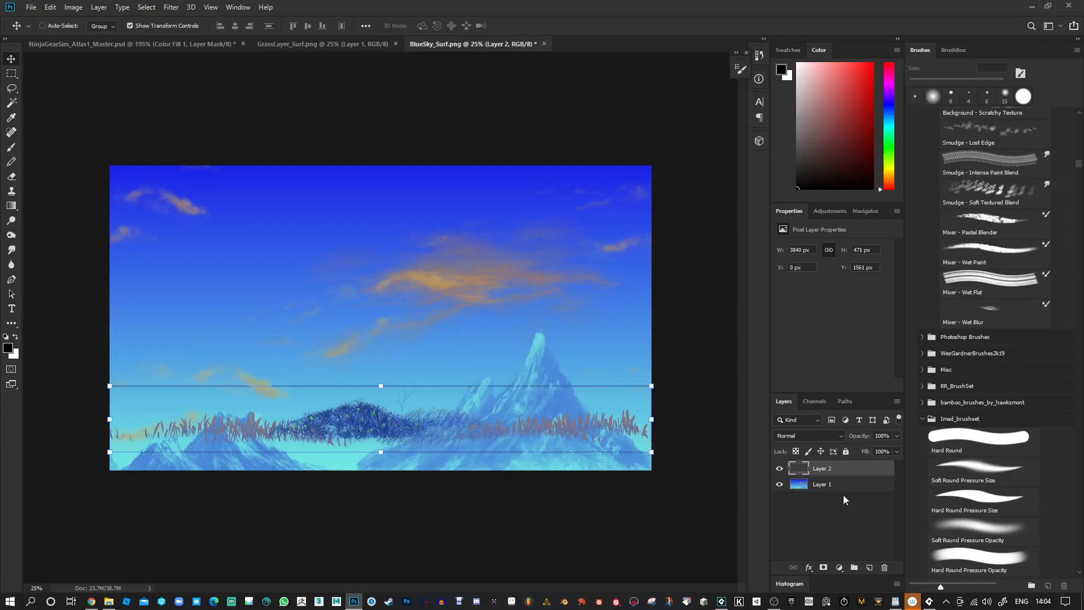
click(826, 570)
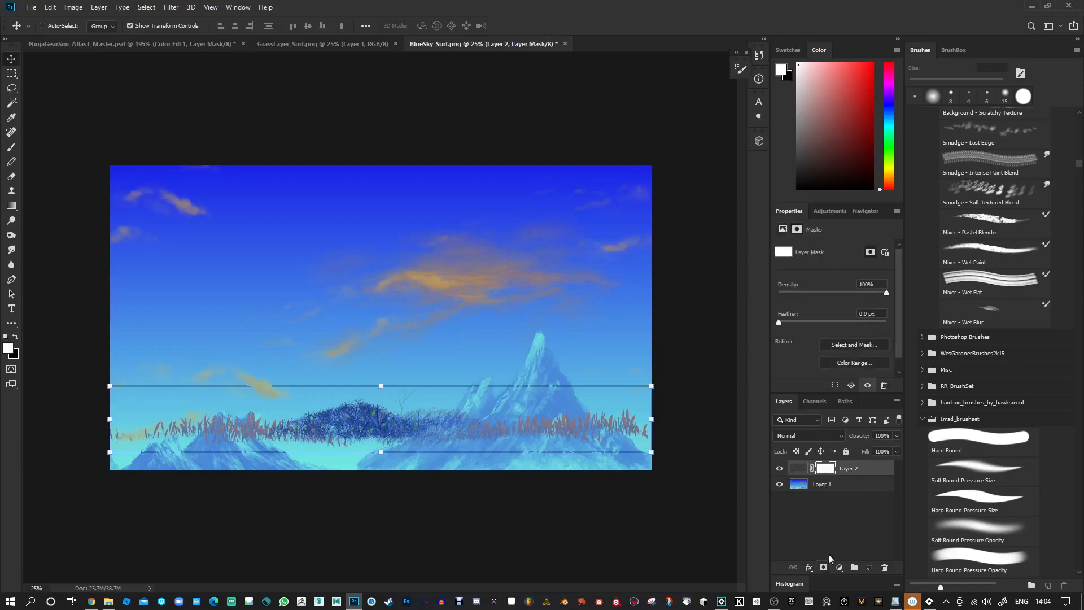
Display Layer 2's mask on the canvas and set up the Gradient tool with the black-to-white preset in Normal mode.
click(11, 206)
drag(12, 208, 47, 209)
click(82, 26)
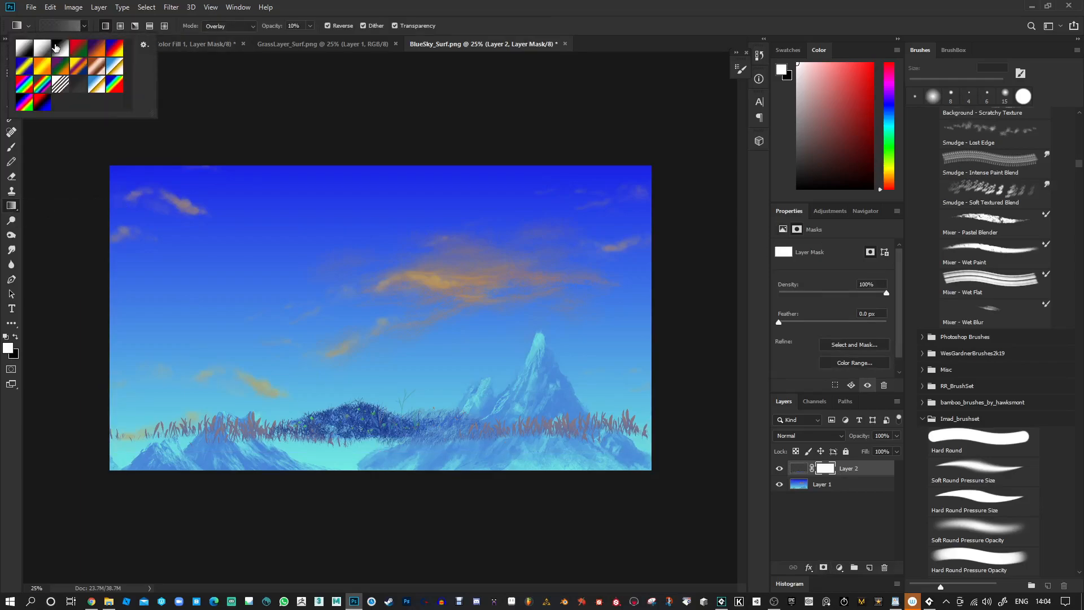
alt+click(826, 467)
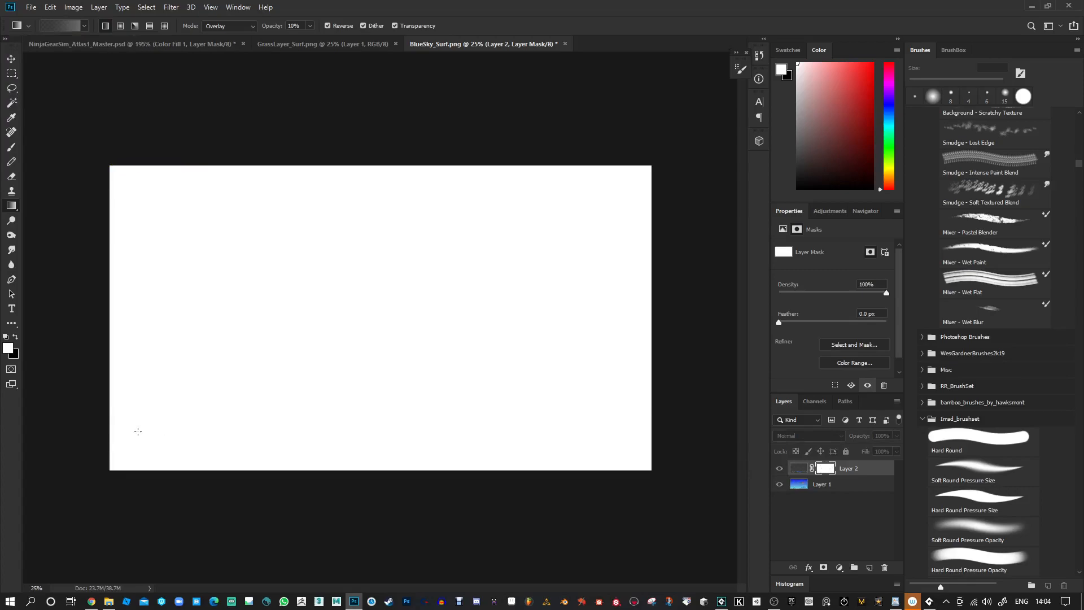
click(228, 26)
click(220, 32)
click(84, 26)
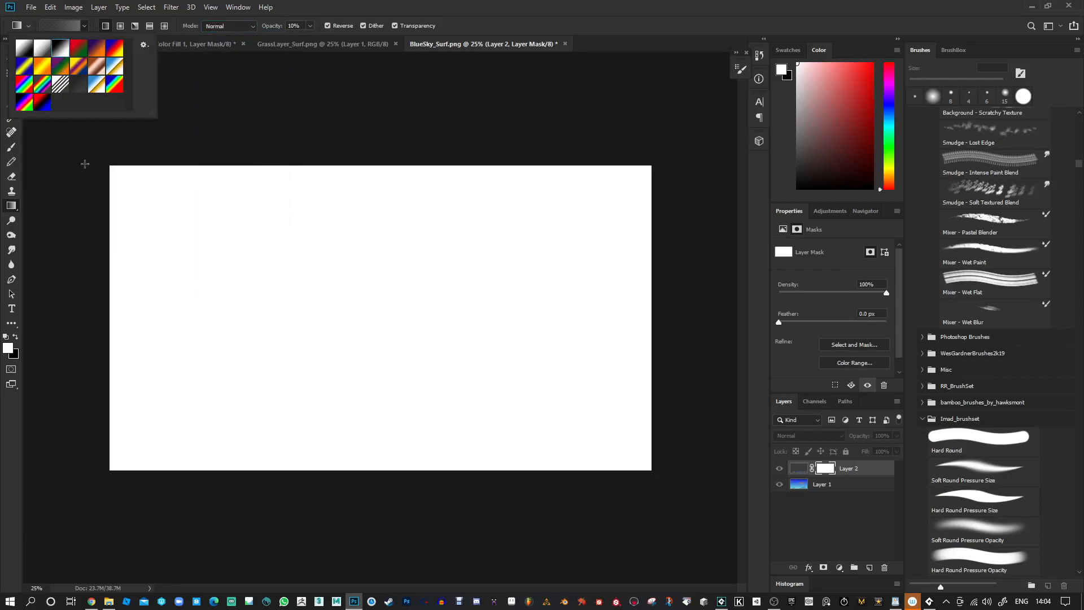
Set the gradient opacity to 100% and draw a short fade to black at the right edge of the mask.
mouse_move(119, 423)
mouse_down()
mouse_move(167, 423)
mouse_move(115, 427)
mouse_up()
key(0)
key(ctrl+z)
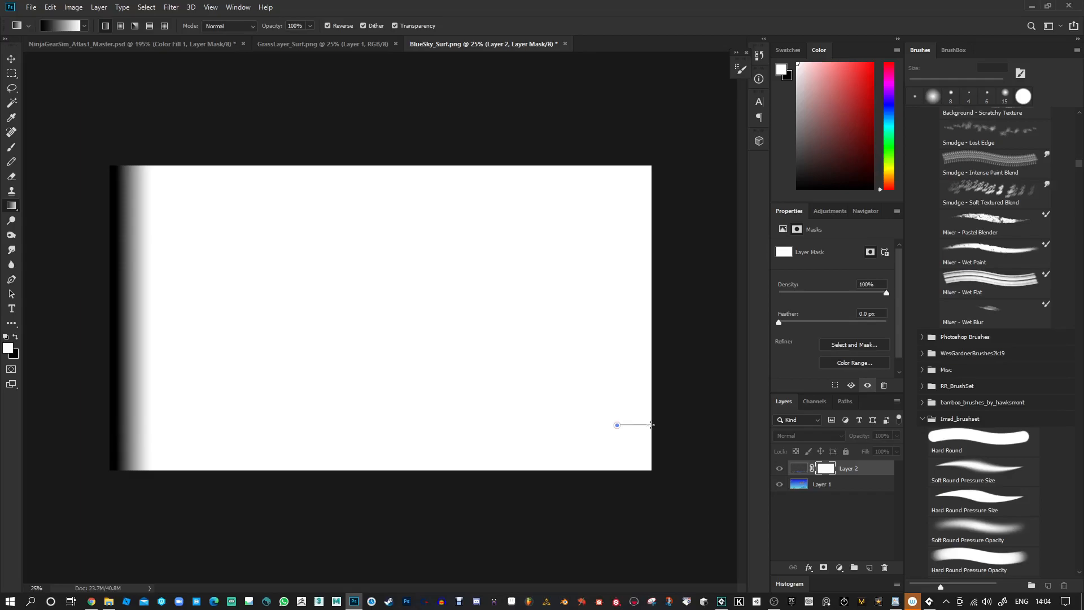
drag(651, 424, 651, 425)
Set the gradient mode to Multiply and add a matching short black fade at the left edge of the mask.
click(243, 27)
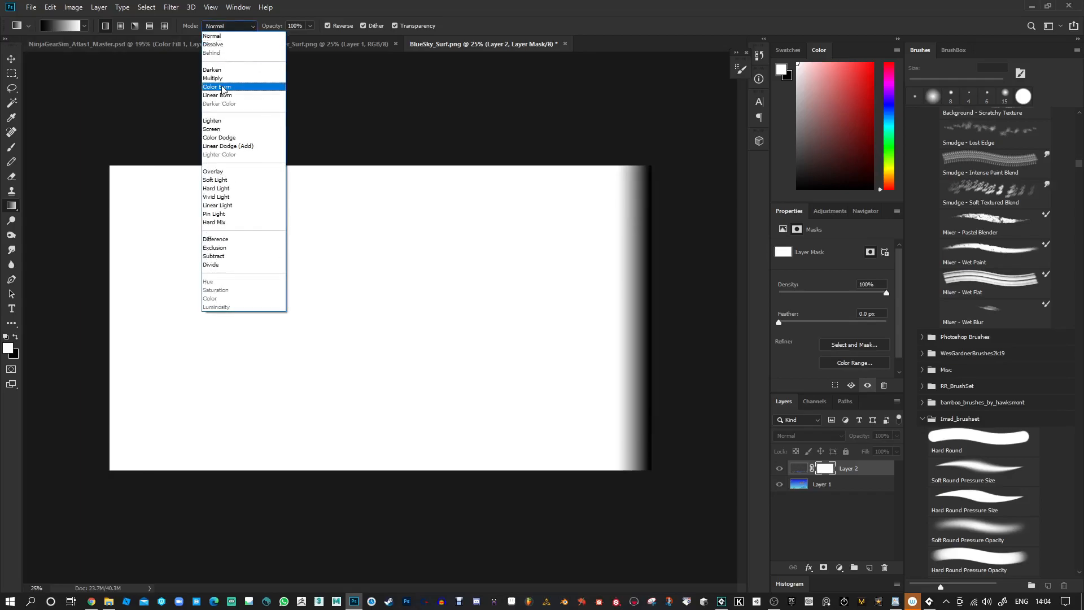
click(232, 77)
drag(140, 425, 115, 428)
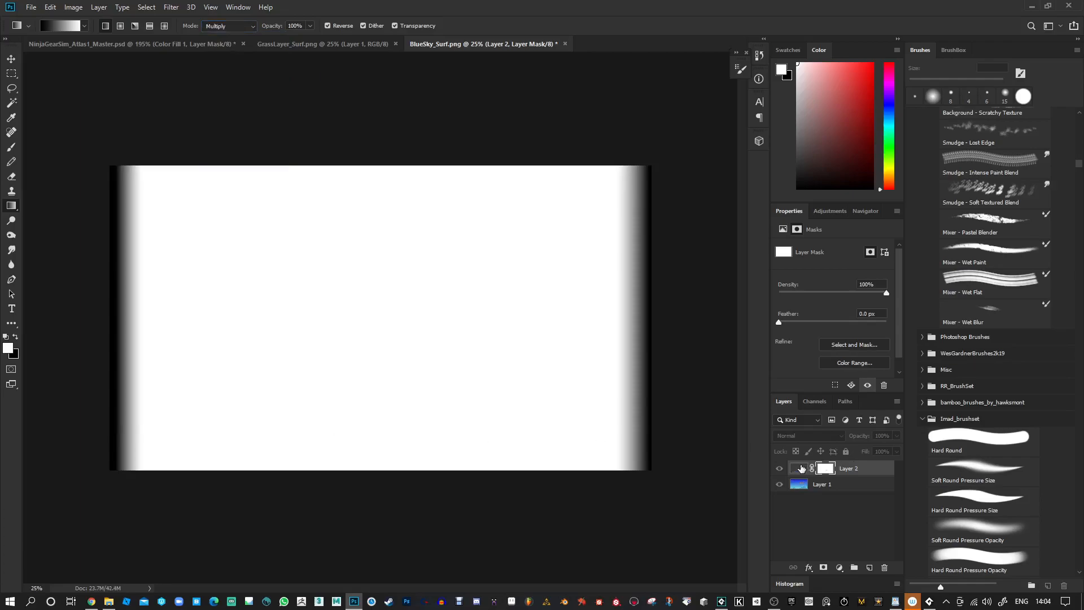
Apply Levels to Layer 2's mask with the midtone input at 0.43 and the white input at 128.
click(801, 469)
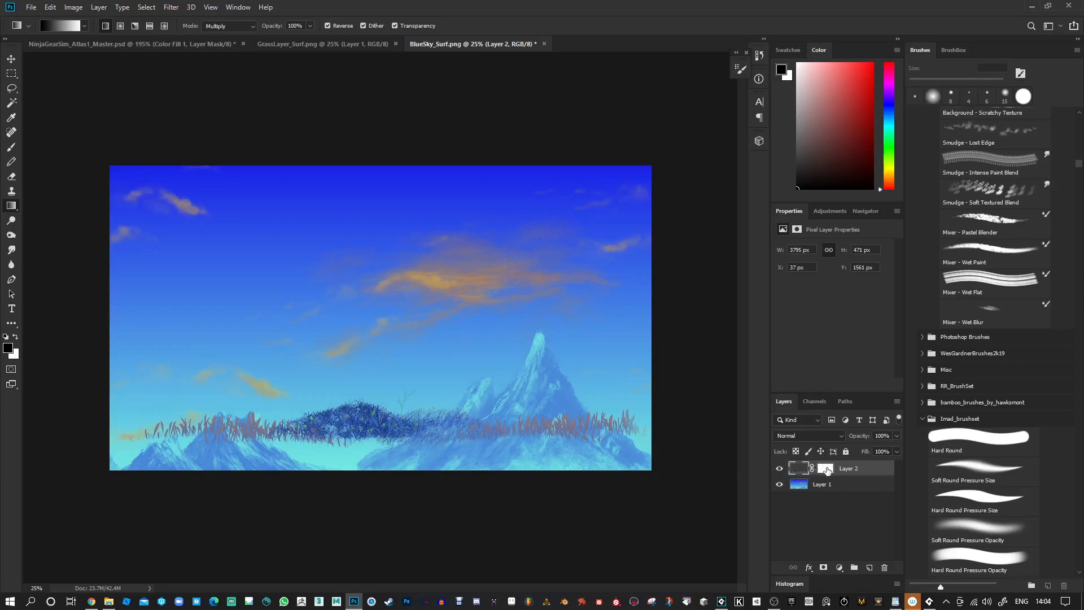
click(826, 469)
key(ctrl+l)
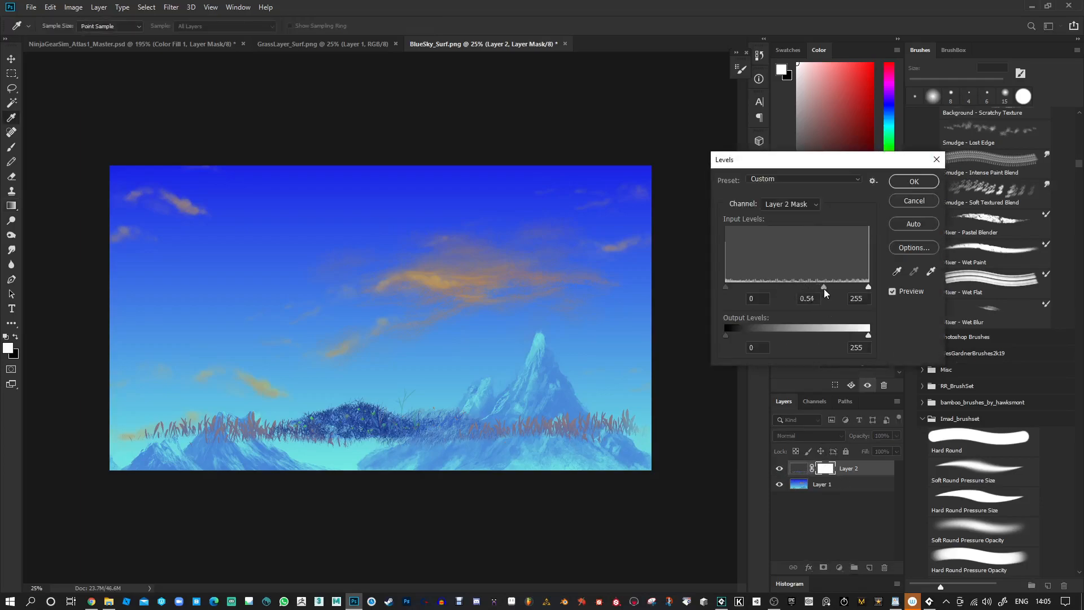
drag(869, 286, 797, 289)
click(799, 286)
click(921, 184)
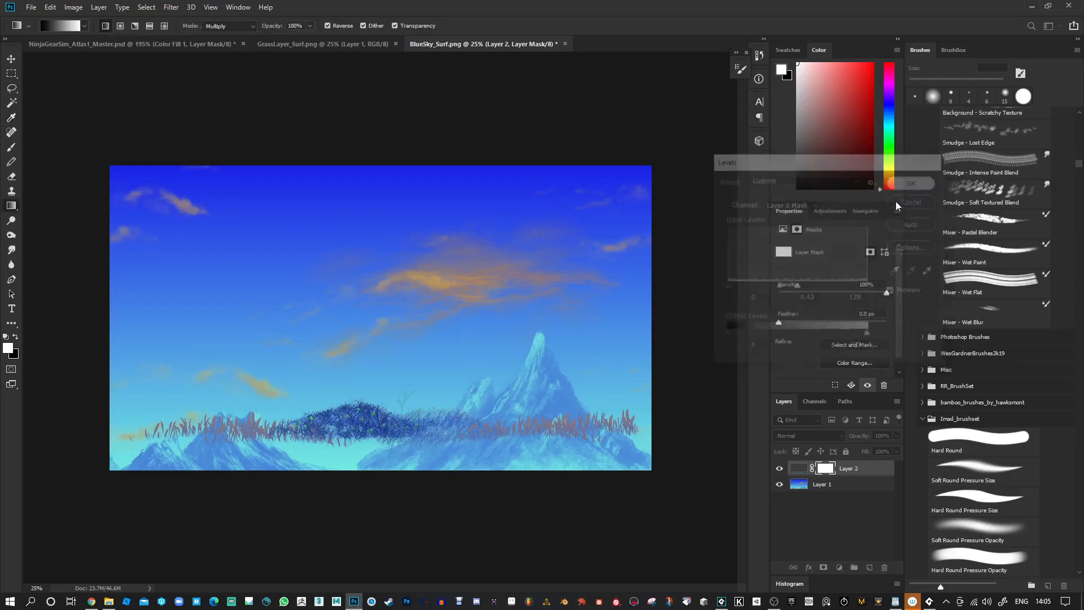
Try moving the masked grass layer down and to the right over the mountains.
click(12, 59)
drag(391, 417, 464, 451)
key(ctrl+z)
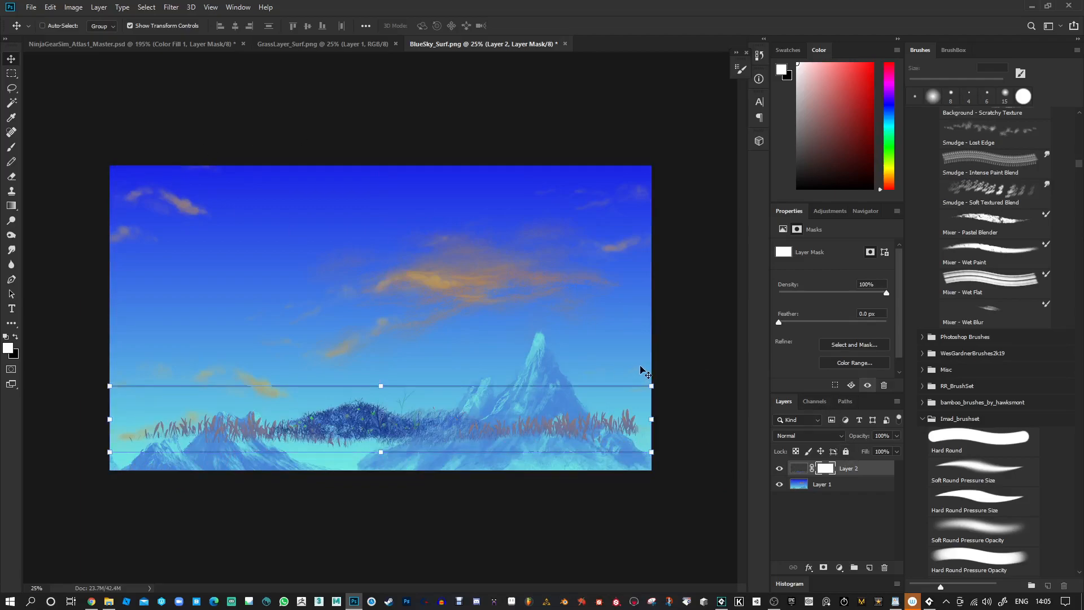
Rename Layer 2 as Grass.
double_click(851, 468)
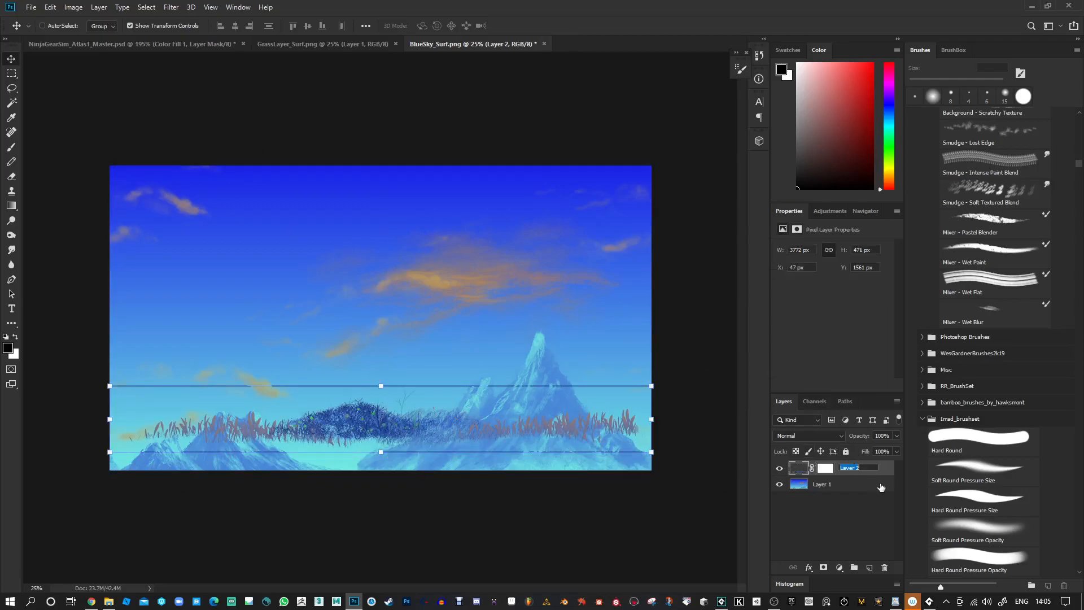
text(Grass)
key(Return)
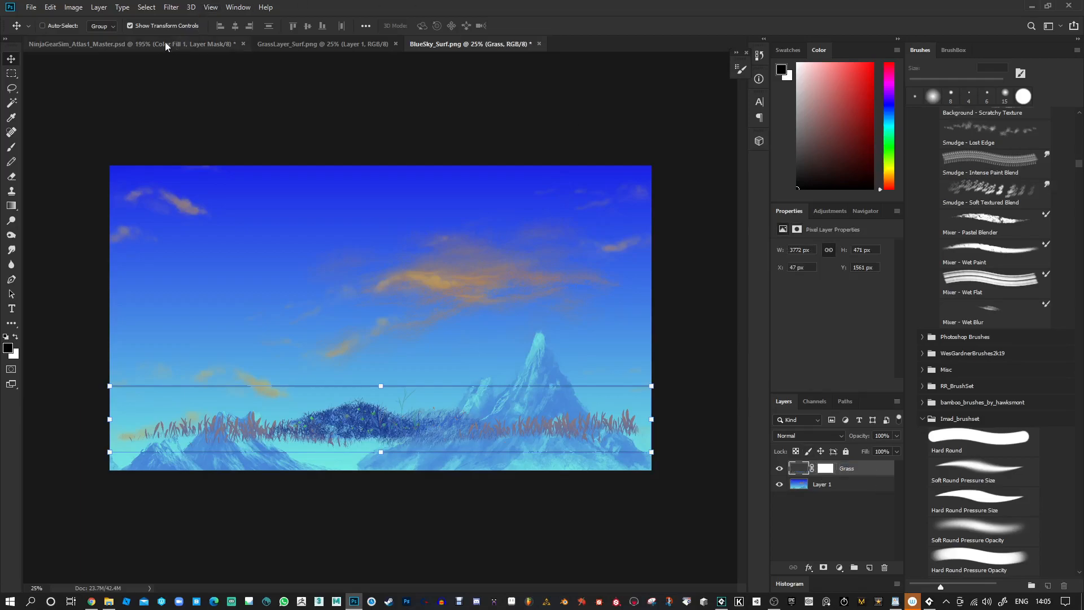
Resize the blue-sky image to 2048 pixels wide with width and height linked.
click(73, 7)
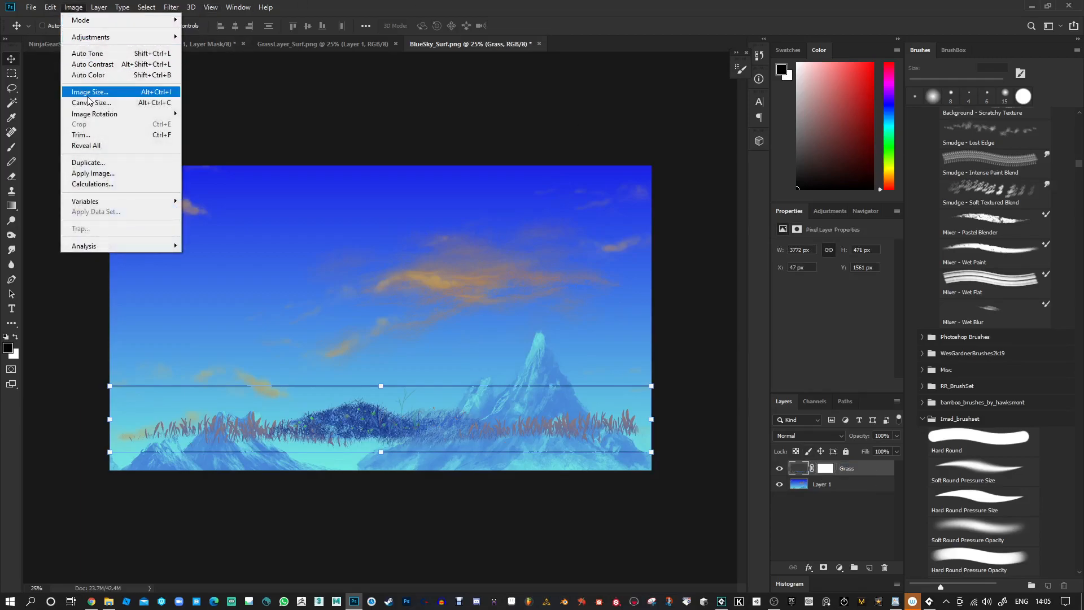
click(89, 92)
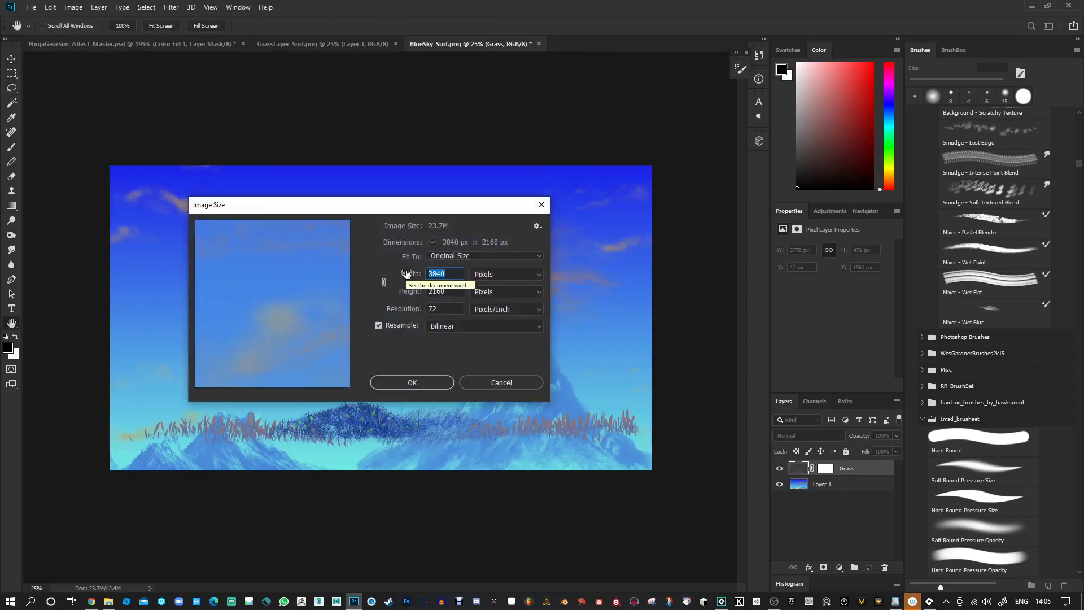
text(20)
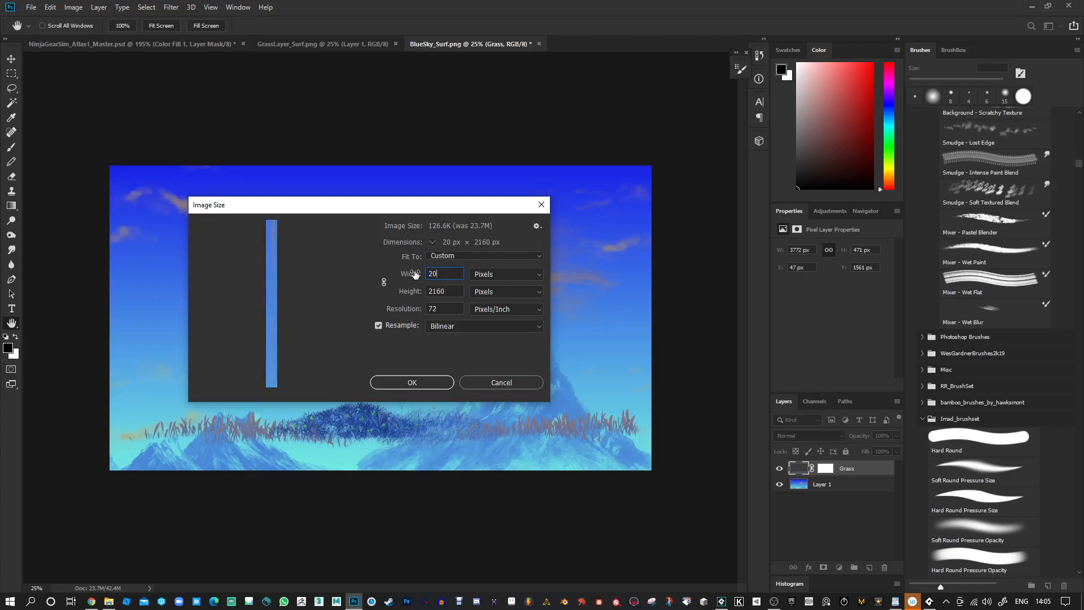
text(48)
click(384, 283)
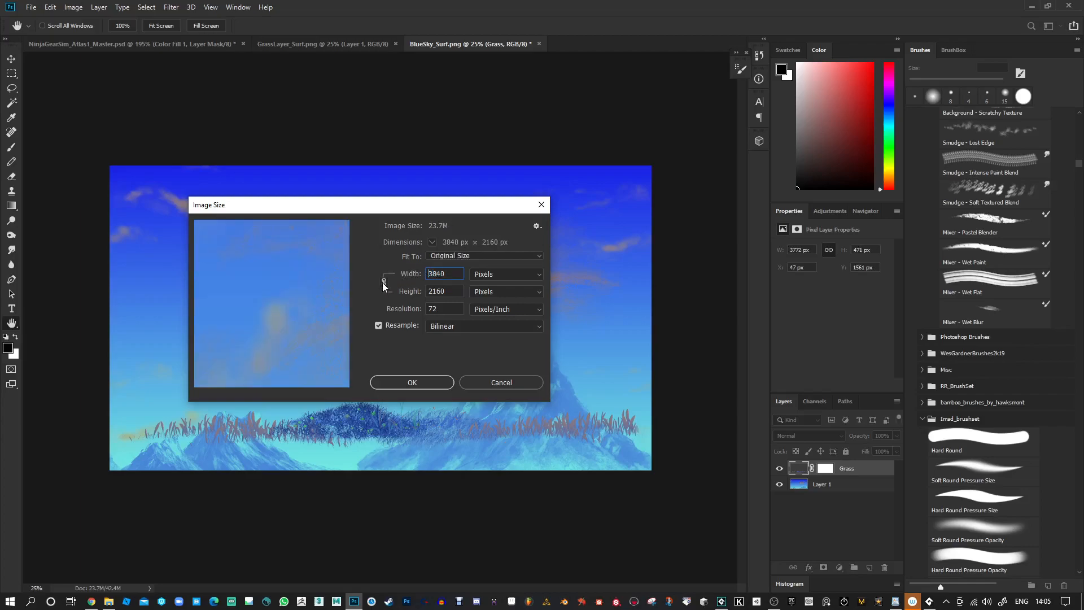
double_click(448, 275)
text(2048)
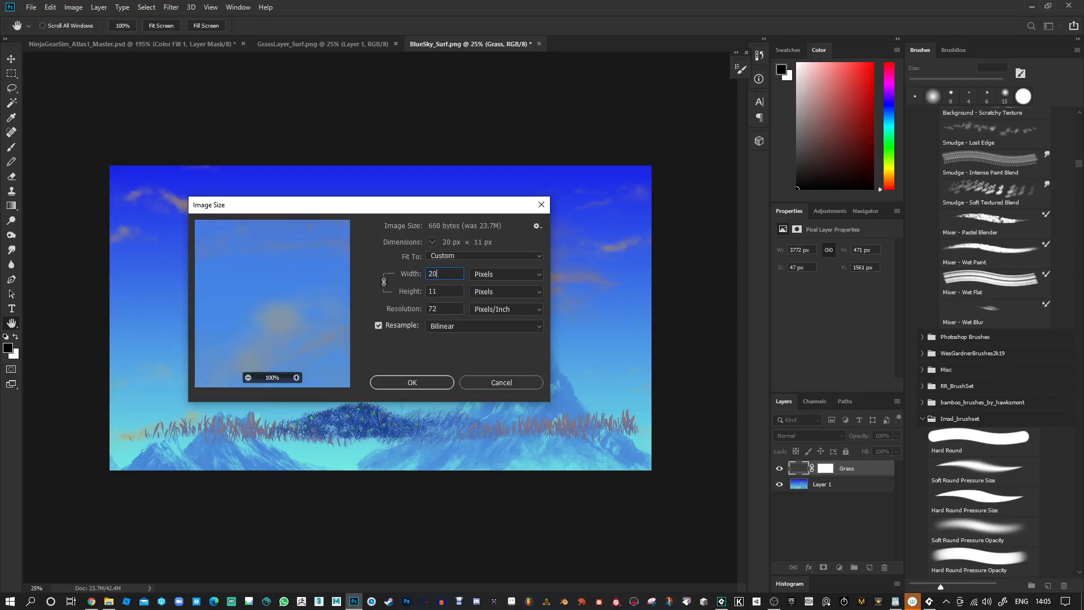
click(423, 382)
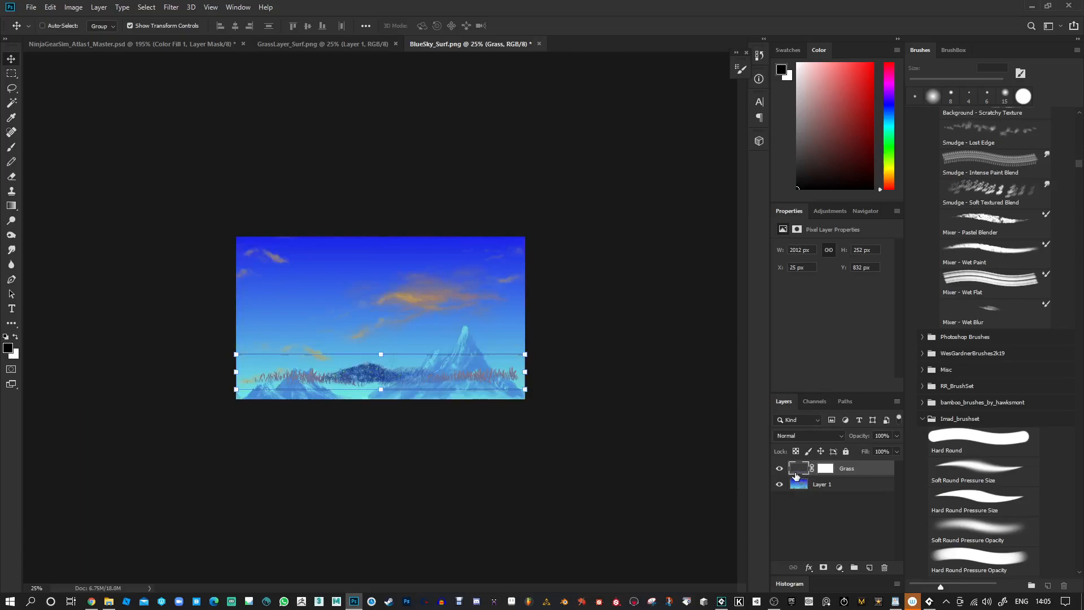
Hide the sky layer and extend the canvas height to 2048 pixels.
click(780, 484)
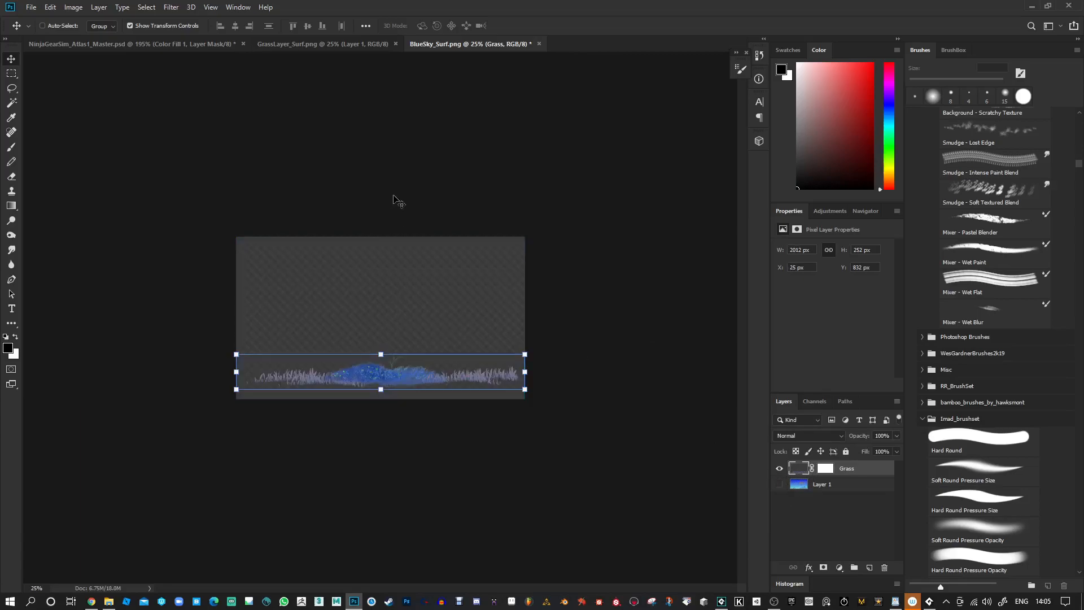
click(73, 6)
click(92, 106)
double_click(519, 211)
text(2048)
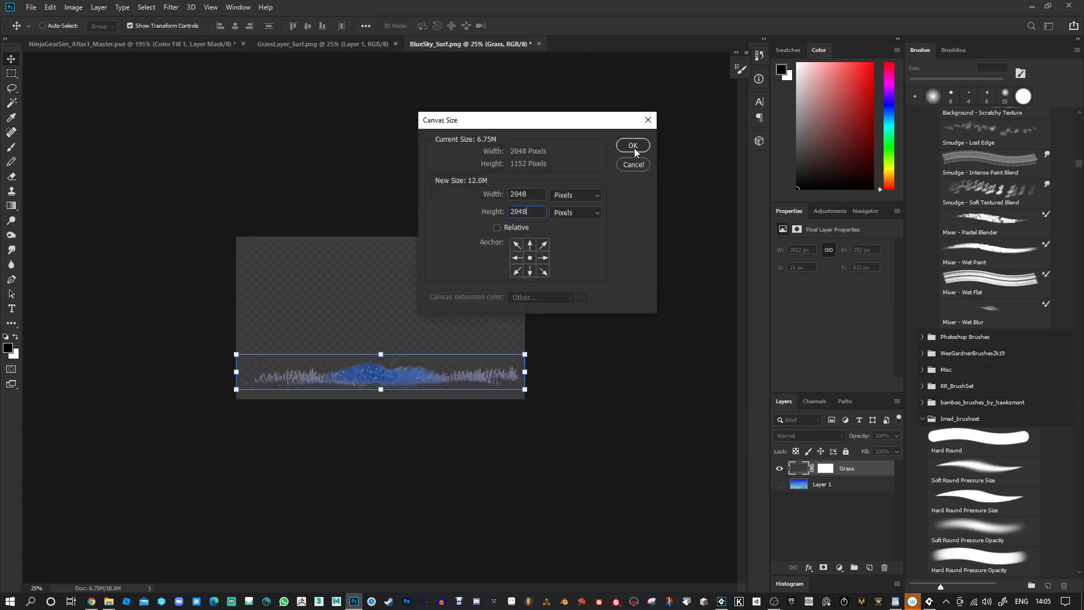
click(634, 148)
Move the Grass layer straight down to near the bottom edge of the square canvas.
drag(359, 379, 371, 439)
alt+scroll(410, 490, up, 4)
alt+scroll(386, 491, down, 2)
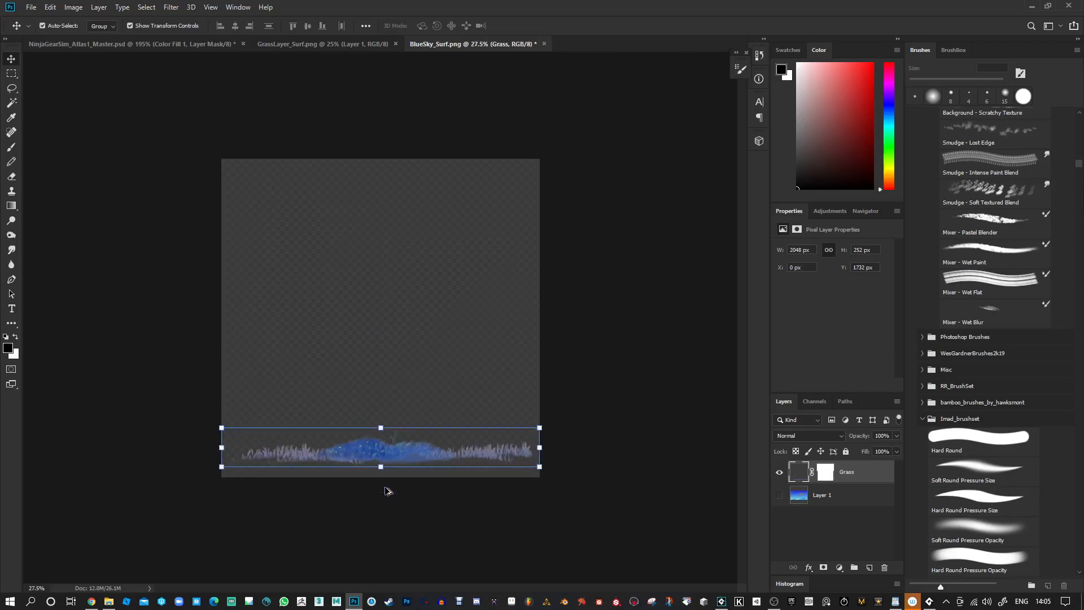
Save the grass canvas as a PNG copy named Grass_2kTexture, using the large file size option.
key(shift+ctrl+s)
click(141, 485)
click(141, 440)
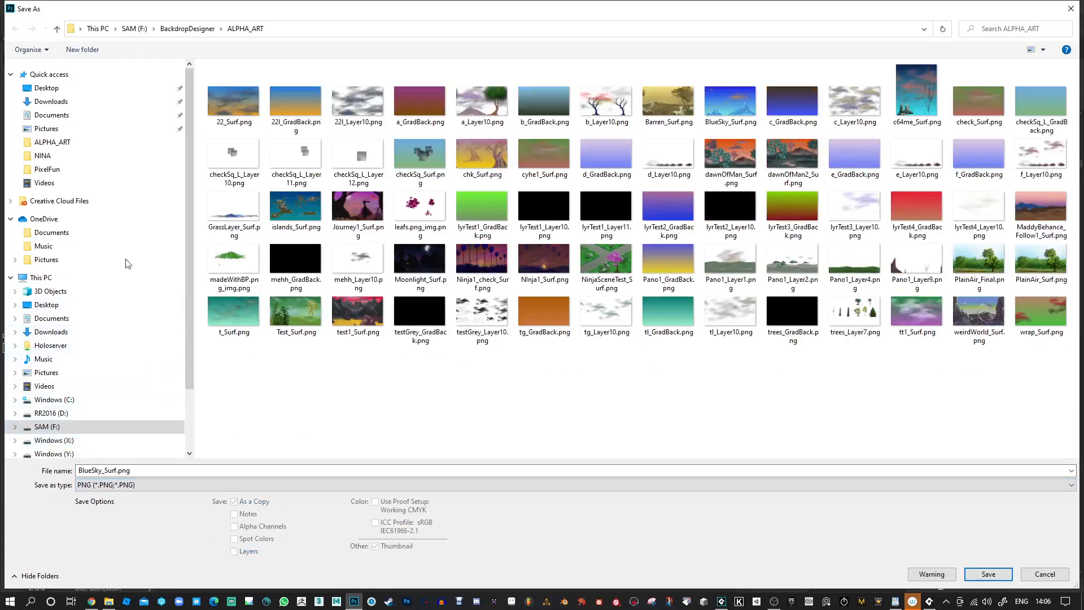
click(225, 469)
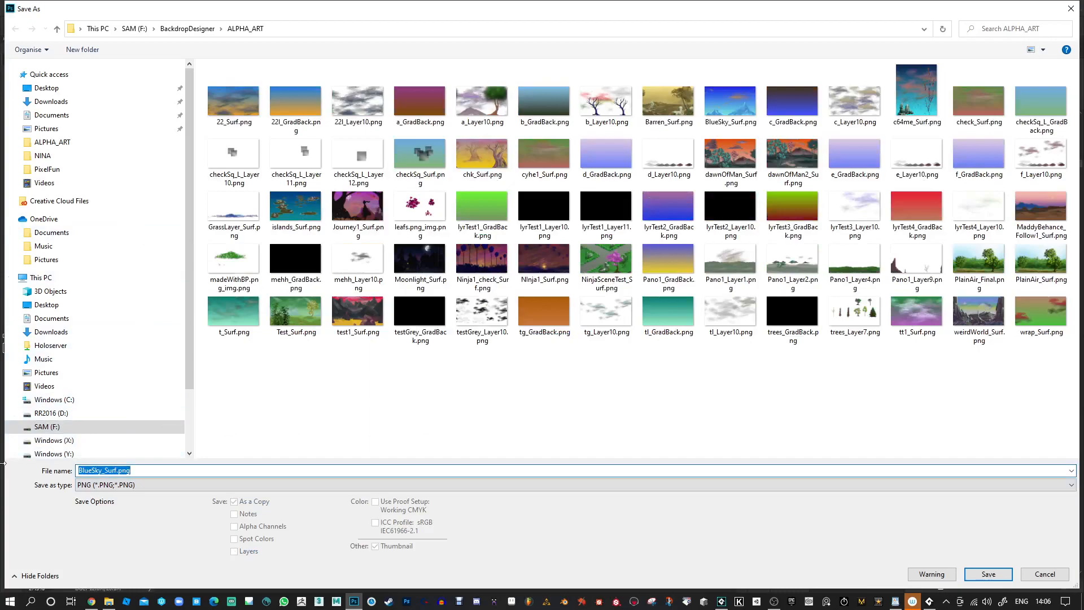
text(Grass)
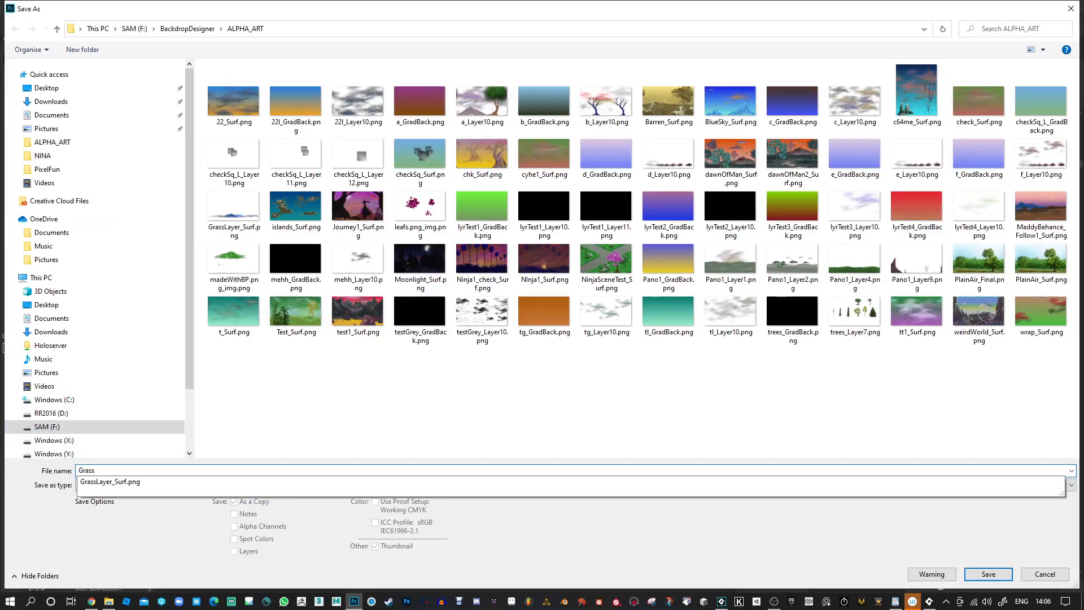
text(_2kTexture)
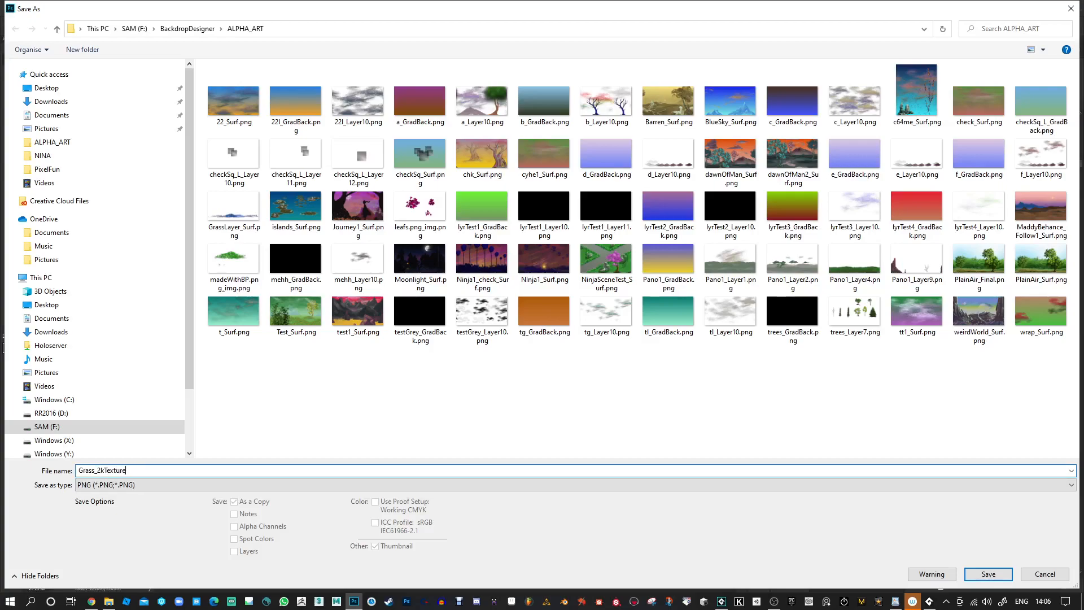
key(Return)
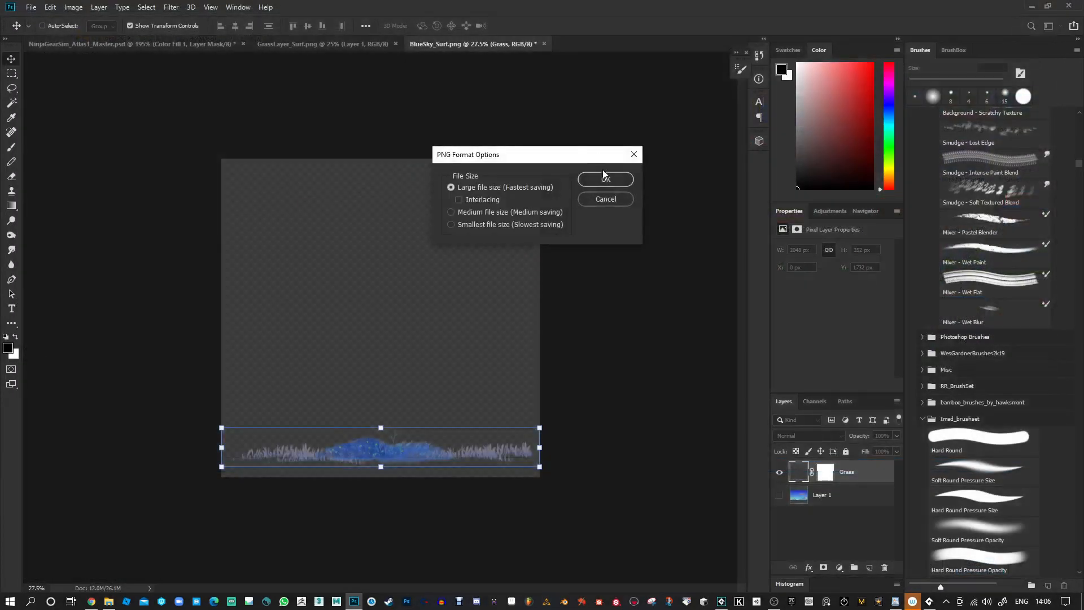
click(604, 179)
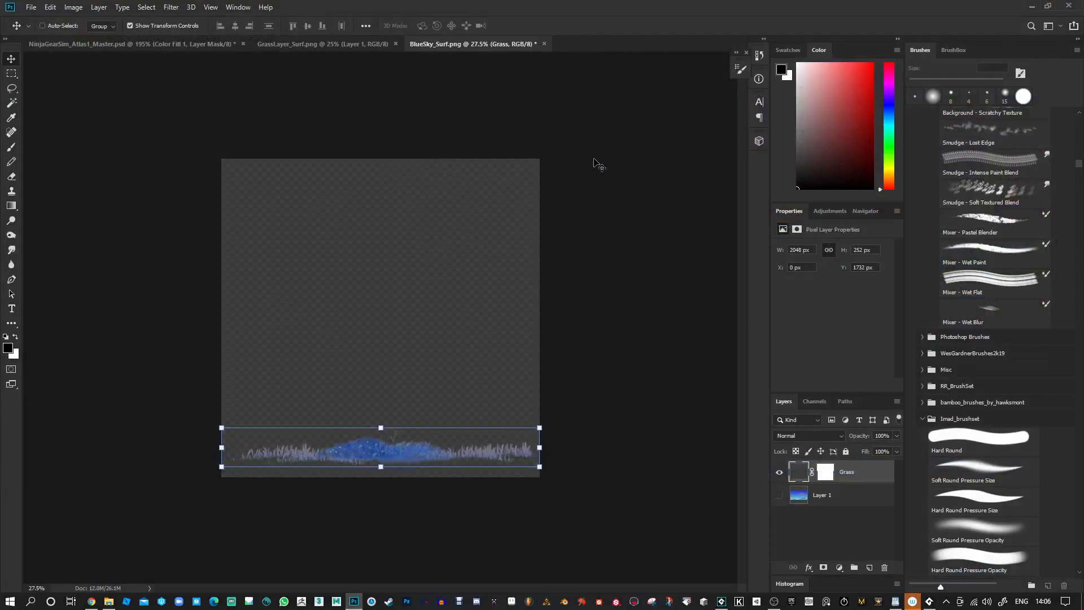
Undo the grass move, the canvas extension and the hiding of the sky layer in BlueSky_Surf.png.
click(314, 41)
key(ctrl+d)
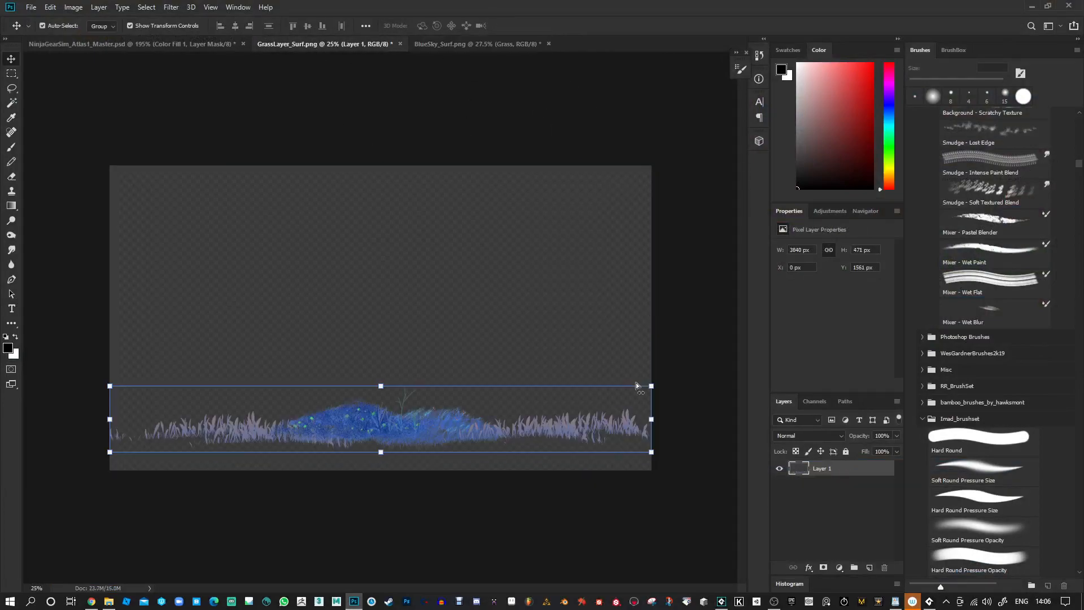
click(442, 43)
key(ctrl+z)
key(ctrl+z)
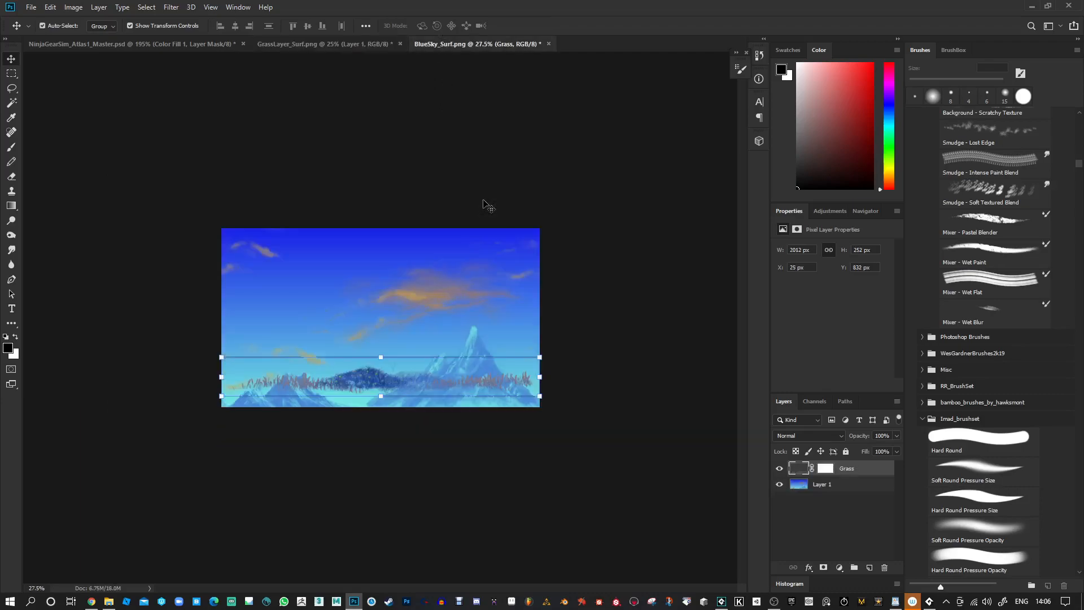
Delete the Grass layer and resize the sky image to 2048 × 2048 pixels with width and height unlinked.
drag(883, 468, 885, 568)
click(74, 8)
click(110, 90)
double_click(450, 291)
text(2048)
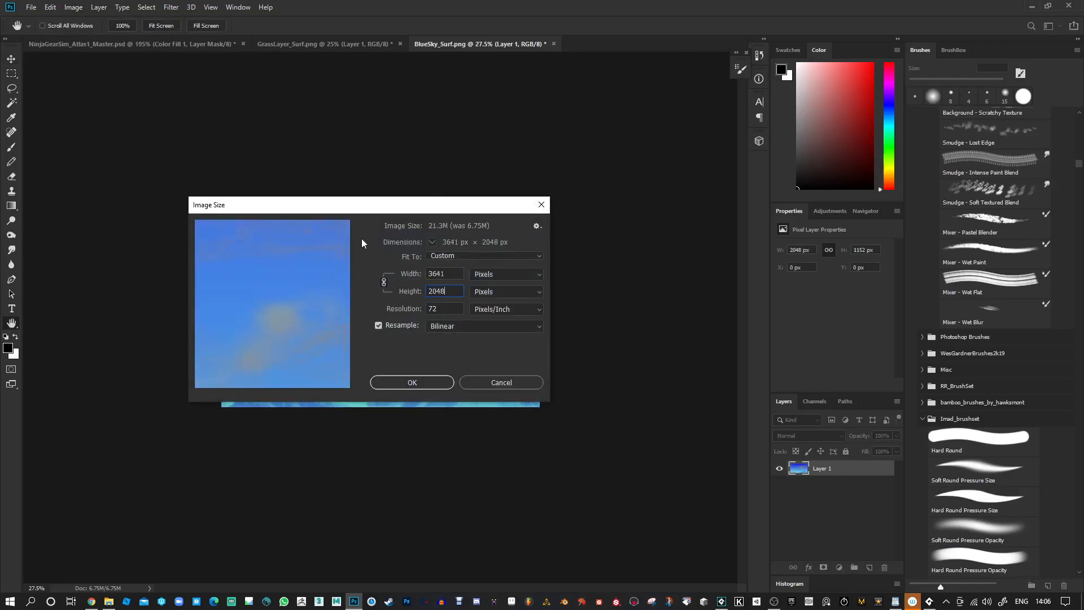
click(387, 281)
double_click(458, 273)
text(2048)
click(411, 382)
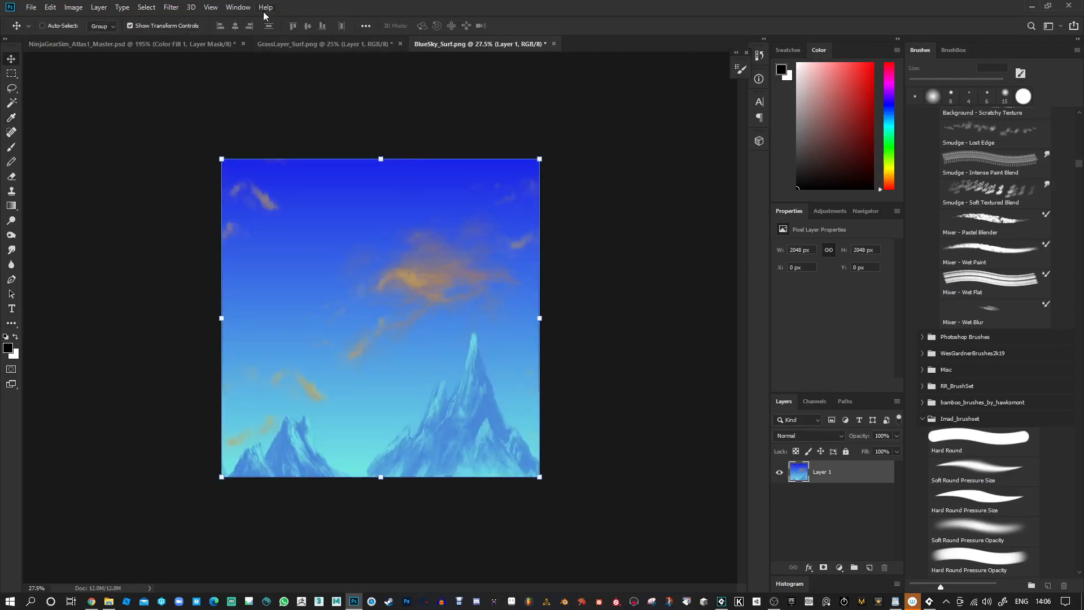
Check the sky's horizontal tiling by previewing the Offset filter at +985 pixels with Wrap Around, without applying it.
click(170, 7)
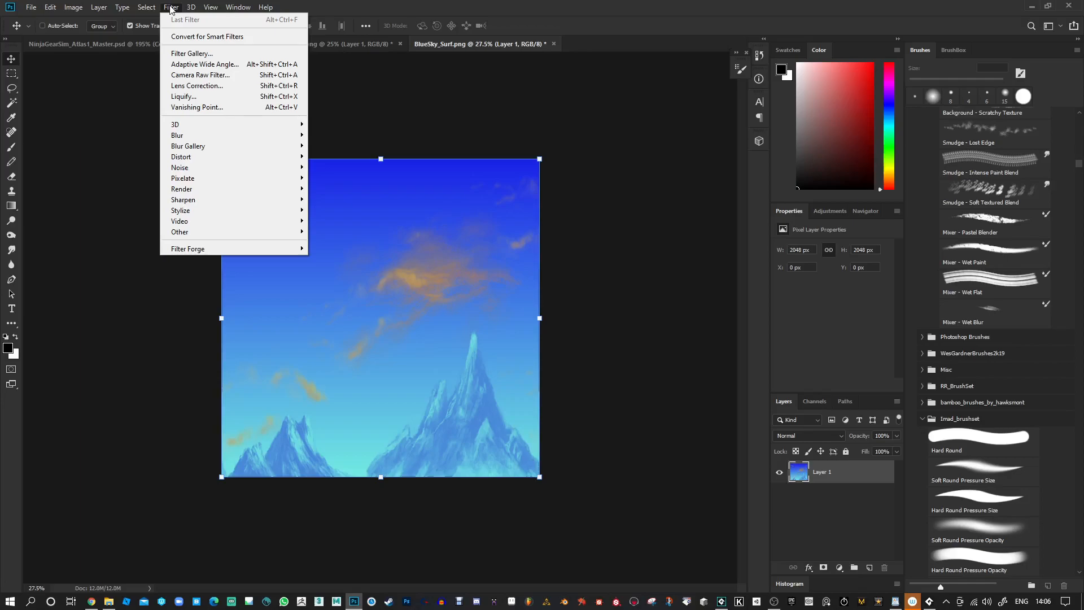
click(170, 8)
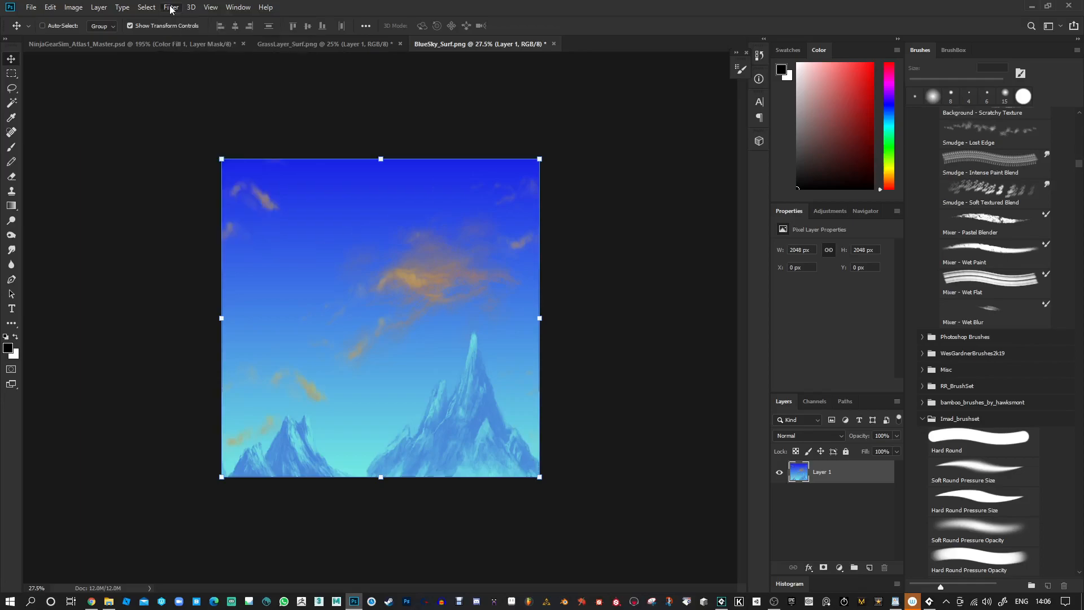
click(170, 8)
mouse_move(212, 232)
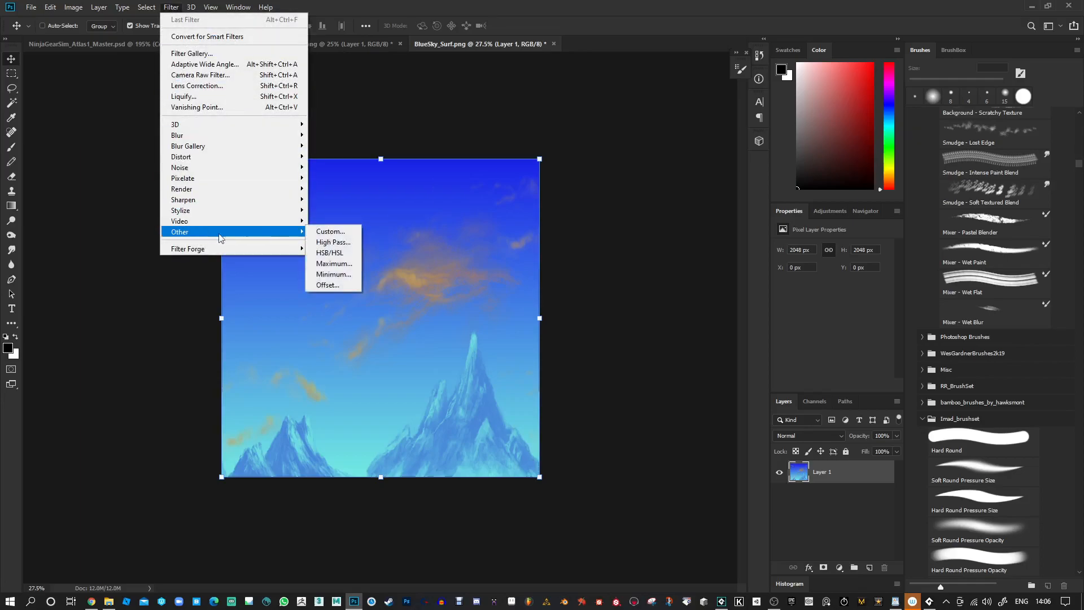
click(328, 286)
mouse_move(526, 175)
mouse_down()
mouse_move(547, 174)
mouse_move(526, 175)
mouse_up()
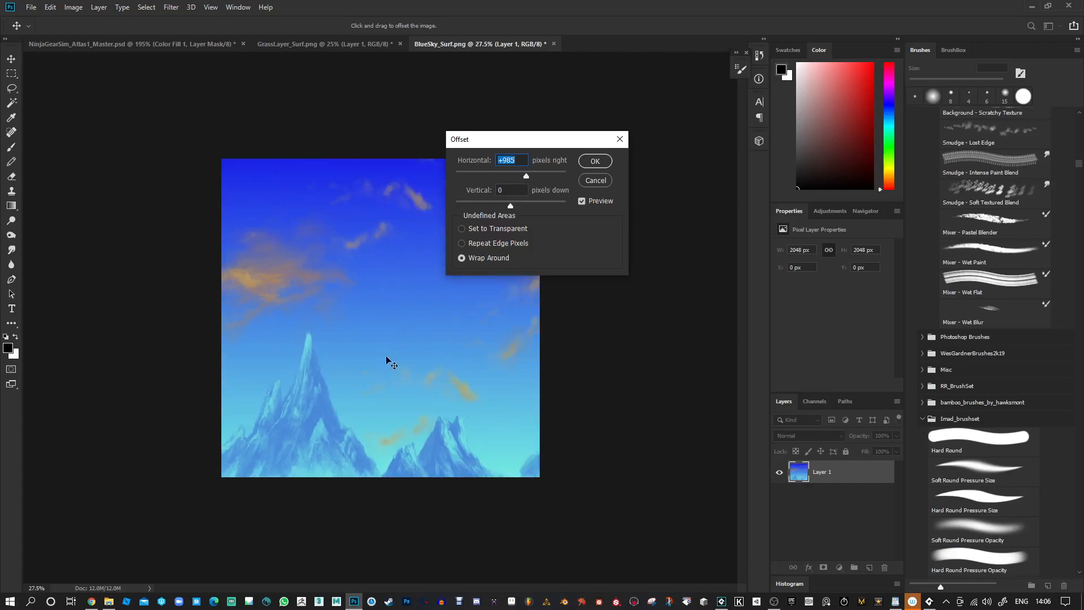
click(593, 180)
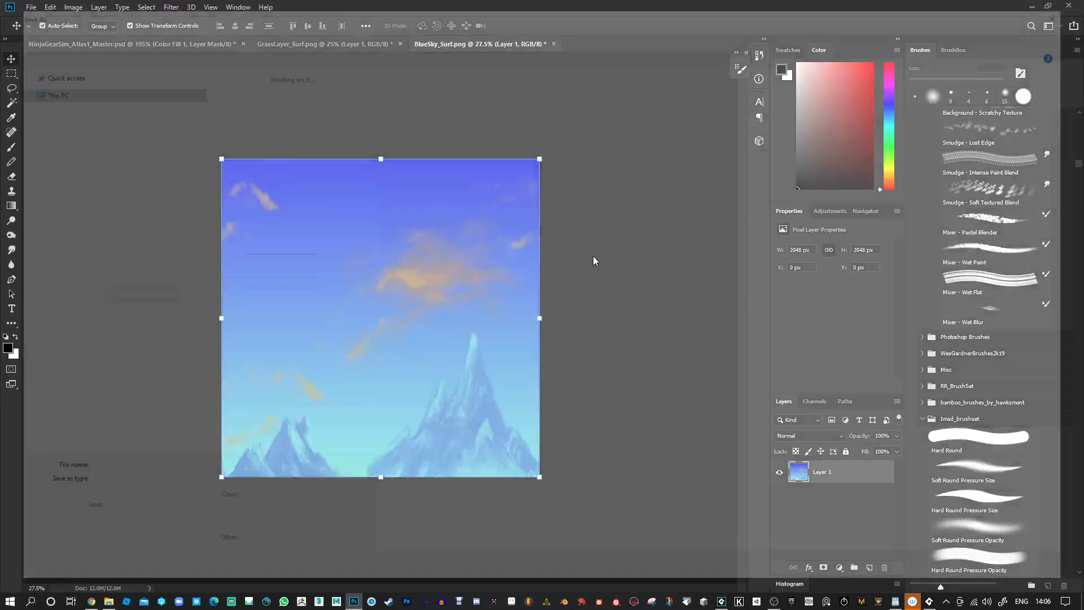
Save the square sky texture as a PNG copy with the large file size option.
key(ctrl+shift+s)
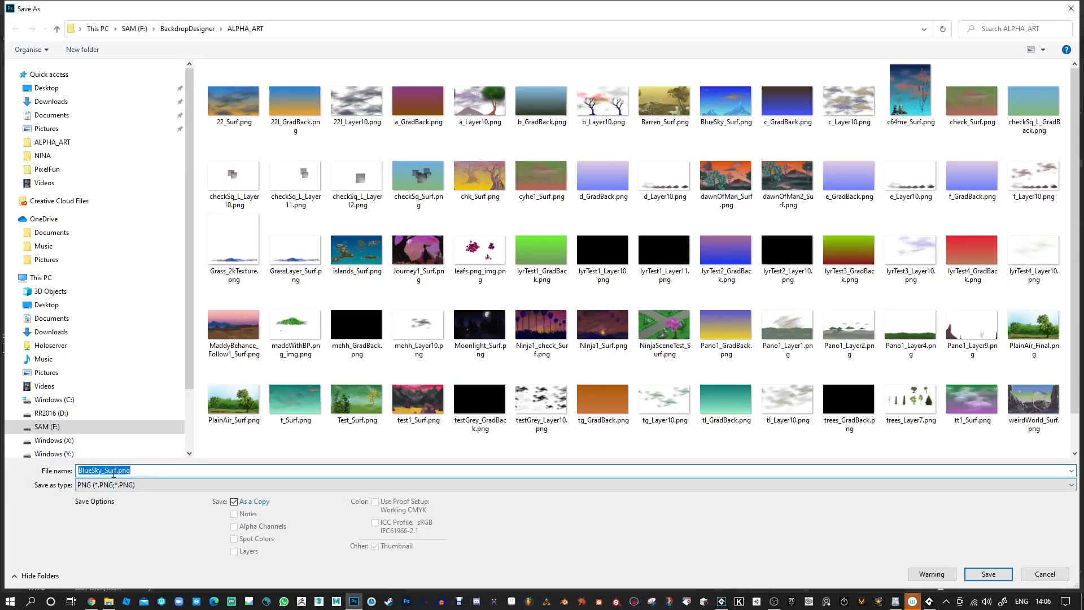
drag(116, 473, 109, 472)
key(Return)
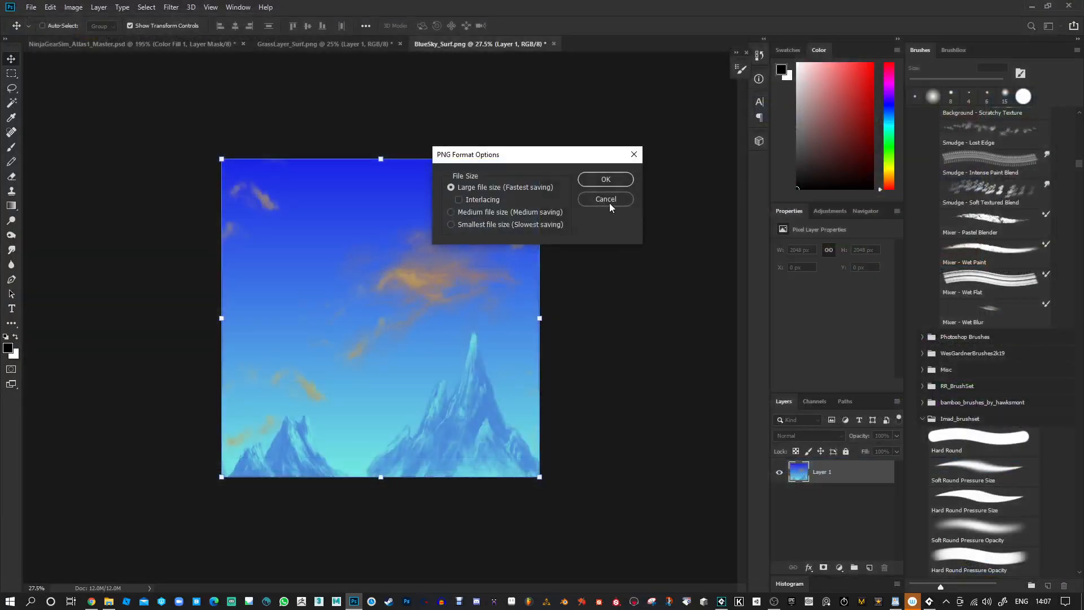
click(607, 180)
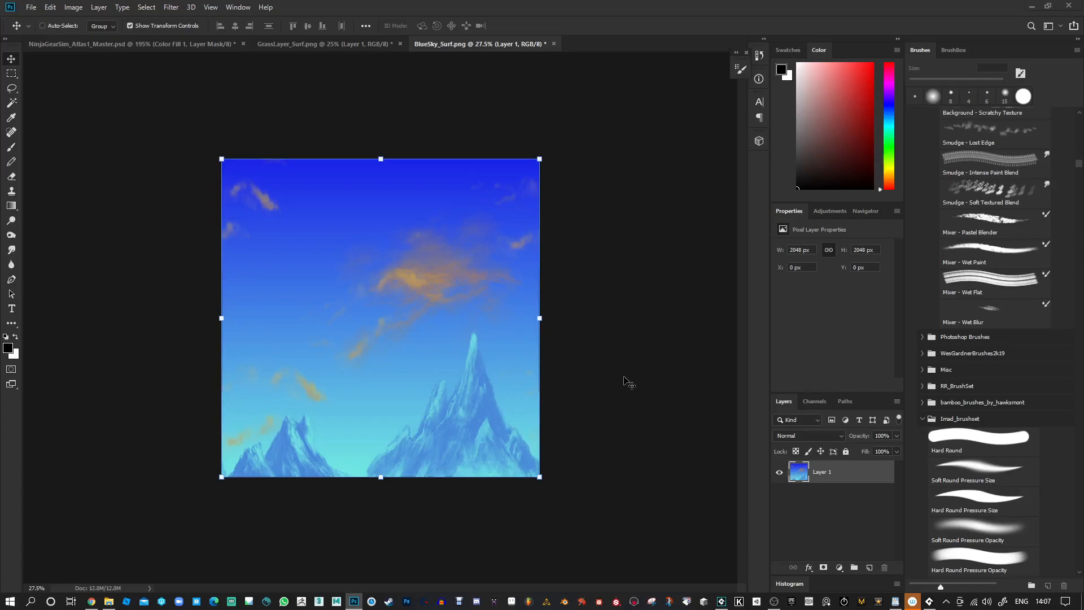
Check the tiling of GrassLayer_Surf.png by previewing the Offset filter at +1254 pixels with Wrap Around, without applying it.
click(327, 40)
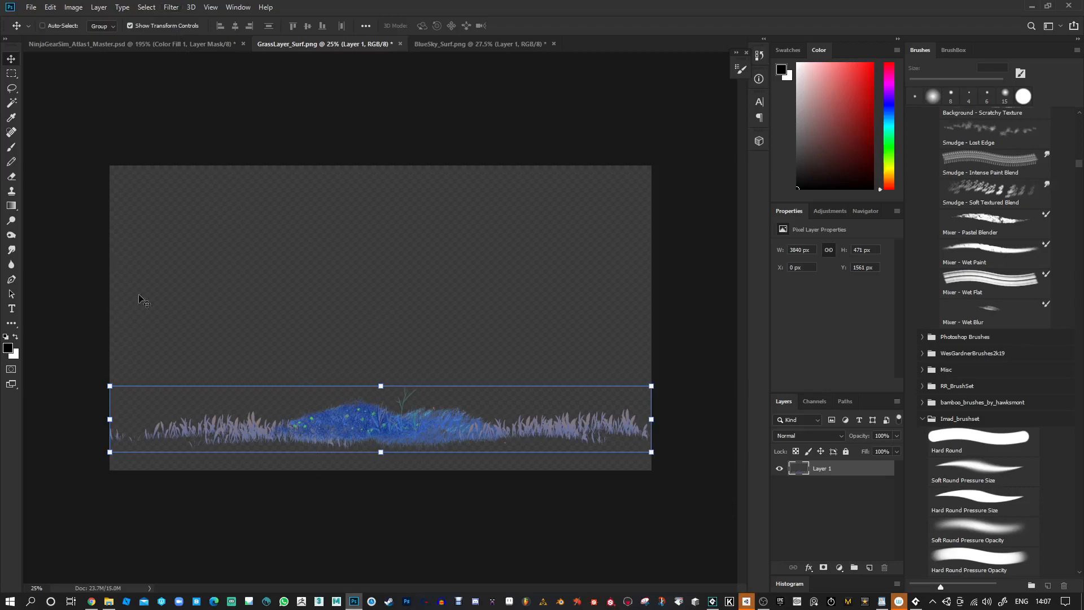
click(171, 7)
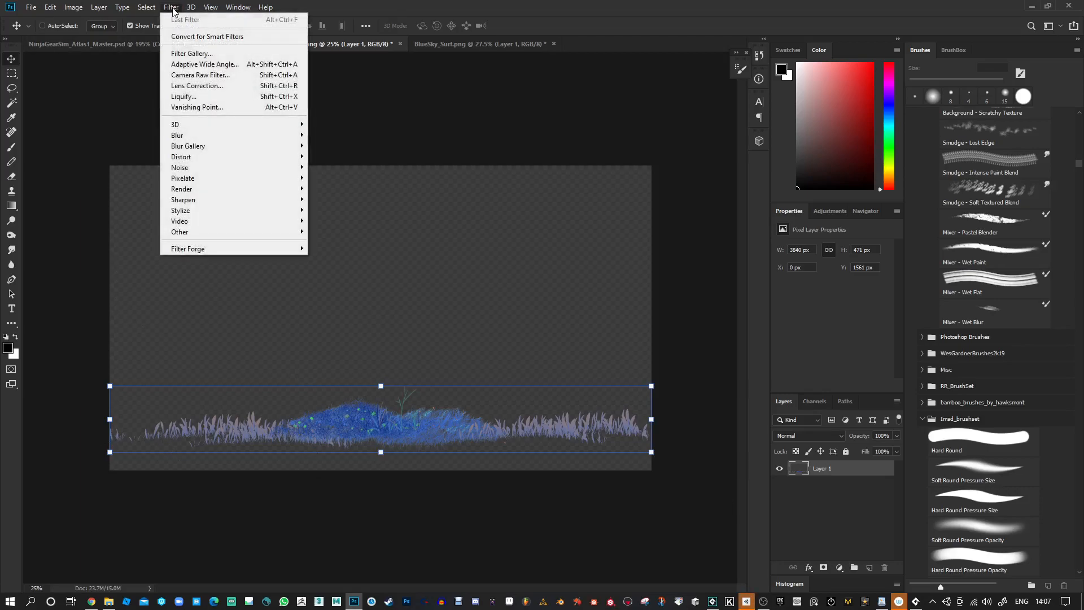
mouse_move(206, 235)
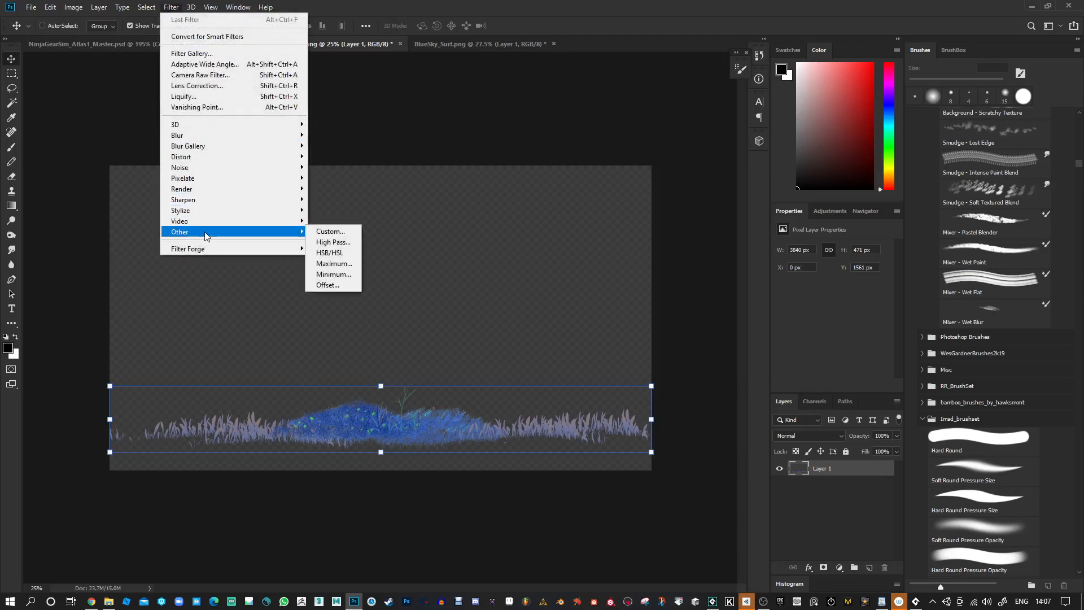
click(334, 285)
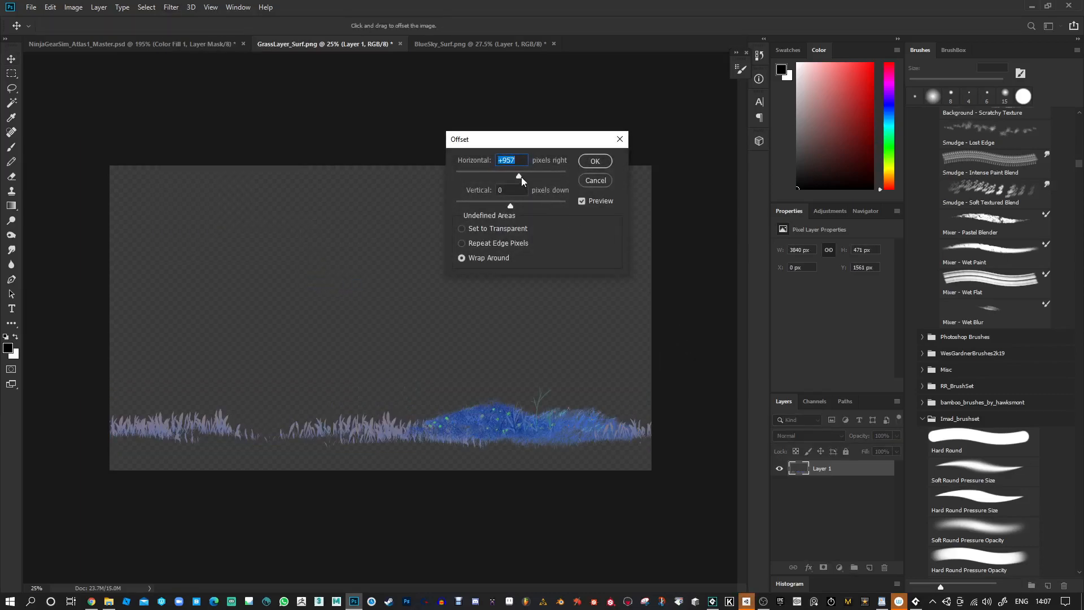
drag(523, 174, 520, 175)
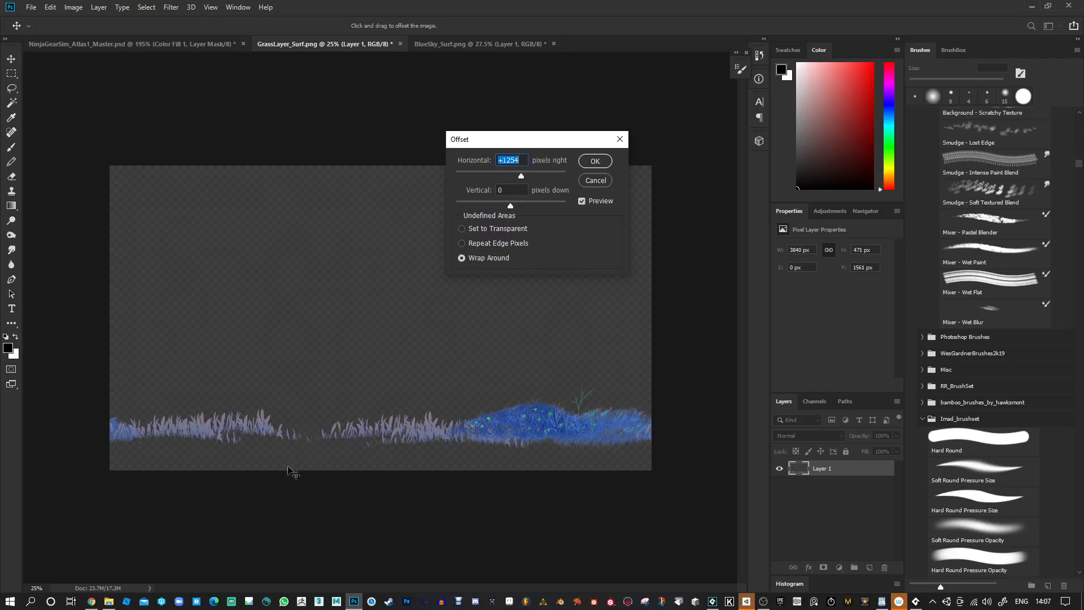
click(598, 181)
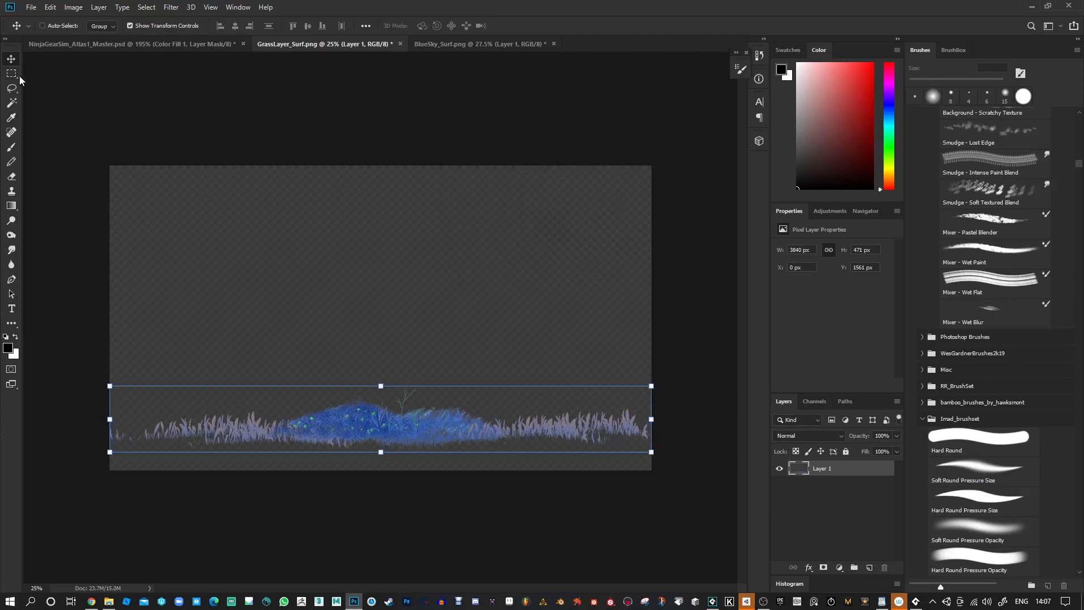
Switch to Unity Hub and start a new project using Unity version 2019.4.0f1.
key(m)
click(747, 601)
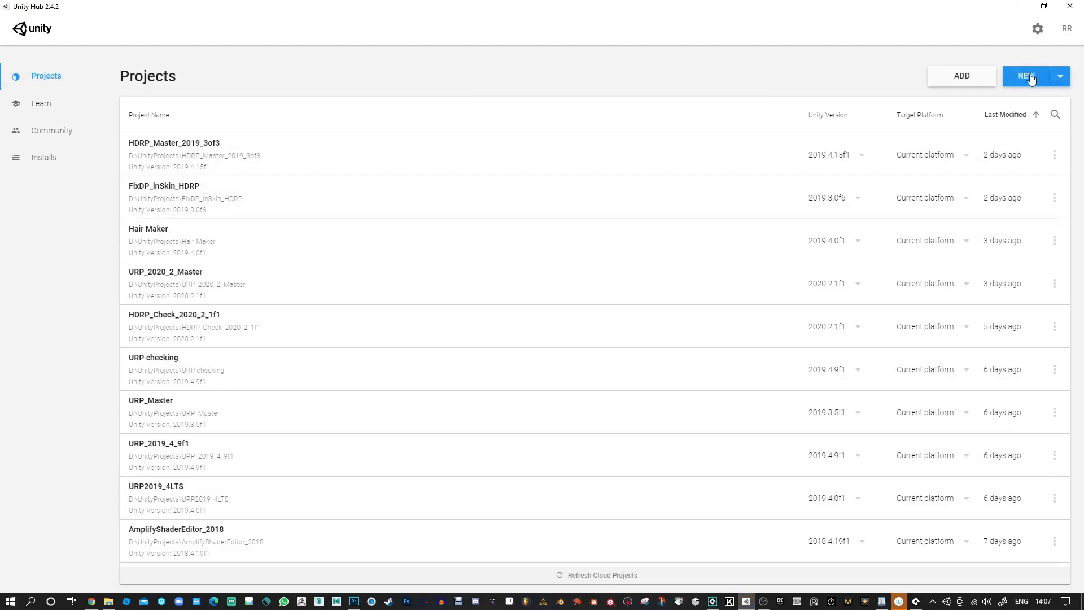
click(1059, 78)
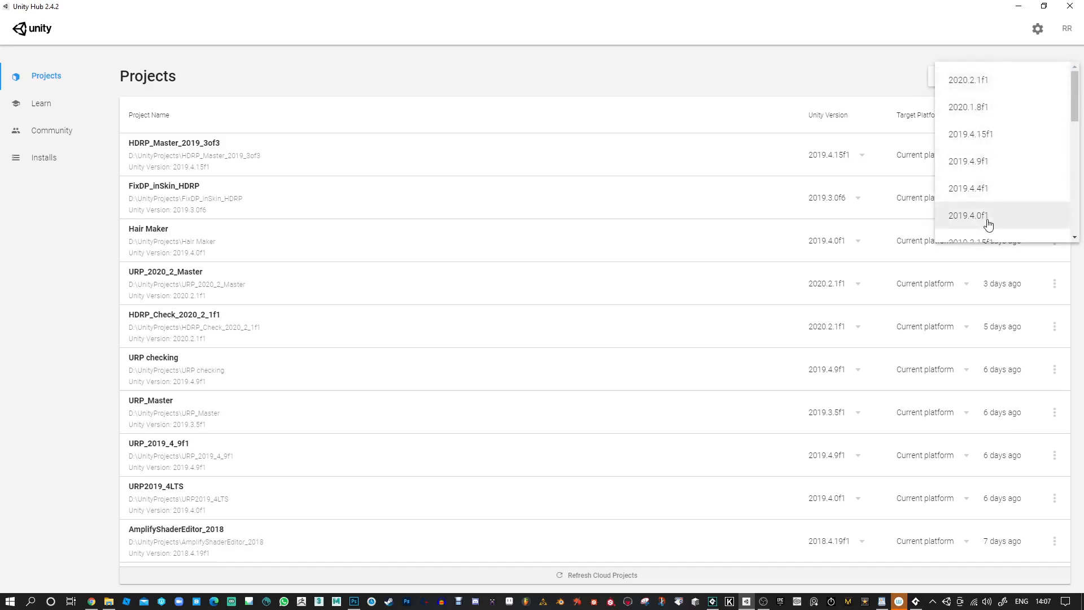
scroll(988, 222, down, 2)
click(970, 103)
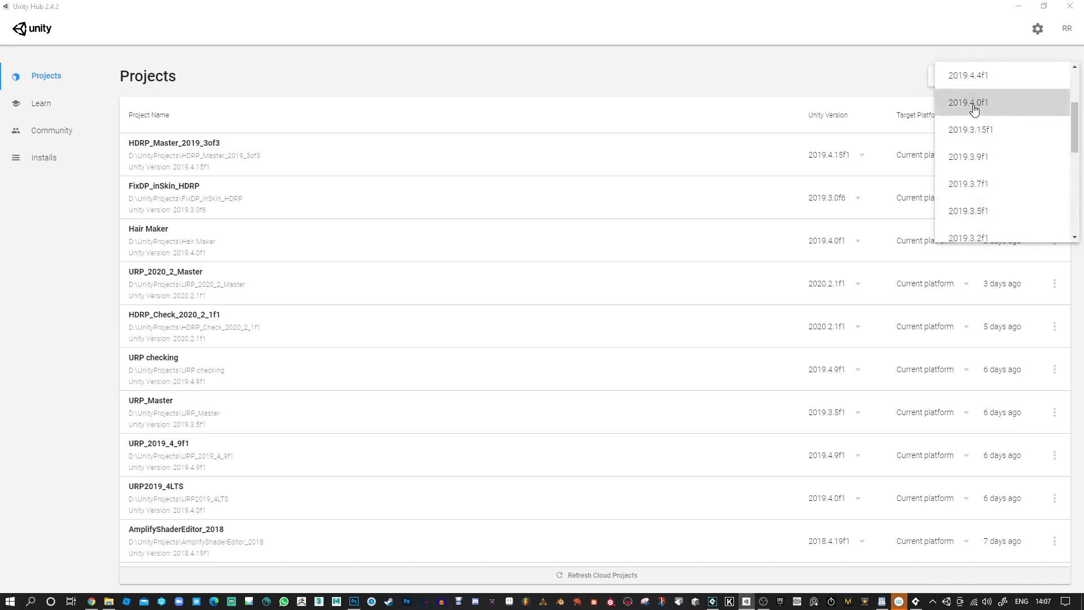
Name the project ParallaxEffect and create it from the 3D template in D:\UnityProjects.
click(666, 188)
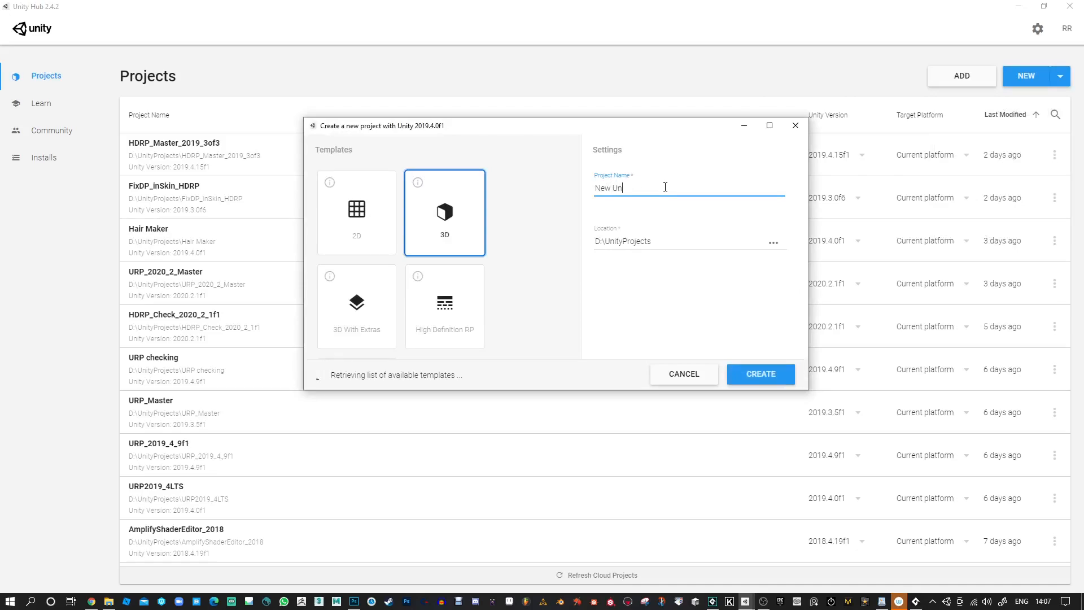
key(BackSpace)
key(BackSpace)
key(BackSpace)
text(ParallaxEffect)
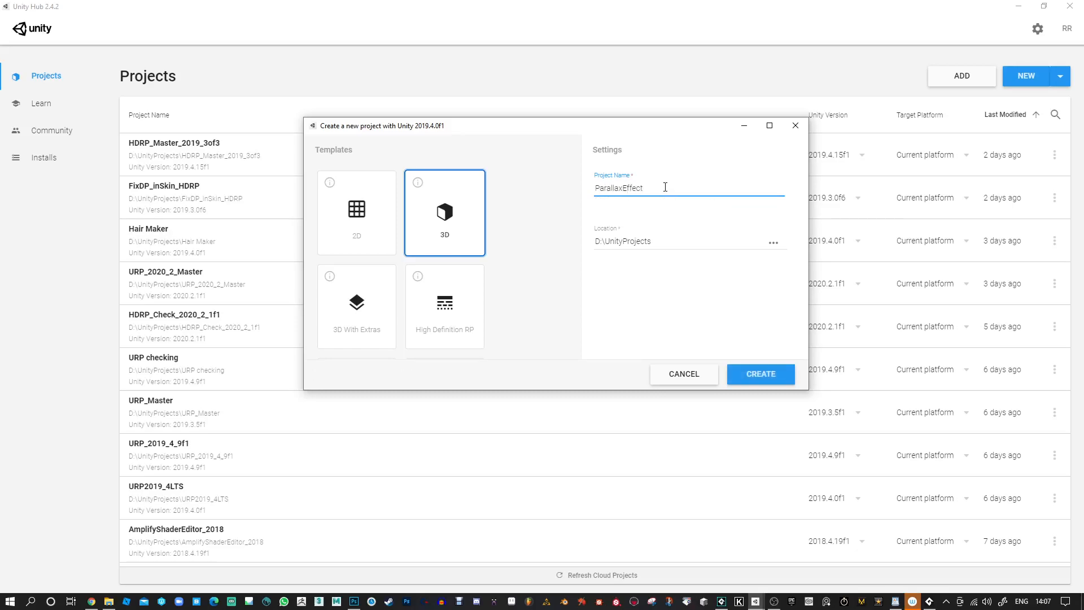
click(765, 375)
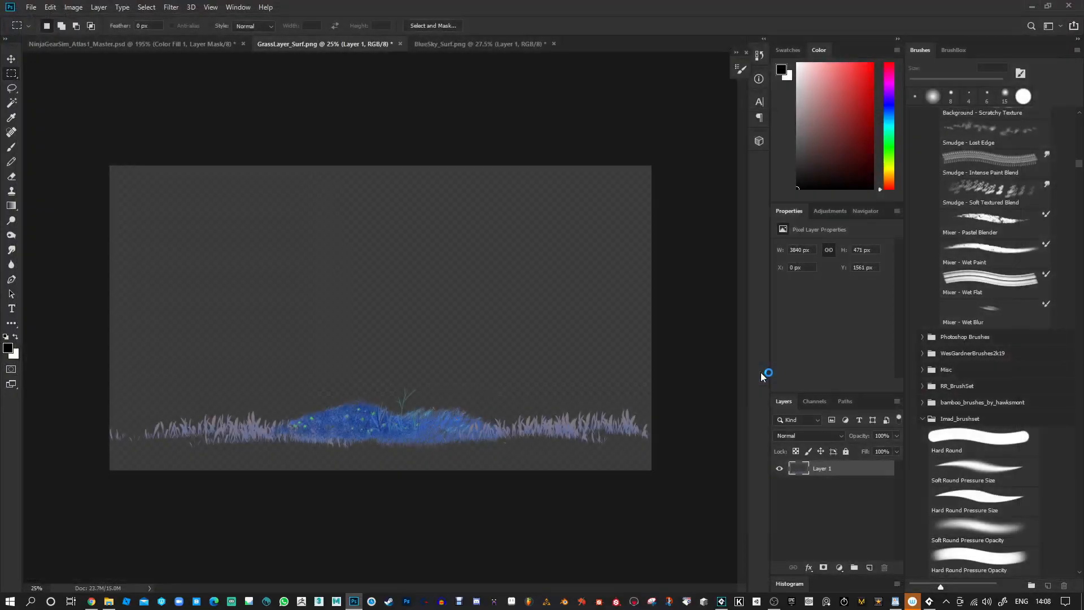
Switch to Background Designer and make the cloud and mountain layers visible.
click(929, 601)
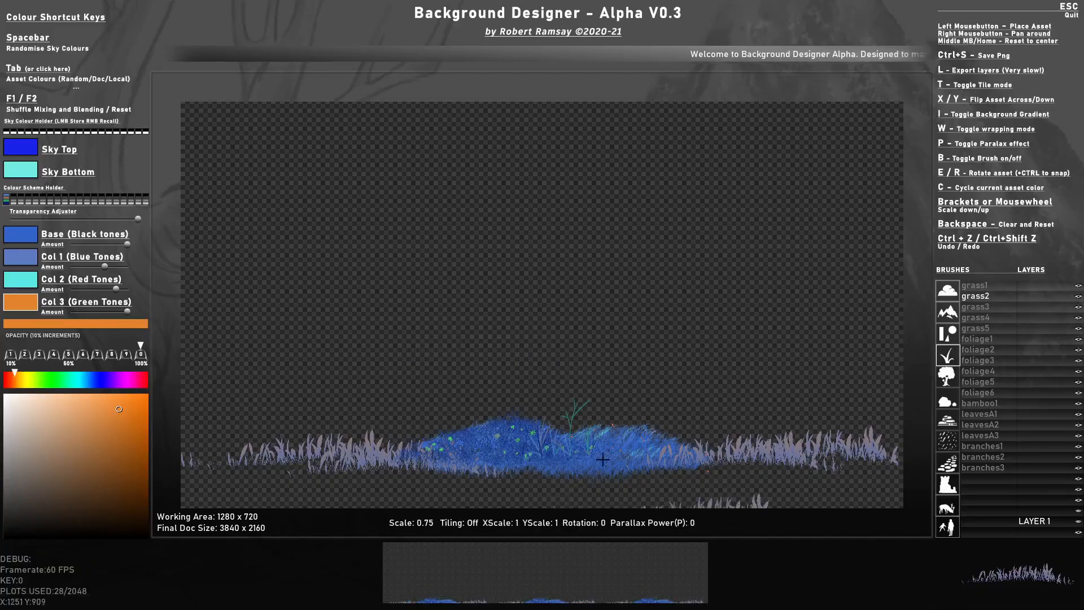
click(1080, 511)
click(1079, 521)
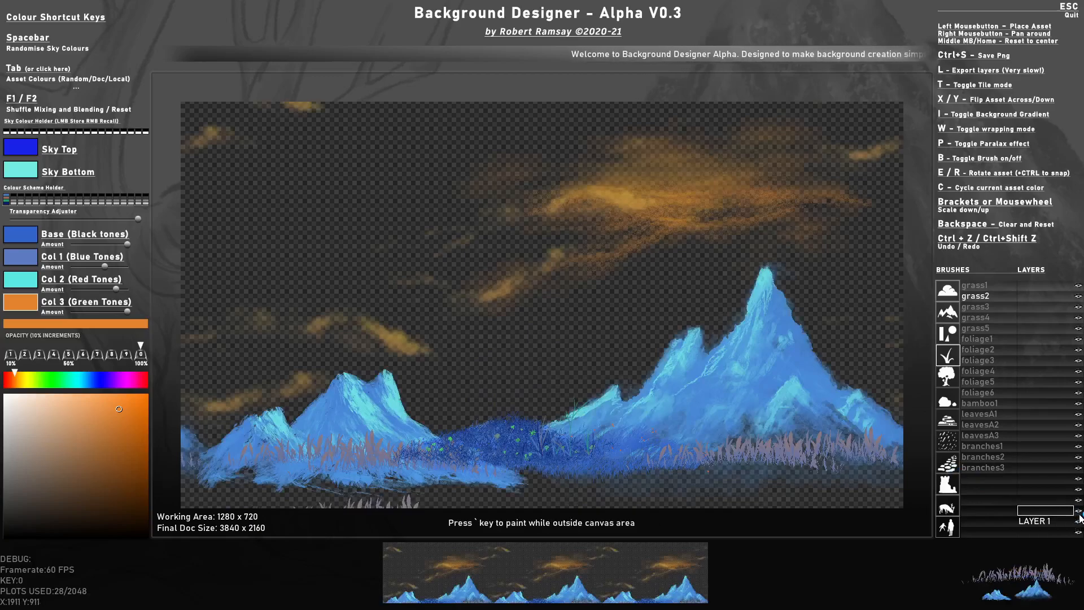
right_drag(556, 291, 540, 325)
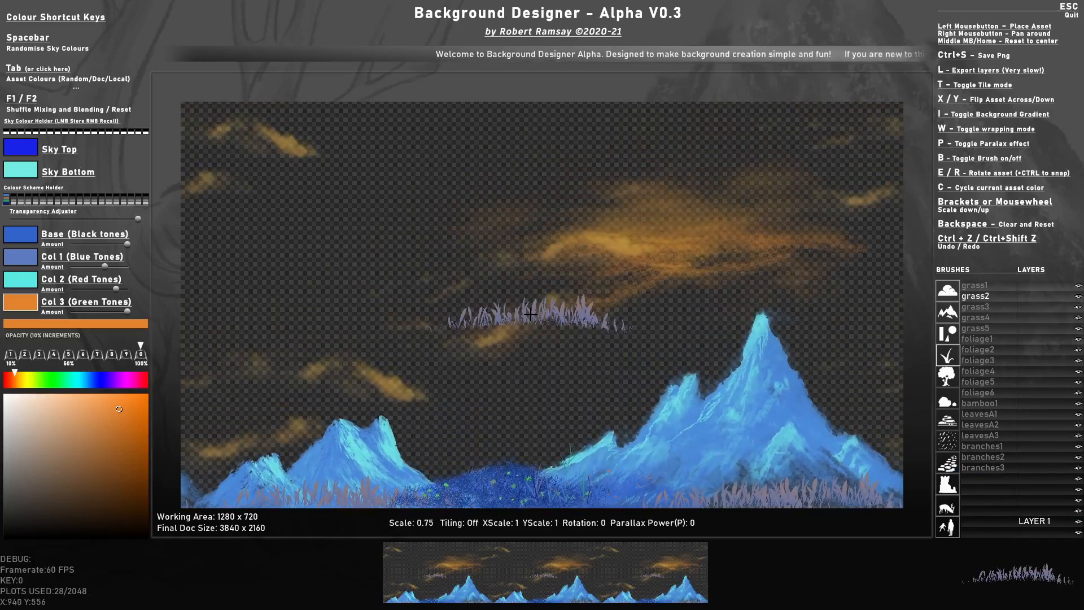
Turn on the background gradient and preview the parallax effect at power 15 with the brush hidden.
key(i)
right_drag(601, 390, 514, 326)
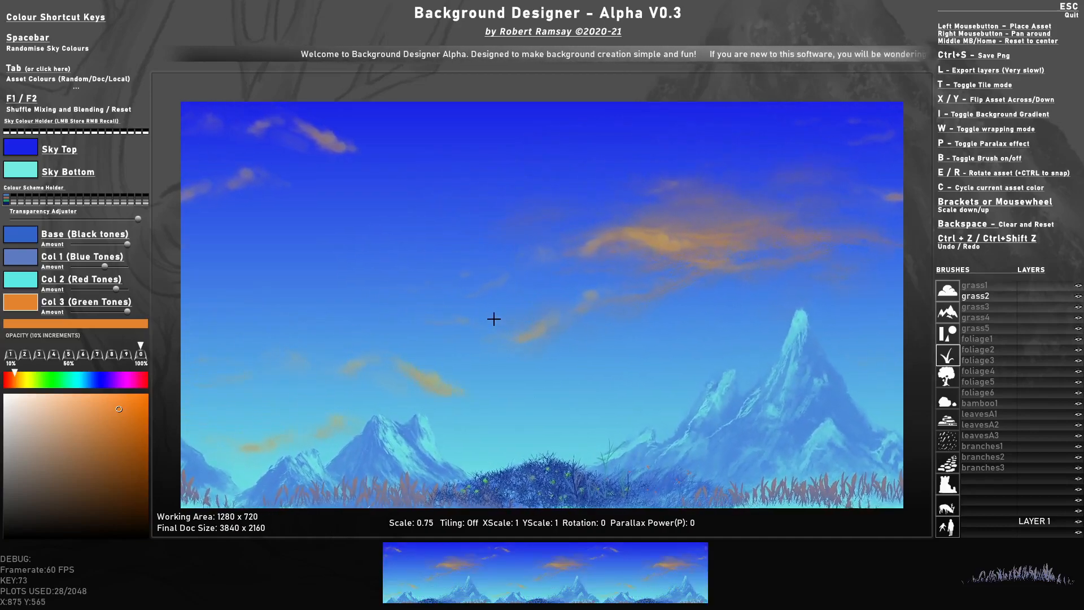
key(p)
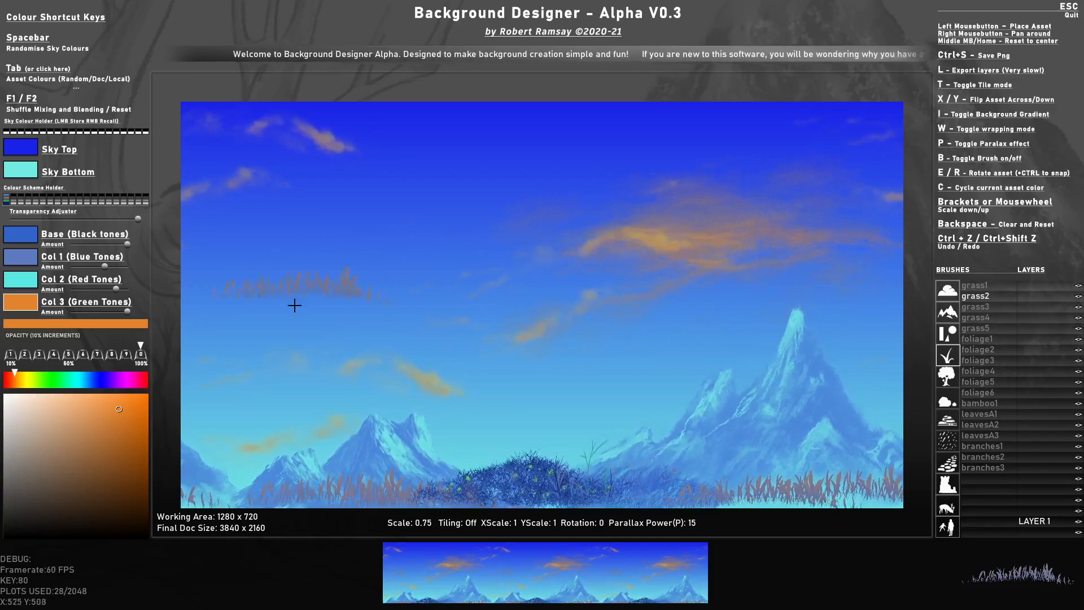
key(b)
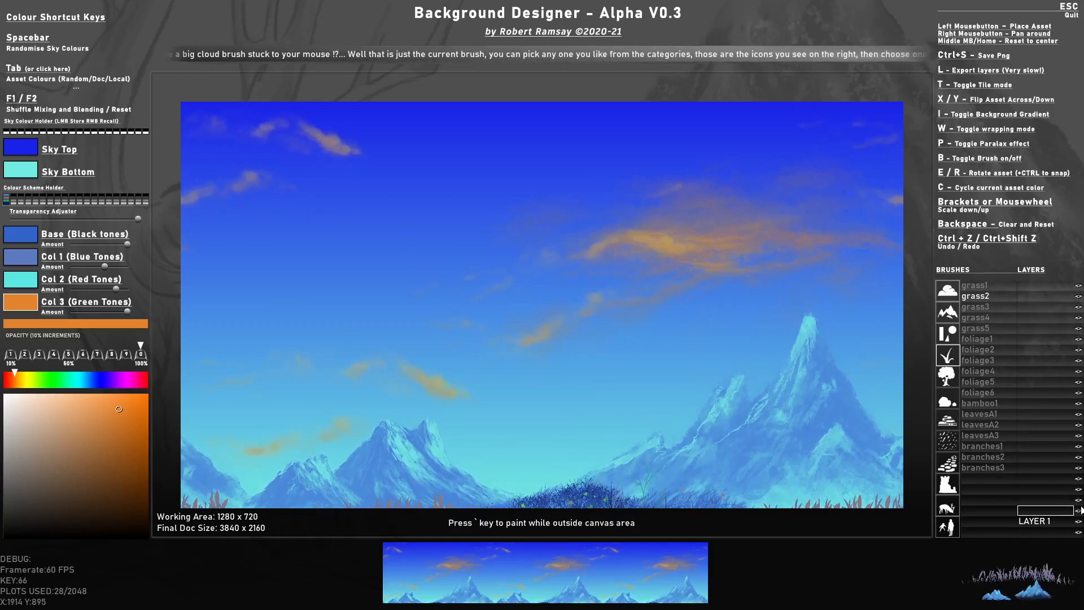
Inspect how the scene is split into layers by hiding and reshowing the cloud and mountain layers.
click(1080, 522)
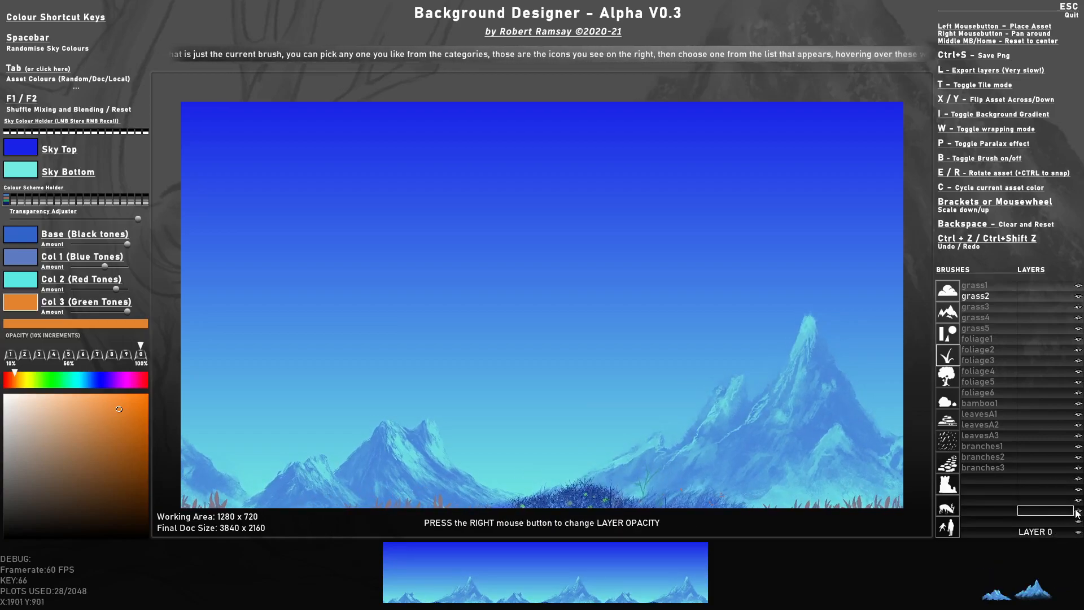
click(1078, 511)
click(1079, 522)
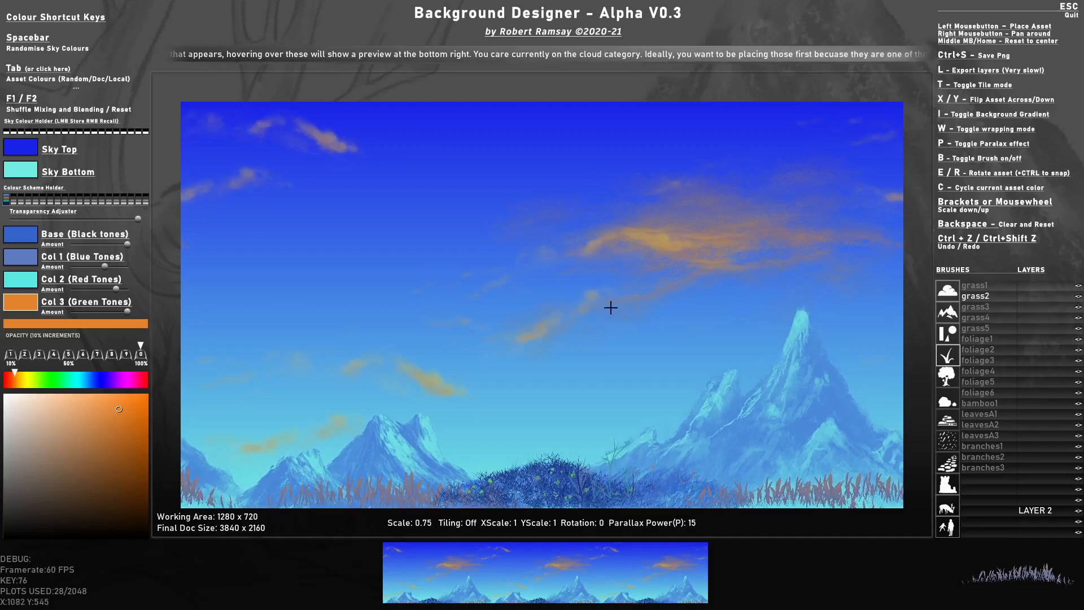
Export all layers of the scene as separate PNG files to ALPHA_ART under the base name "layers".
key(ctrl+s)
click(287, 518)
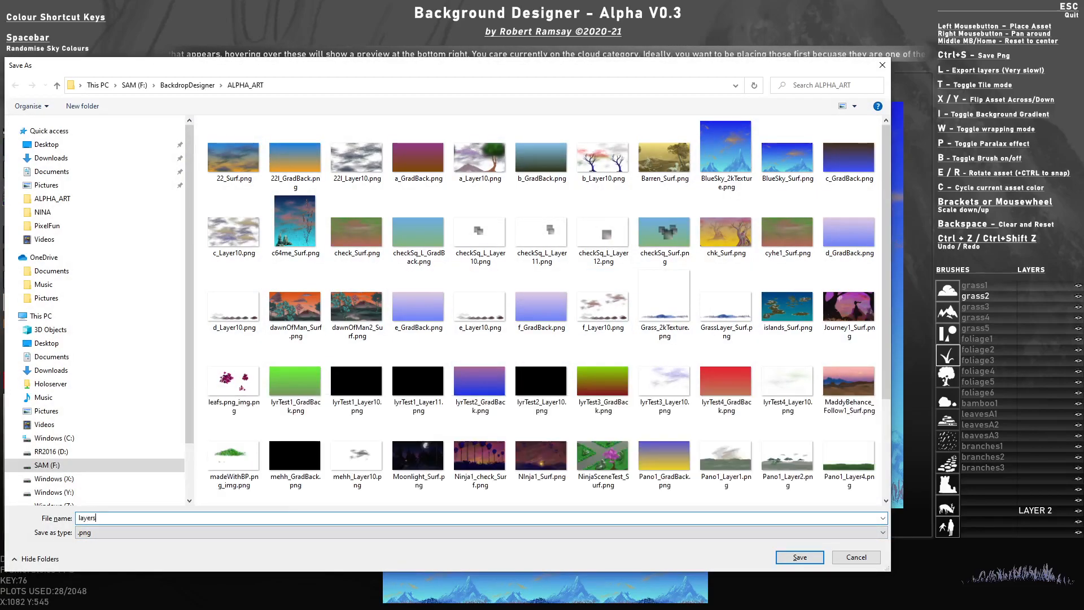
key(Return)
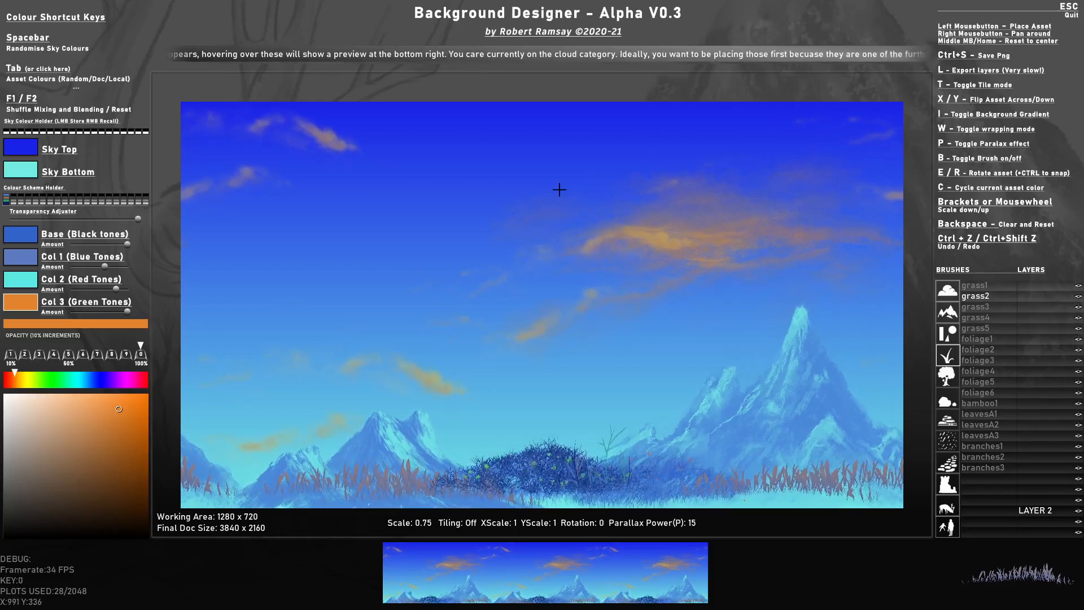
Switch to Photoshop and review the exported gradient, Layer1, Layer2, Layer8 and Layer9 PNG files in the ALPHA_ART folder.
key(alt)
key(alt+Tab)
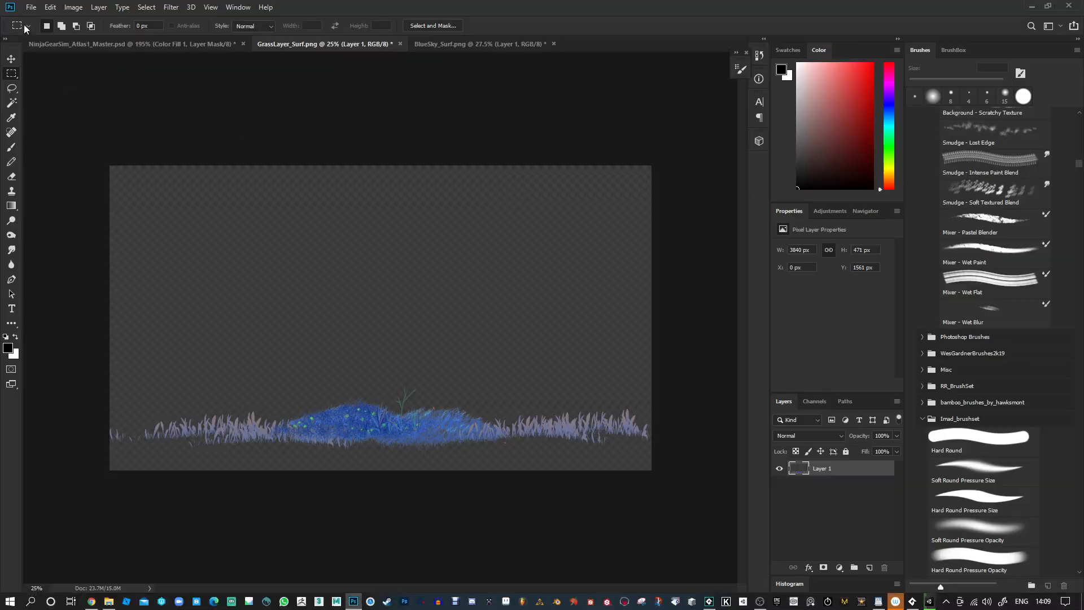
click(31, 8)
click(44, 32)
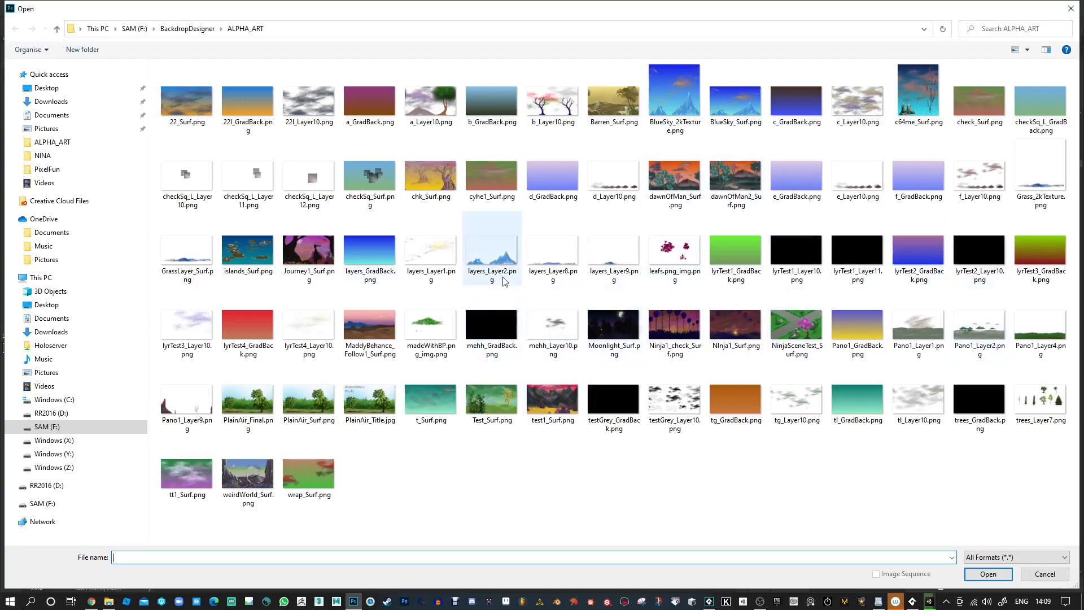
click(377, 255)
click(450, 276)
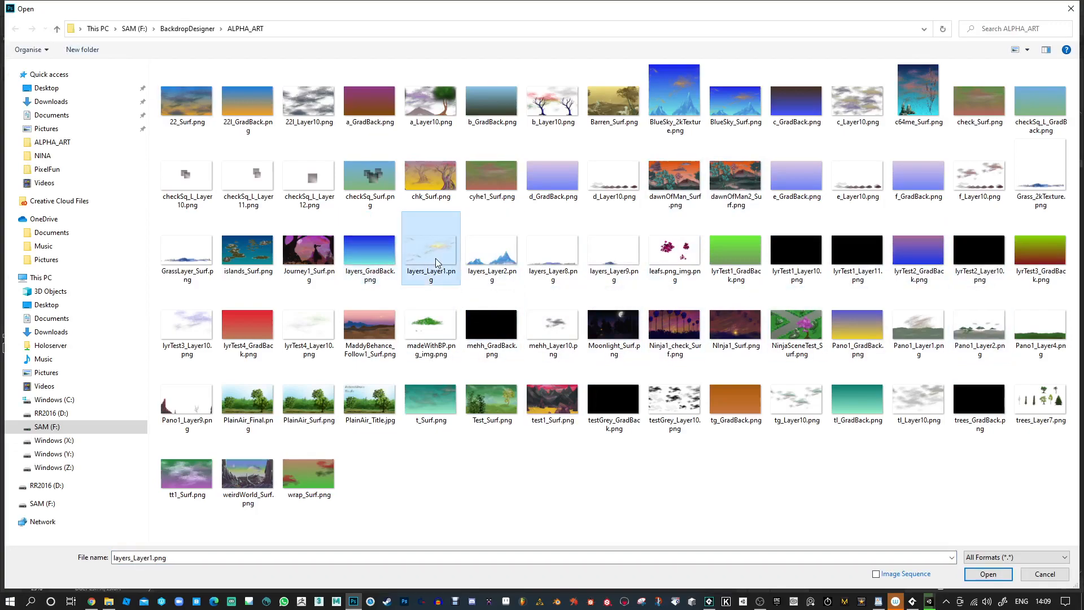
click(505, 263)
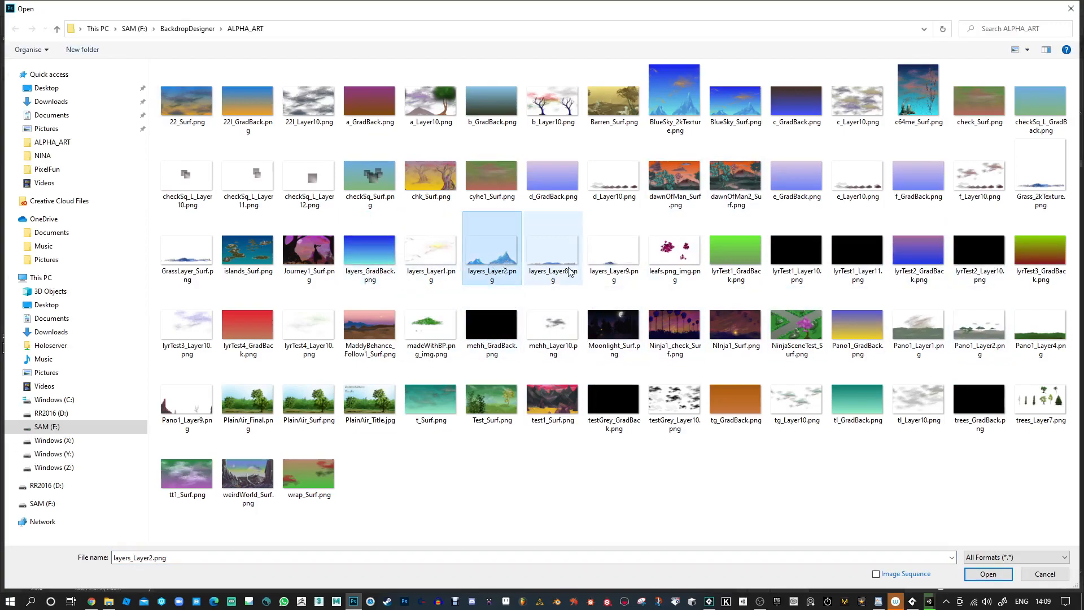
click(568, 265)
click(620, 265)
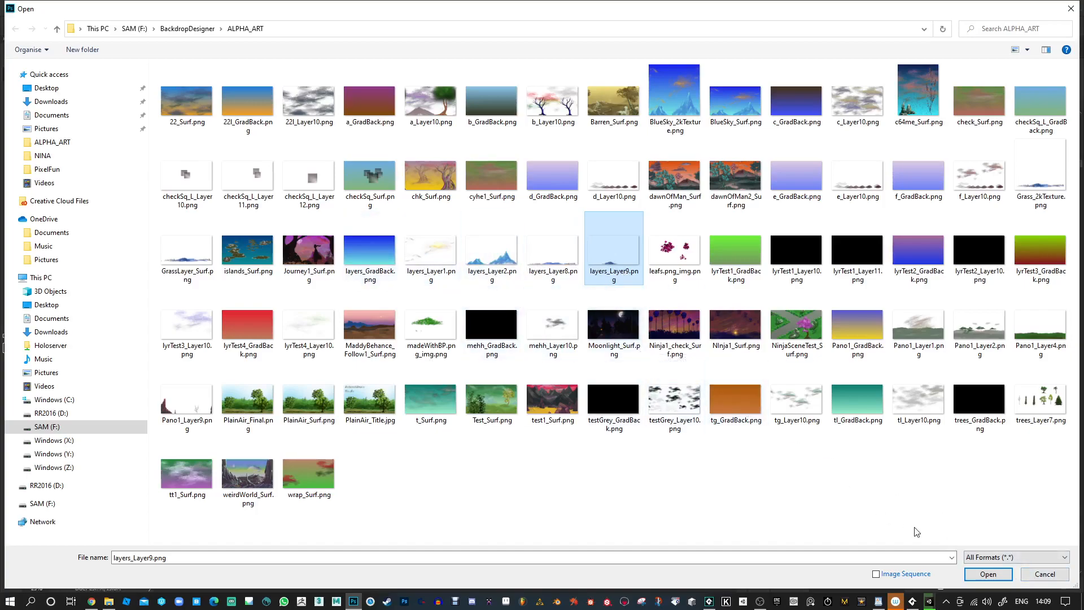
Check the BlueSky_2kTexture and Grass_2kTexture files and create a folder named Textures in ALPHA_ART.
click(694, 85)
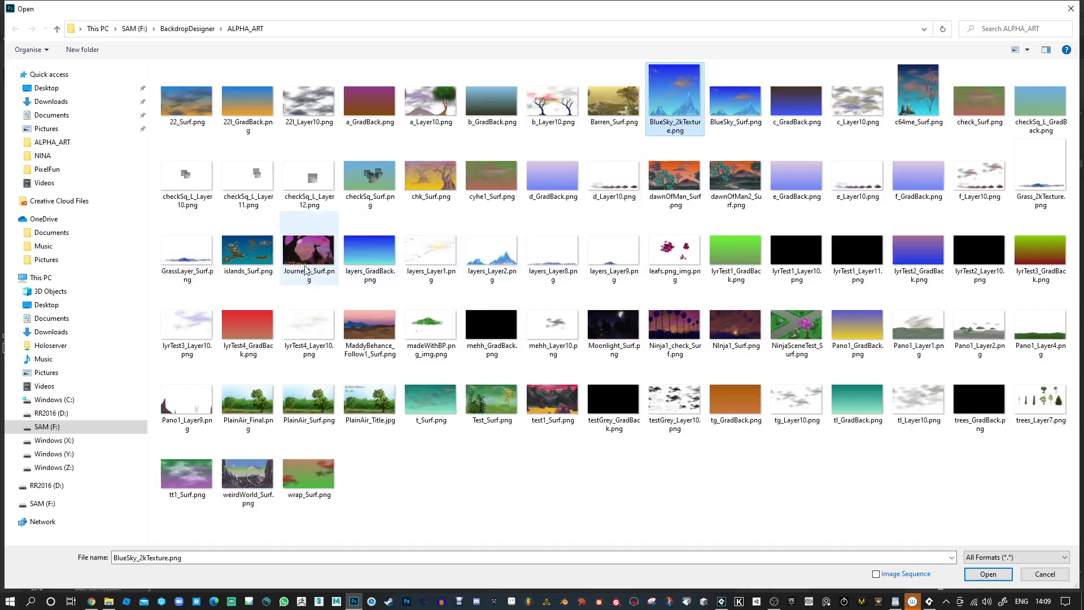
click(1029, 174)
click(656, 80)
click(1033, 176)
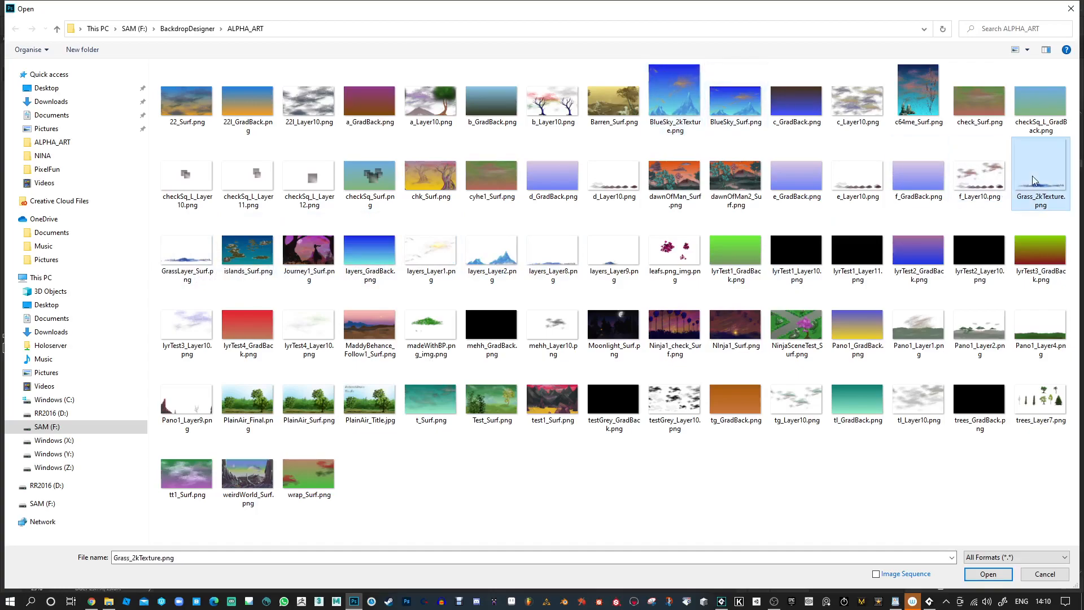
click(530, 495)
right_click(529, 492)
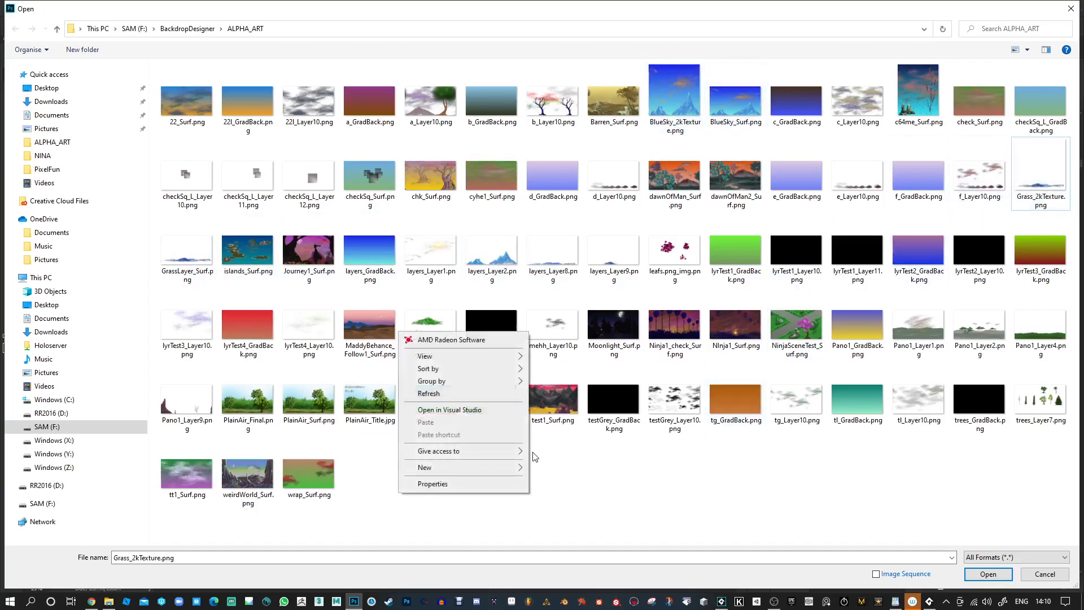
mouse_move(481, 475)
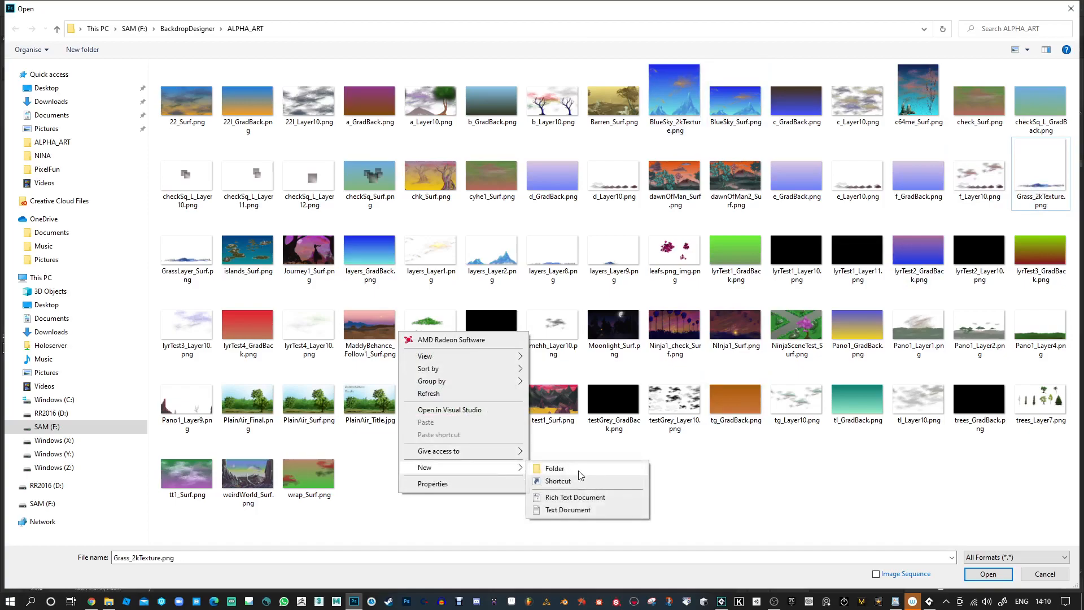
click(557, 471)
text(Textures)
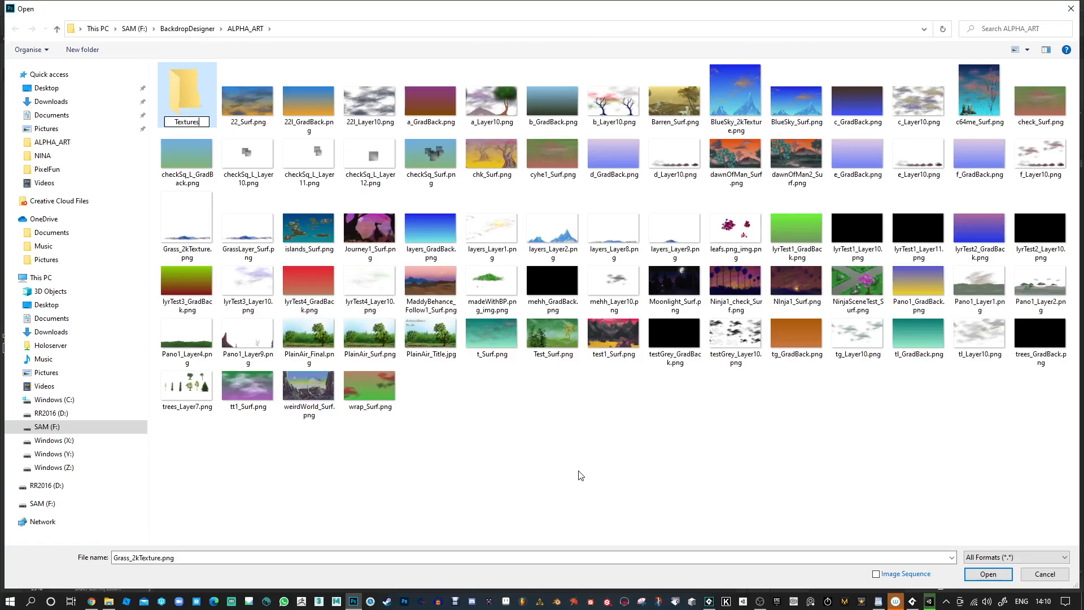
key(Return)
Move BlueSky_2kTexture.png and Grass_2kTexture.png into the Textures folder and close the file browser without opening a file.
click(743, 106)
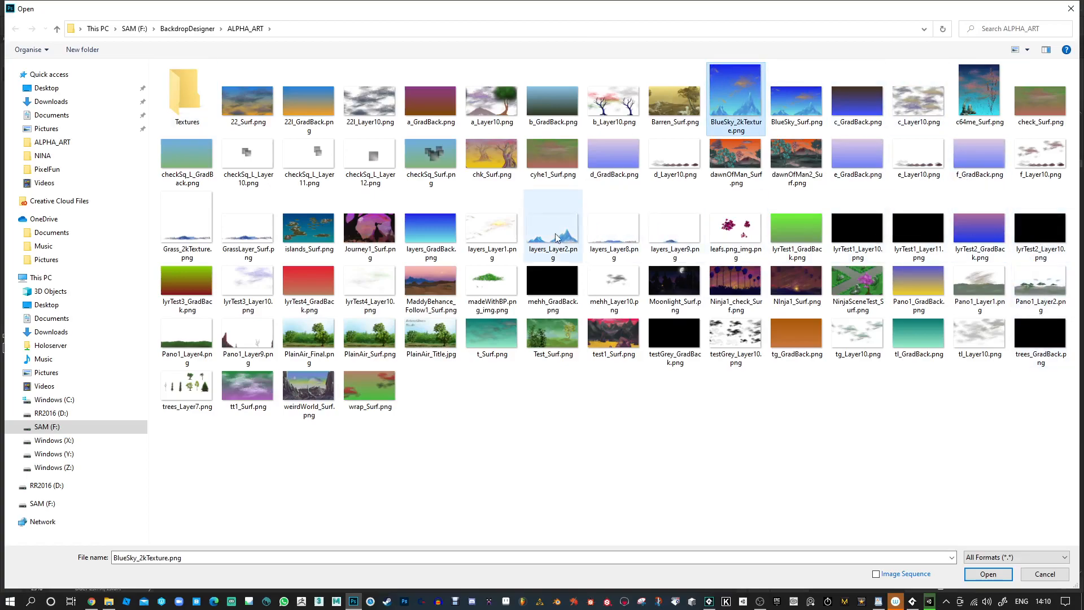
ctrl+click(186, 226)
drag(740, 109, 186, 105)
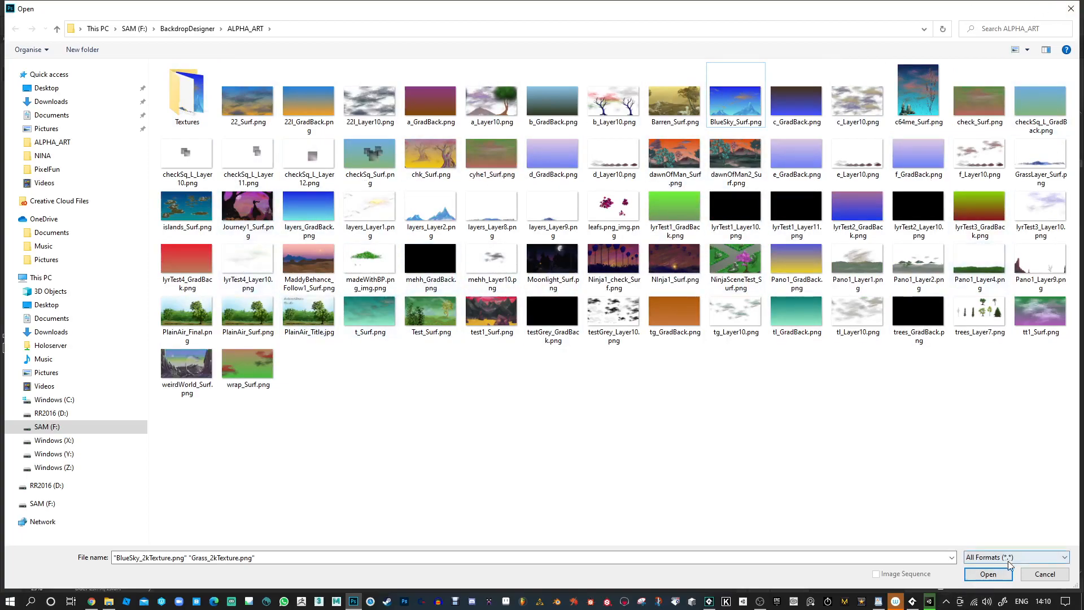
click(1038, 575)
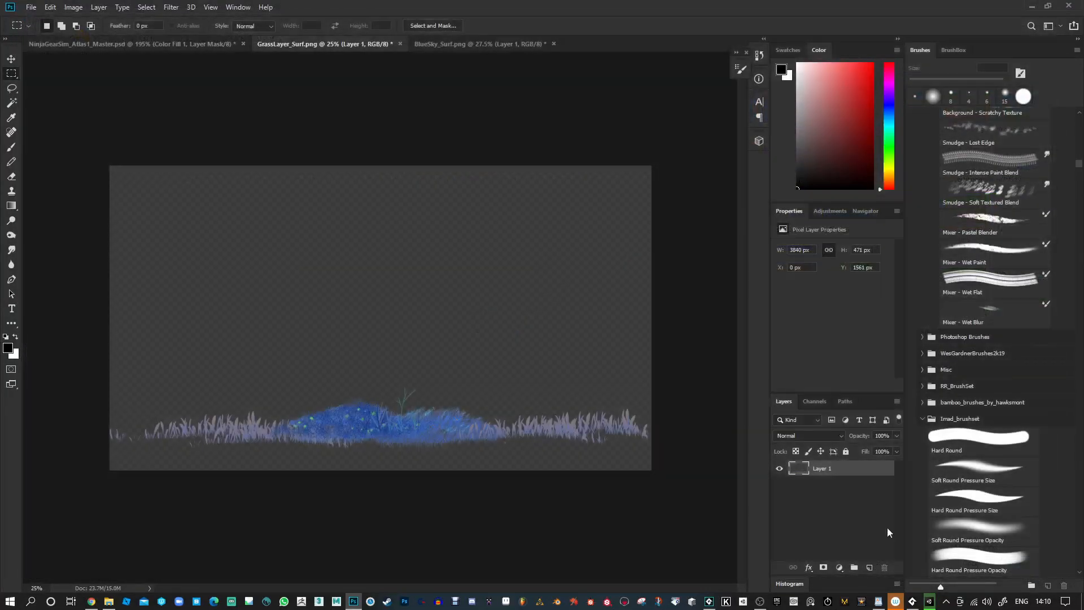
key(alt+Tab)
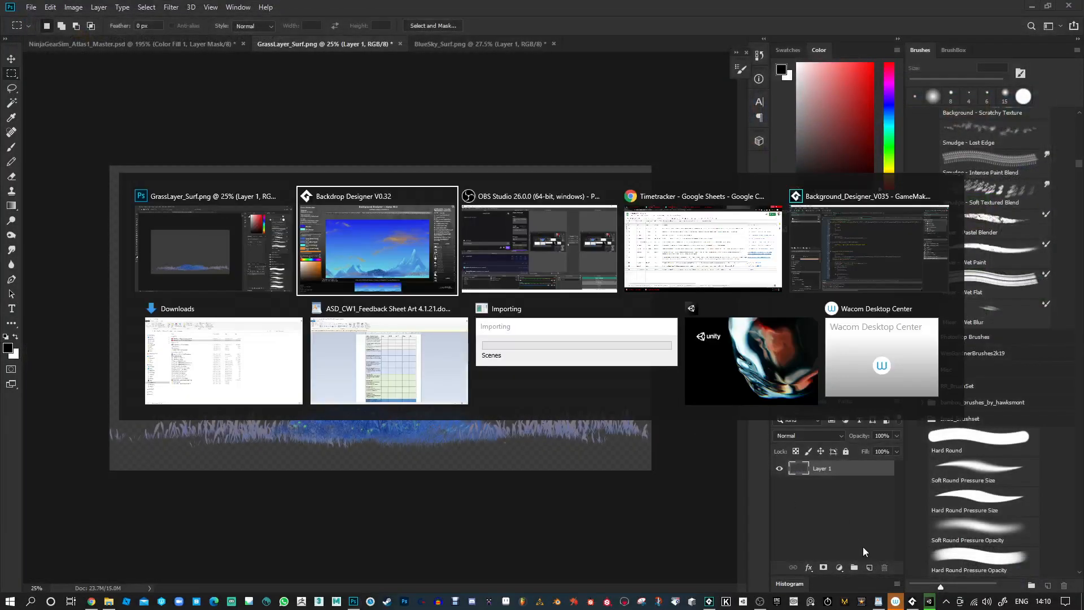
key(Escape)
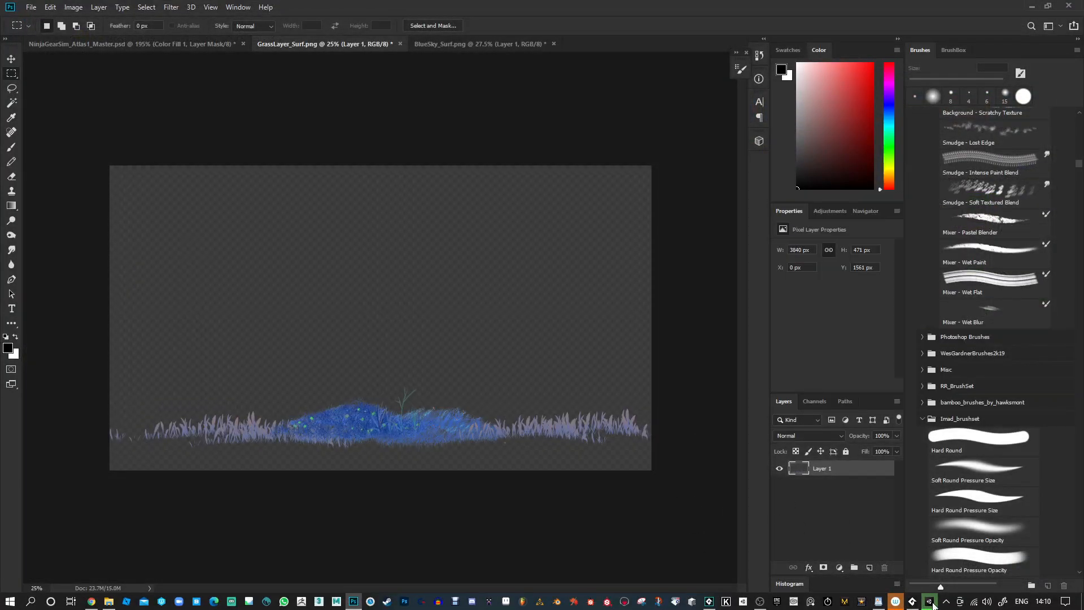
Open layers_GradBack.png from the ALPHA_ART folder.
mouse_move(930, 603)
click(31, 7)
click(47, 32)
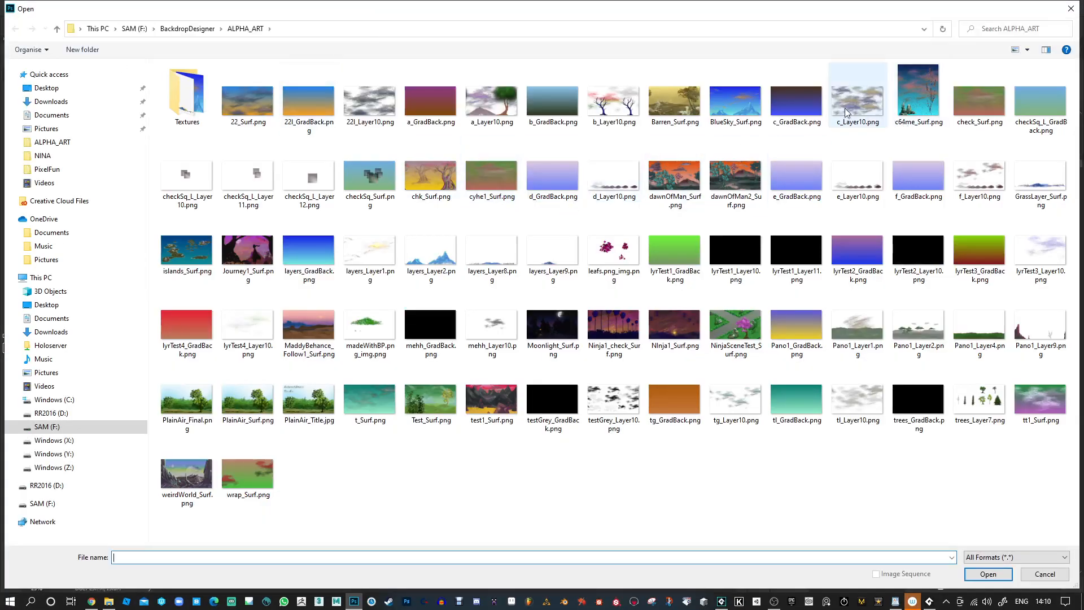
click(735, 102)
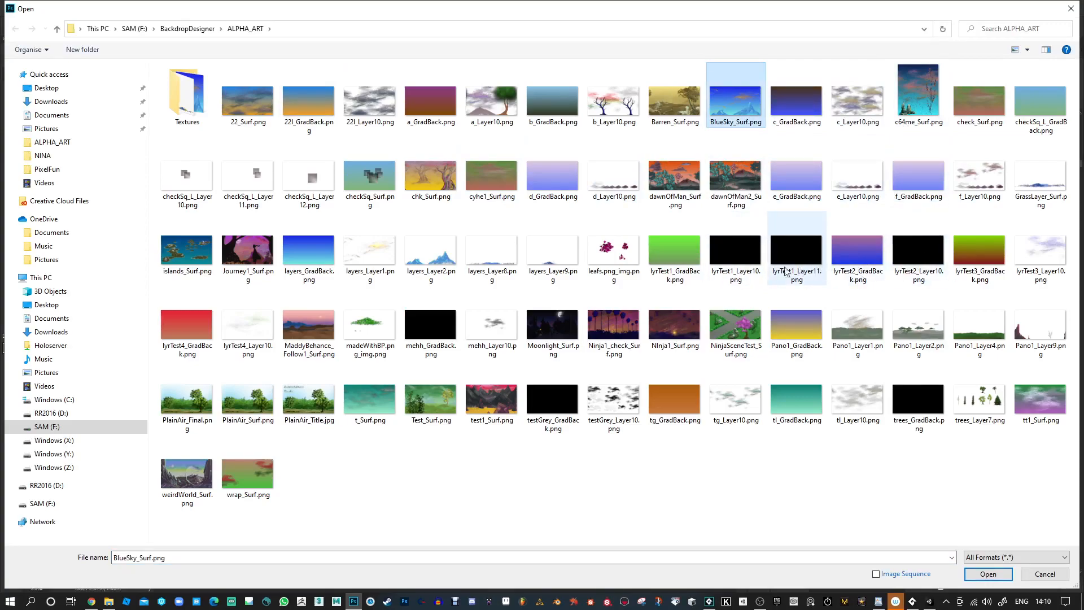
click(333, 267)
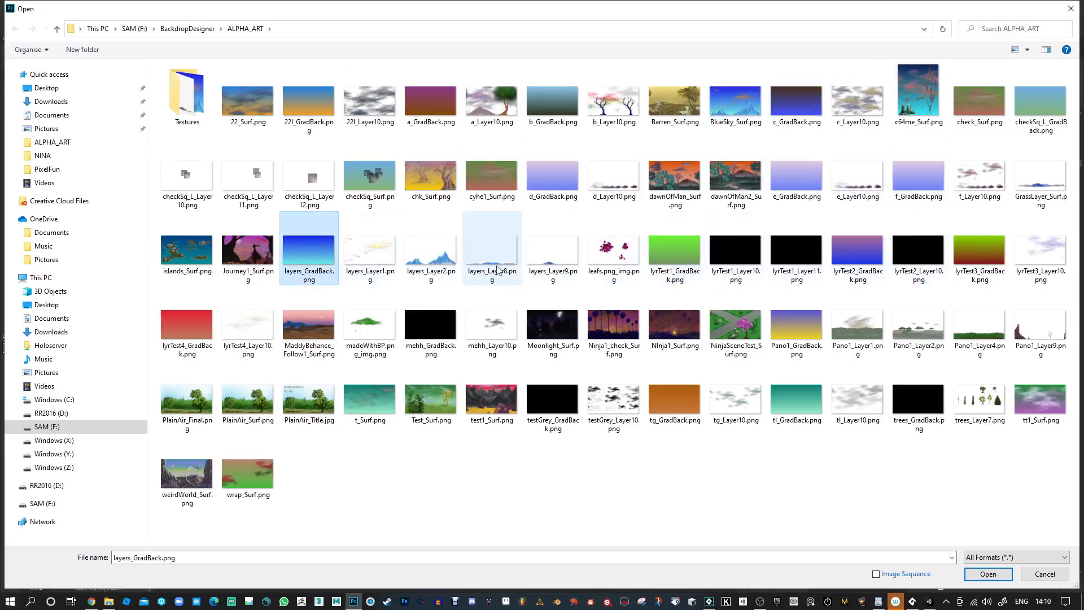
click(988, 574)
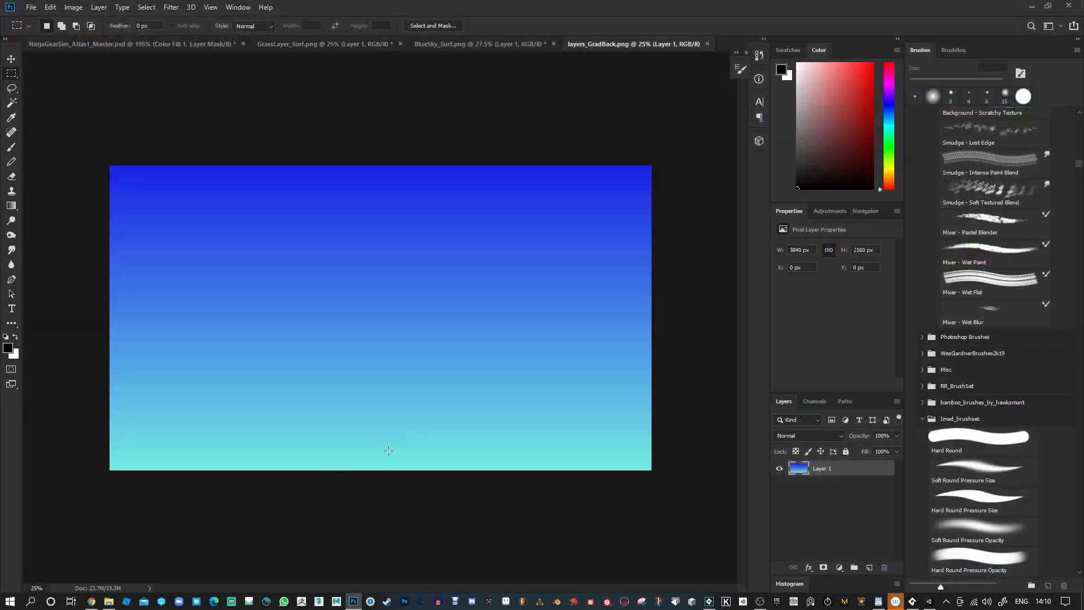
Place layers_Layer1, layers_Layer2, layers_Layer8 and layers_Layer9 from the ALPHA_ART folder into the layers_GradBack document and commit each one.
click(109, 601)
click(48, 185)
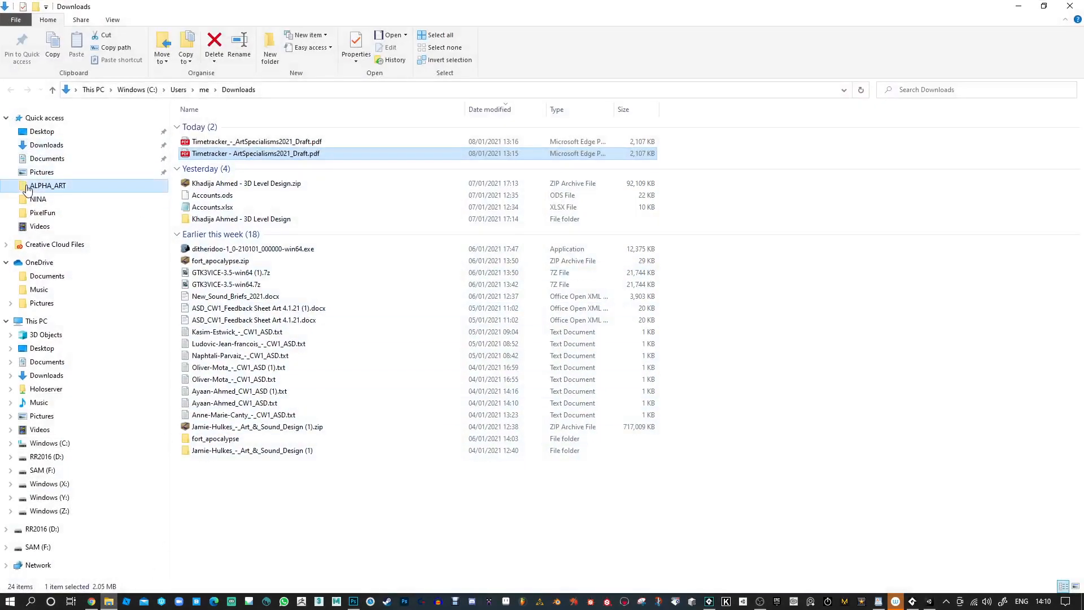
drag(441, 6, 593, 286)
click(737, 364)
shift+click(929, 365)
drag(649, 522, 484, 248)
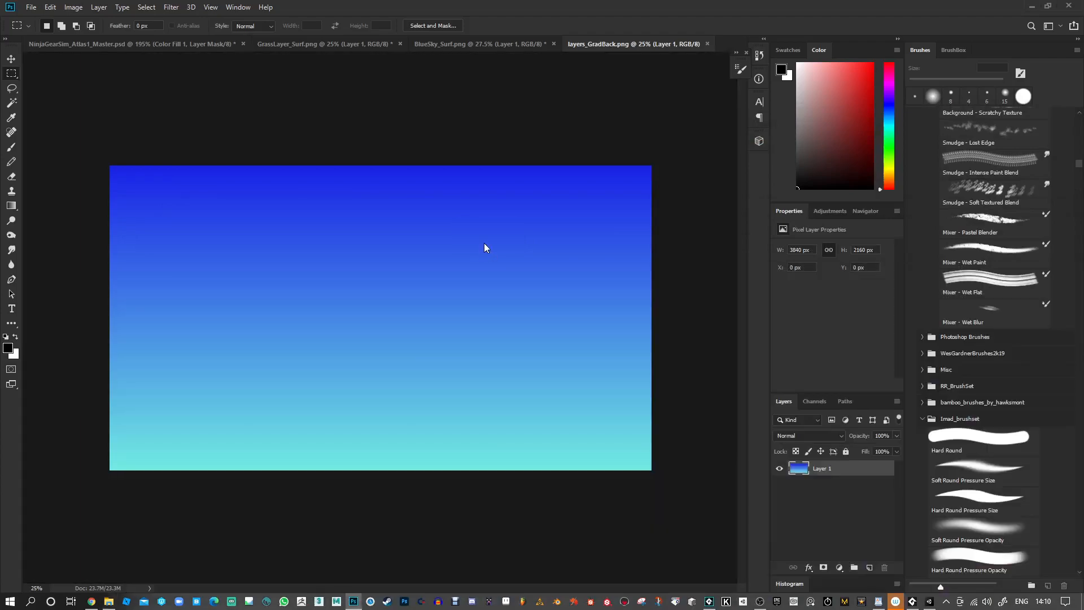
key(Return)
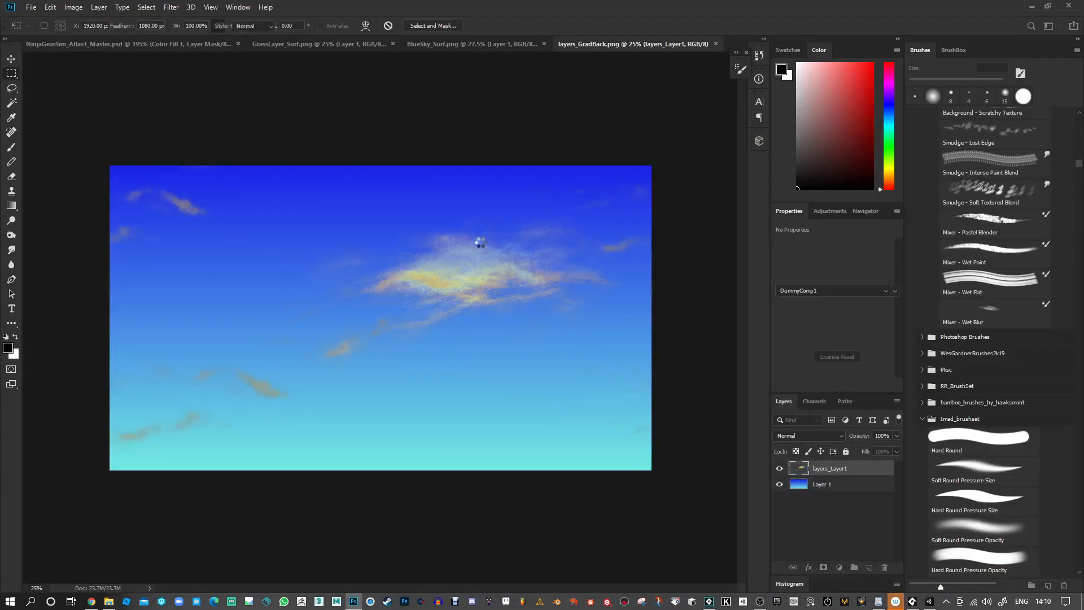
key(Return)
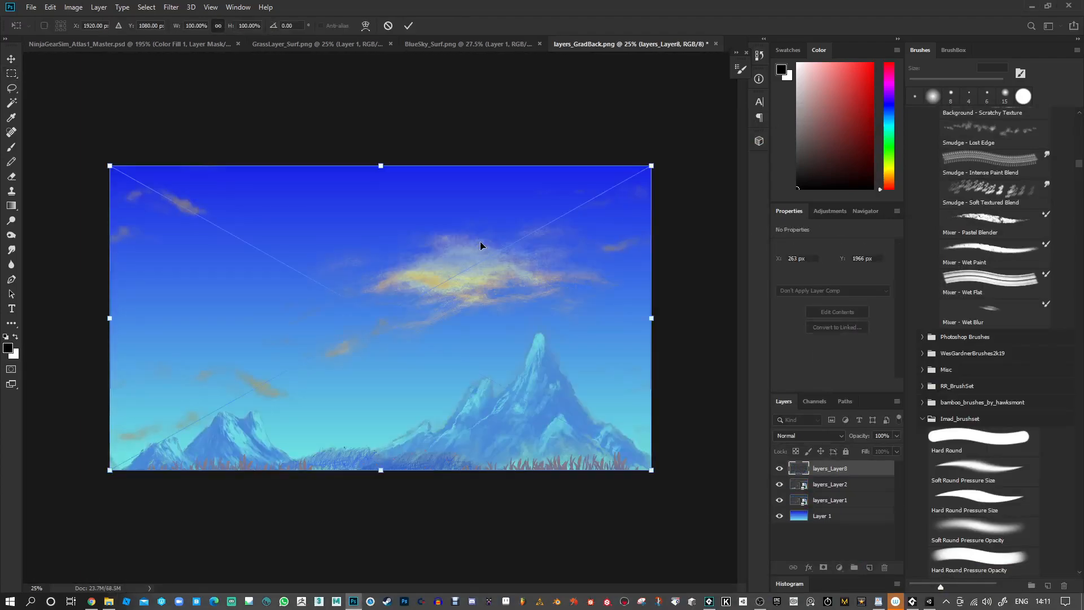
key(Return)
key(Return)
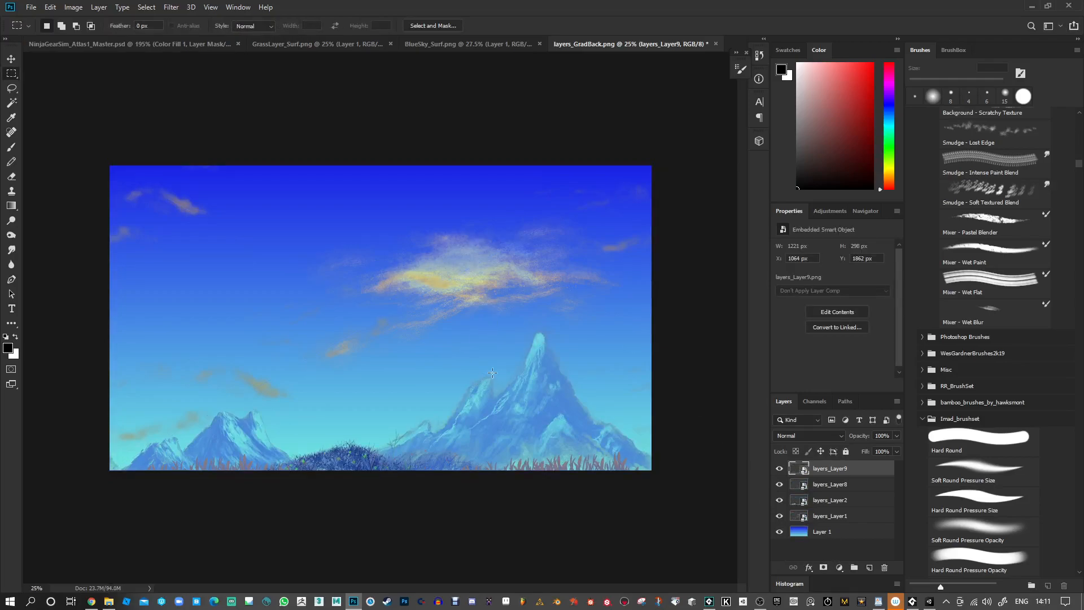
Rasterize the four placed layers, layers_Layer1, layers_Layer2, layers_Layer8 and layers_Layer9.
click(801, 501)
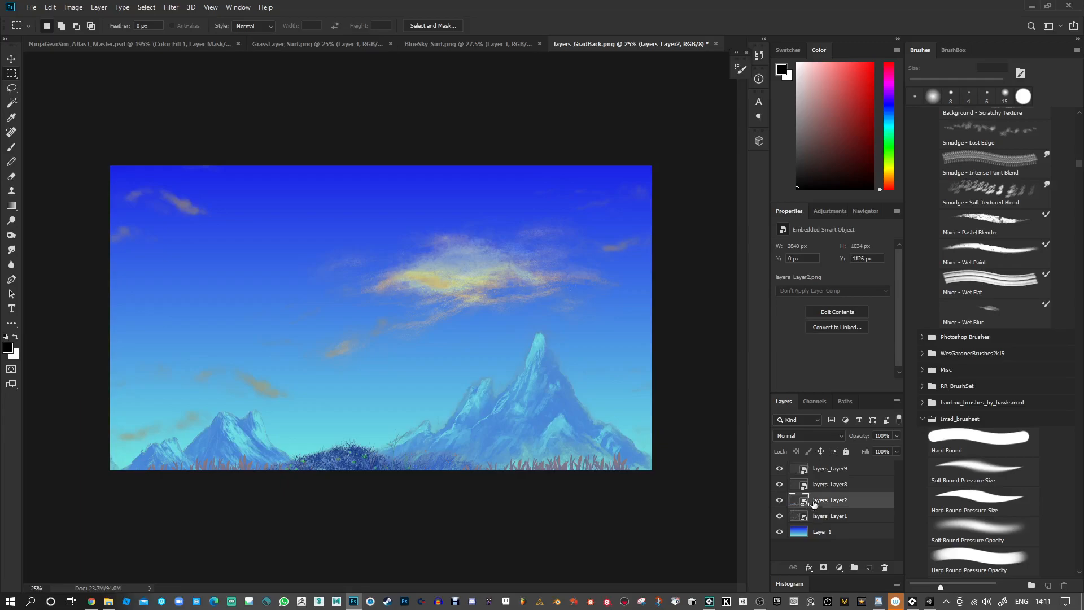
click(826, 468)
shift+click(833, 517)
right_click(833, 516)
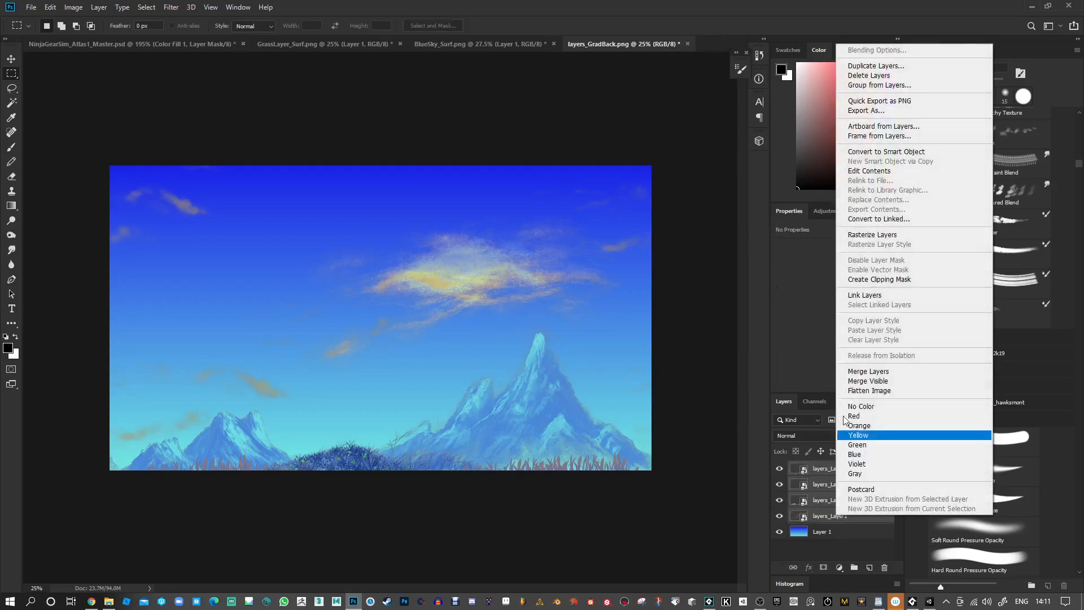
click(888, 235)
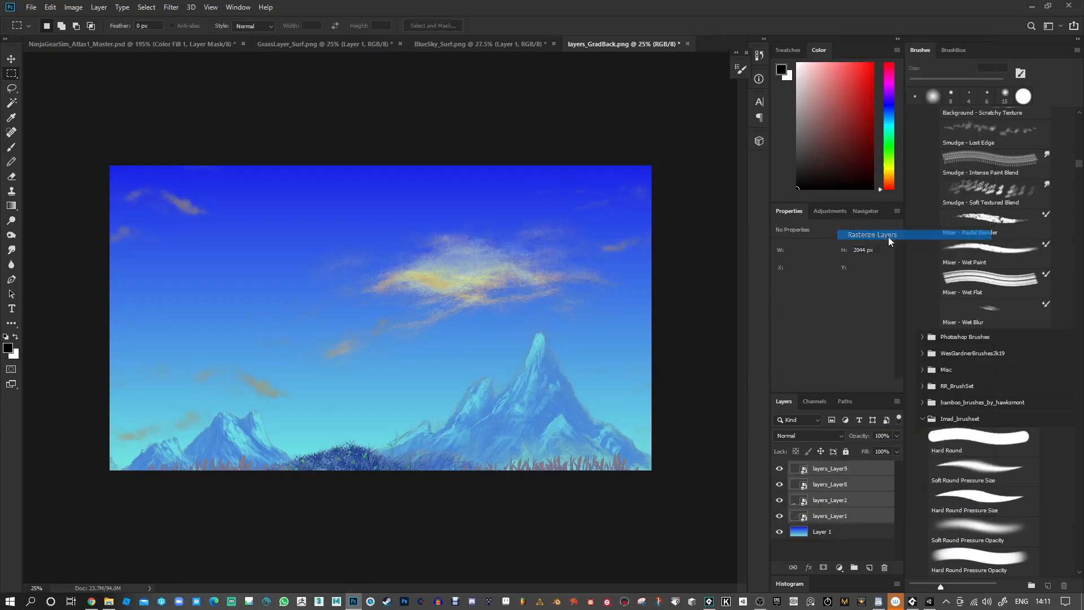
Mask layers_Layer2 from its own transparency and apply Levels to the mask with midtone 0.22 and white input 237.
click(801, 503)
ctrl+click(801, 501)
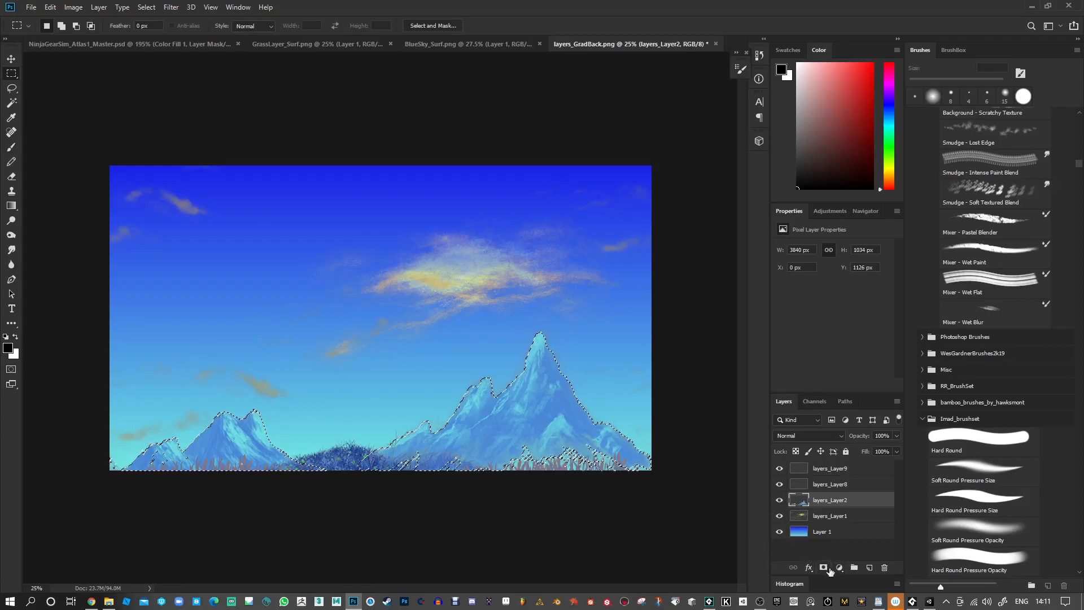
click(823, 568)
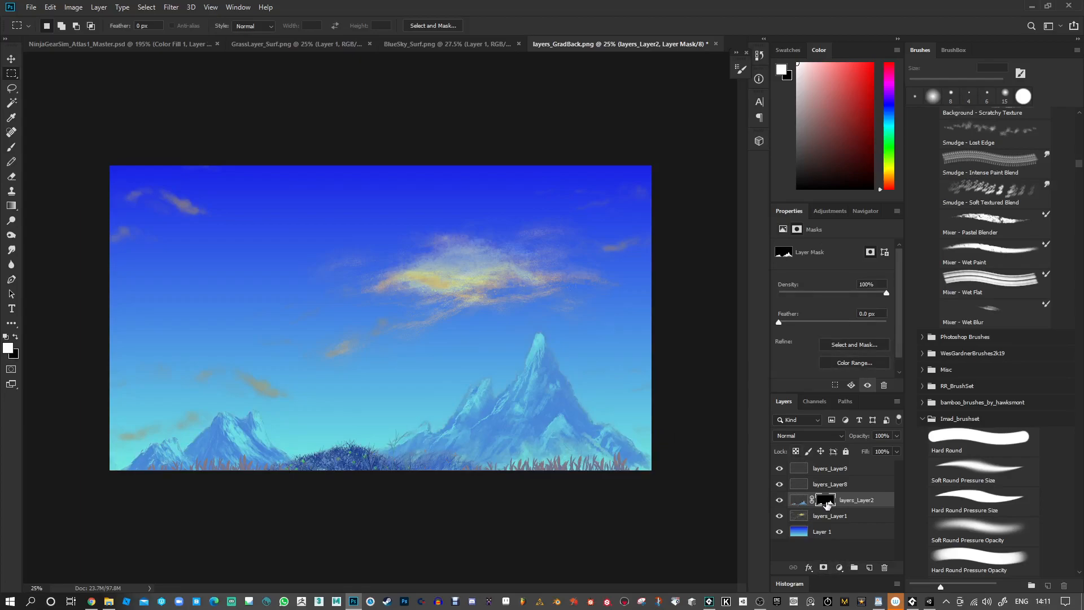
key(ctrl+l)
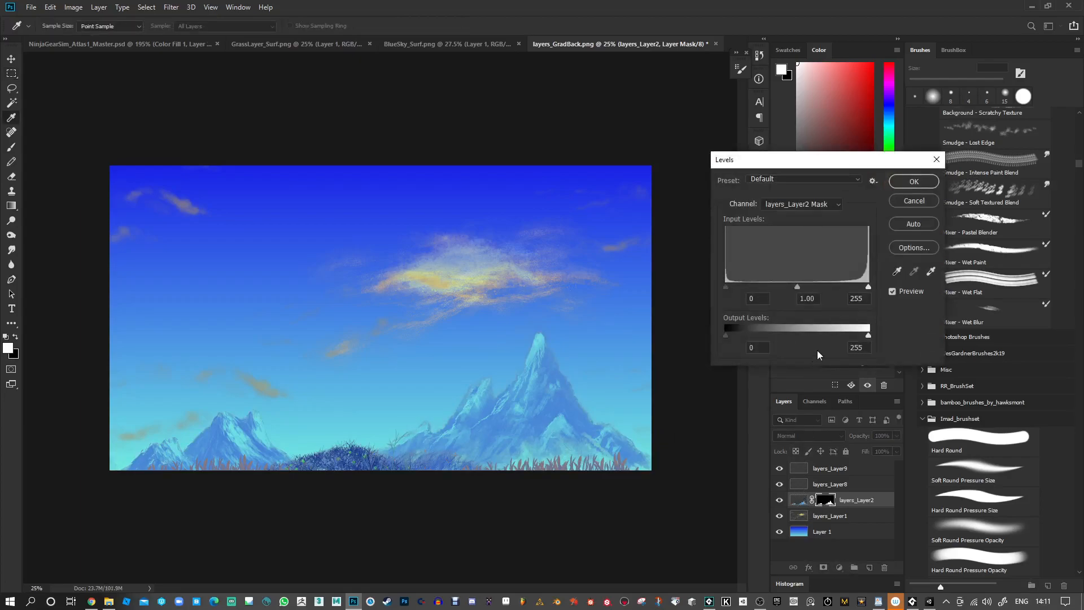
mouse_move(810, 286)
mouse_down()
mouse_move(855, 297)
mouse_move(836, 297)
mouse_move(858, 289)
mouse_up()
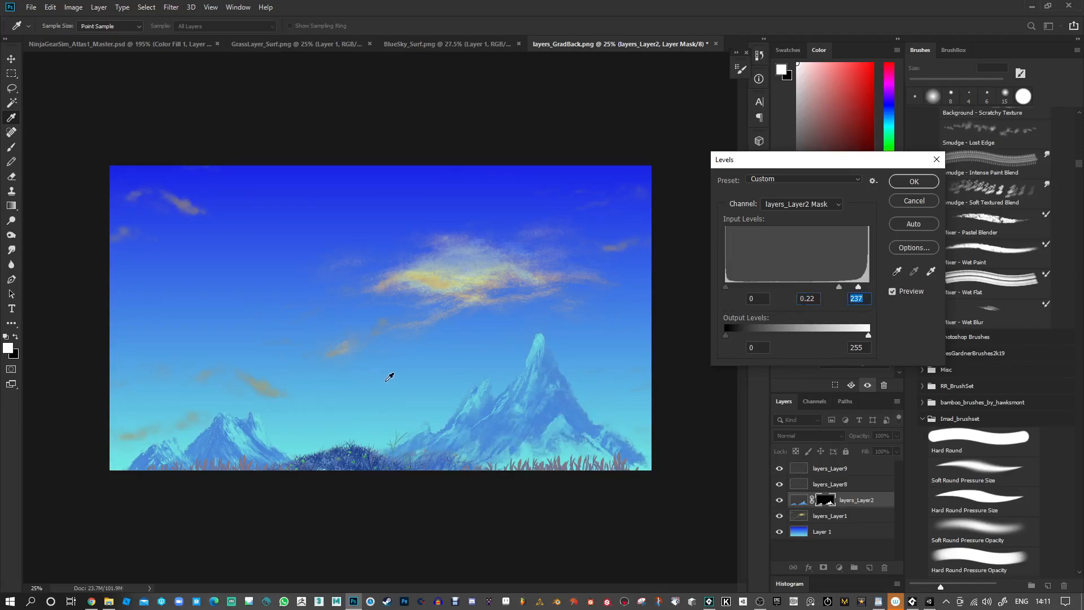
click(907, 189)
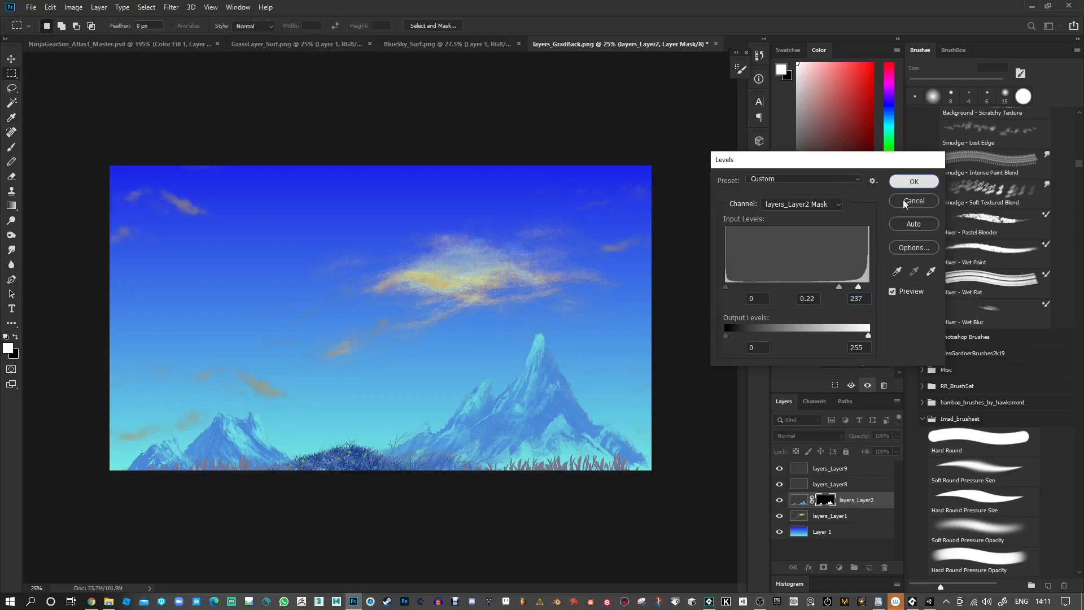
Mask the layers_Layer1 clouds from their own transparency and adjust the mask's midtones with Levels.
click(799, 518)
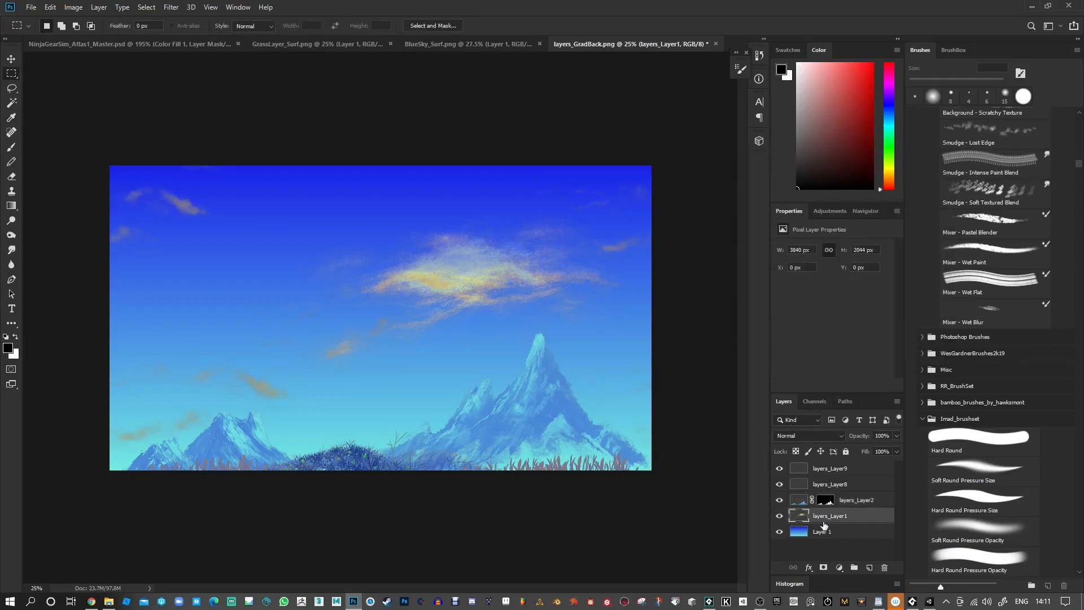
ctrl+click(801, 518)
click(824, 567)
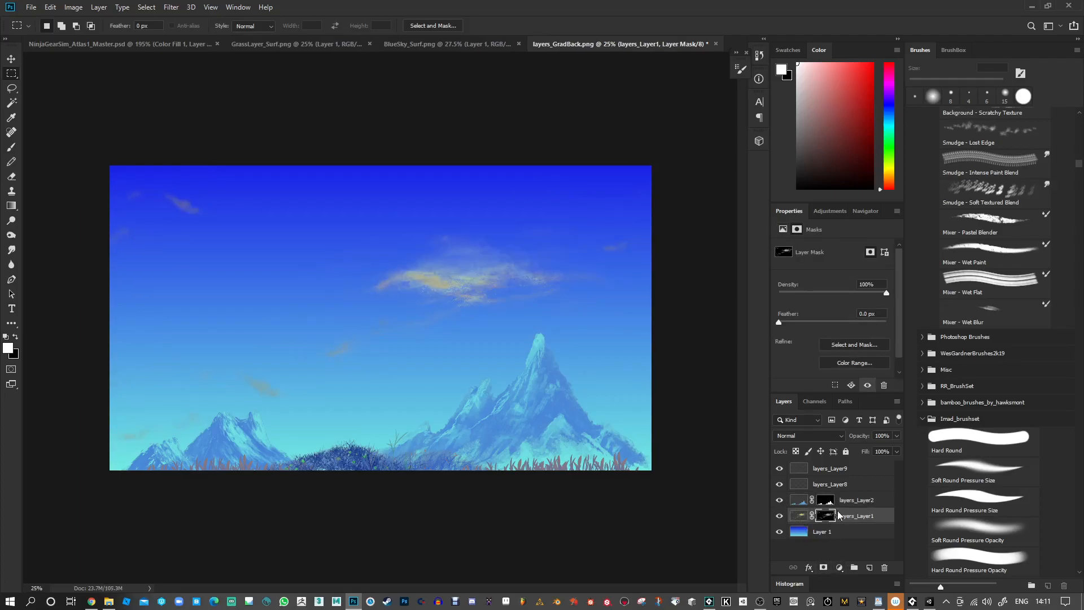
key(ctrl+l)
mouse_move(801, 286)
mouse_down()
mouse_move(872, 289)
mouse_move(803, 288)
mouse_up()
click(808, 286)
key(Return)
Brighten the layers_Layer1 cloud image with RGB Levels, using midtone 1.09 and white input 193.
click(798, 517)
key(i)
key(ctrl+l)
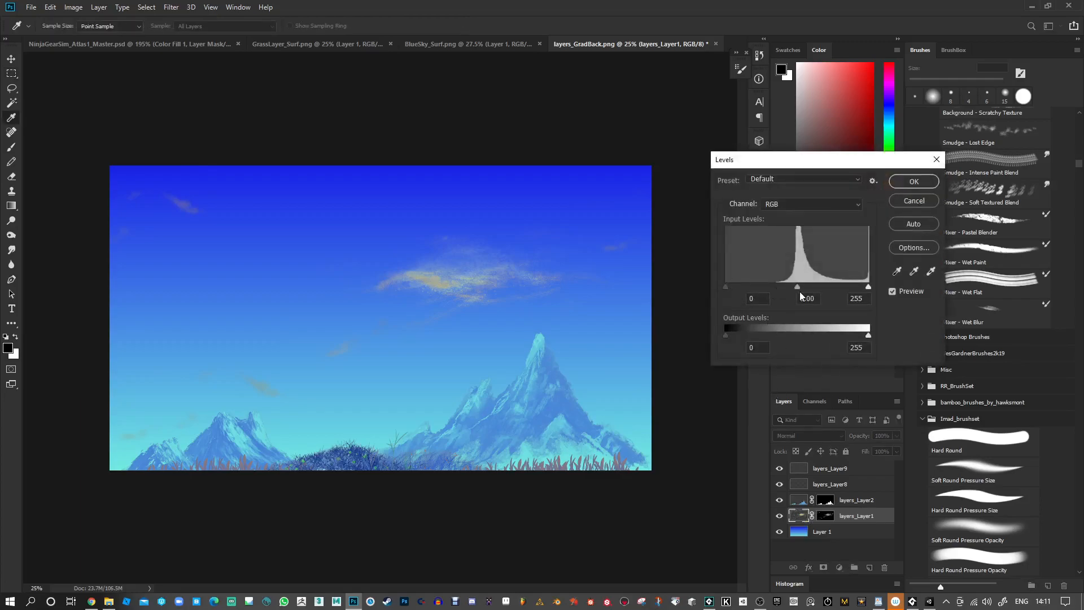
click(726, 287)
drag(869, 287, 777, 286)
key(m)
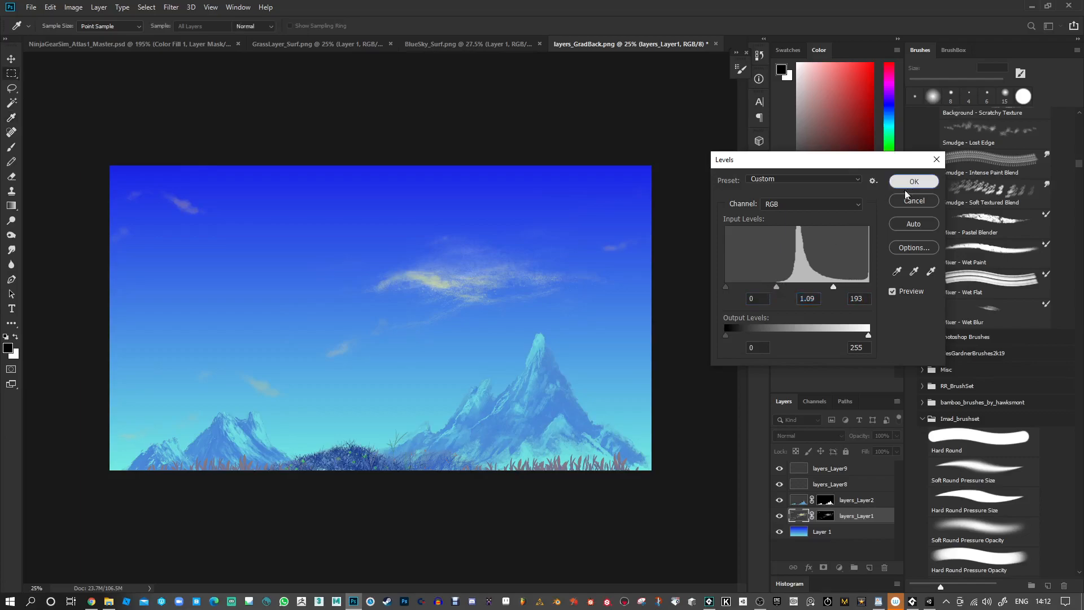
click(906, 186)
Add a transparency-based mask to layers_Layer8 and apply Levels to the mask with white input 212.
click(802, 487)
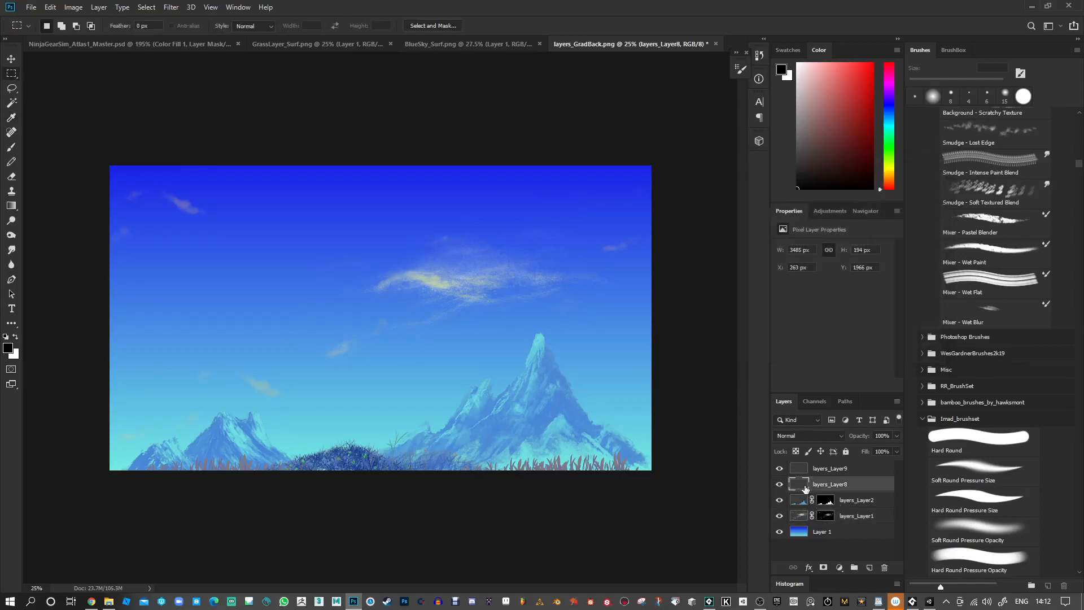
alt+click(824, 567)
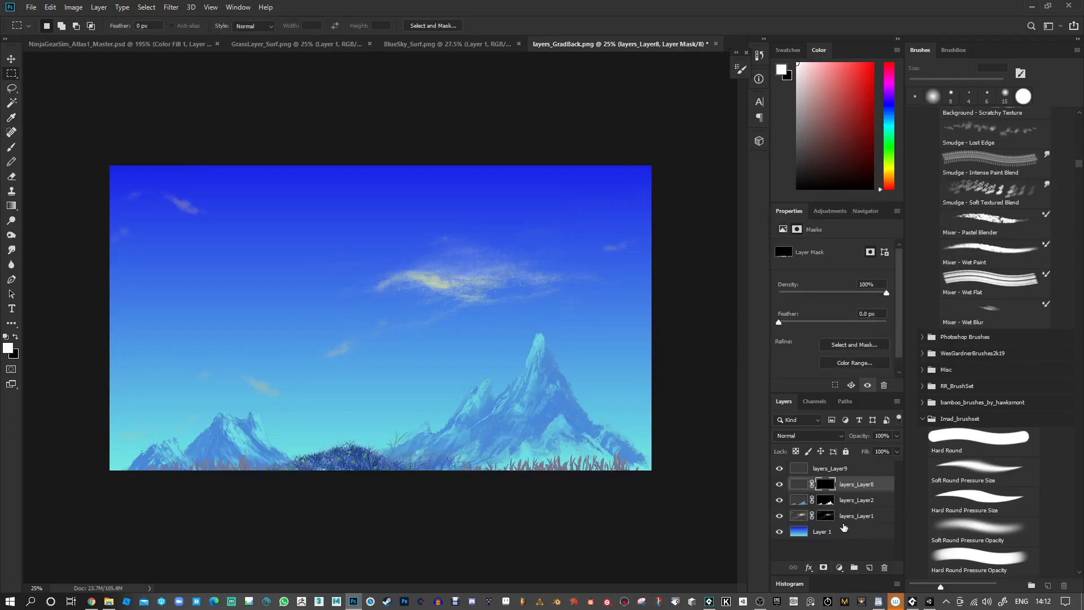
key(ctrl+l)
drag(869, 288, 845, 298)
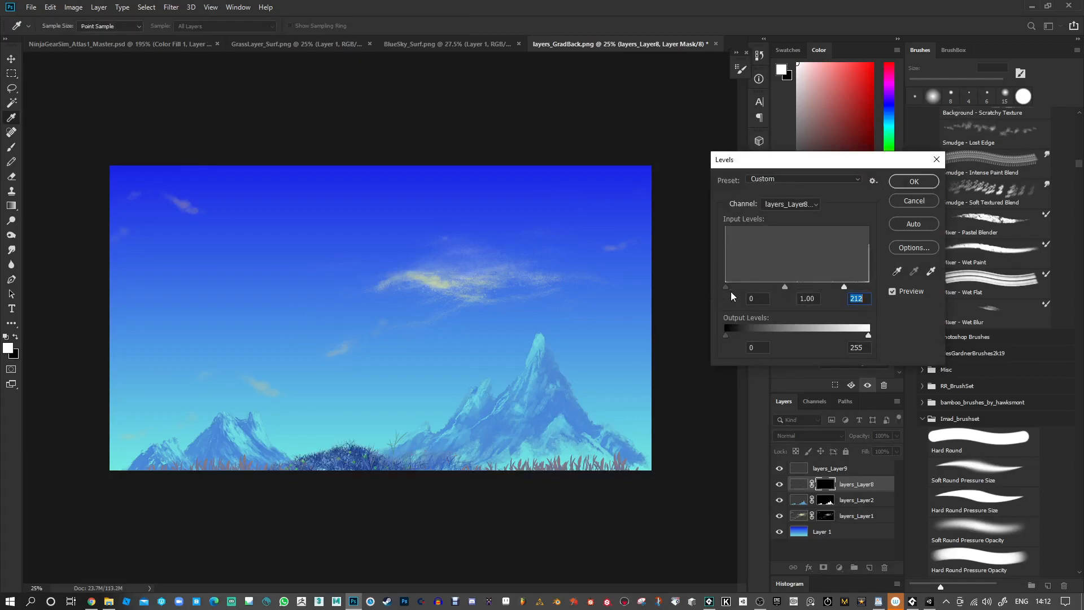
click(912, 182)
key(m)
key(d)
Mask the layers_Layer9 bush from its own transparency and adjust the mask's midtones with Levels.
click(798, 471)
ctrl+click(799, 470)
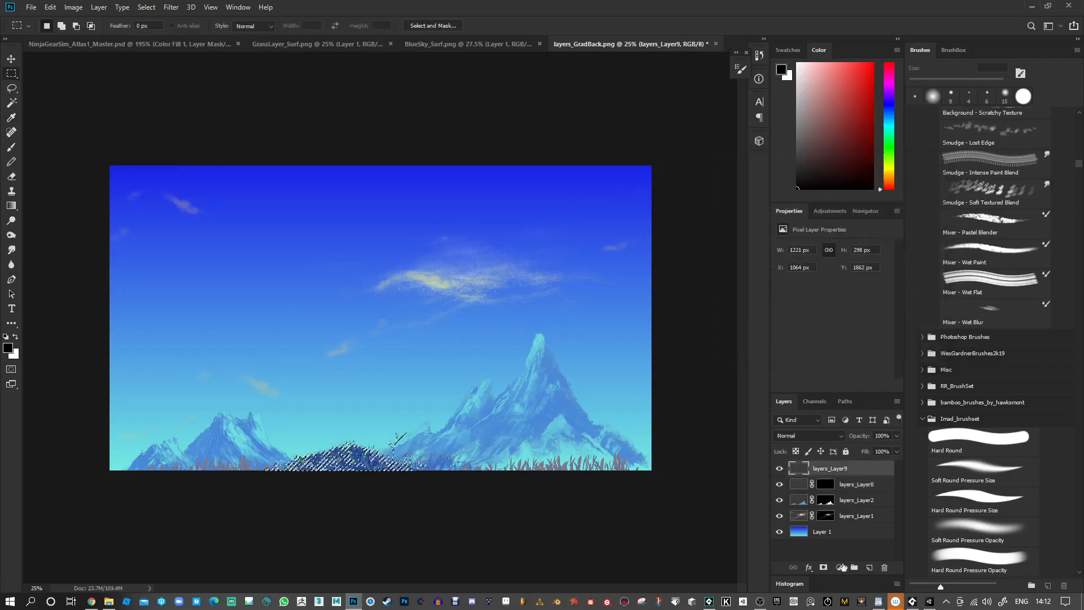
click(824, 568)
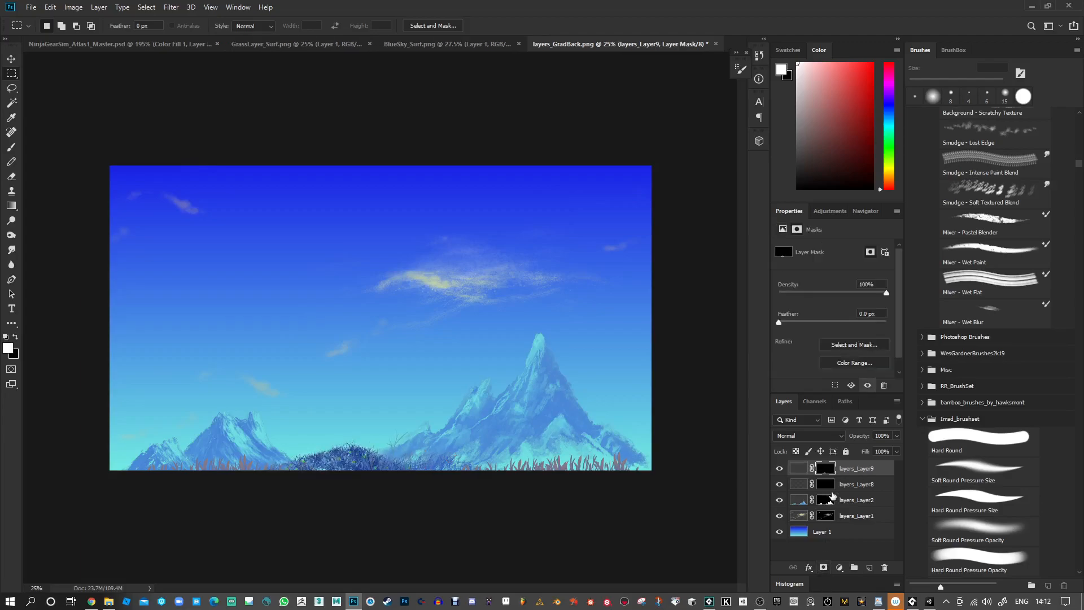
key(ctrl+l)
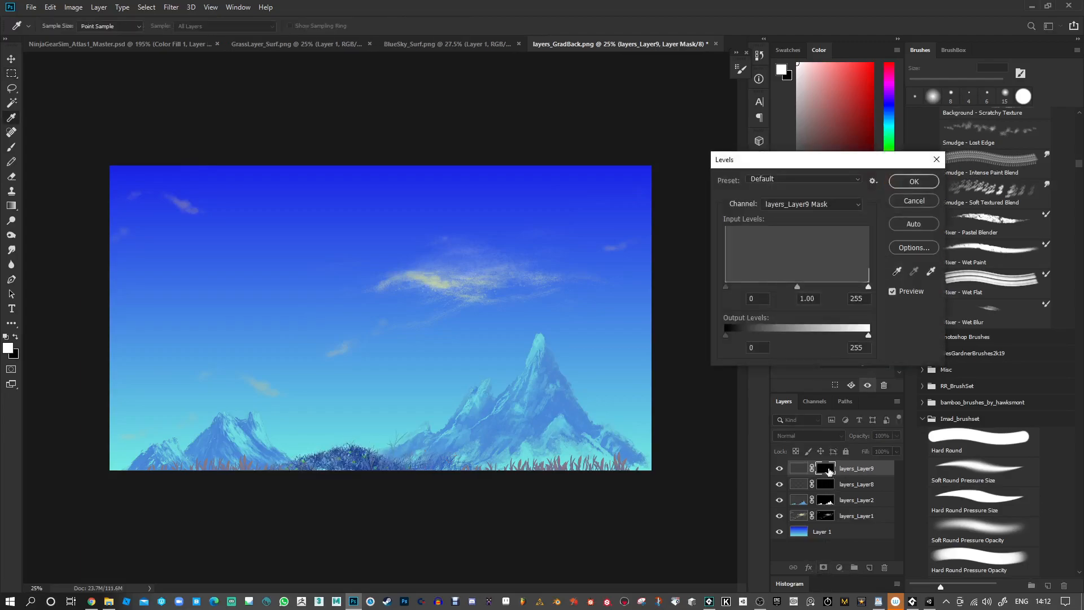
mouse_move(798, 288)
mouse_down()
mouse_move(851, 289)
mouse_move(772, 289)
mouse_move(795, 290)
mouse_up()
click(915, 183)
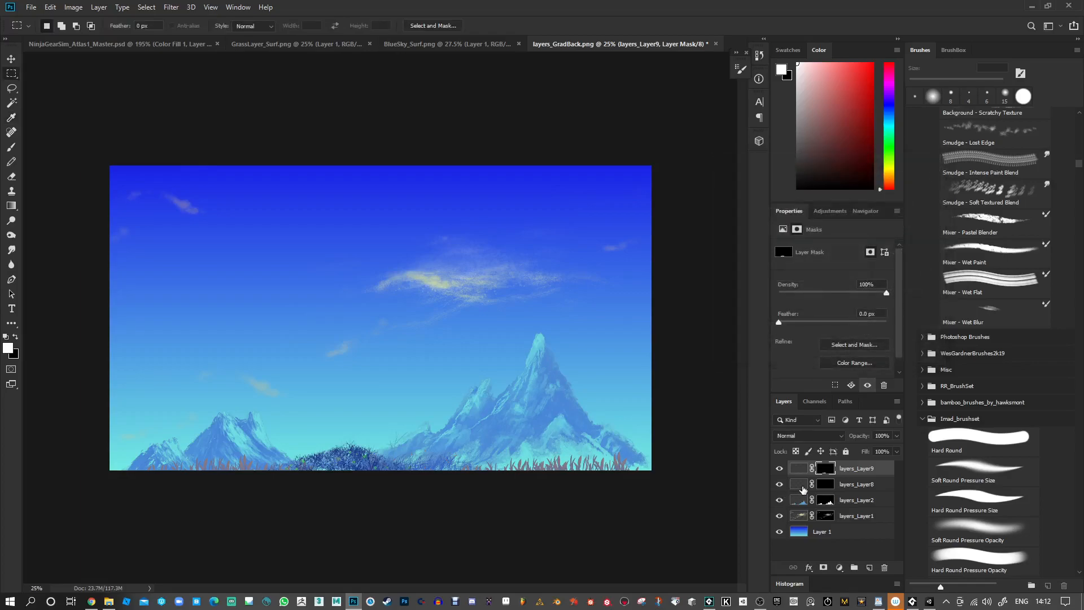
Adjust the colour of the layers_Layer8 grass image with Hue/Saturation.
click(799, 484)
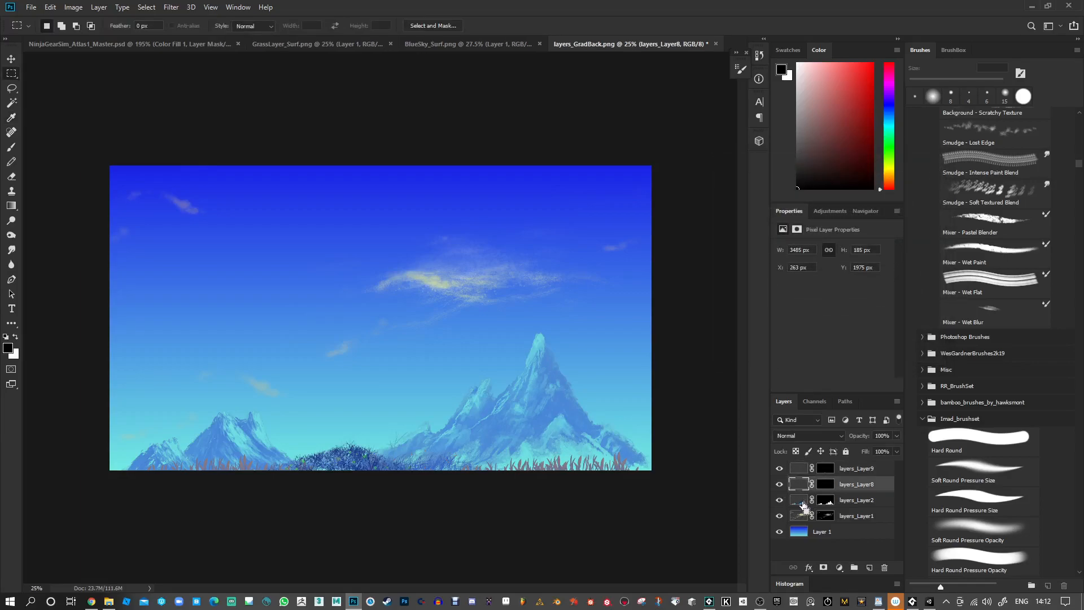
key(ctrl+u)
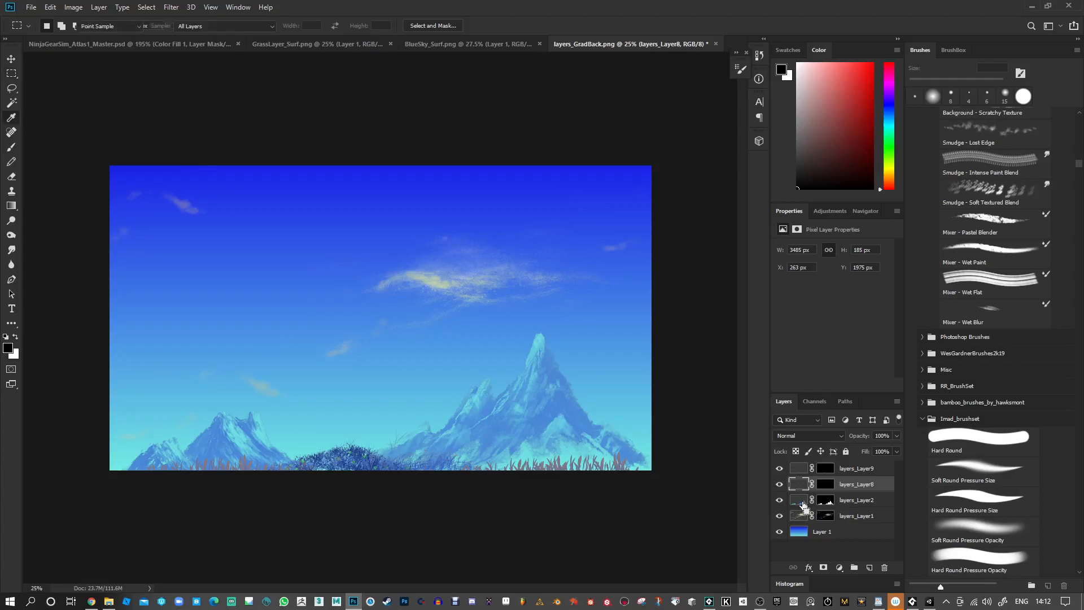
mouse_move(951, 486)
mouse_down()
mouse_move(966, 488)
mouse_move(865, 487)
mouse_move(952, 491)
mouse_up()
mouse_move(921, 456)
mouse_down()
mouse_move(944, 460)
mouse_move(904, 459)
mouse_move(915, 457)
mouse_up()
click(1039, 419)
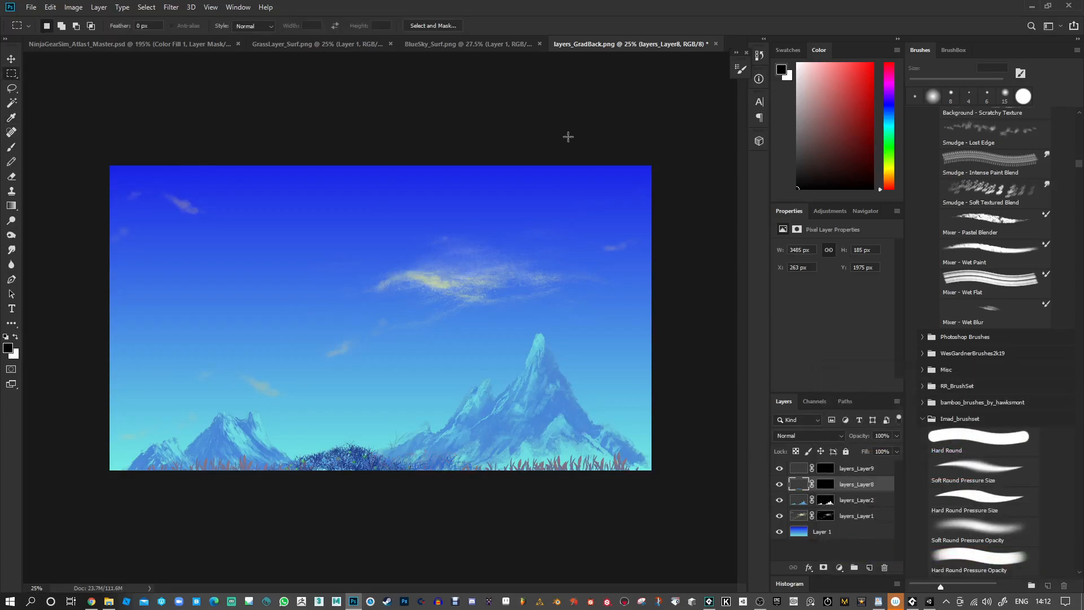
Switch to the Unity ParallaxEffect project, widen the Scene and Game views, and orbit the scene to show the camera and light.
click(930, 601)
click(546, 235)
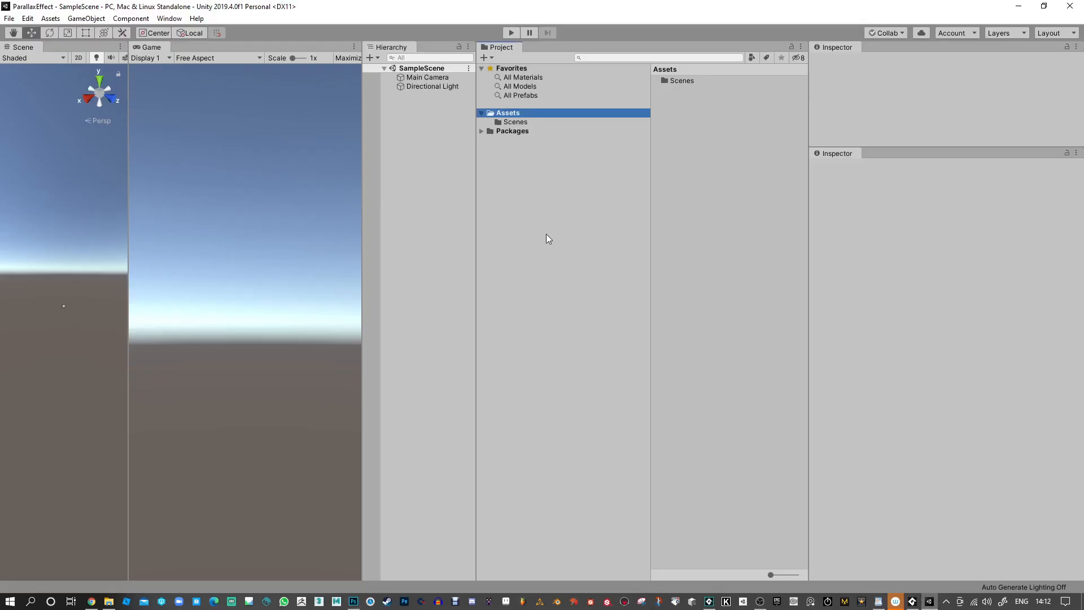
drag(364, 202, 683, 202)
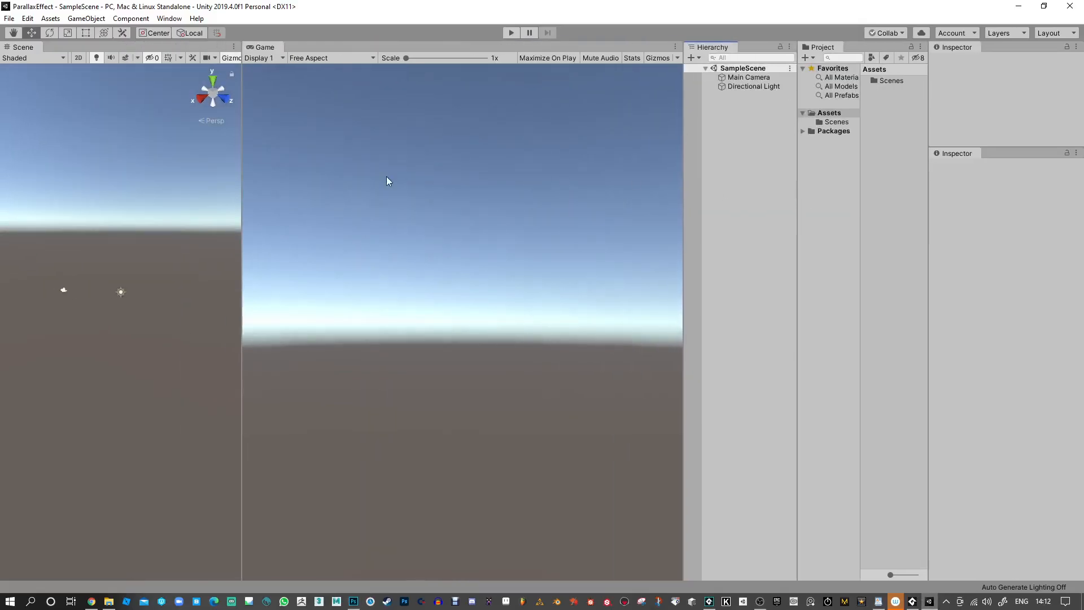
drag(244, 178, 489, 179)
middle_drag(338, 218, 338, 337)
alt+drag(339, 337, 397, 313)
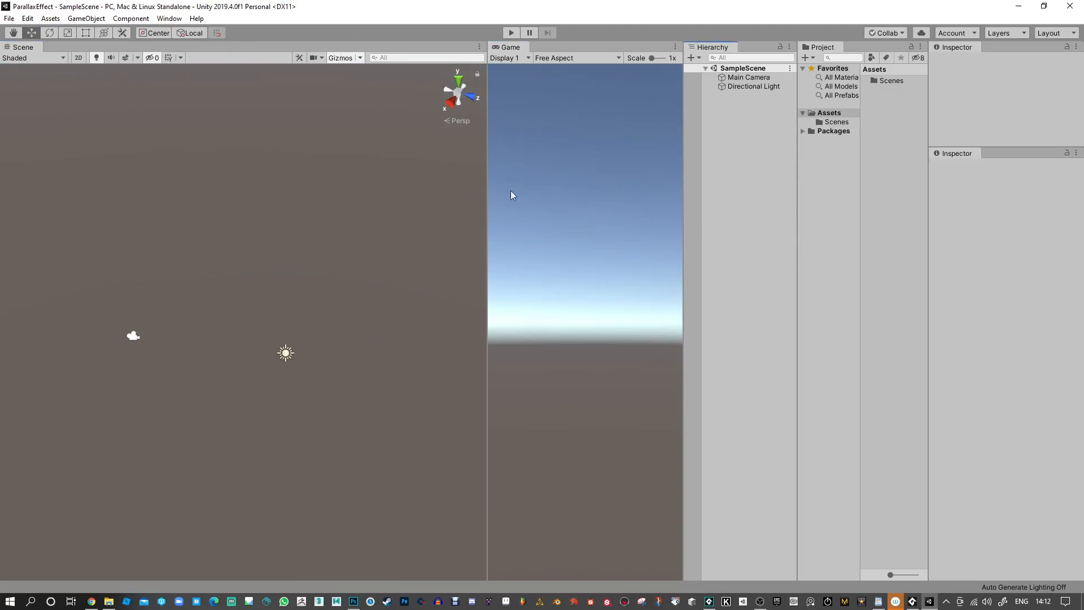
drag(485, 195, 461, 196)
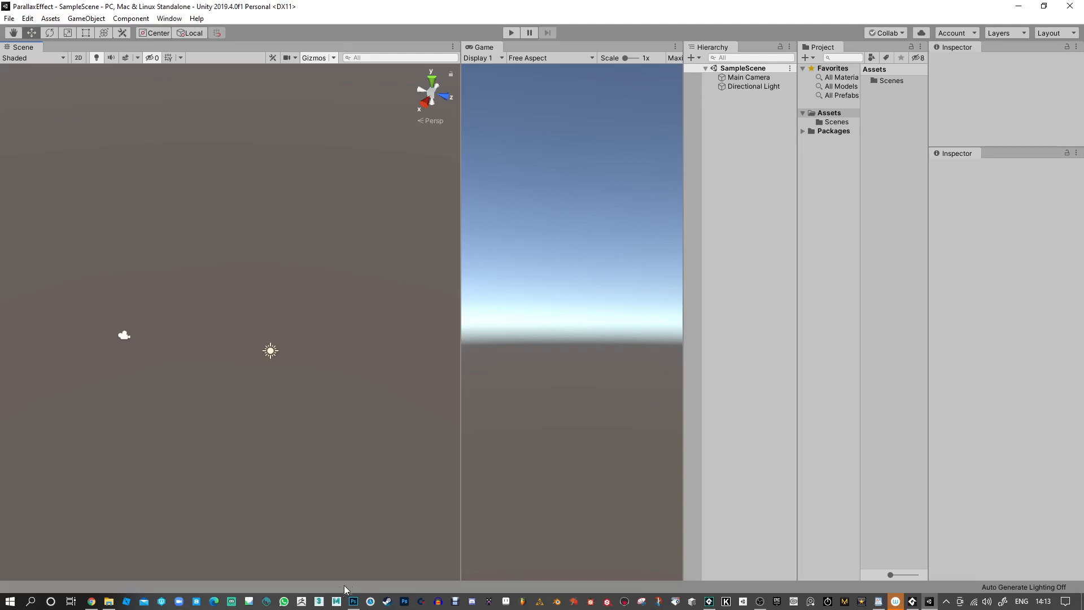
Launch Blender, dismiss its splash screen and delete the default cube.
click(558, 602)
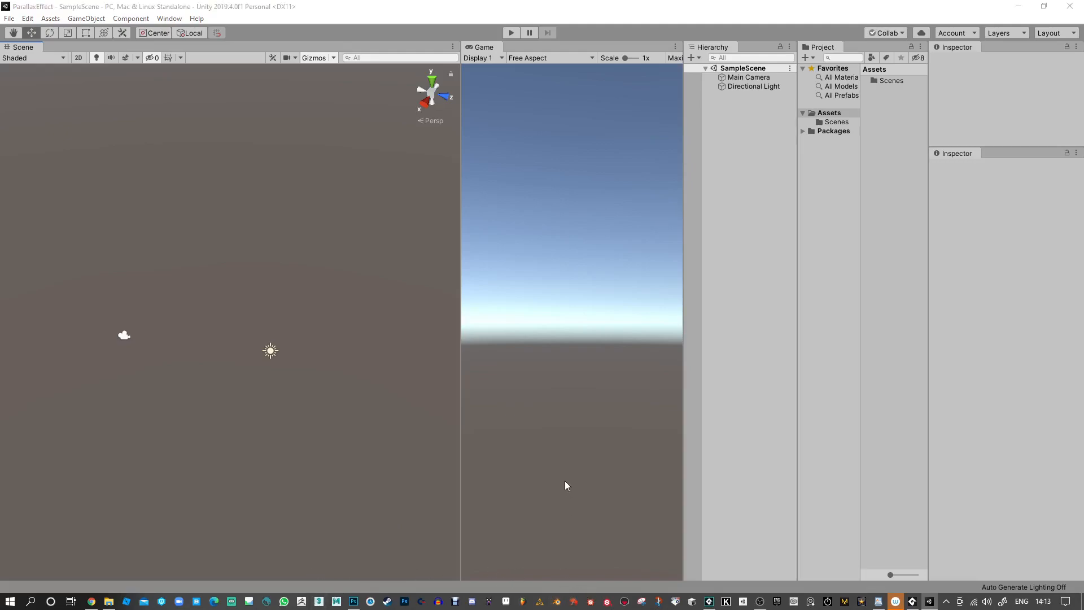
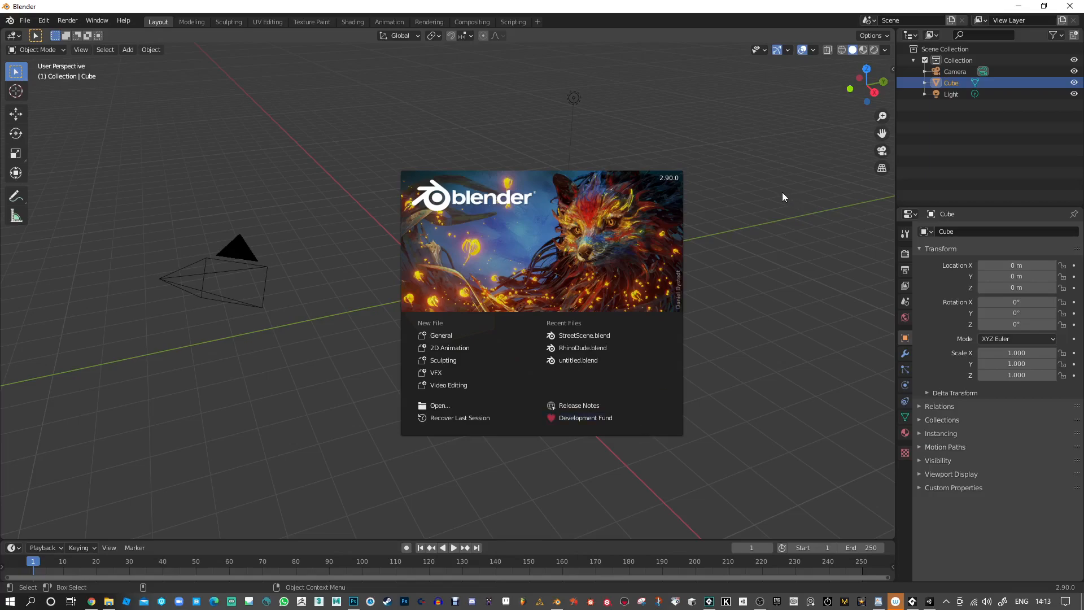
click(783, 193)
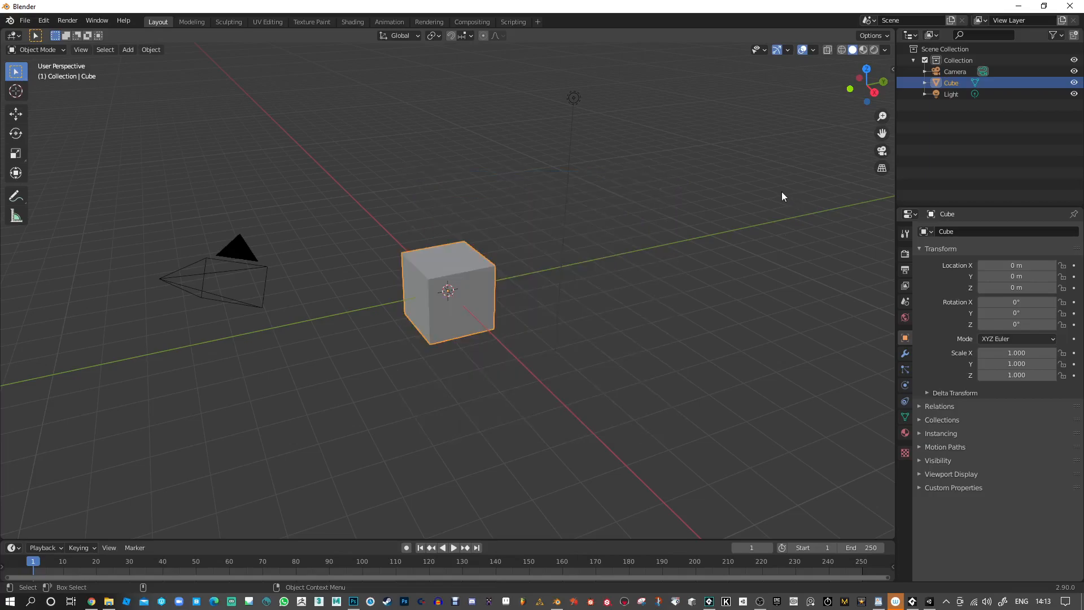
key(Delete)
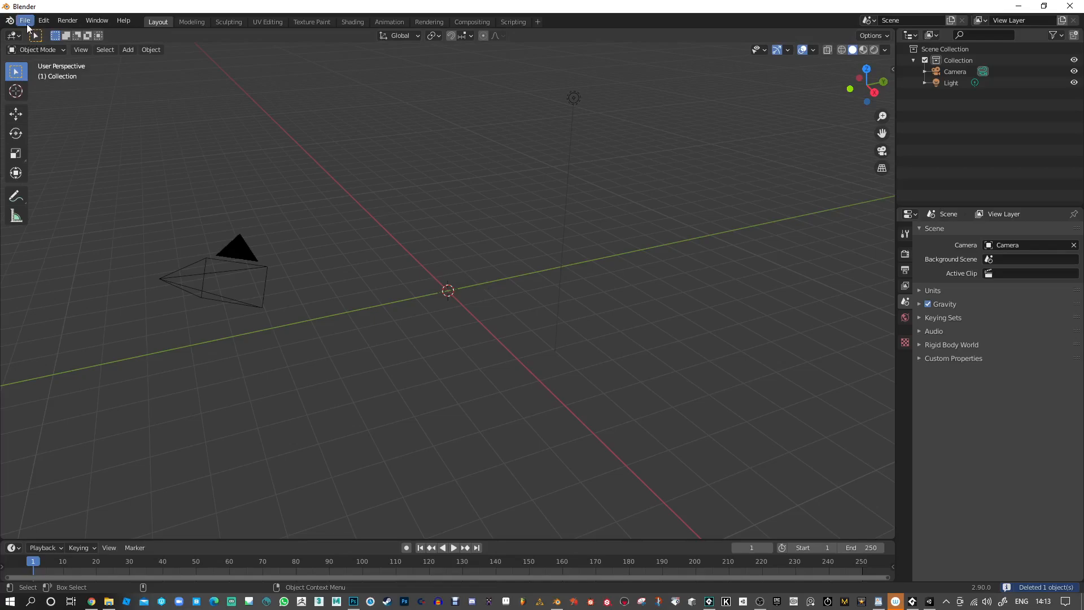
Add a cylinder mesh to the scene.
click(125, 51)
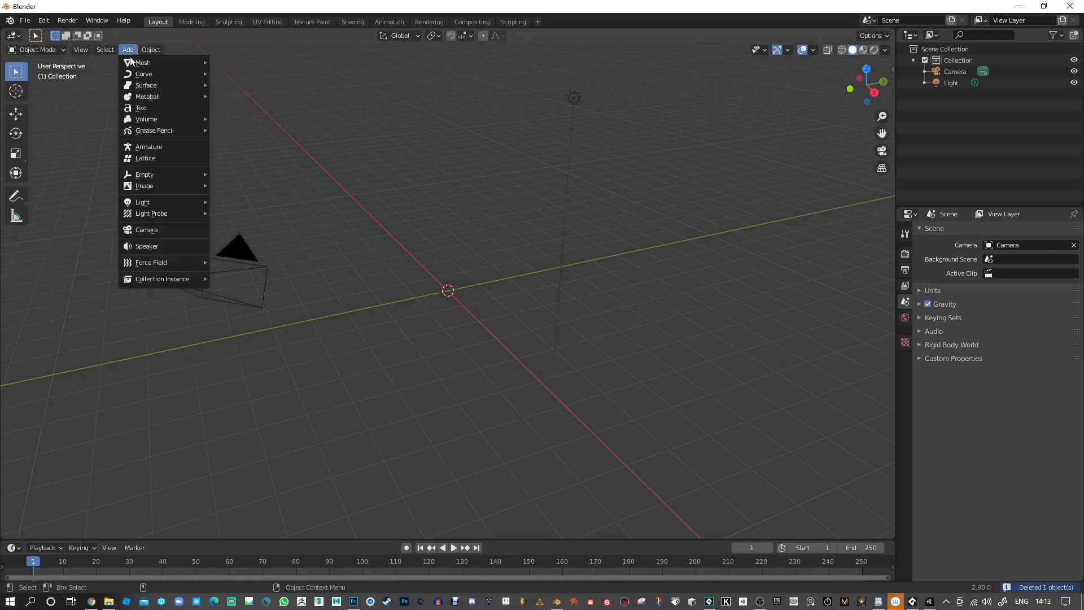
mouse_move(144, 63)
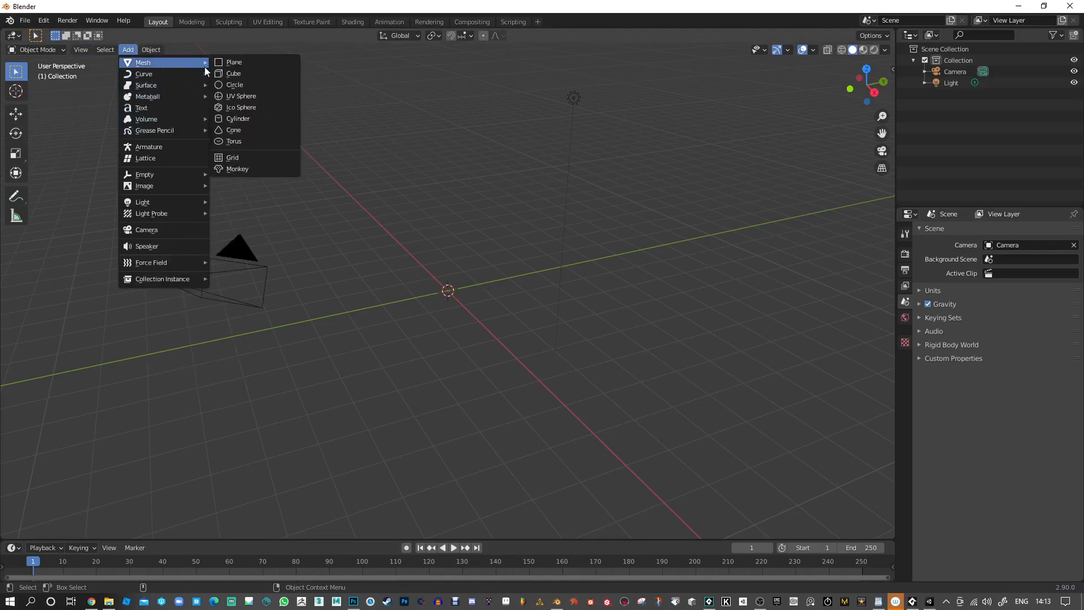
click(240, 119)
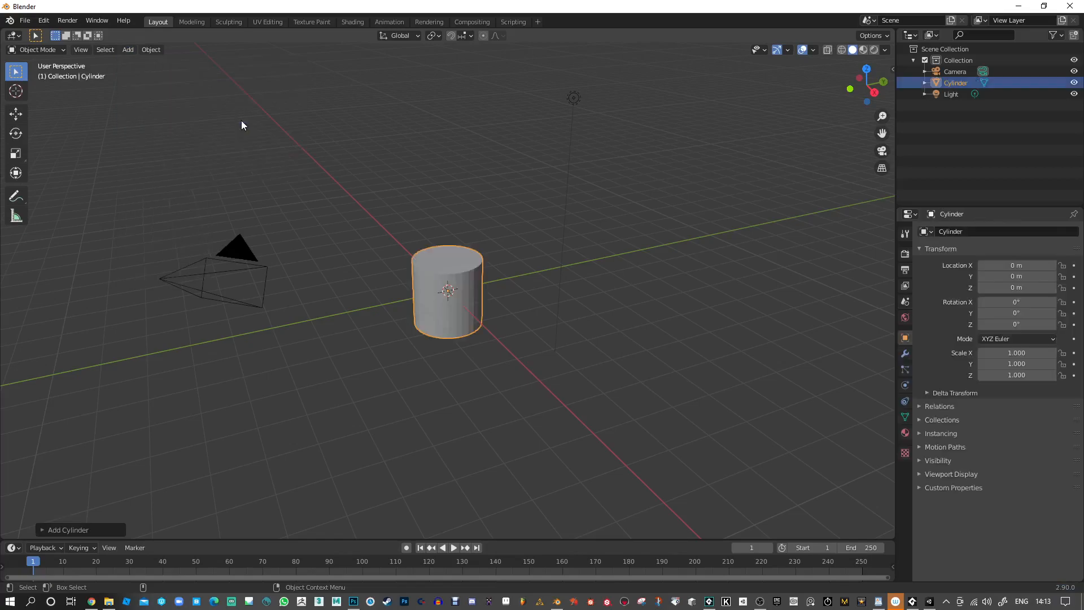
scroll(447, 272, up, 3)
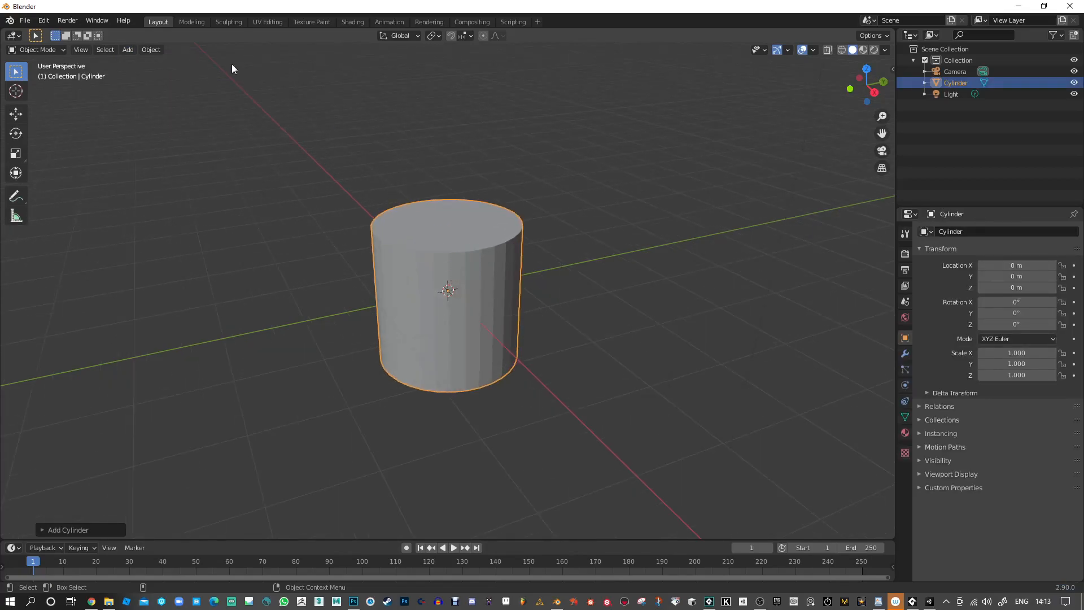
Put the cylinder in Edit Mode with face selection and delete its top cap face.
click(62, 50)
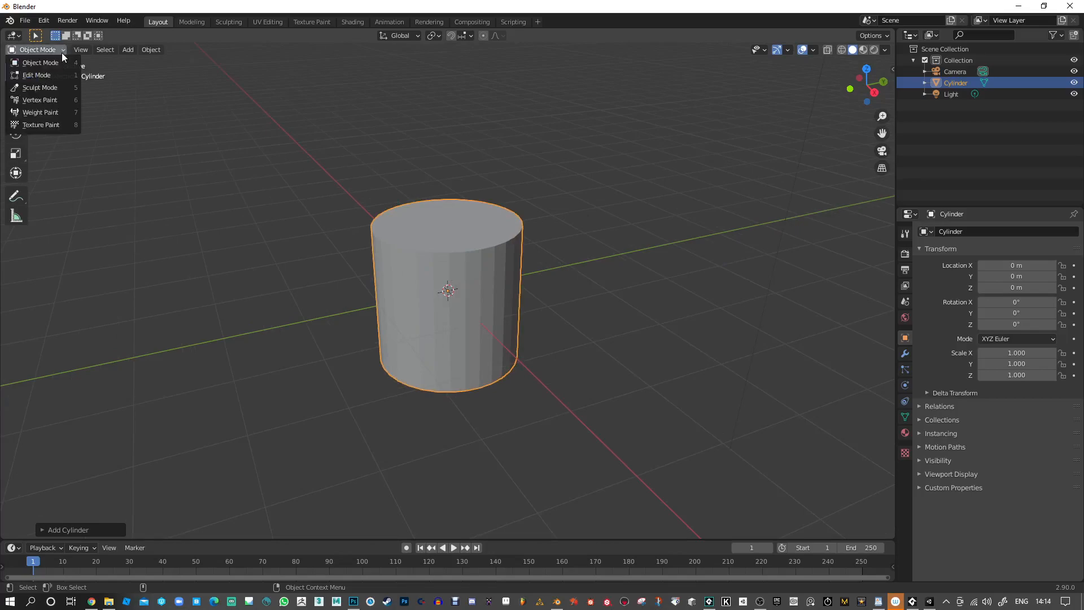
click(43, 76)
middle_drag(465, 128, 474, 143)
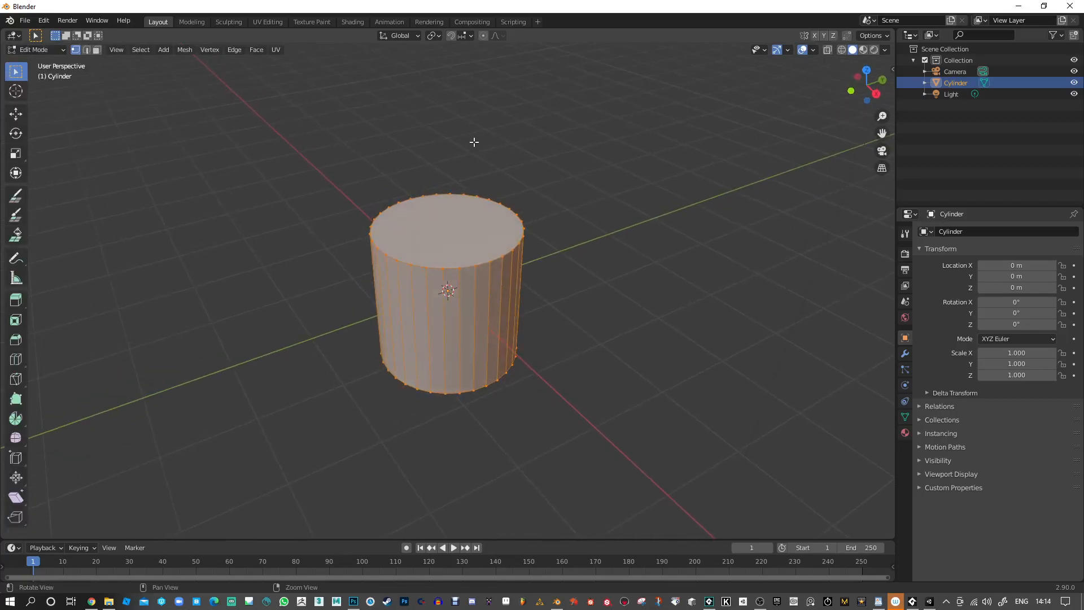
click(96, 50)
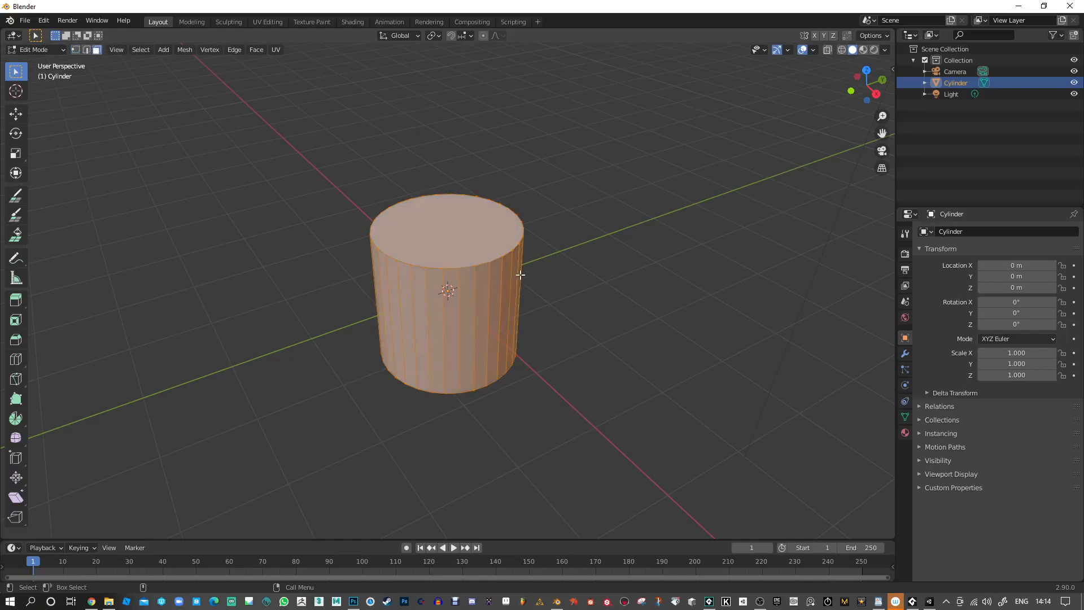
click(462, 235)
key(x)
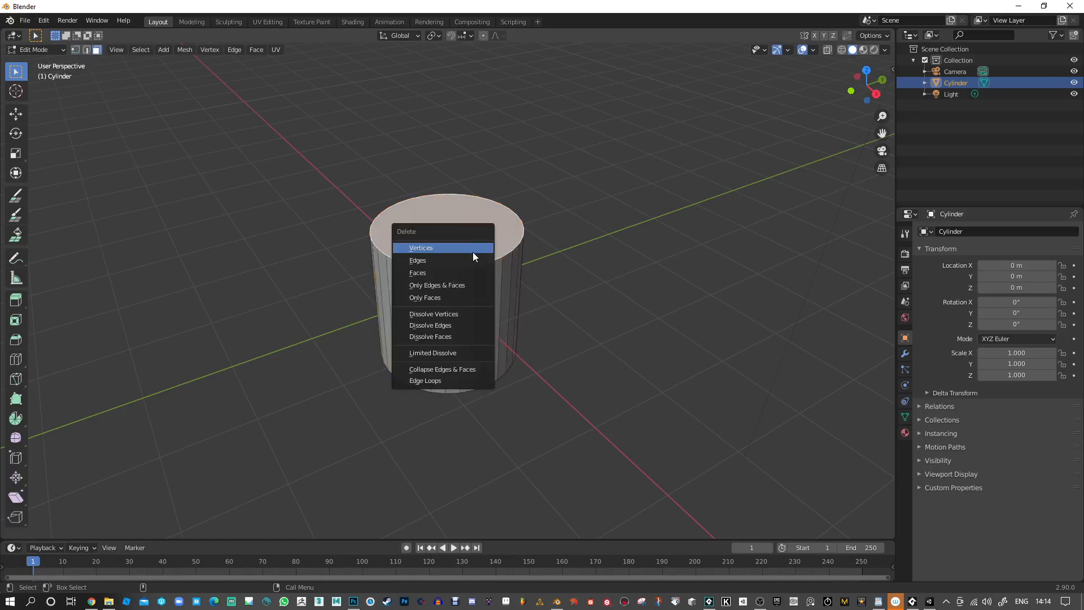
click(436, 273)
Delete the cylinder's bottom cap face to leave an open tube.
middle_drag(600, 322, 423, 328)
click(423, 327)
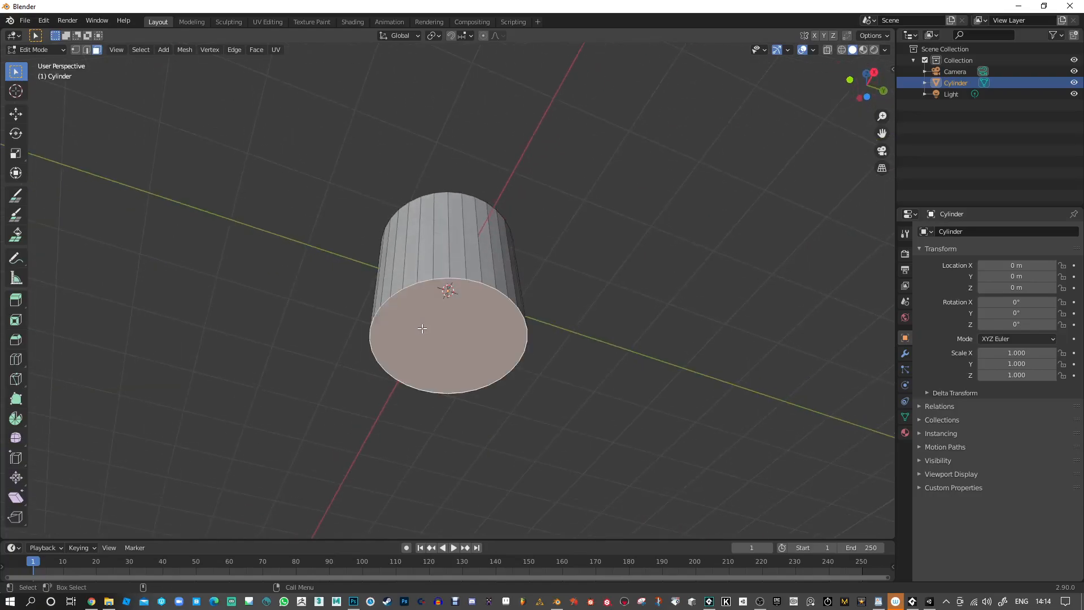
key(x)
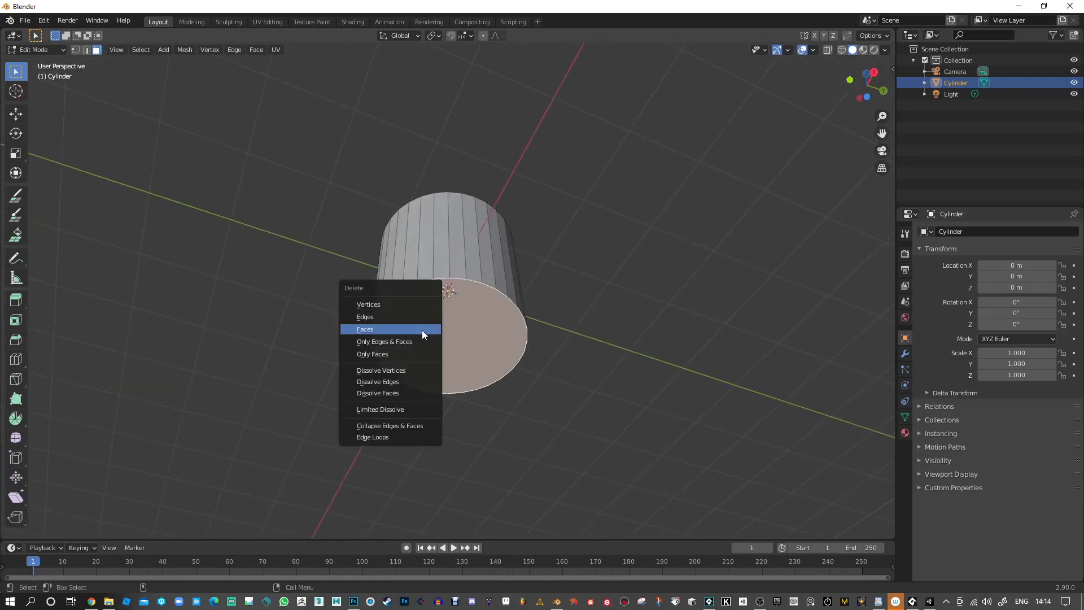
click(383, 329)
middle_drag(618, 288, 632, 408)
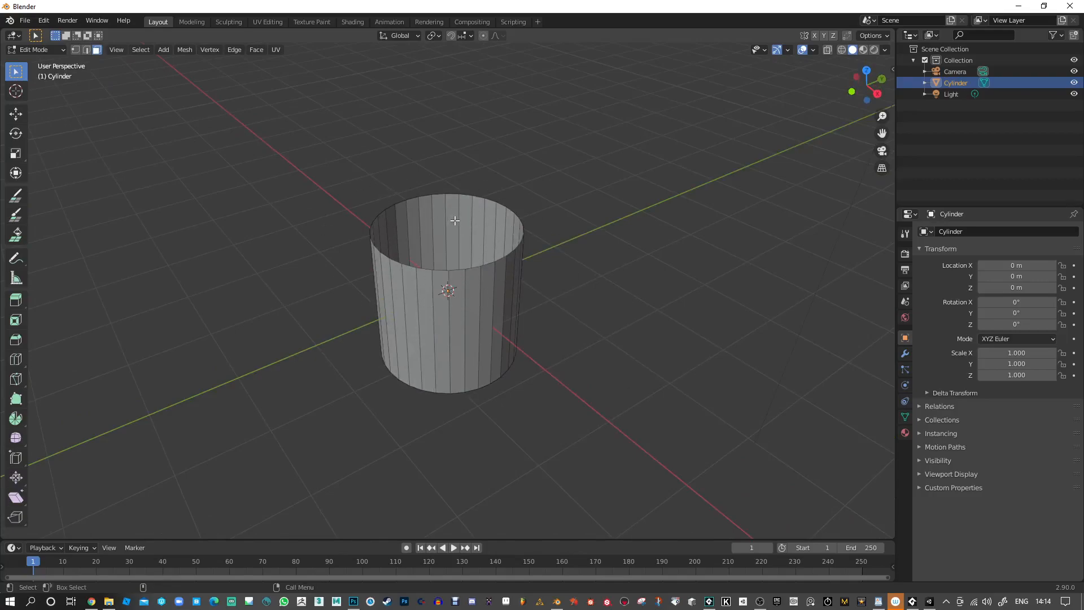
Select all of the tube's wall faces.
middle_drag(579, 346, 514, 288)
click(480, 308)
alt+drag(542, 237, 536, 252)
mouse_move(536, 253)
alt+right_down()
mouse_move(537, 274)
mouse_move(544, 238)
alt+right_up()
drag(622, 151, 295, 429)
mouse_move(627, 344)
middle_down()
mouse_move(599, 395)
mouse_move(618, 336)
middle_up()
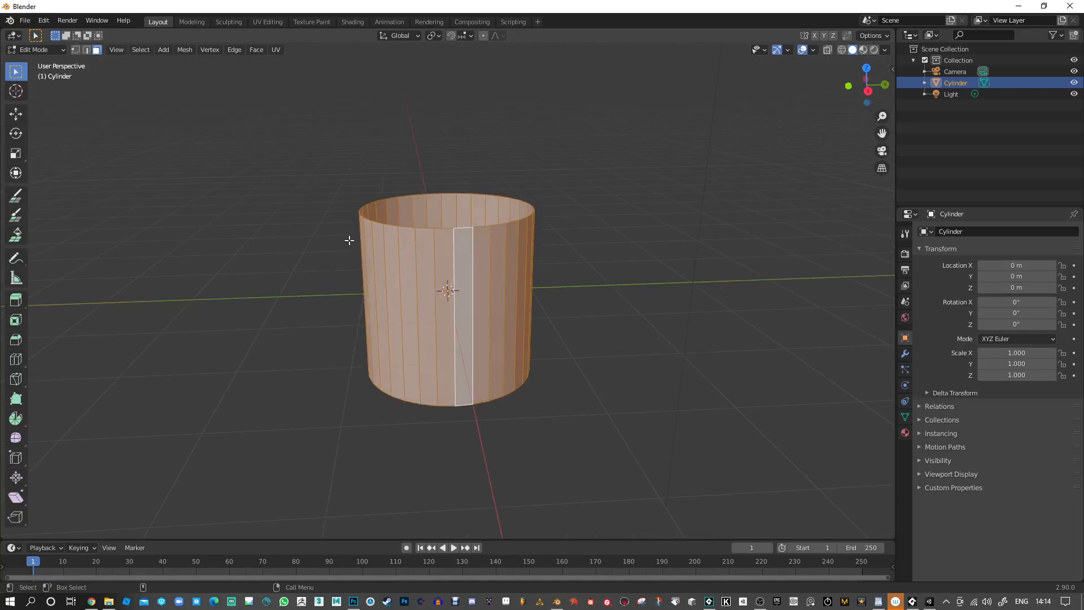
Show the active tool settings and the viewport sidebar with the selection's Item transform values.
click(906, 233)
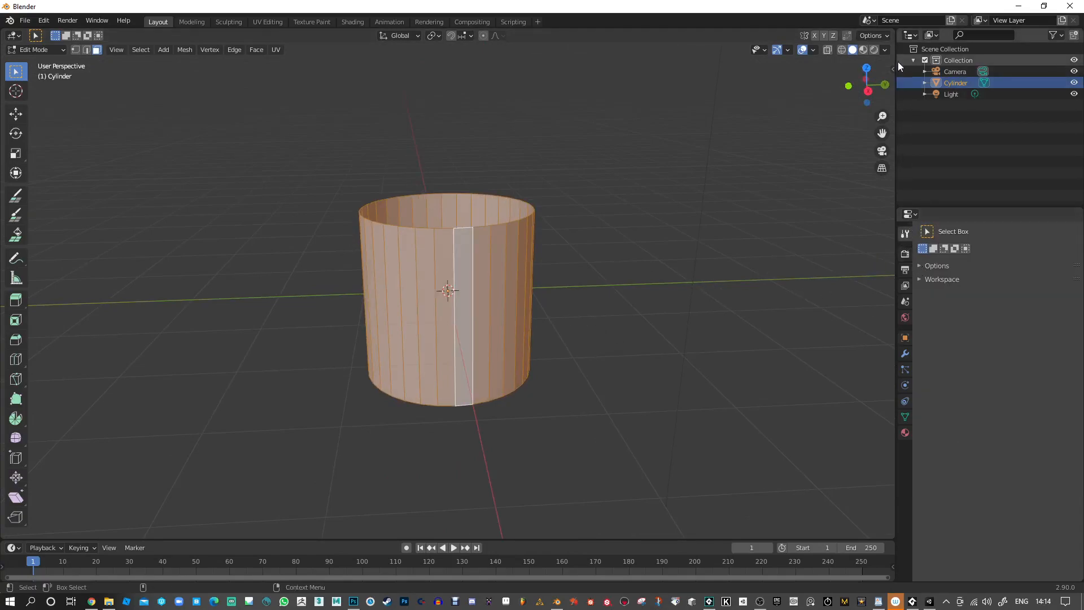
key(n)
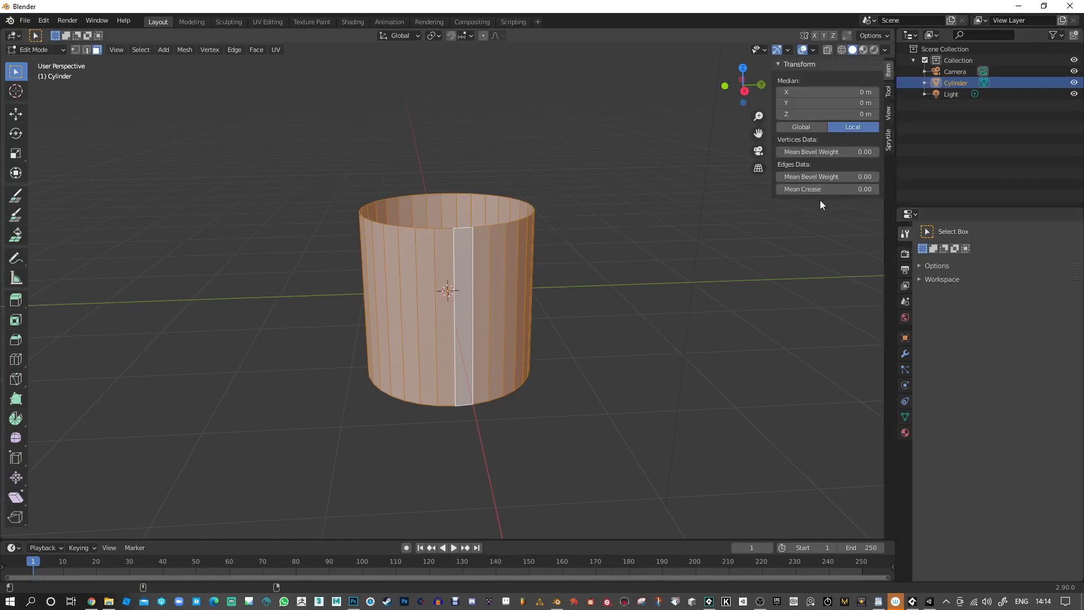
click(889, 92)
click(889, 72)
Flip the normals of the selected wall faces and clear the selection.
click(186, 50)
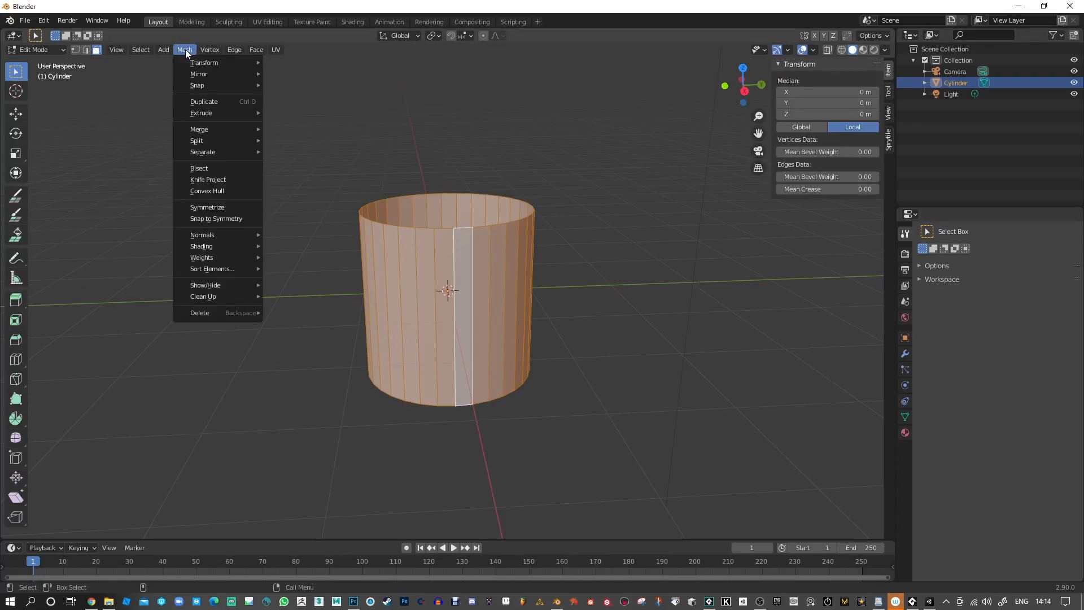
mouse_move(203, 235)
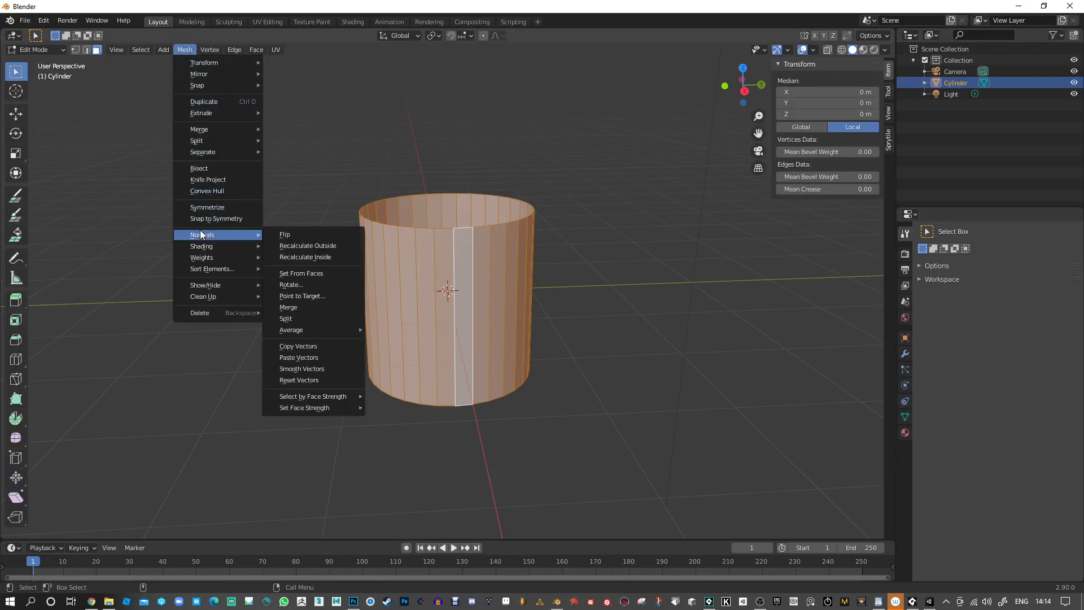
click(295, 238)
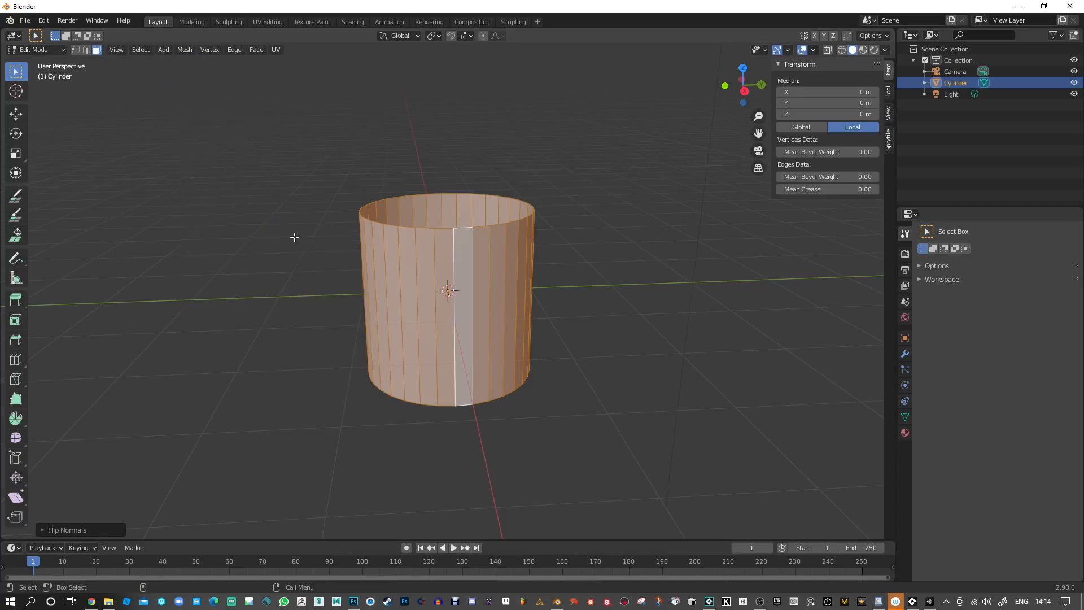
middle_drag(644, 325, 643, 334)
click(463, 135)
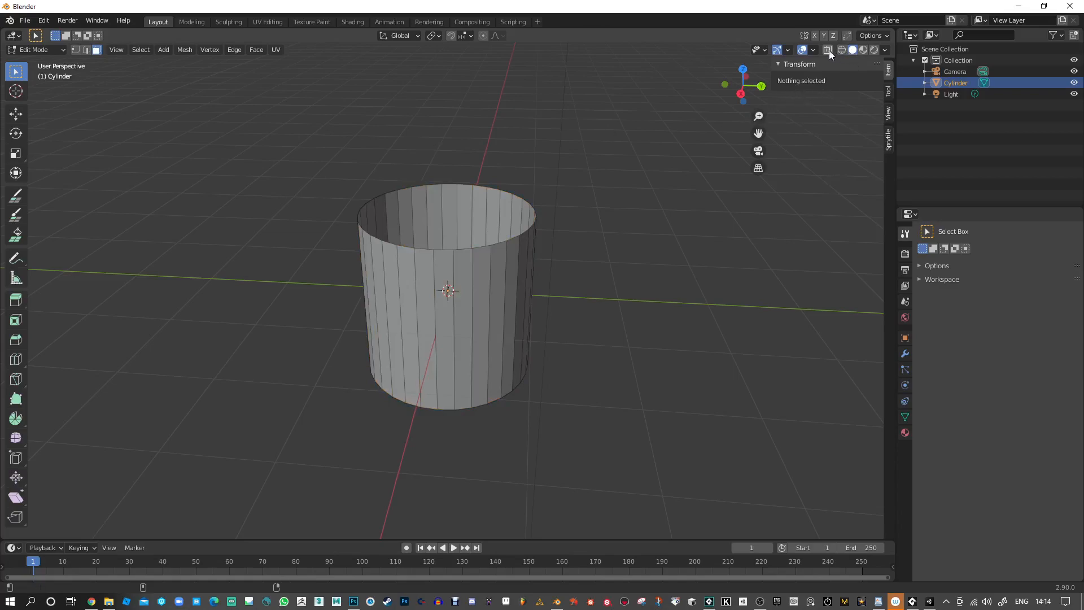
Turn on Backface Culling in the viewport shading and inspect the tube's face directions from several angles.
click(814, 49)
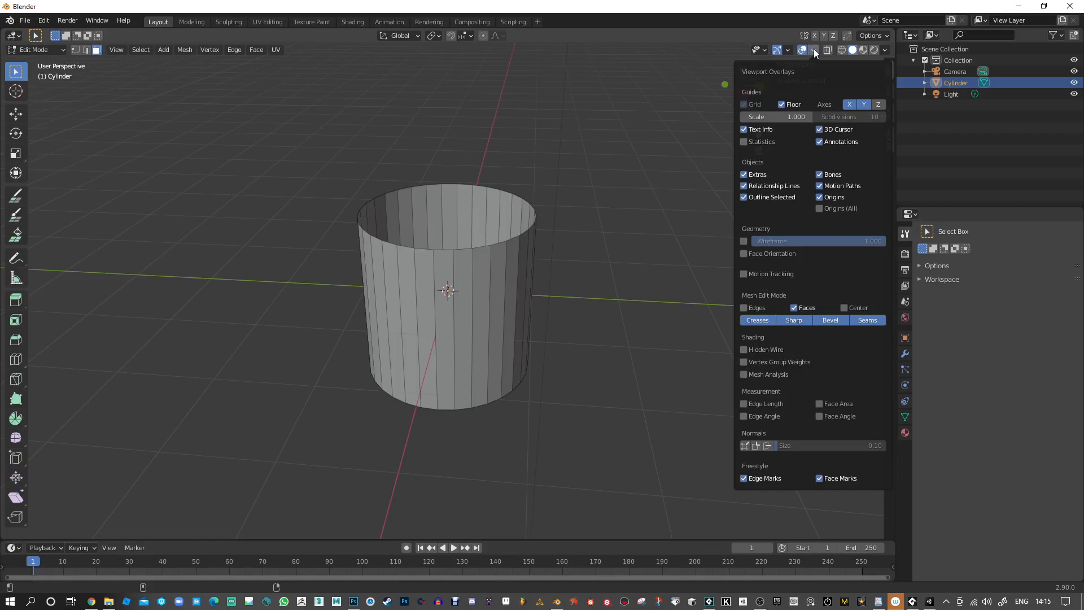
click(885, 50)
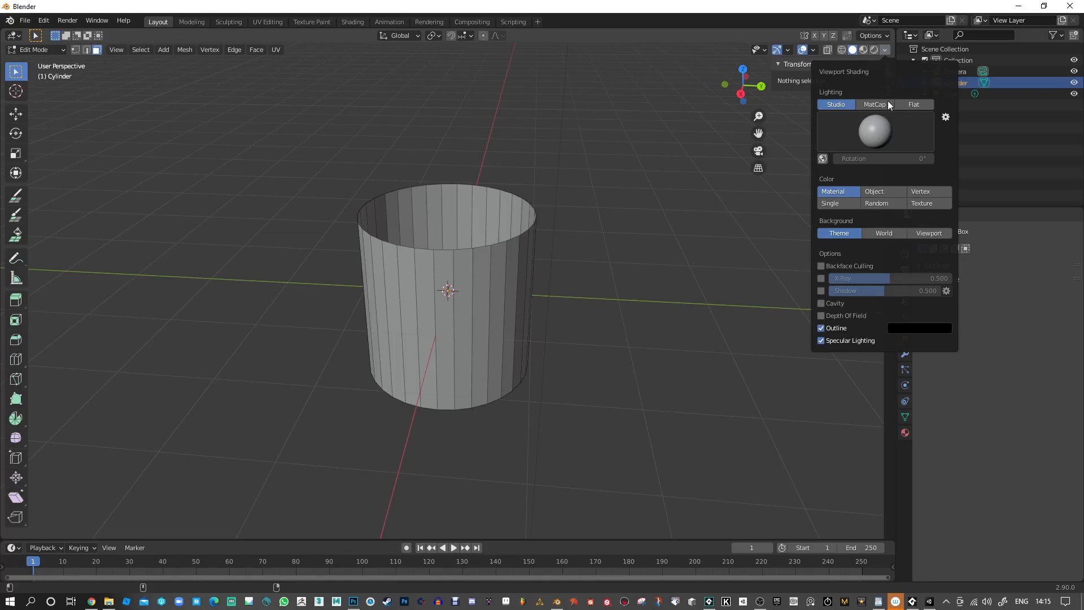
click(824, 265)
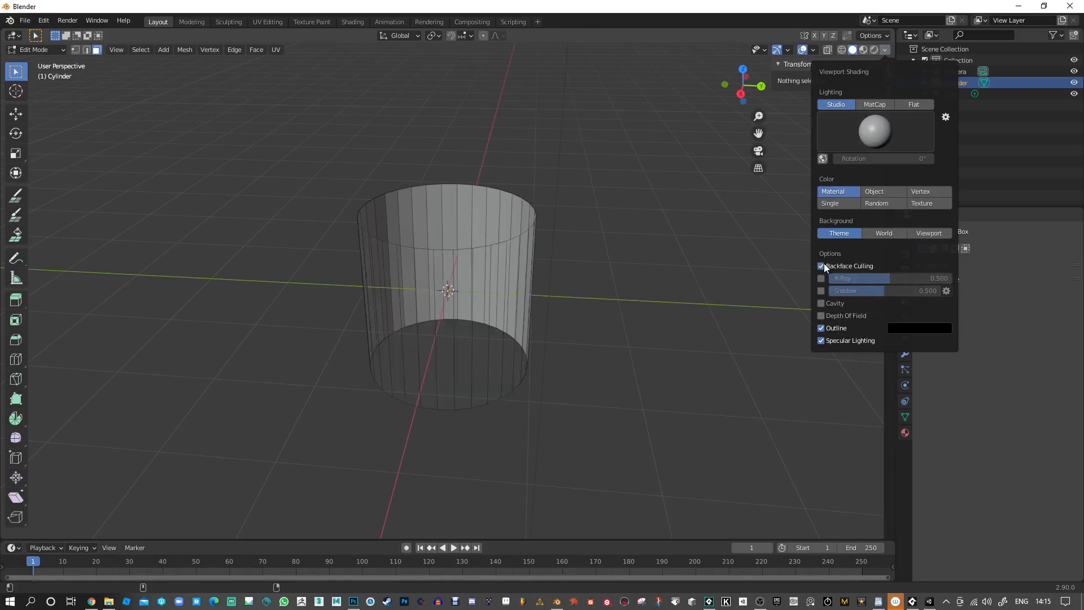
middle_drag(631, 203, 809, 228)
scroll(521, 225, down, 4)
middle_drag(521, 224, 441, 244)
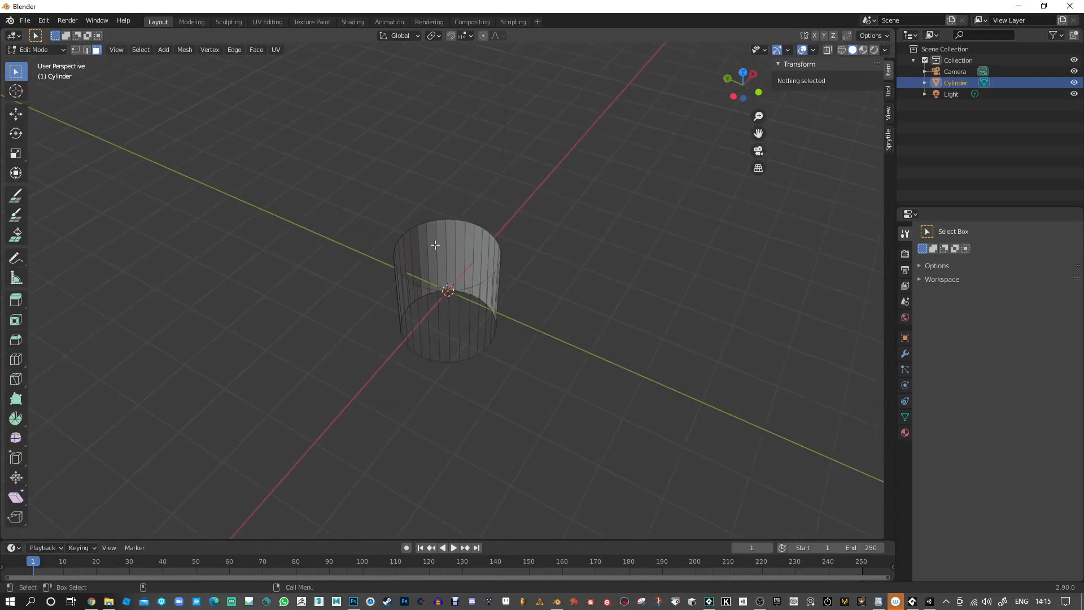
middle_drag(545, 259, 401, 347)
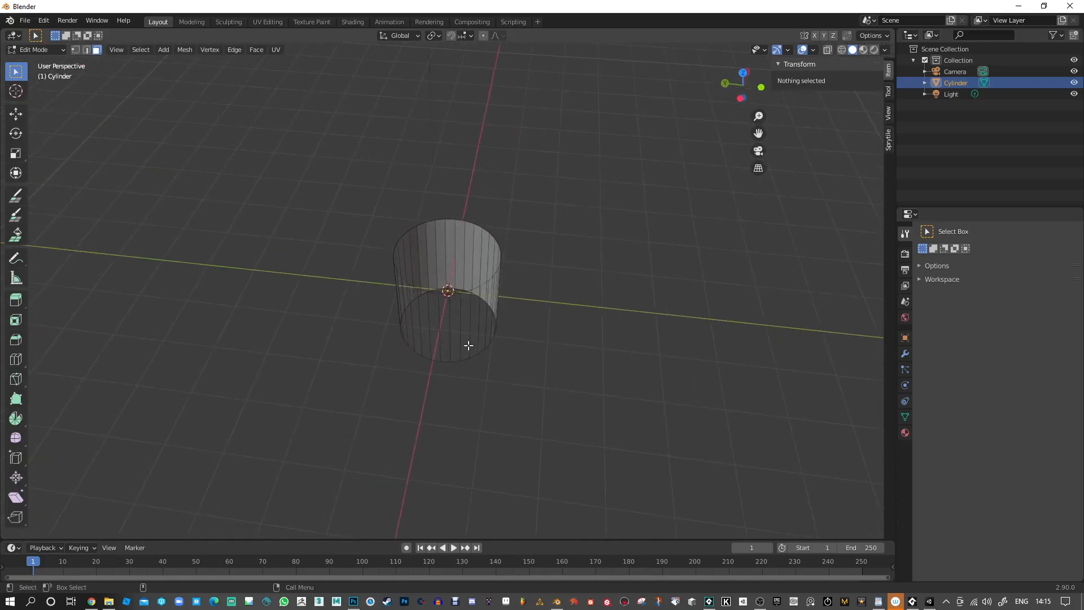
middle_drag(574, 324, 562, 324)
Restore the outward-facing normals on the tube's walls, clear the selection and check the Backface Culling option.
key(a)
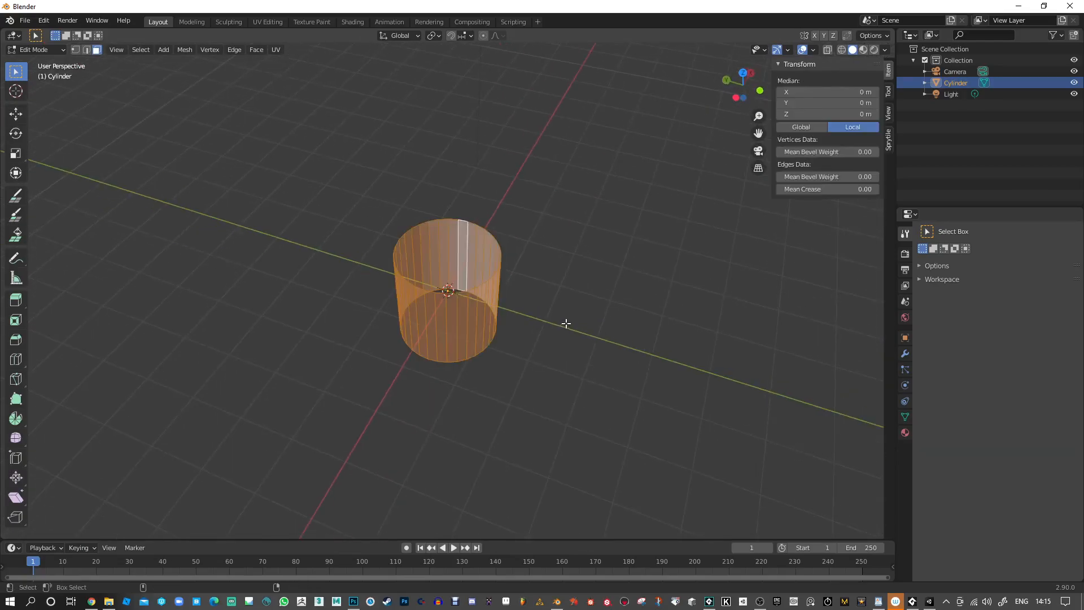
key(alt+a)
middle_drag(579, 283, 454, 307)
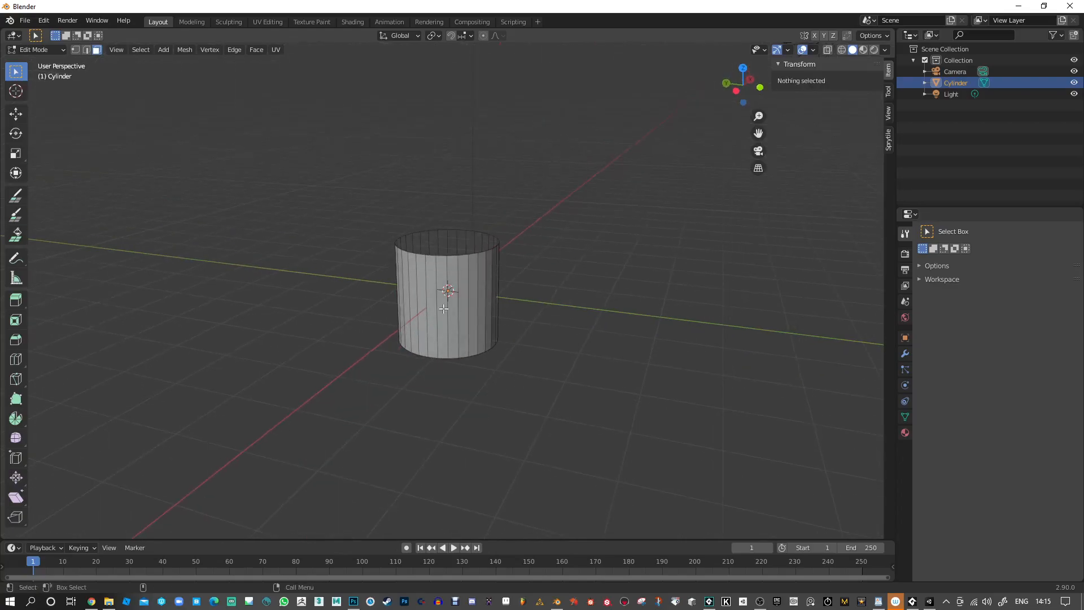
middle_drag(511, 286, 444, 262)
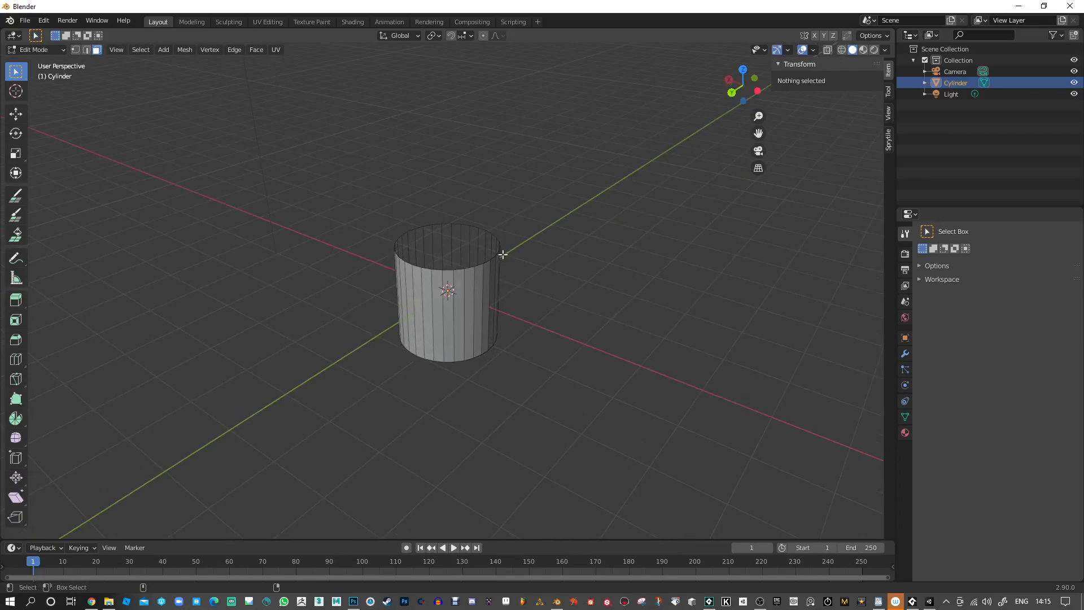
click(885, 50)
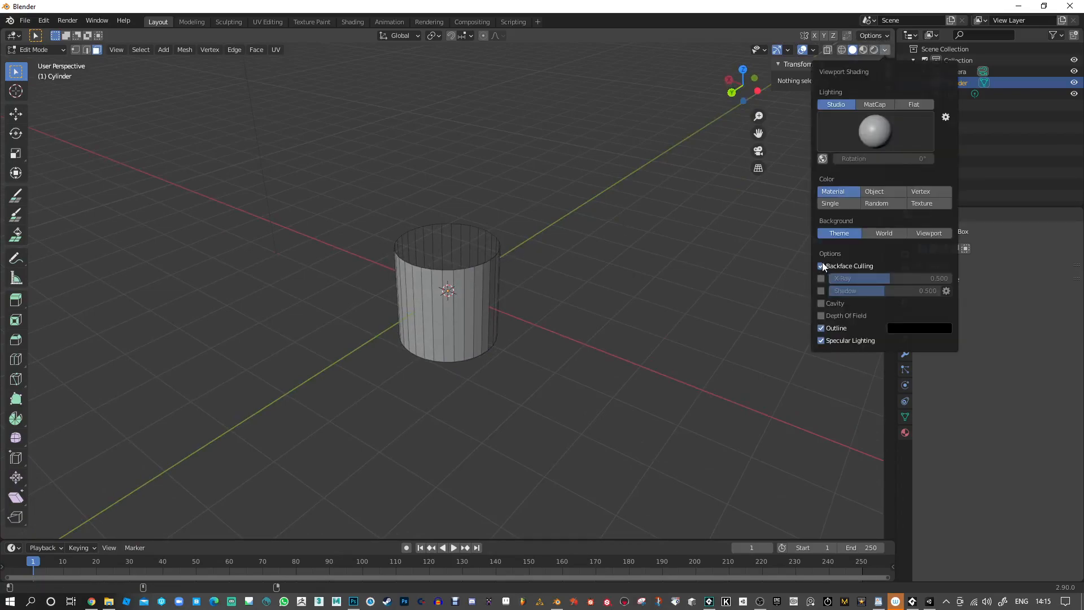
Select the whole tube, flip its normals to face inward, and deselect everything.
drag(559, 198, 359, 398)
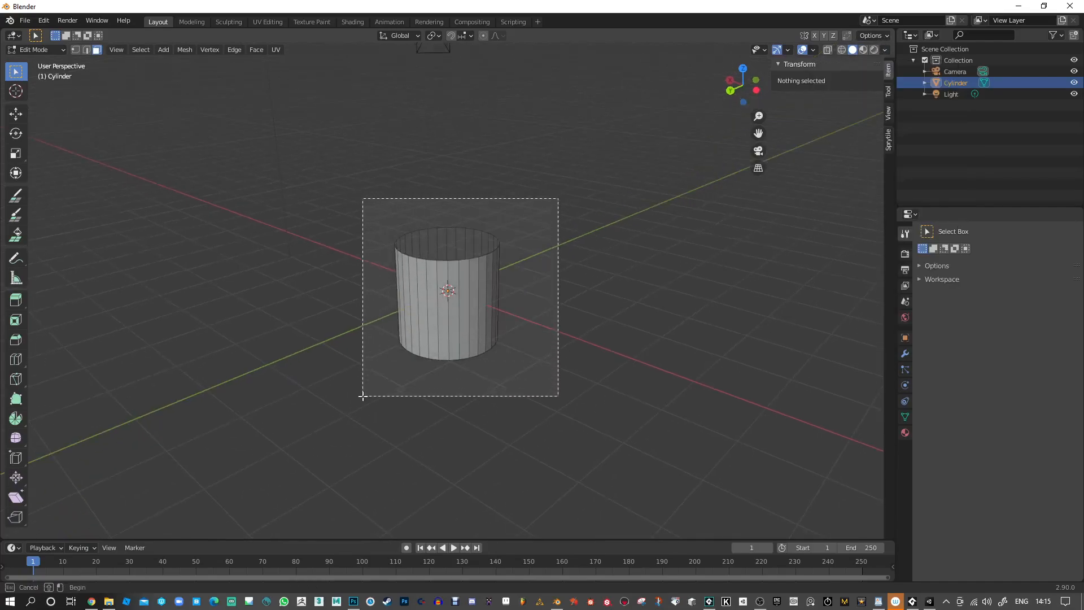
click(169, 50)
click(185, 50)
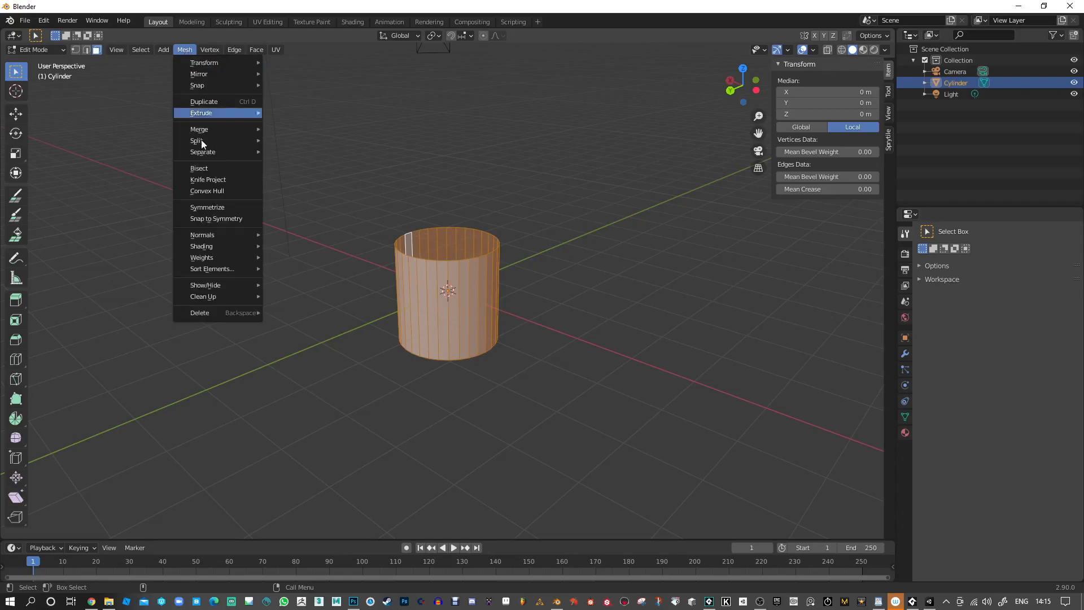
mouse_move(223, 249)
click(288, 235)
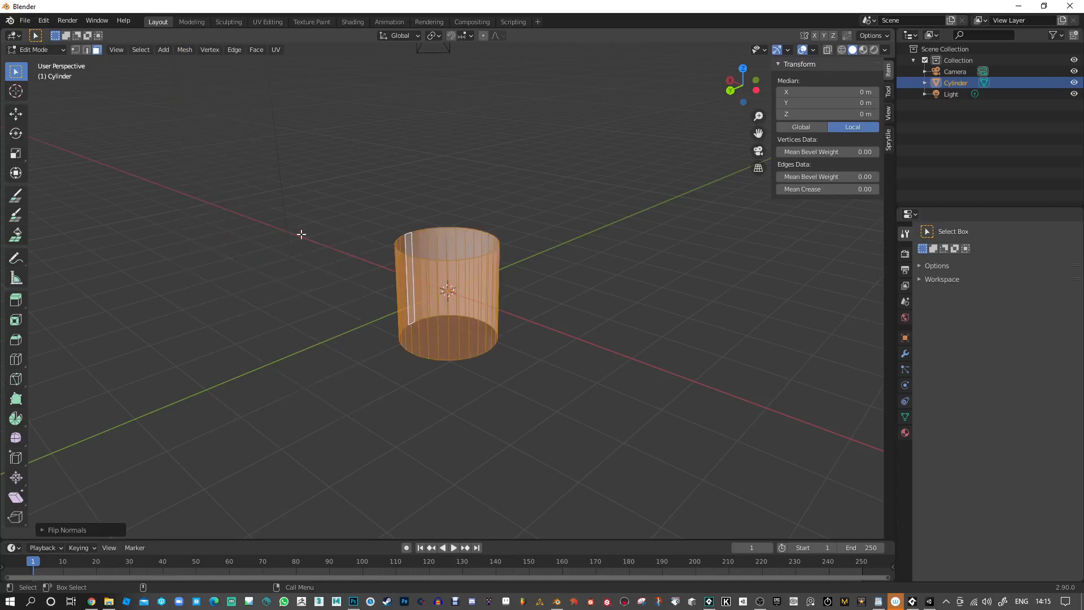
click(623, 204)
middle_drag(623, 203, 579, 186)
drag(602, 185, 375, 386)
click(601, 310)
right_click(474, 288)
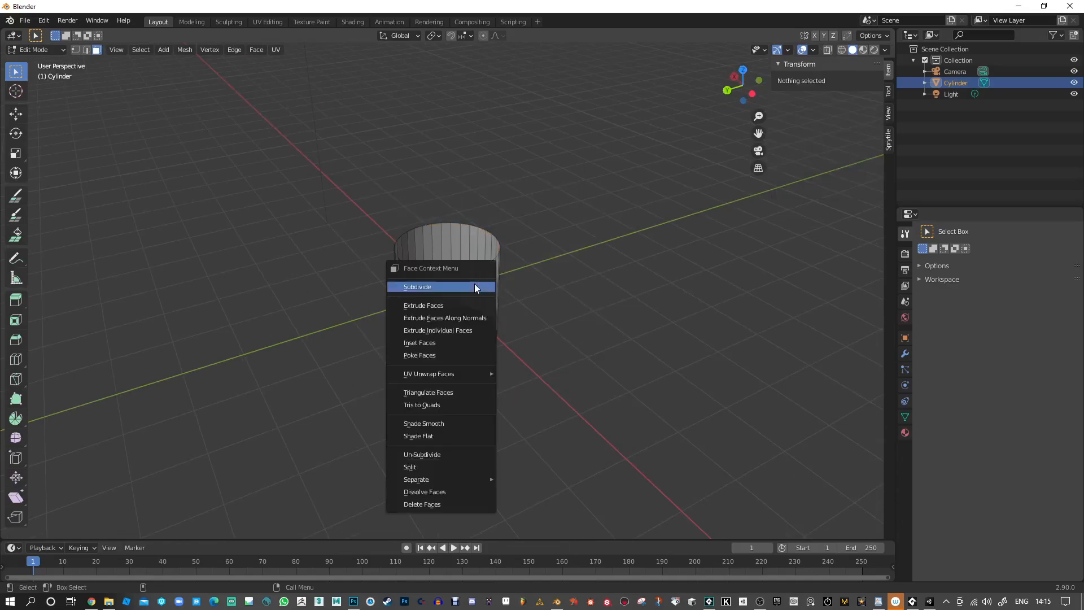
Return the cylinder to Object Mode and start an FBX export.
click(35, 49)
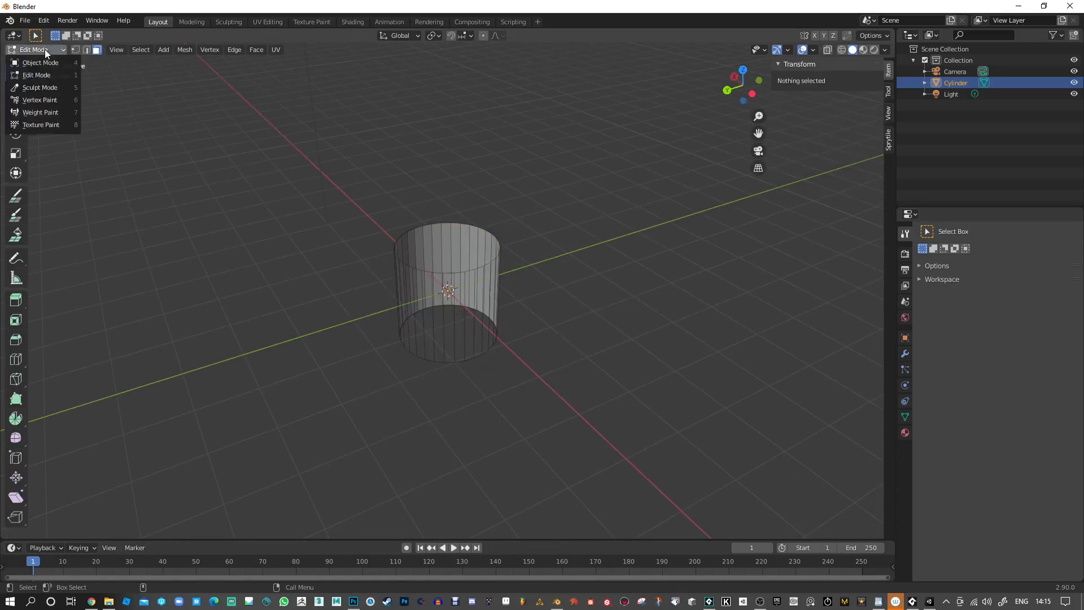
click(35, 62)
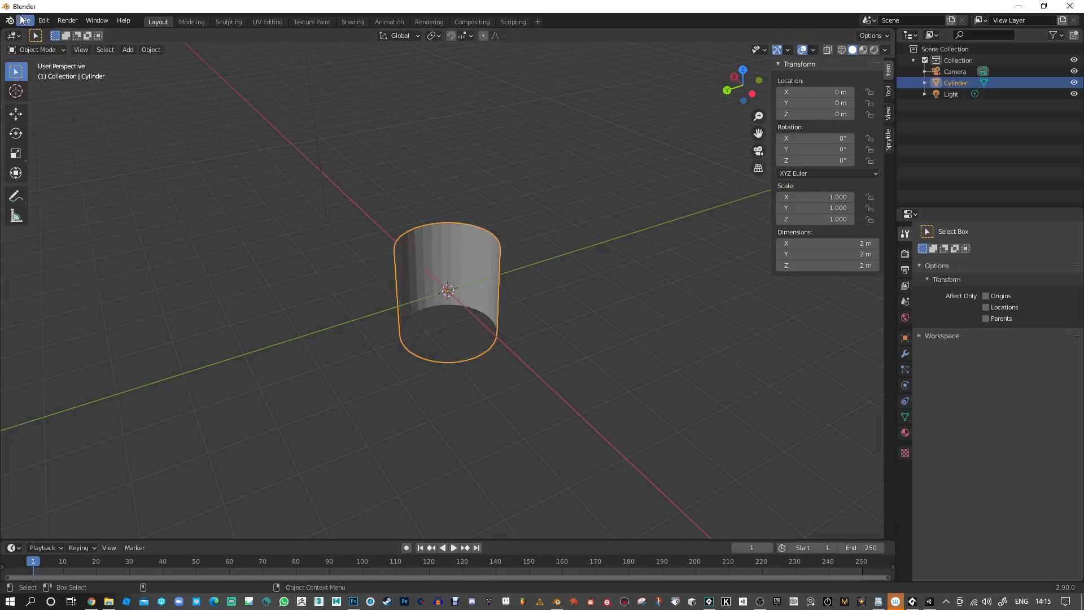
click(25, 20)
mouse_move(63, 187)
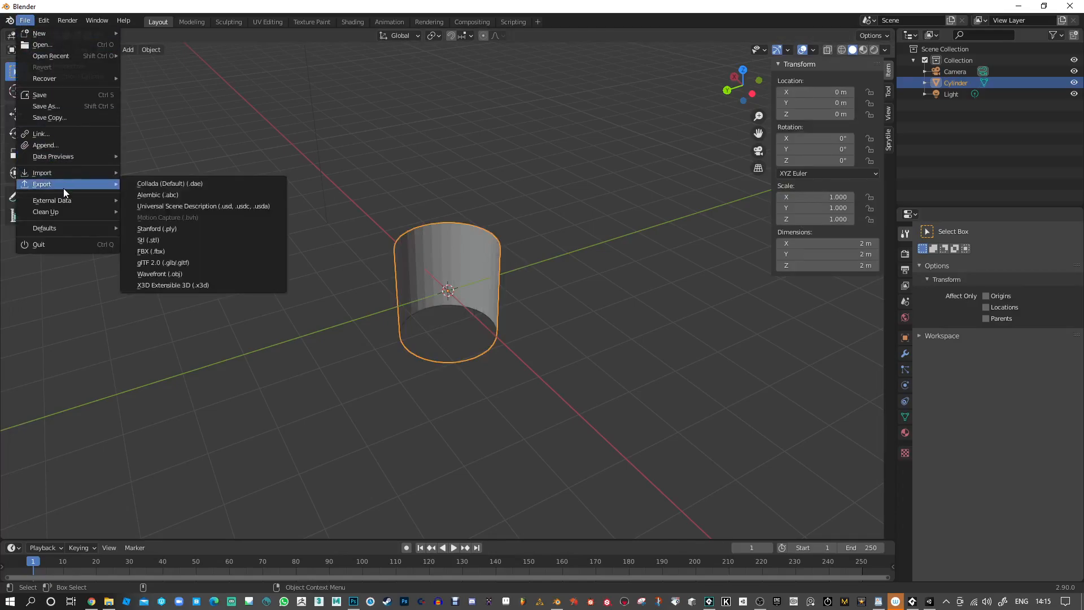
click(155, 251)
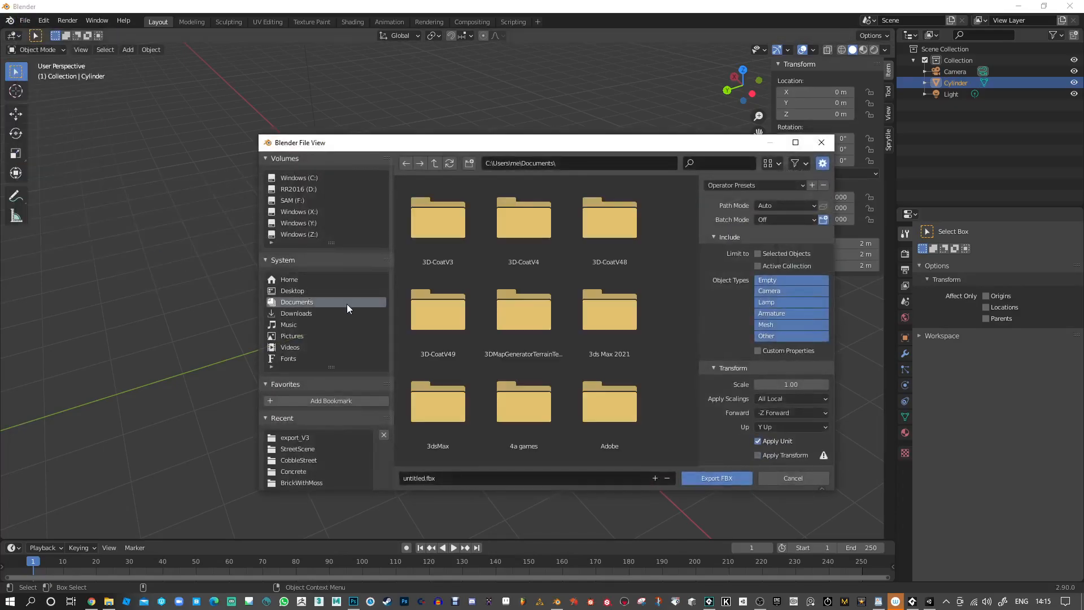
Export the scene to the Desktop folder as TEMP_Cylinder.fbx.
click(299, 290)
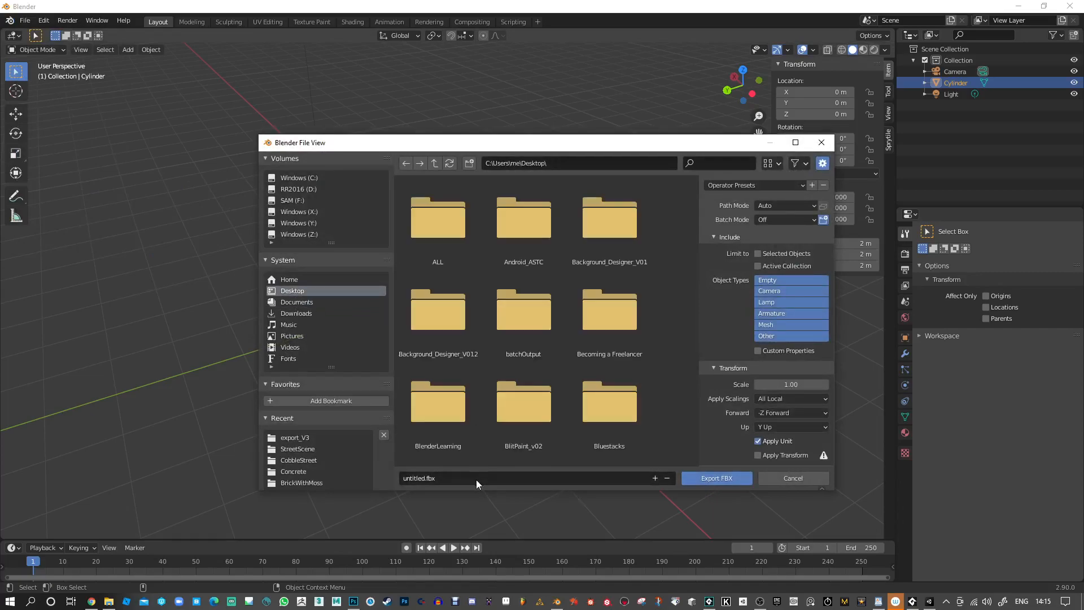
click(426, 475)
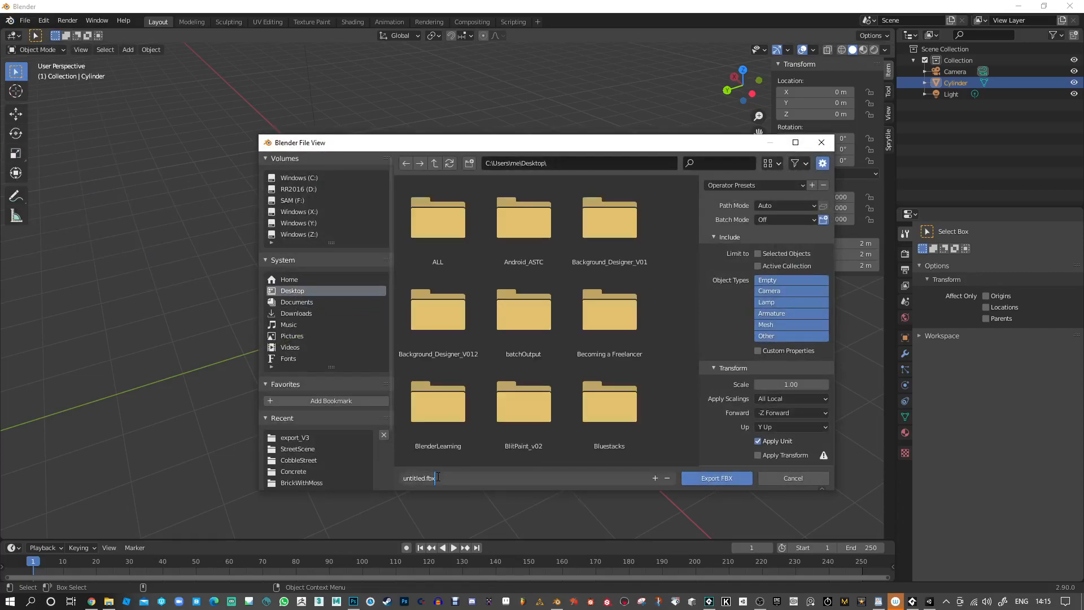
text(TEM)
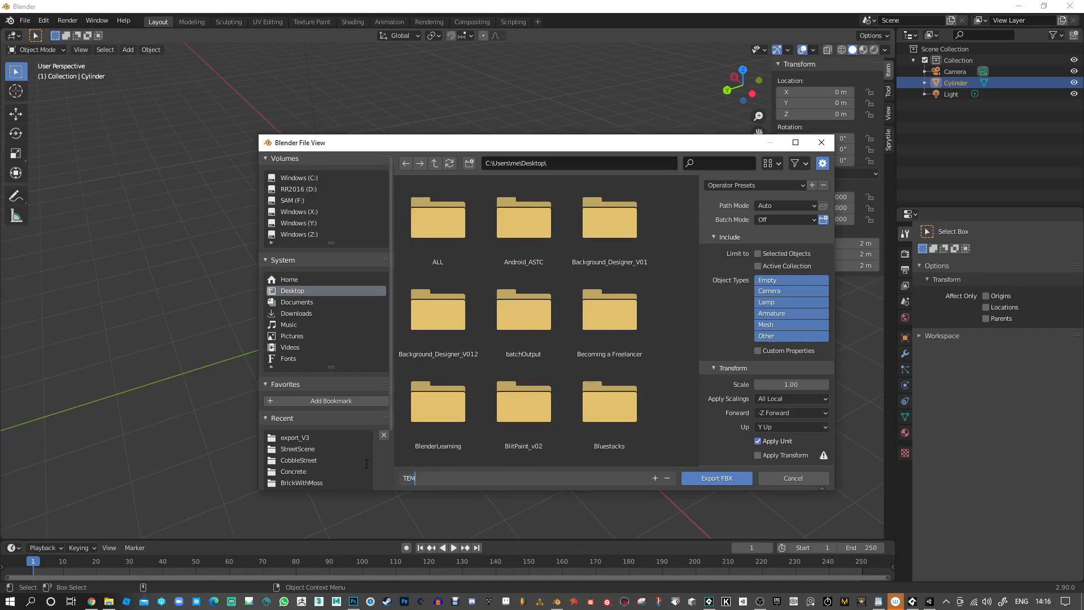
text(P_Cylinder)
click(731, 480)
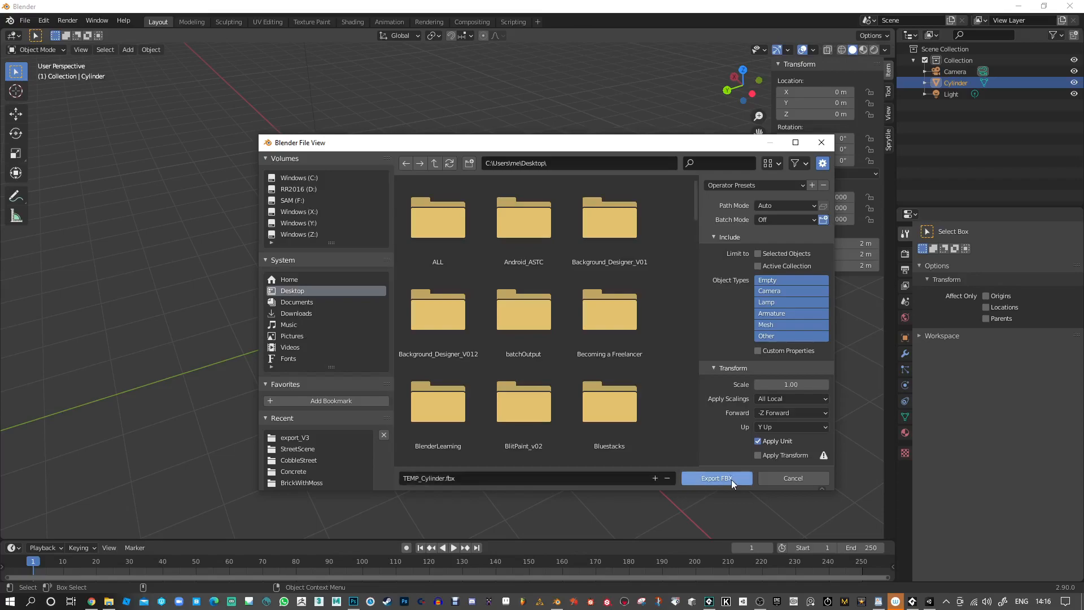
click(730, 479)
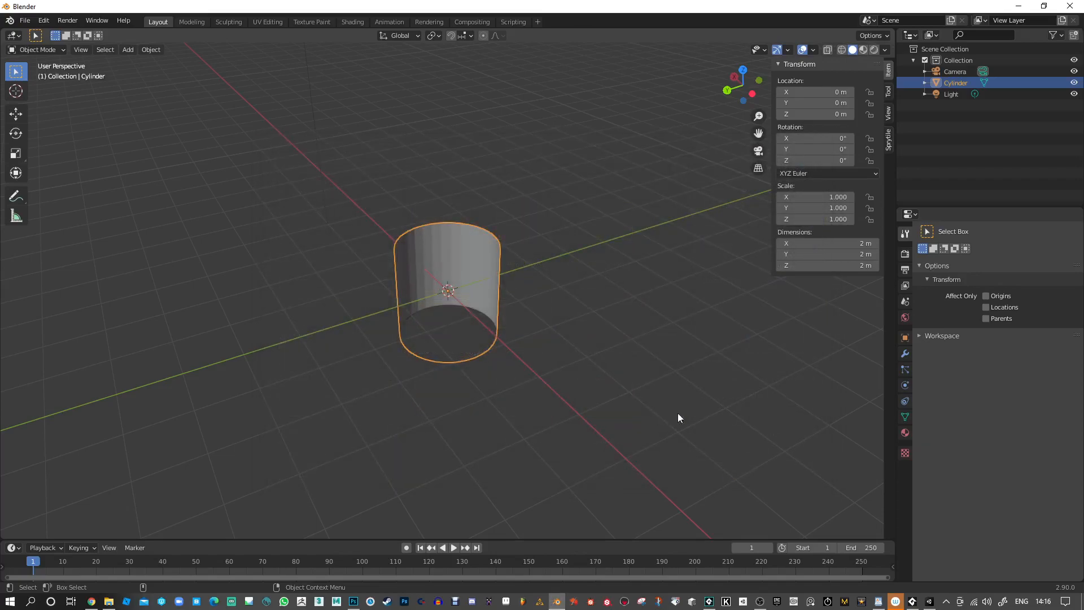
Switch to the Unity editor and widen the Project window, including its folder tree.
click(930, 601)
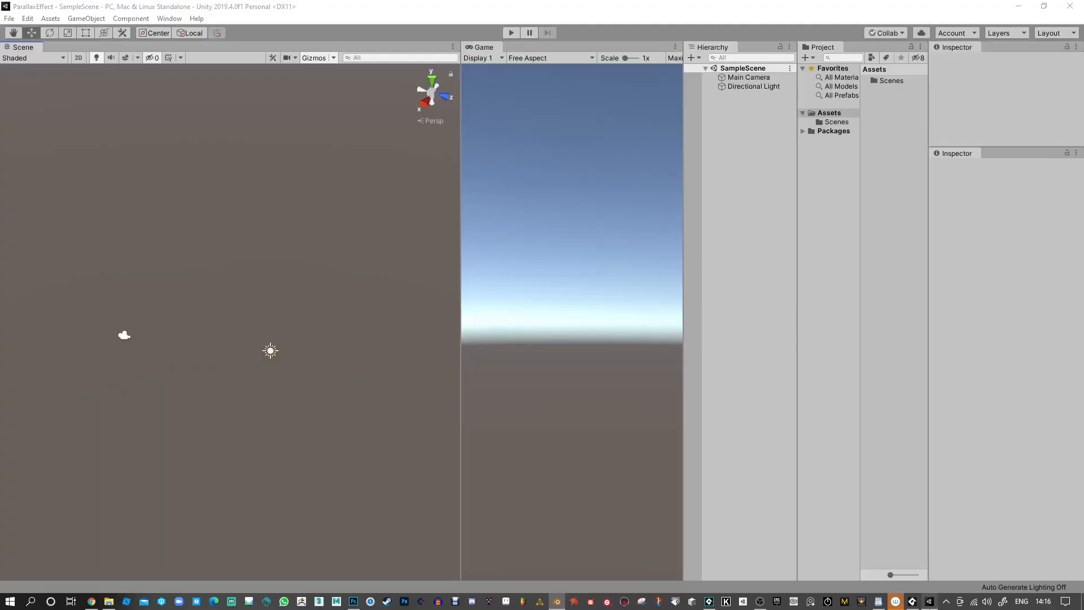
drag(684, 246, 575, 243)
drag(798, 232, 678, 234)
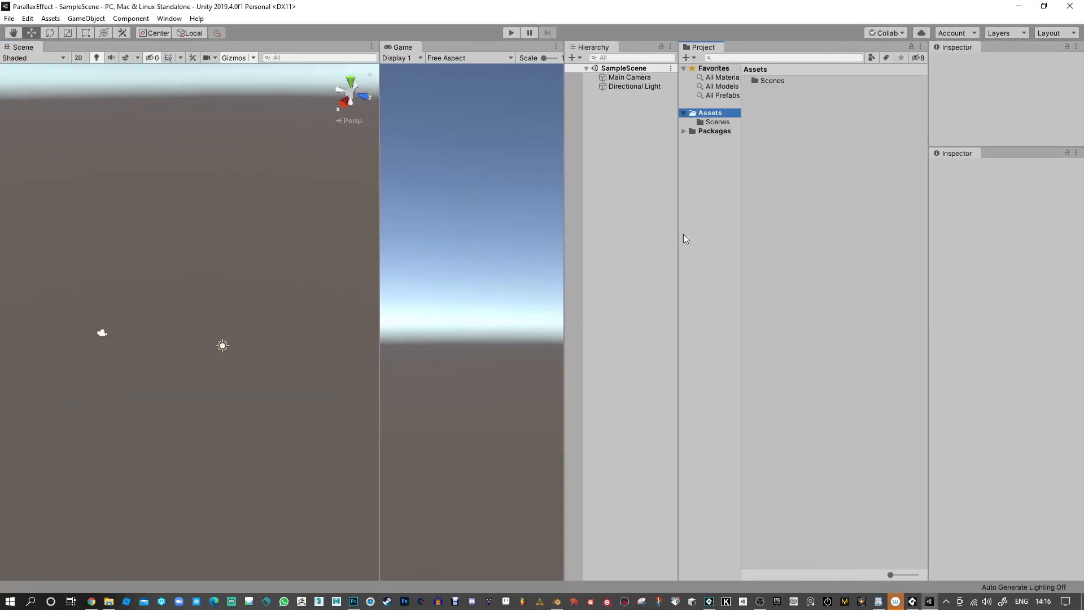
drag(741, 222, 768, 223)
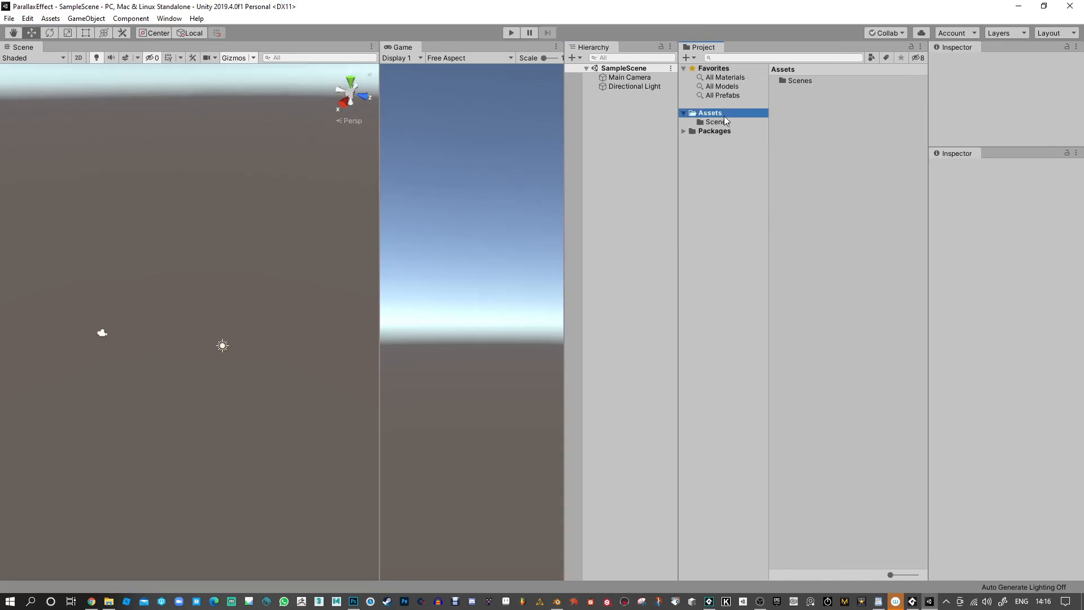
Create a folder named ParallaxSetup in Assets and open it.
right_click(808, 164)
mouse_move(813, 172)
click(756, 172)
text(P)
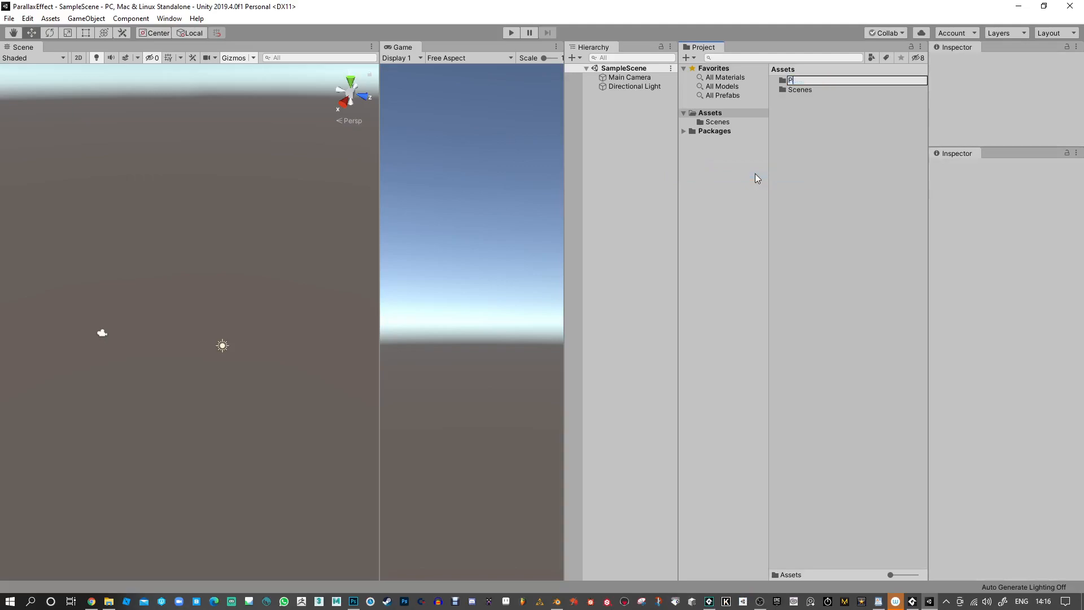
text(arallaxSetup)
key(Return)
key(Return)
Create a folder named Mesh inside ParallaxSetup and open it.
right_click(832, 179)
mouse_move(848, 182)
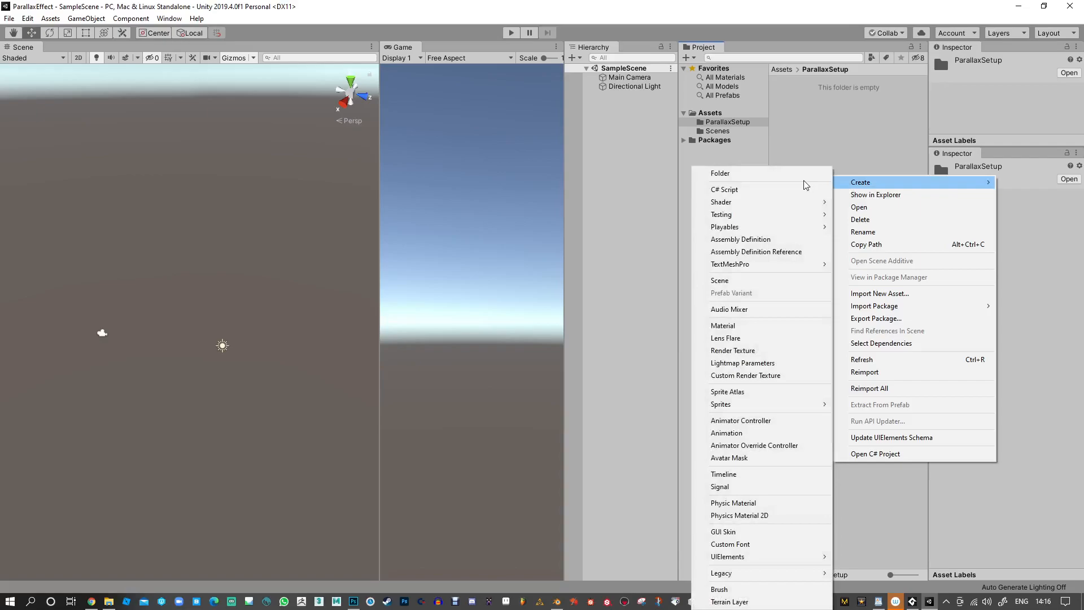
click(799, 173)
key(Return)
key(Return)
Import TEMP_Cylinder.fbx from the Desktop into the Mesh folder.
right_click(801, 178)
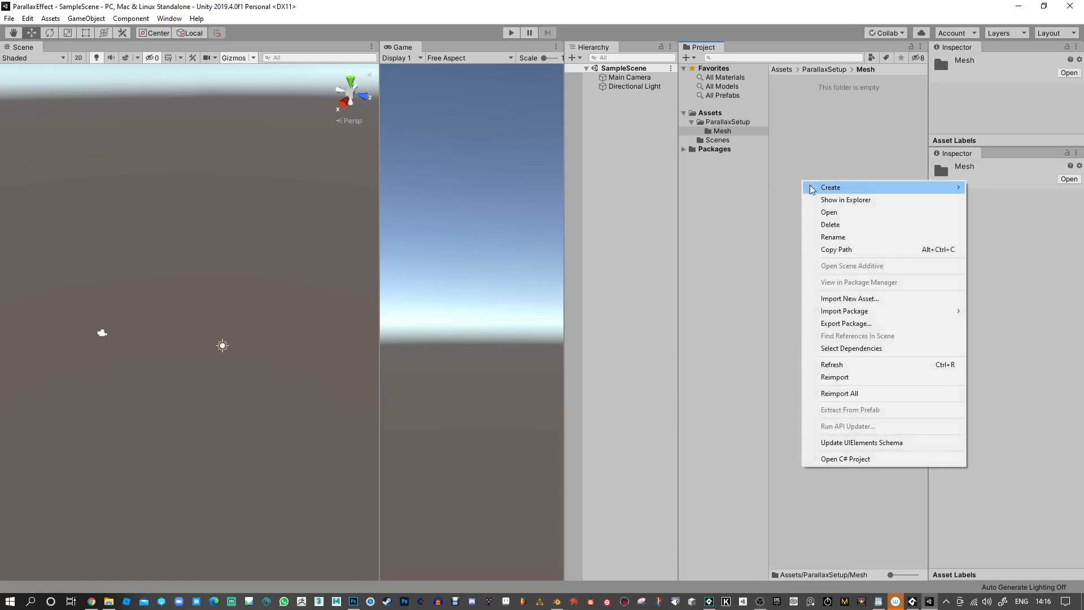
click(869, 301)
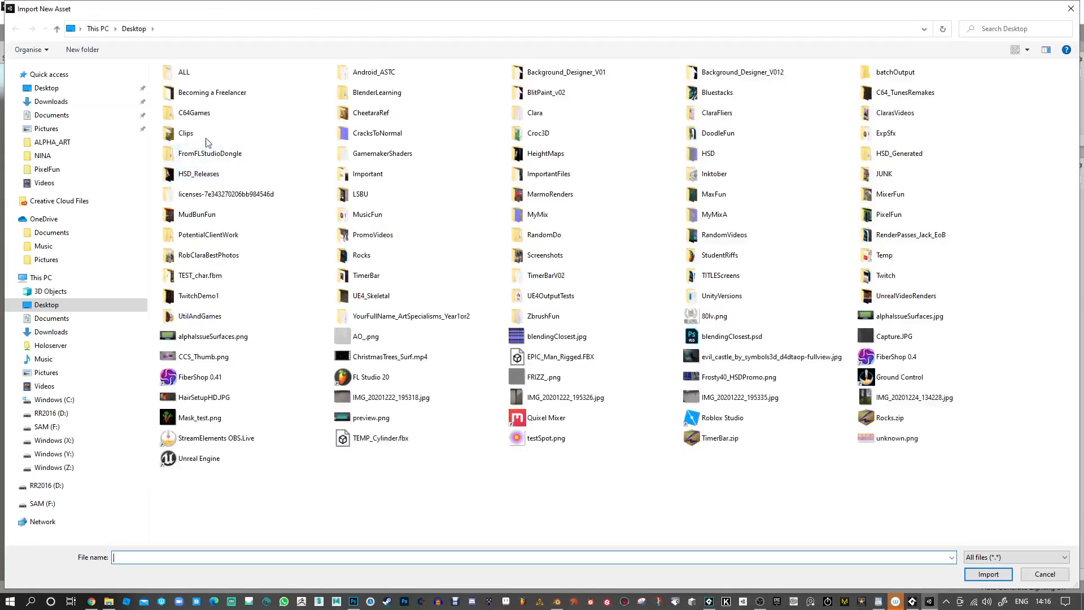
click(88, 90)
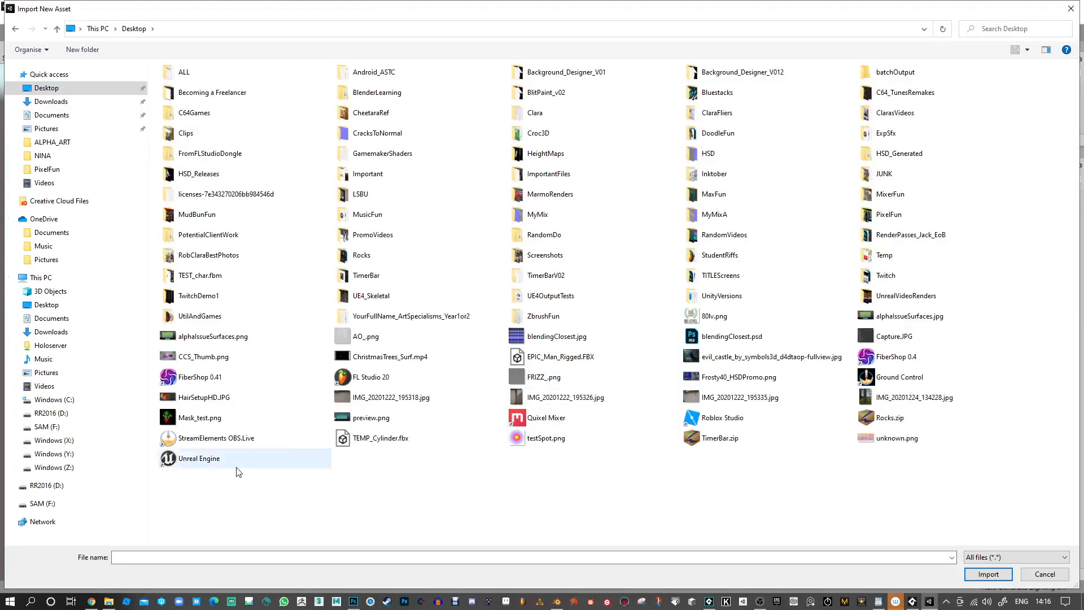
double_click(390, 436)
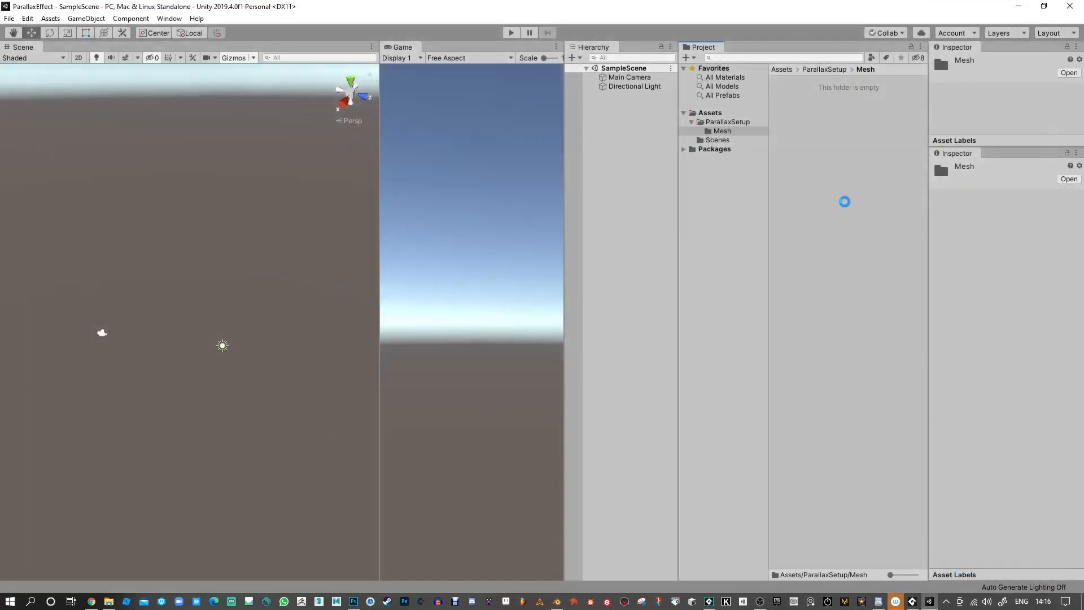
Add the TEMP_Cylinder model to SampleScene and frame its cylinder mesh in the Scene view to inspect its inner walls.
drag(776, 104, 631, 151)
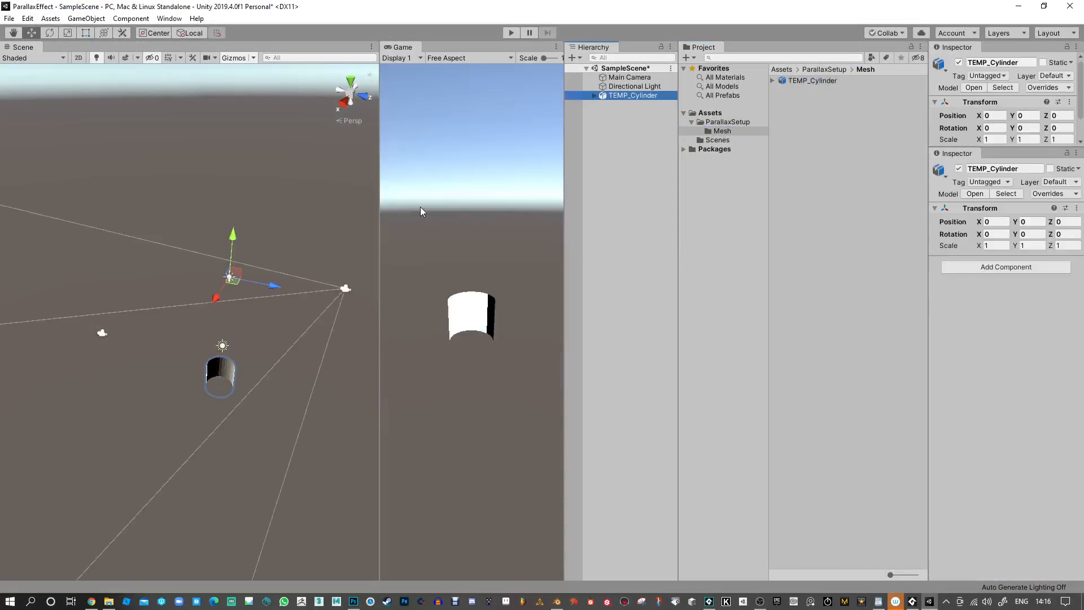
alt+drag(259, 223, 342, 179)
middle_drag(198, 415, 186, 375)
scroll(198, 362, up, 3)
scroll(197, 362, up, 1)
scroll(263, 320, up, 2)
click(232, 330)
key(f)
alt+drag(238, 335, 192, 308)
Set the TEMP_Cylinder asset's Material Creation Mode to None and apply the import settings.
click(811, 120)
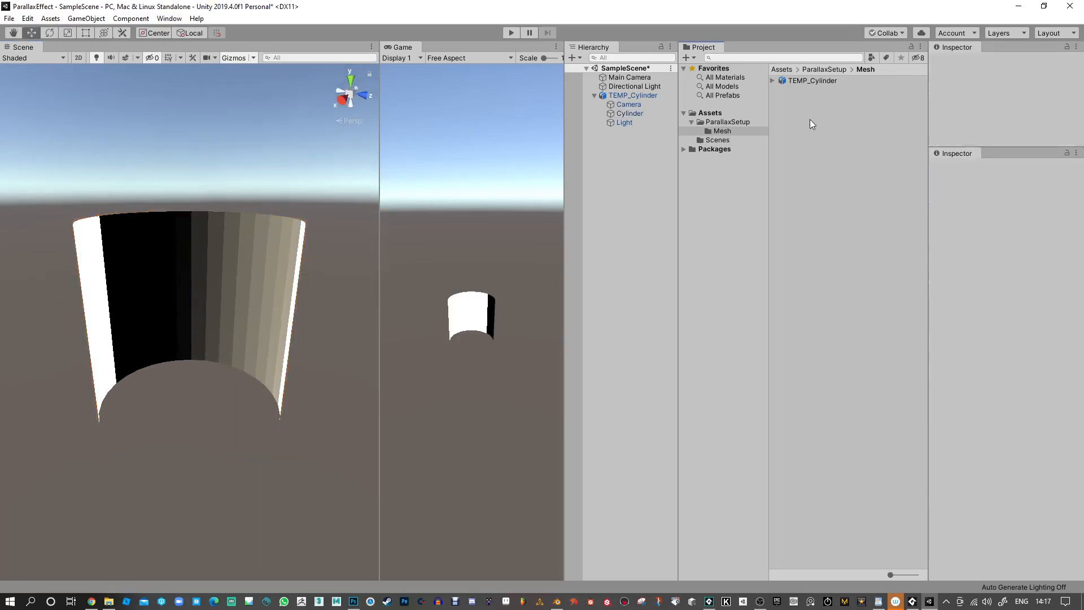
click(796, 81)
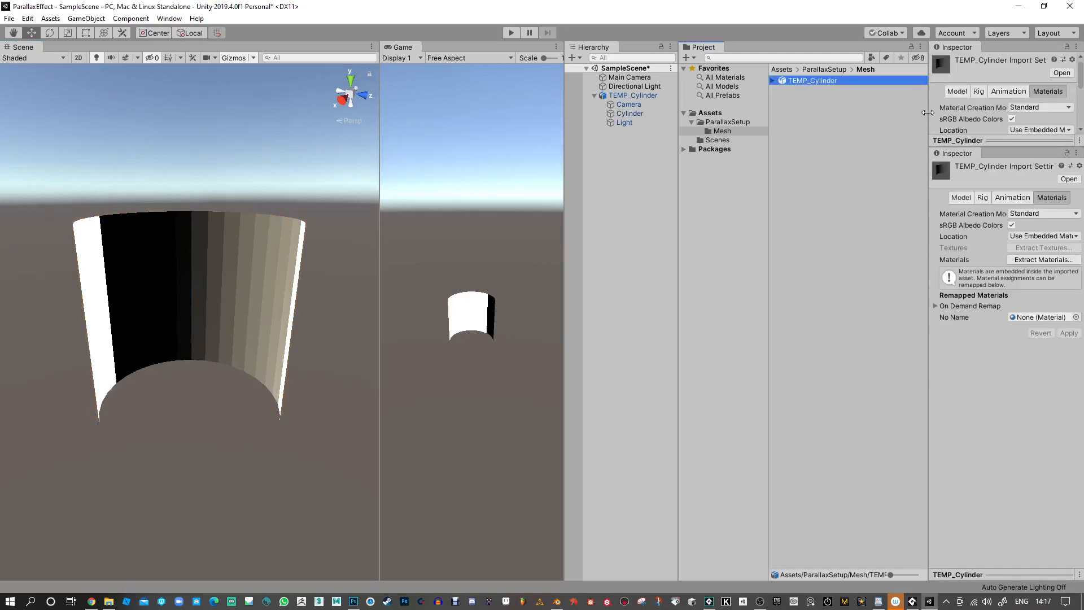
drag(928, 113, 827, 120)
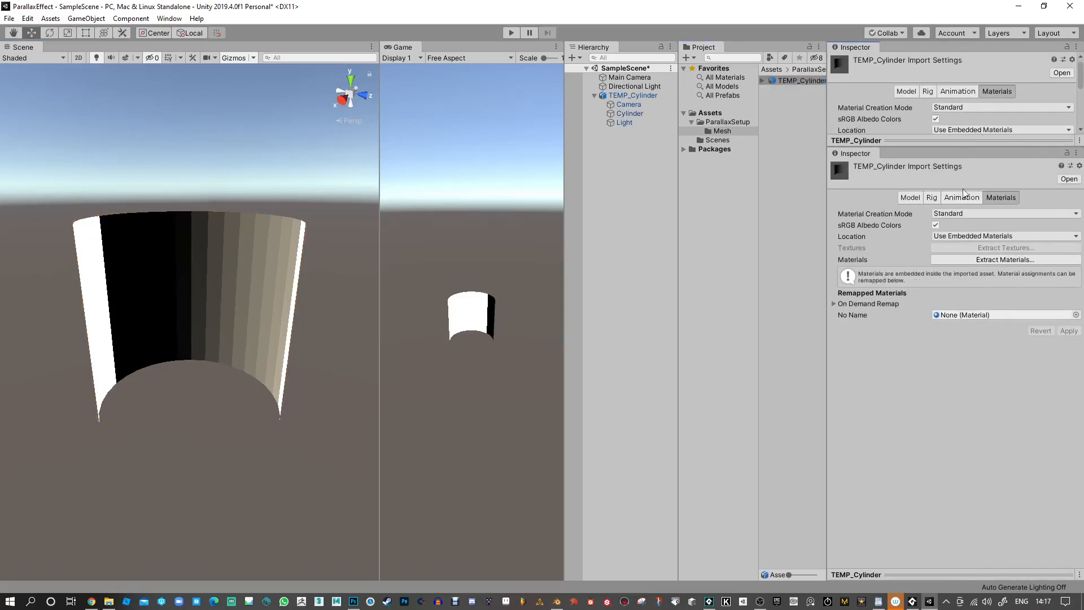
click(981, 130)
click(985, 131)
click(949, 109)
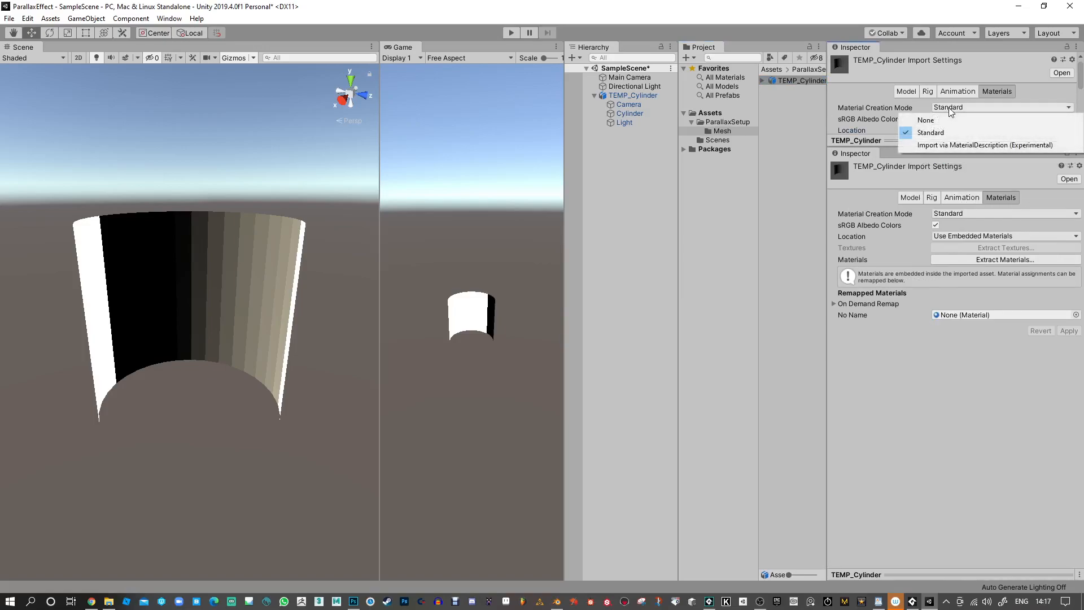
click(946, 121)
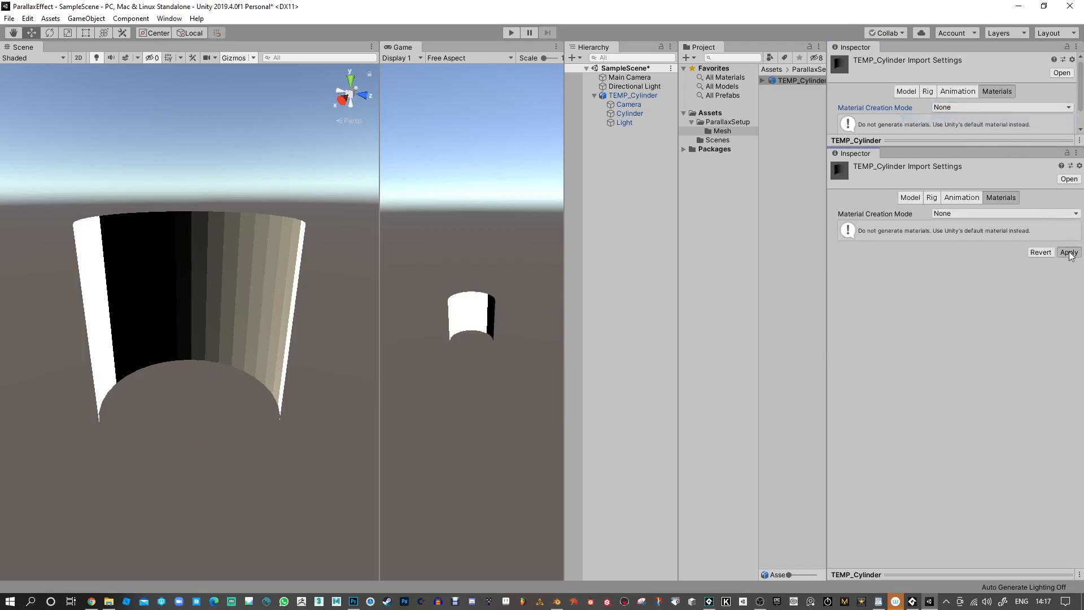
click(1069, 252)
Expand the TEMP_Cylinder asset and examine the camera and light included in the import.
click(789, 130)
click(762, 81)
click(762, 80)
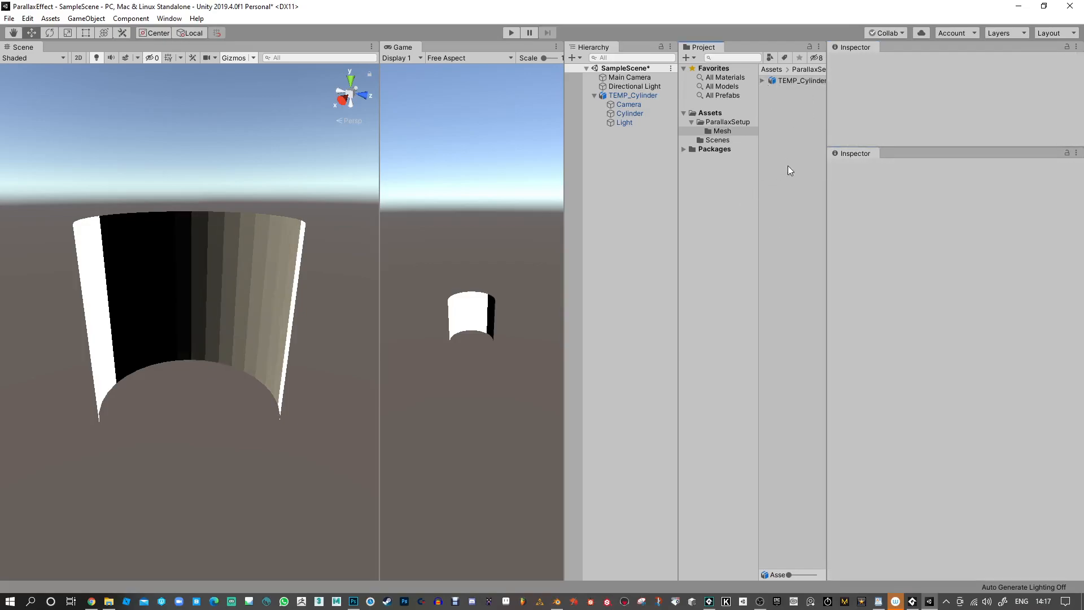
click(762, 81)
drag(828, 106, 890, 106)
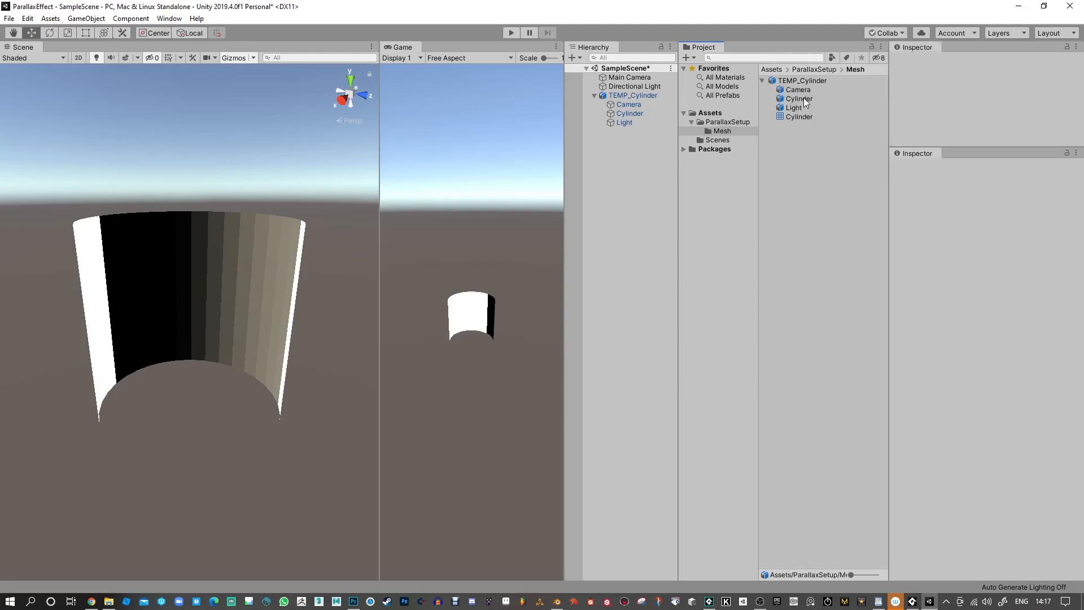
click(801, 91)
click(801, 107)
click(804, 80)
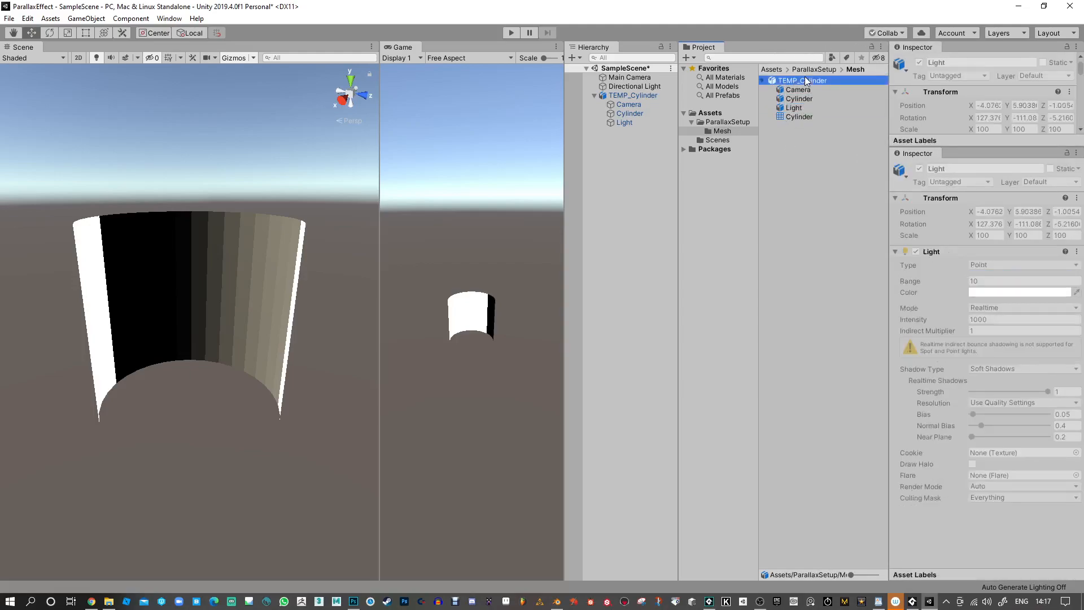
Delete TEMP_Cylinder from the scene and from the project's Mesh folder.
click(649, 96)
key(Delete)
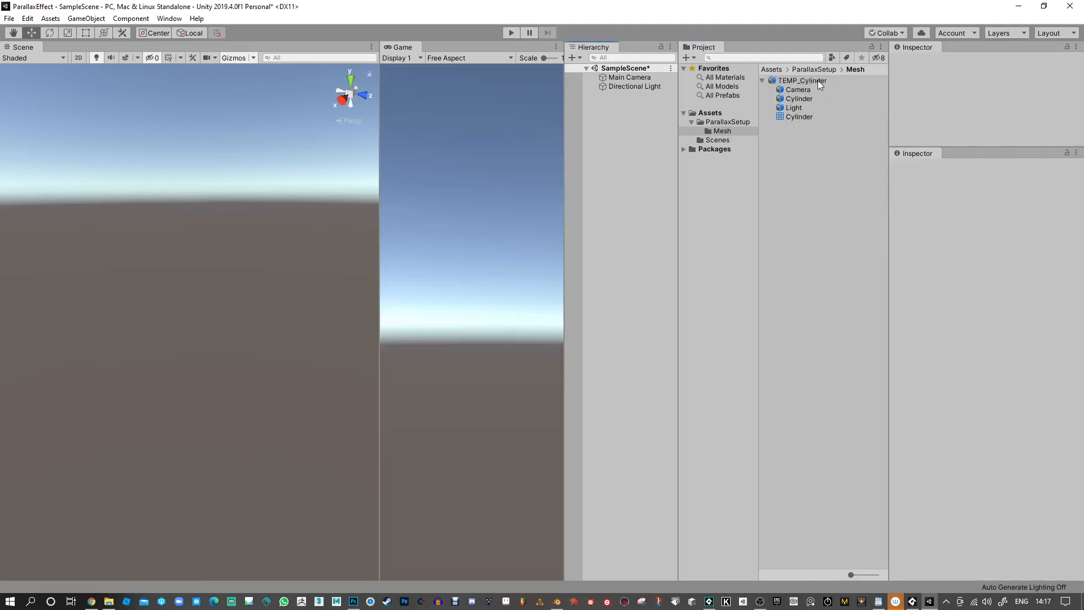
click(818, 80)
key(Delete)
click(574, 325)
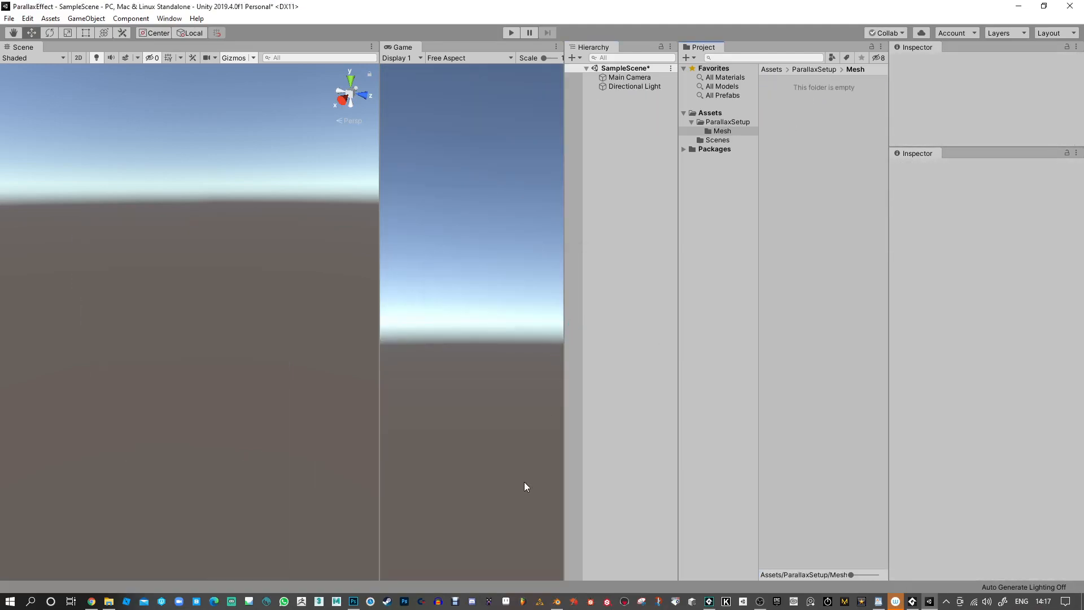
Switch to Blender and set up a new FBX export limited to Selected Objects.
click(558, 601)
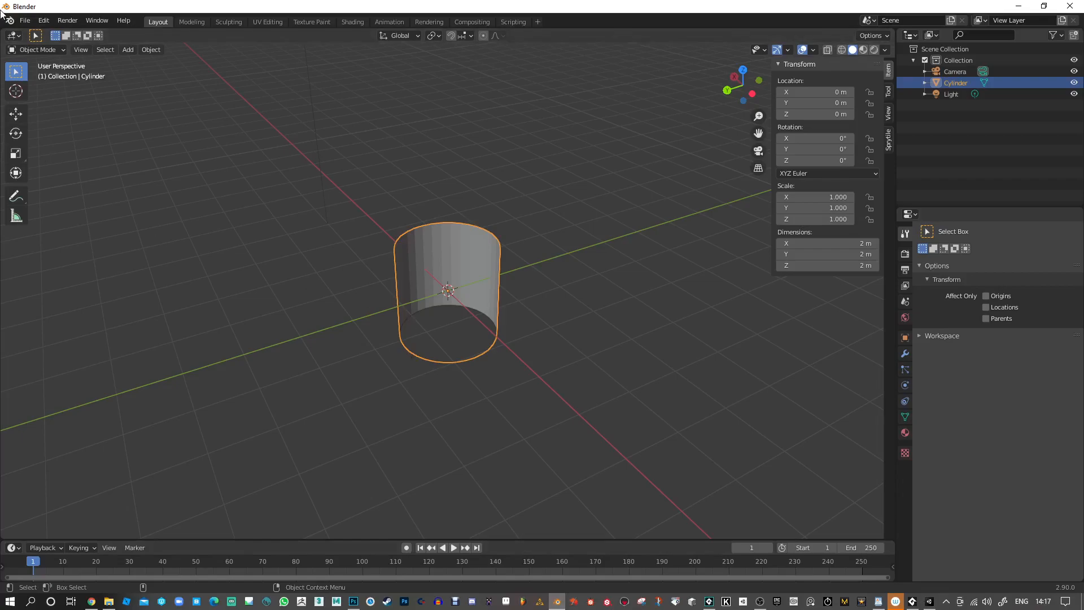
click(24, 21)
mouse_move(42, 184)
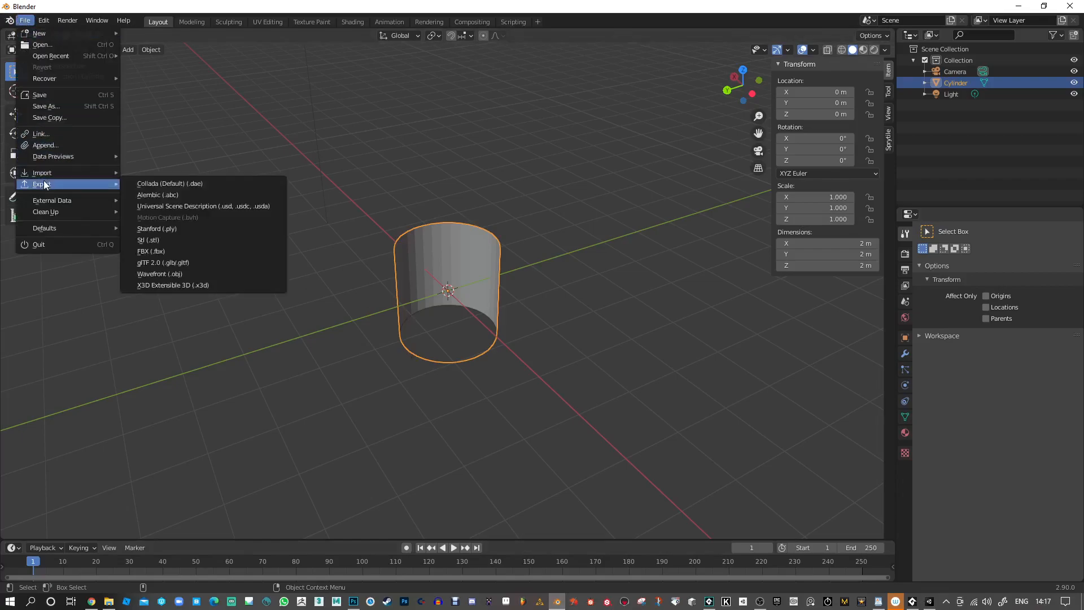
click(199, 255)
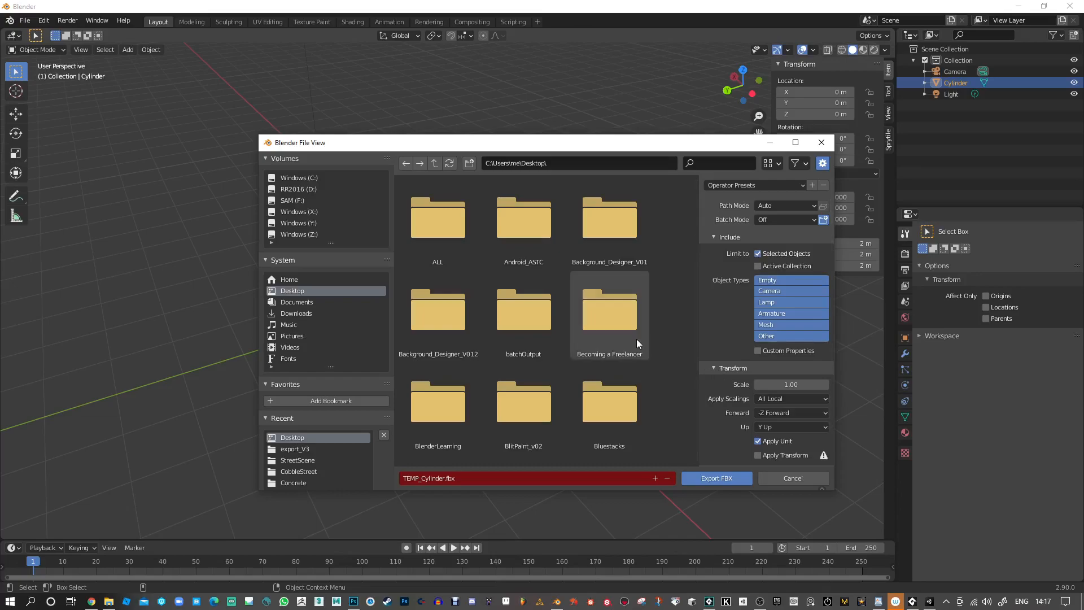
Name the file ParallaxCylinder.fbx and export the selected cylinder to the Desktop.
click(473, 478)
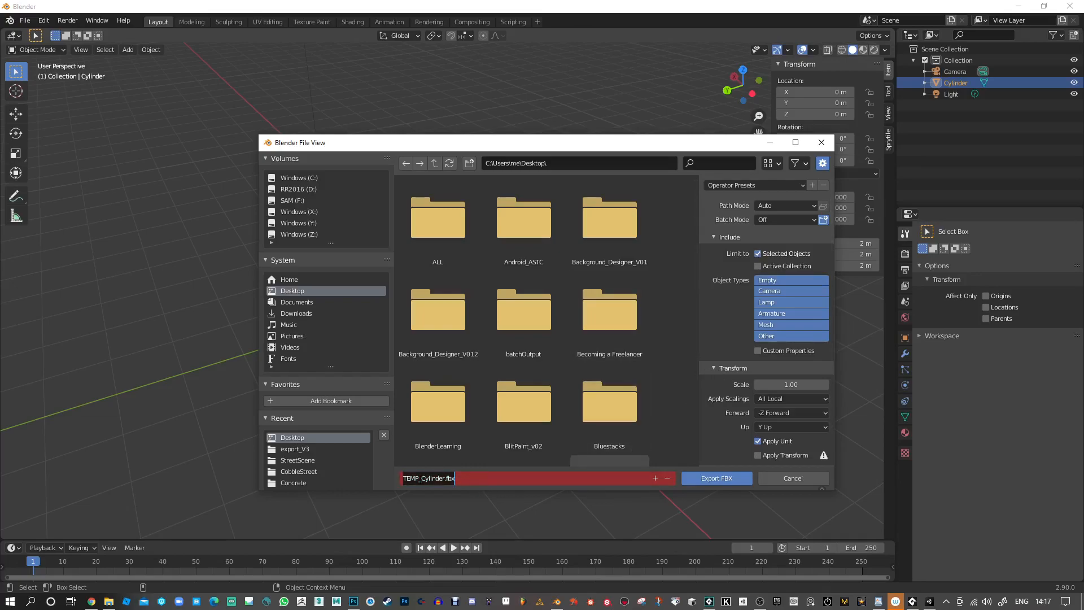
drag(422, 479, 347, 471)
text(Par)
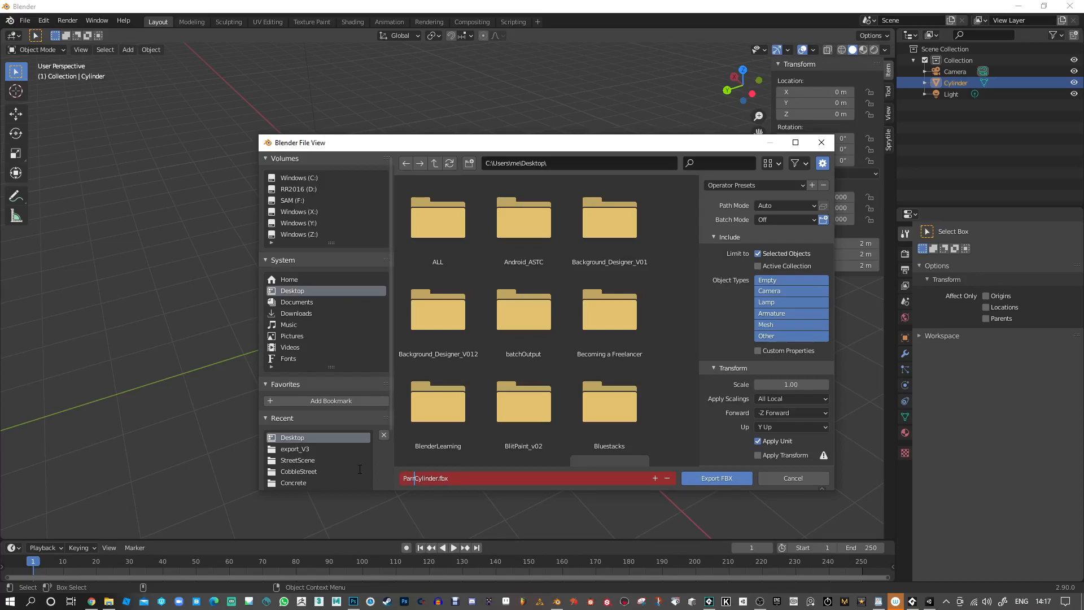
text(allax)
click(729, 479)
click(730, 479)
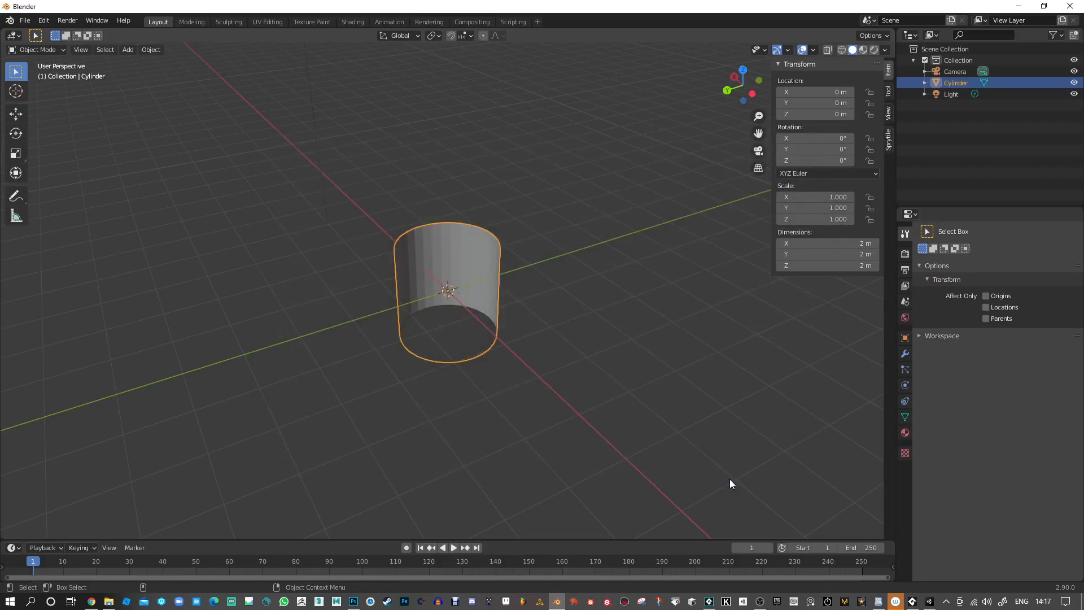
Switch to Unity and import ParallaxCylinder.fbx from the Desktop into the project's Mesh folder.
key(alt+Tab)
right_click(808, 173)
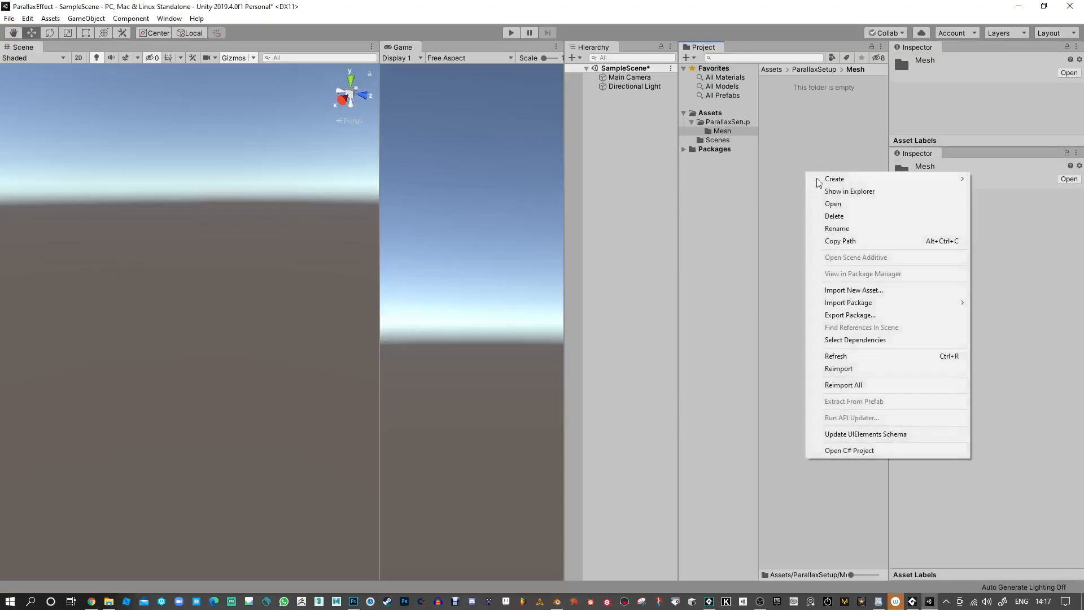
click(867, 293)
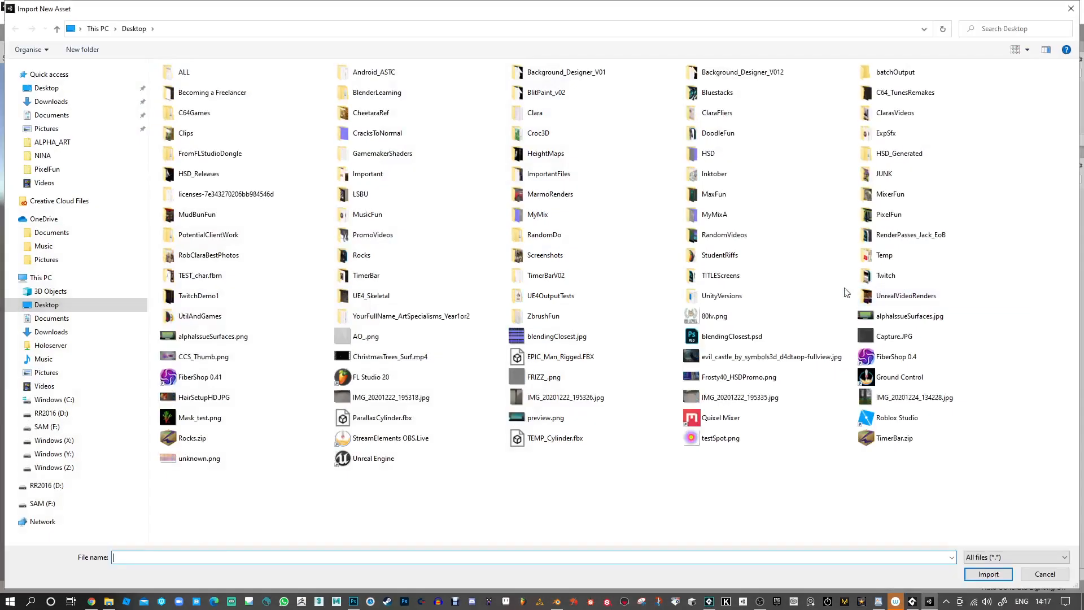
double_click(436, 415)
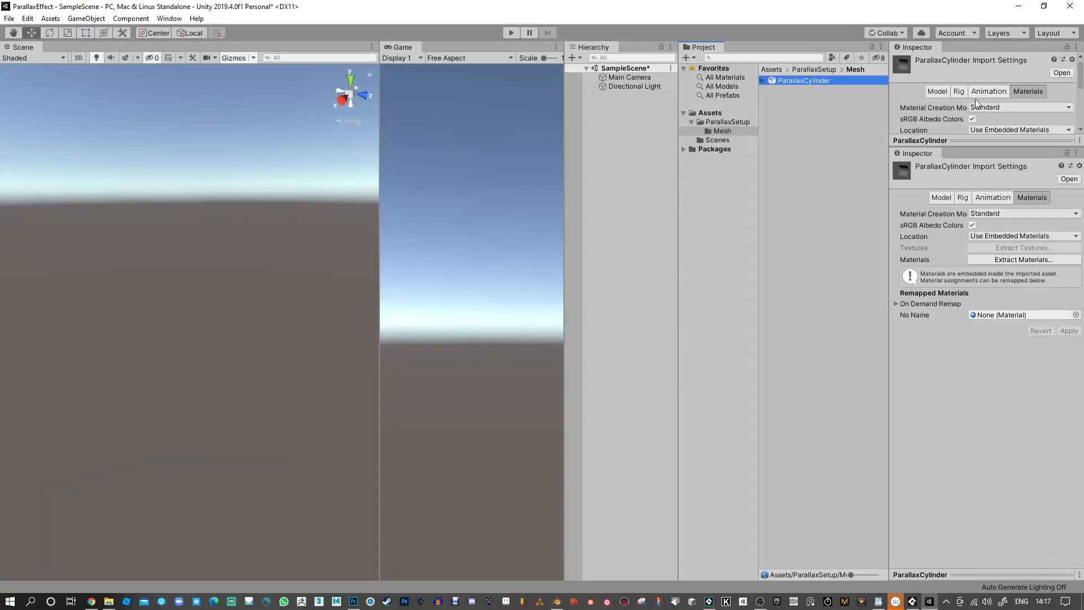
Set the ParallaxCylinder import's material creation mode to None and apply the import settings.
click(994, 237)
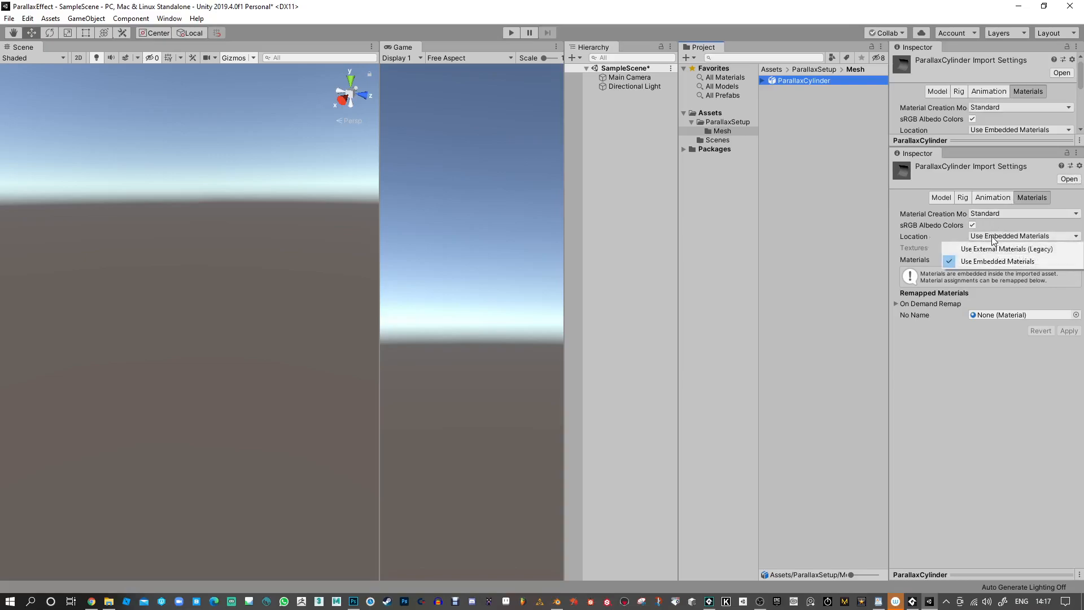
click(978, 225)
click(980, 214)
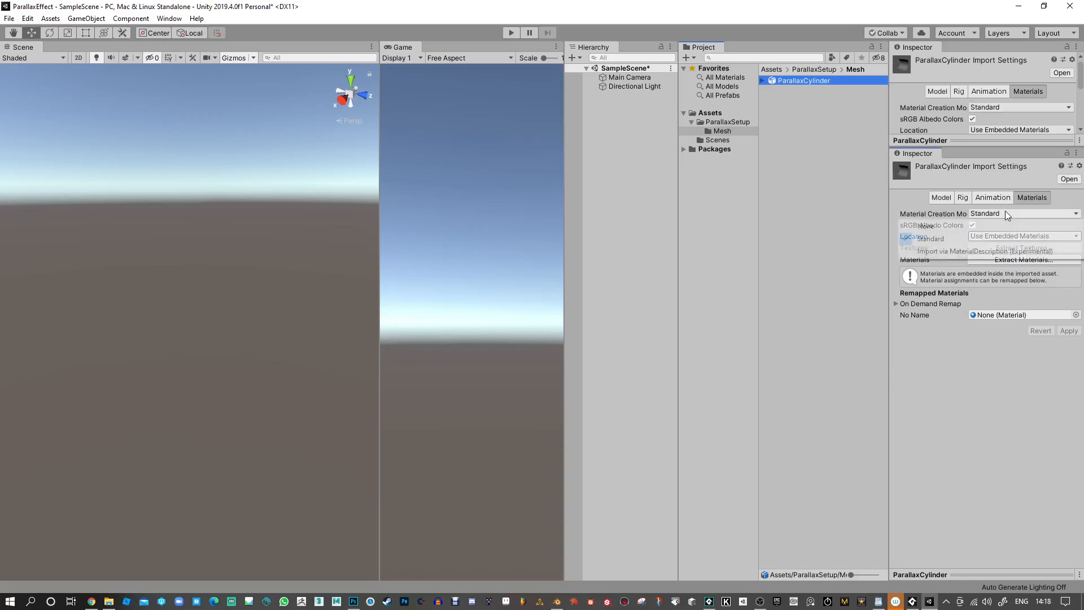
click(981, 227)
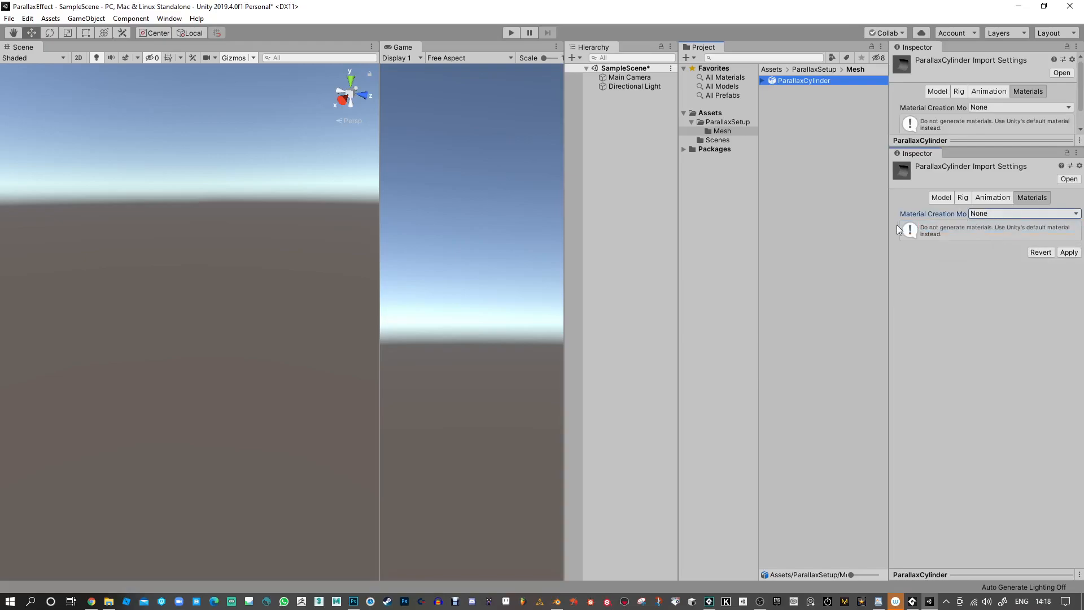
click(1069, 252)
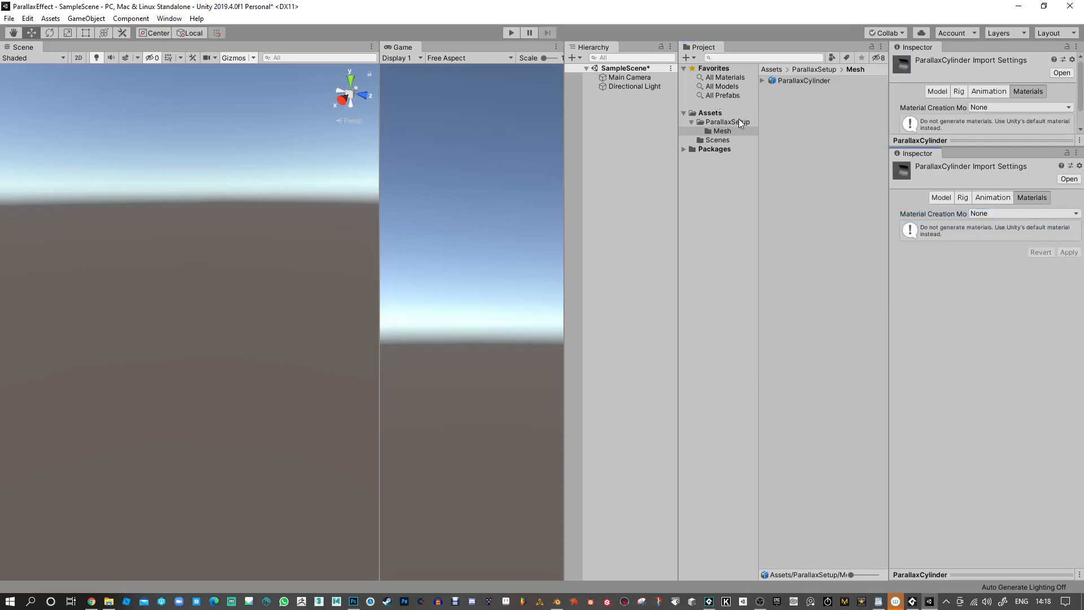
Import BlueSky_2kTexture.png and Grass_2kTexture.png from the Textures subfolder of ALPHA_ART into the Mesh folder.
right_click(789, 131)
mouse_move(828, 135)
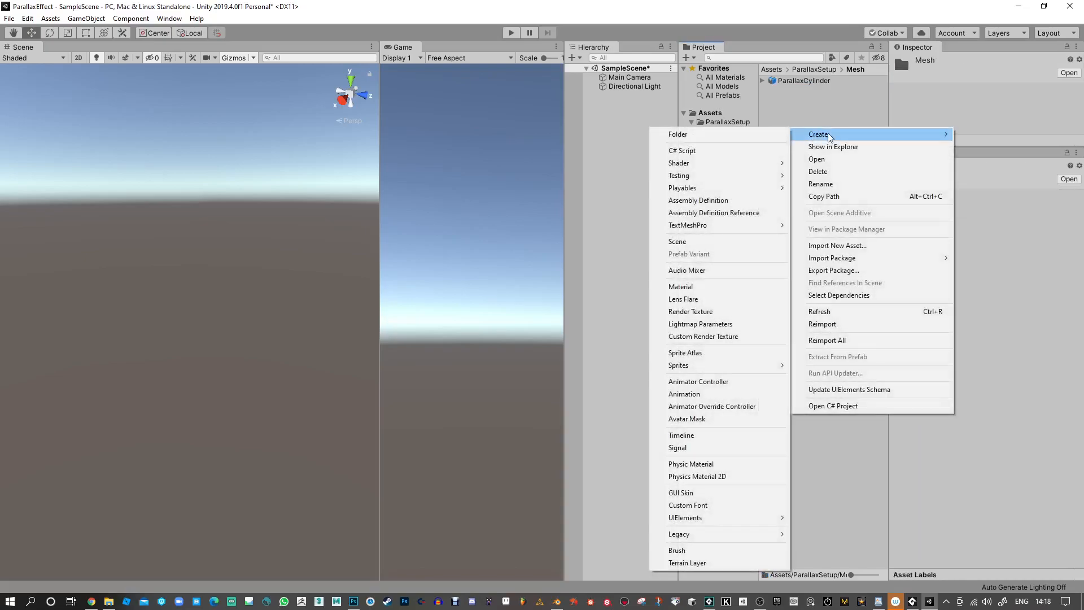
click(850, 247)
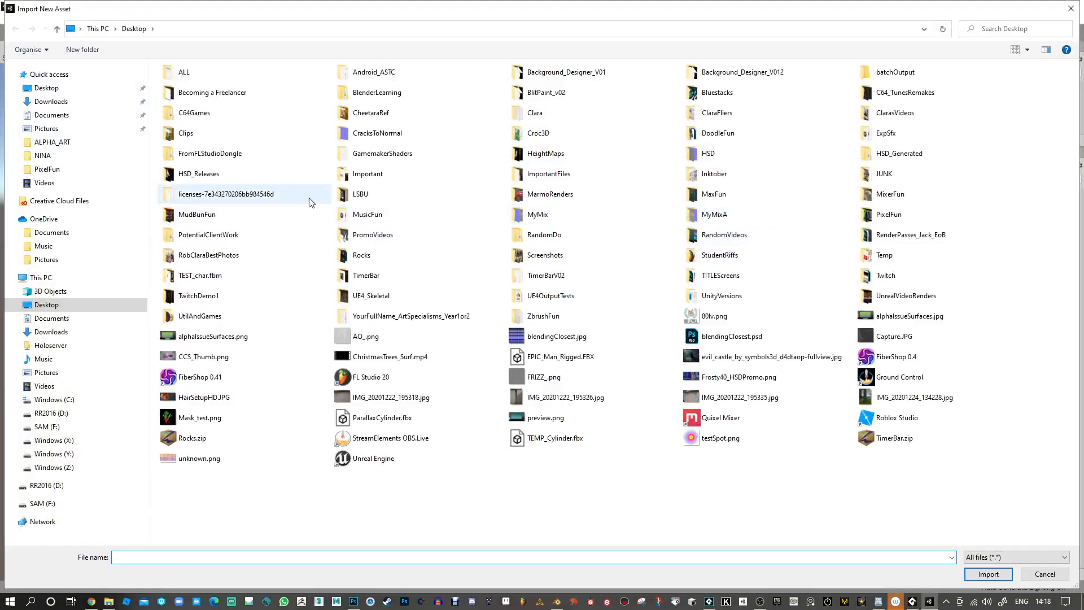
click(52, 141)
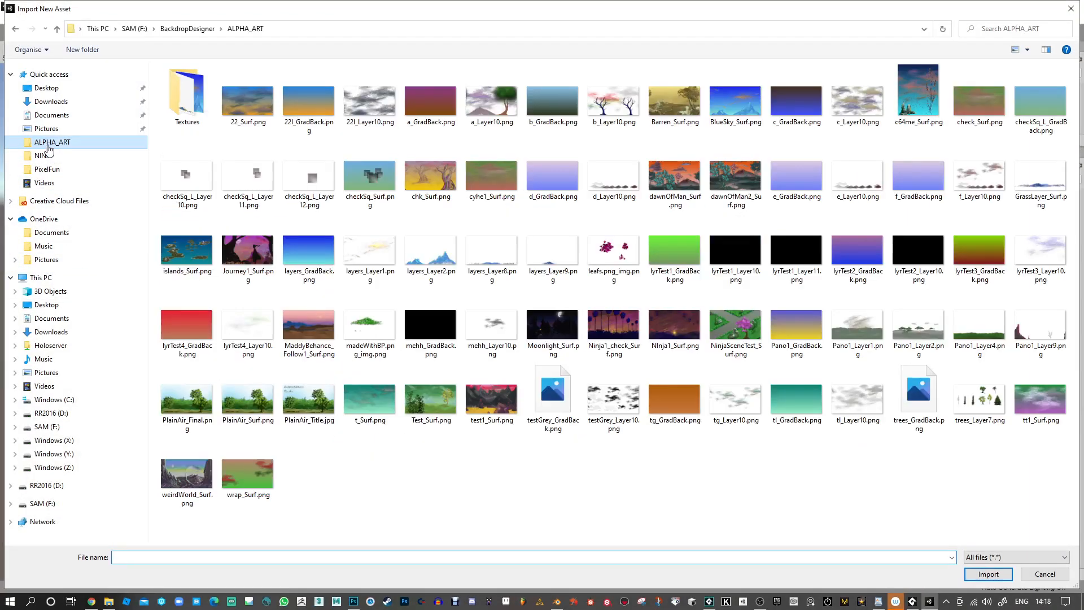
double_click(199, 98)
drag(176, 174, 251, 113)
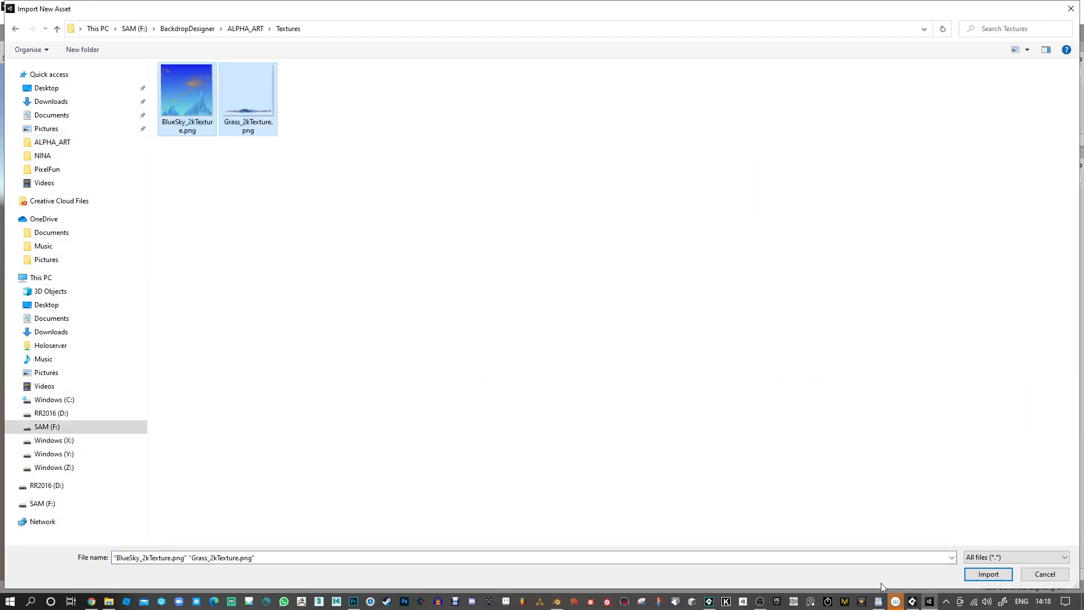
click(988, 576)
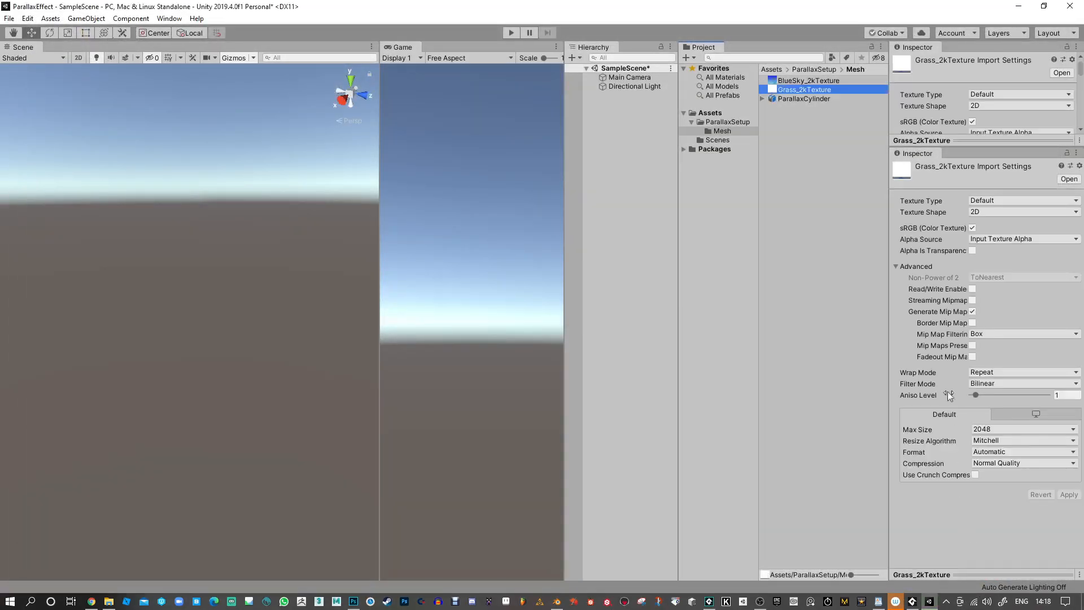
Enable Alpha Is Transparency for Grass_2kTexture, apply the import settings and show the texture's preview.
click(973, 249)
click(1068, 495)
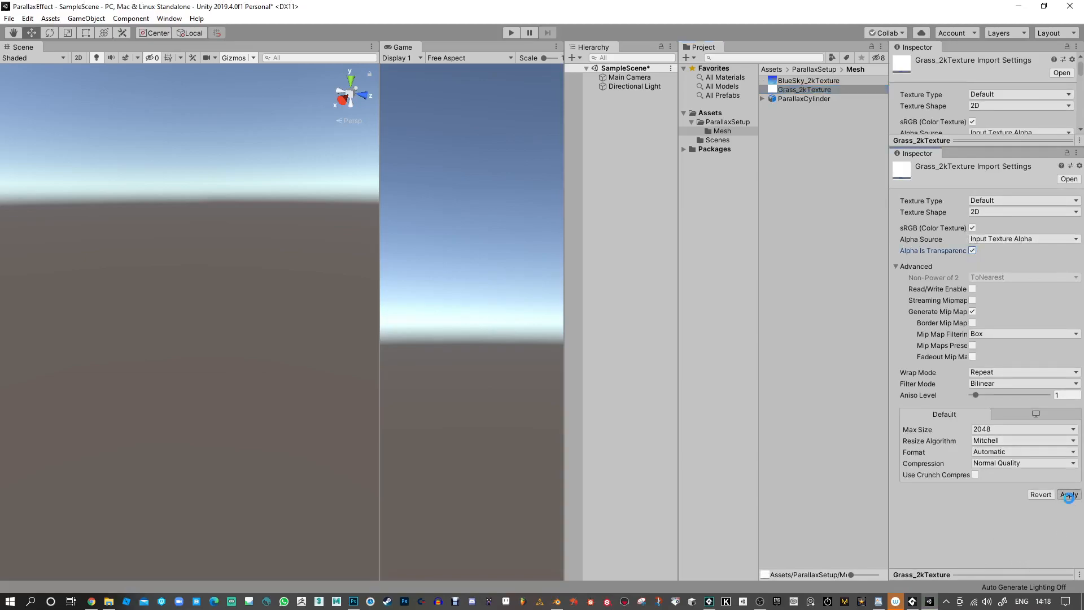
click(1008, 574)
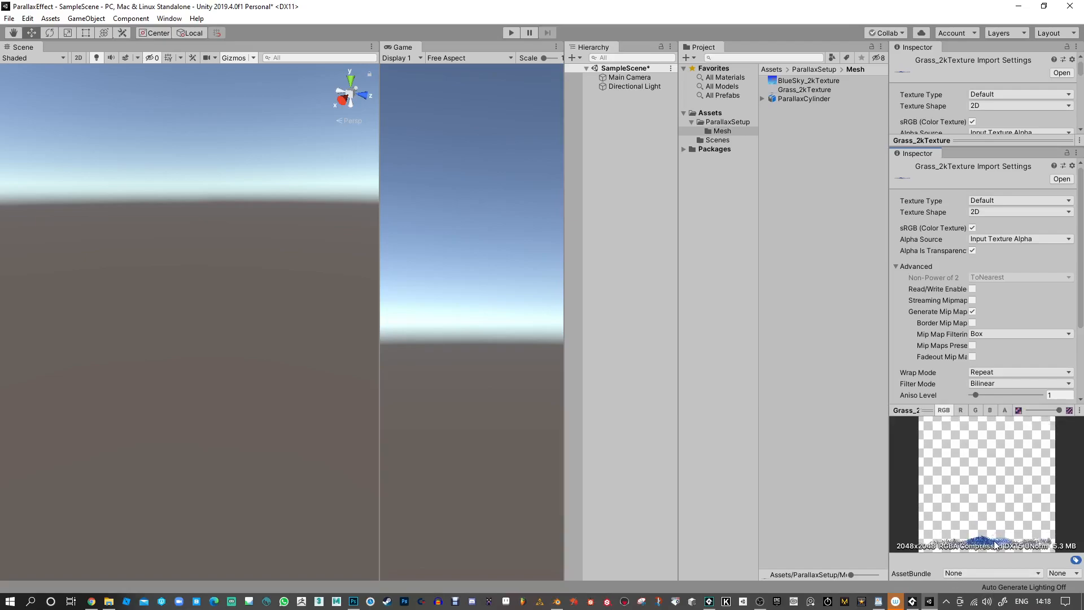
Create a new material named SkyMaterial in the Mesh folder.
click(794, 83)
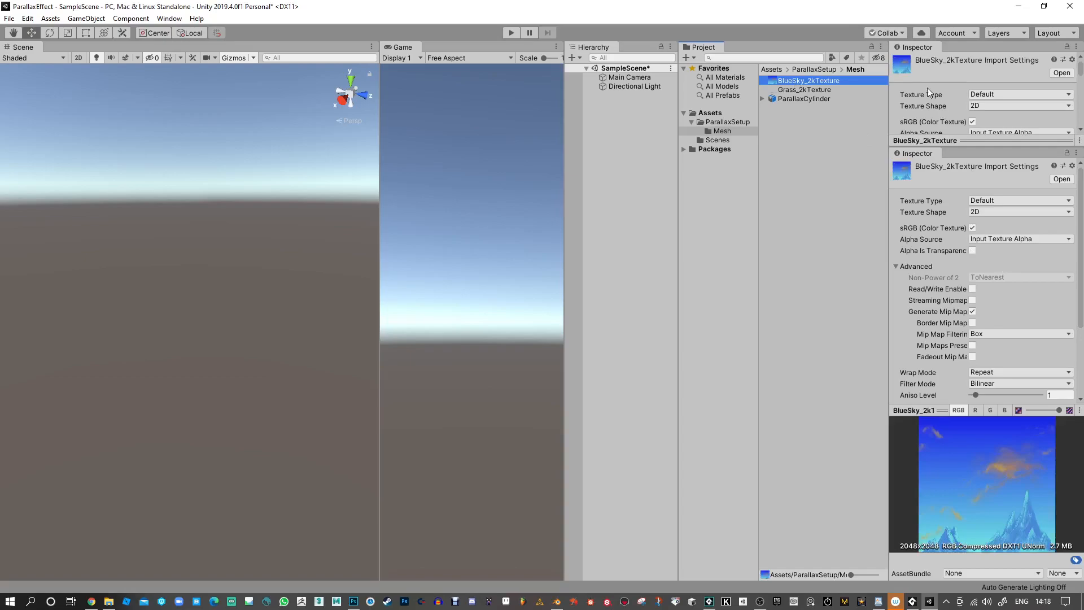
right_click(797, 83)
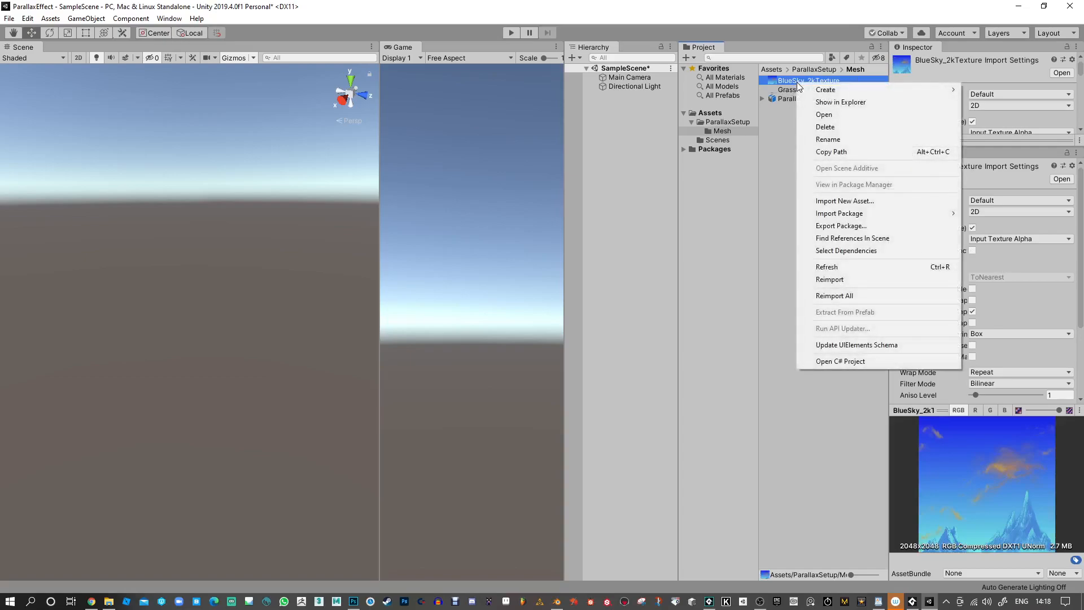
mouse_move(850, 93)
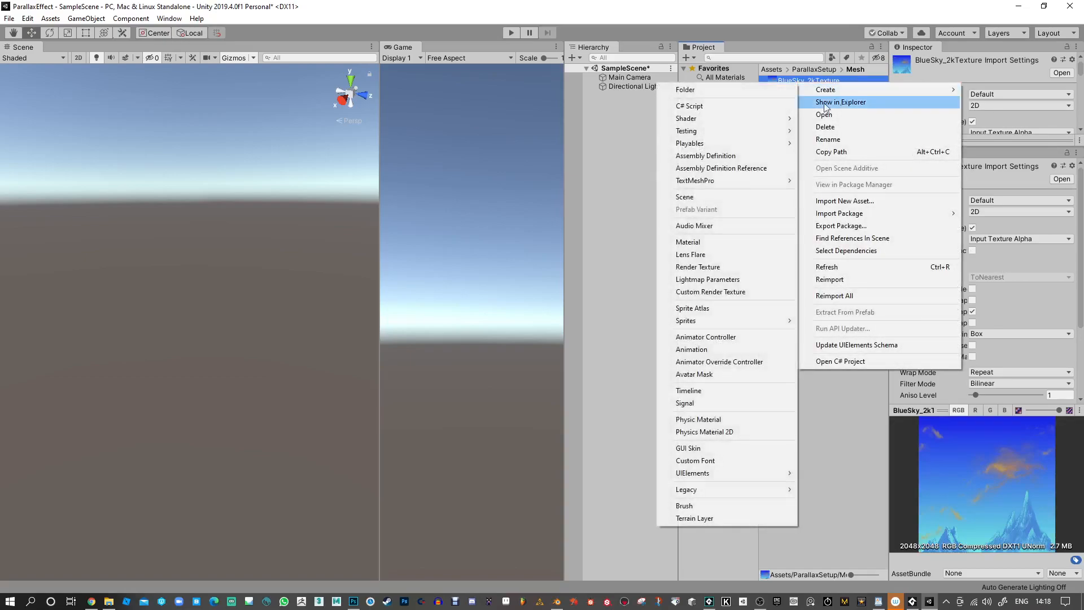
click(700, 238)
text(SkyM)
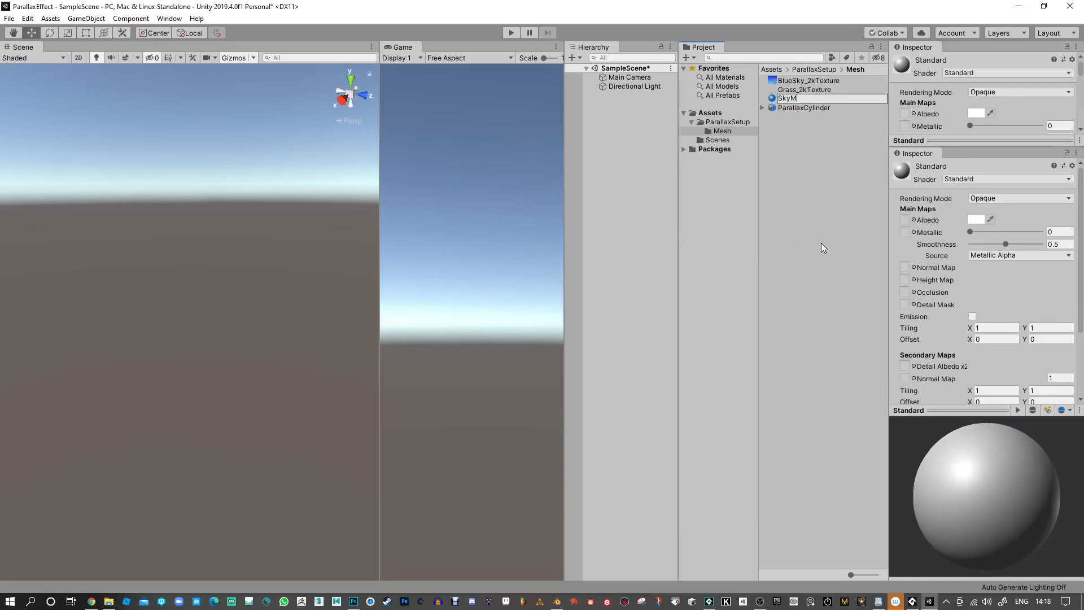
text(aterial)
key(Return)
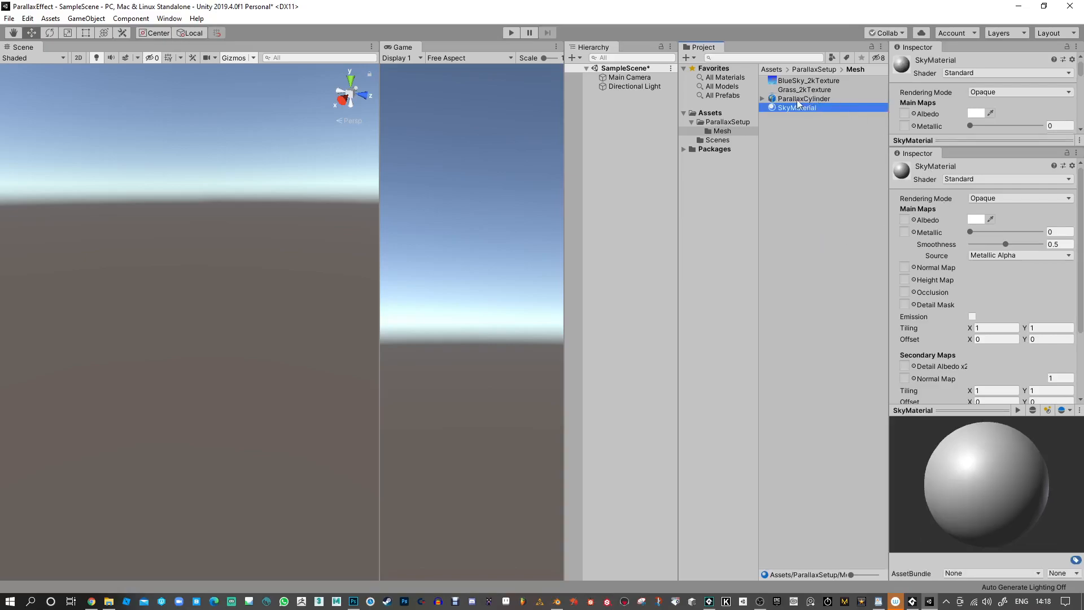
Assign BlueSky_2kTexture as SkyMaterial's albedo map, enable Emission and use the same texture for the emission color.
drag(805, 81, 907, 219)
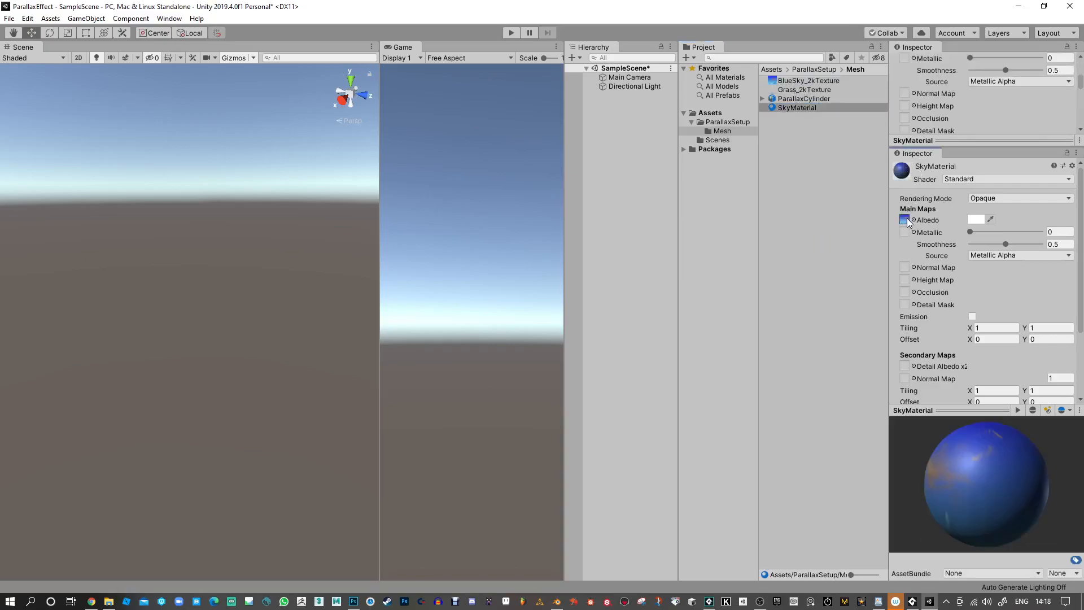
click(972, 317)
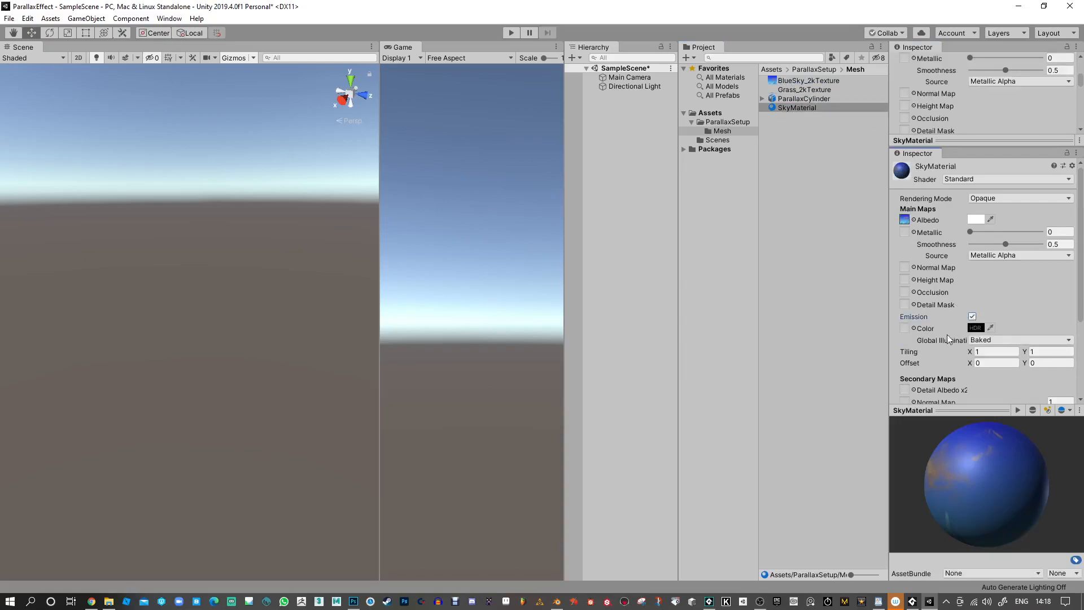
drag(991, 484, 950, 454)
drag(985, 487, 987, 470)
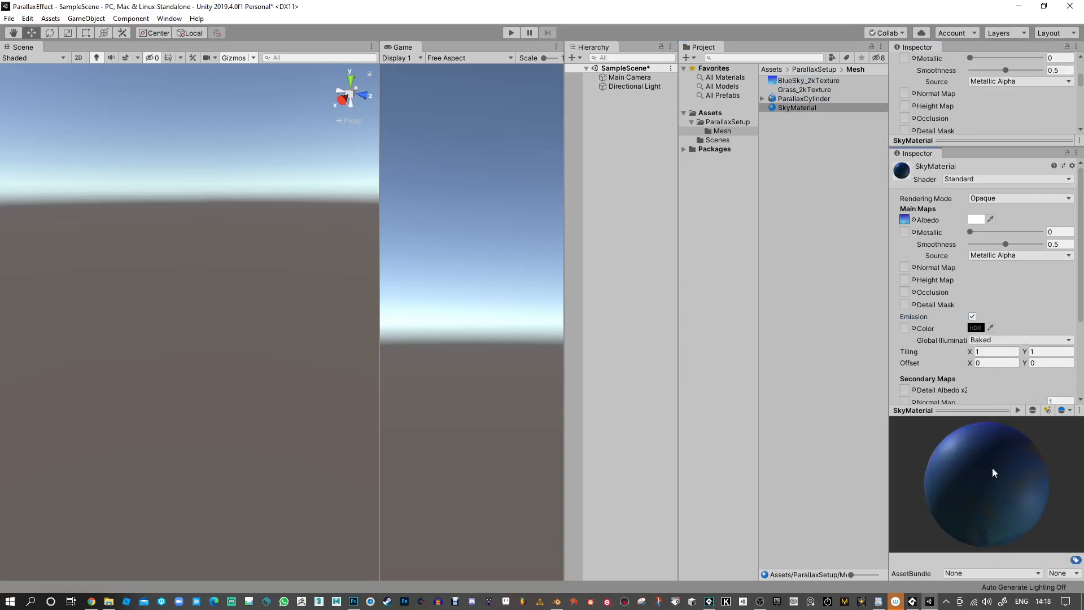
drag(791, 81, 904, 328)
drag(967, 467, 1004, 476)
Set SkyMaterial's smoothness to 0.
drag(1005, 244, 945, 243)
drag(1022, 483, 1000, 480)
click(973, 244)
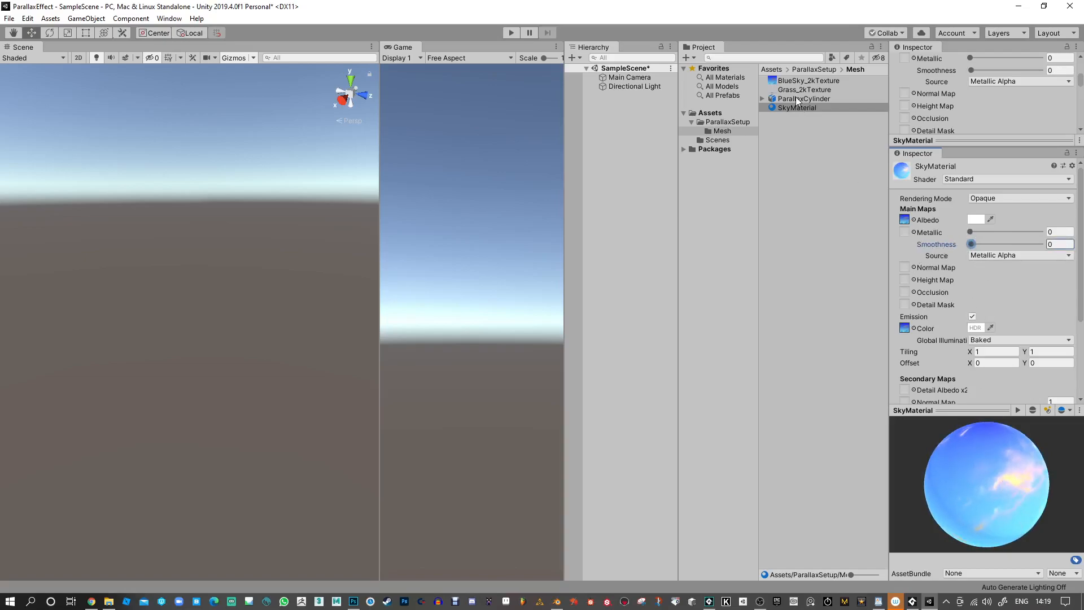
Create a new material named GrassMaterial in the Mesh folder.
right_click(798, 133)
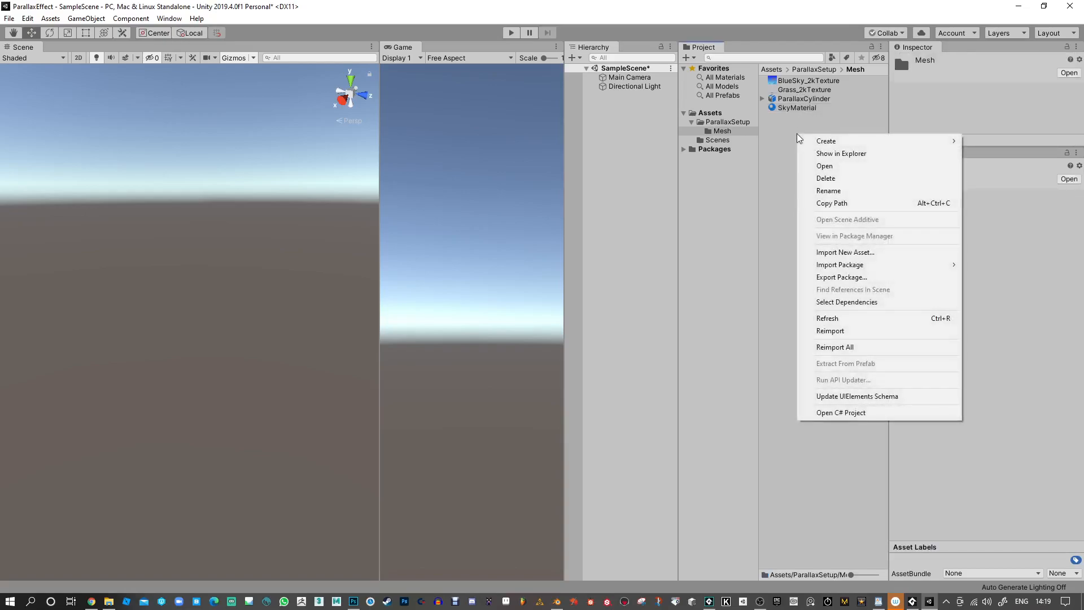
click(689, 294)
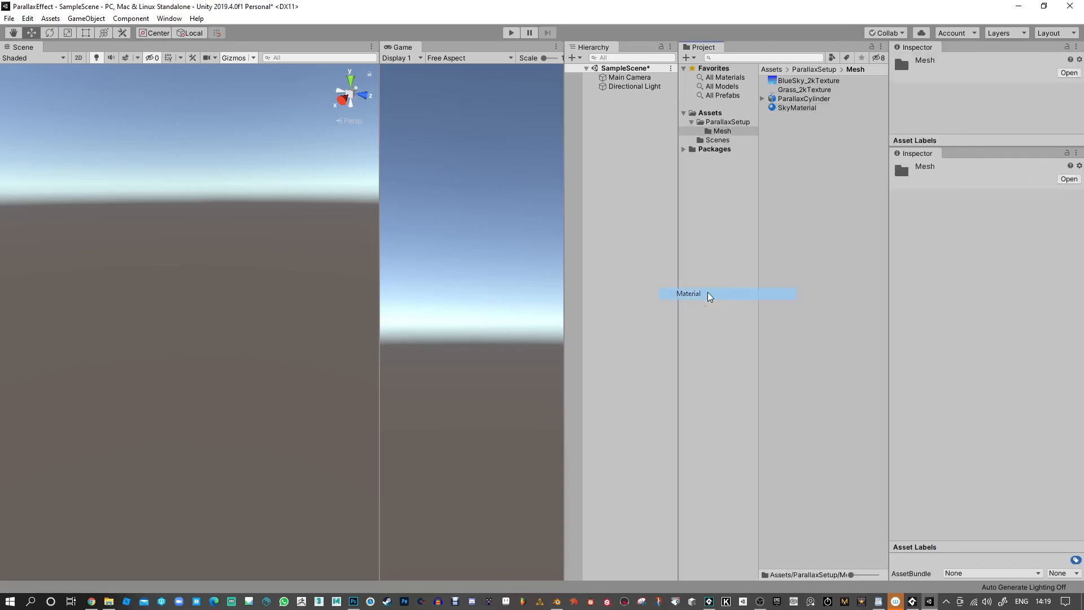
text(GrassMaterial)
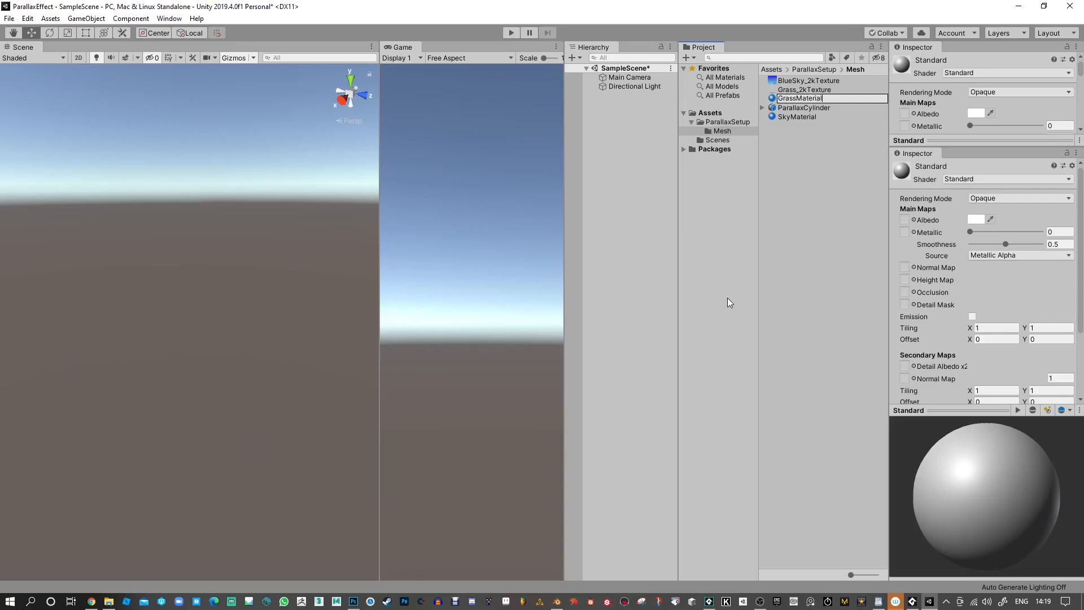
key(Return)
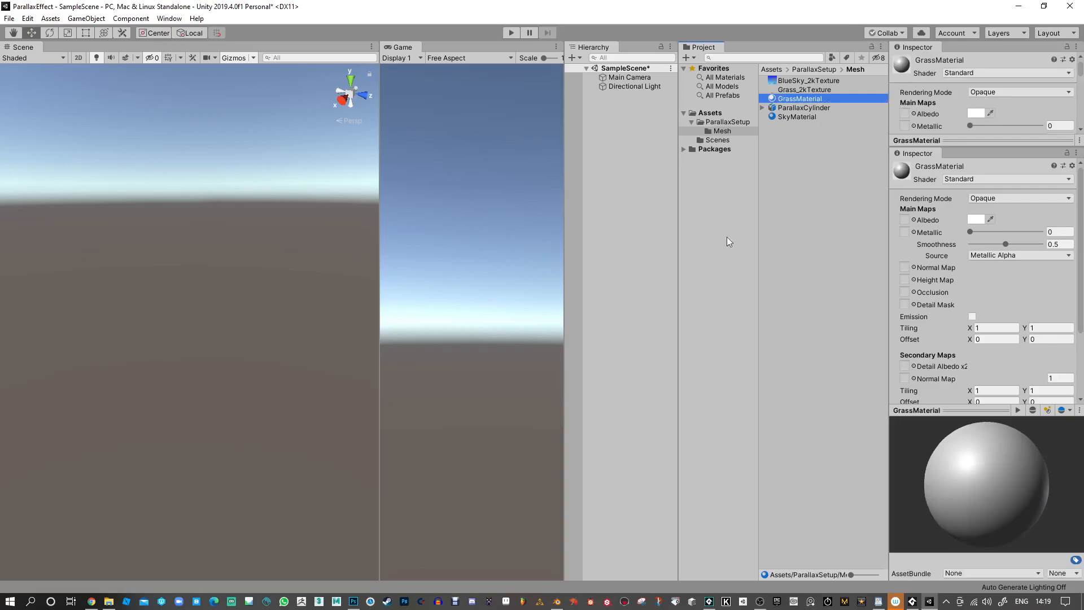
Assign Grass_2kTexture as GrassMaterial's albedo map, enable Emission and use the same texture for the emission color.
drag(806, 90, 906, 220)
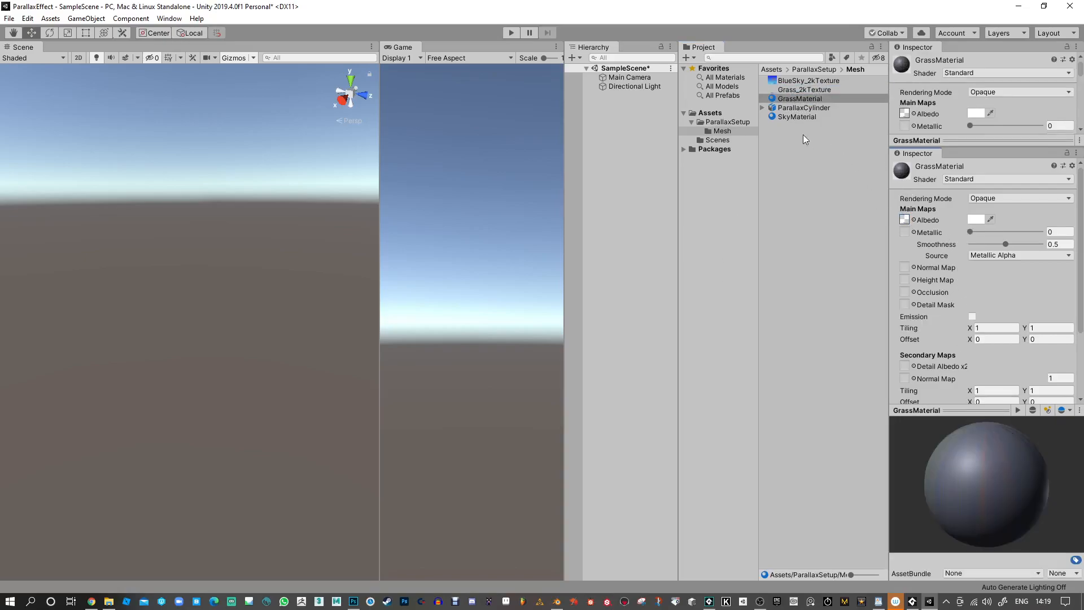
mouse_move(791, 101)
mouse_down()
mouse_move(946, 298)
mouse_move(826, 197)
mouse_move(808, 99)
mouse_up()
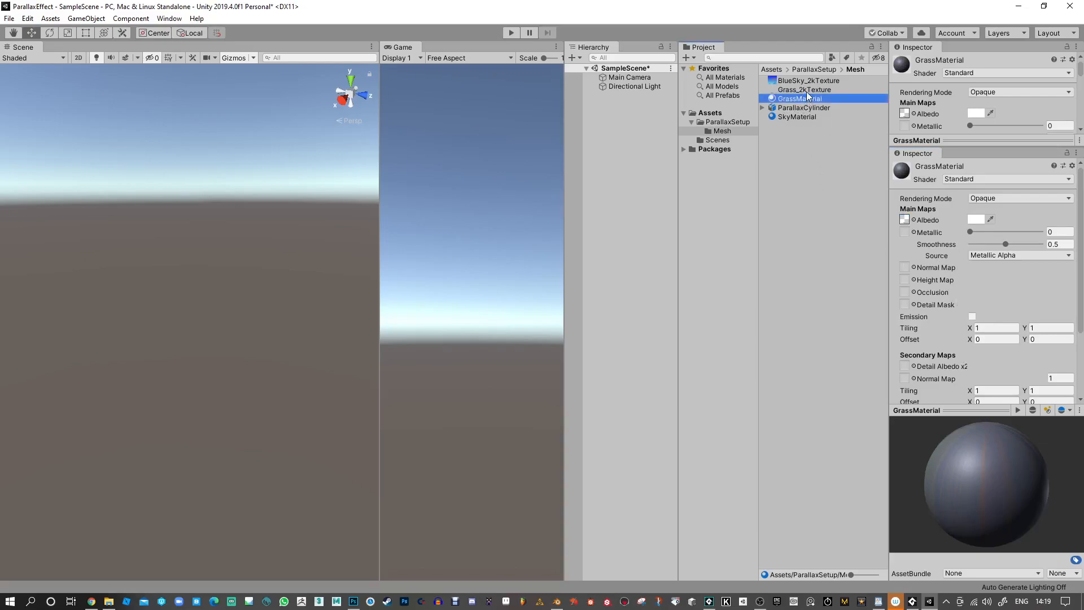
click(973, 316)
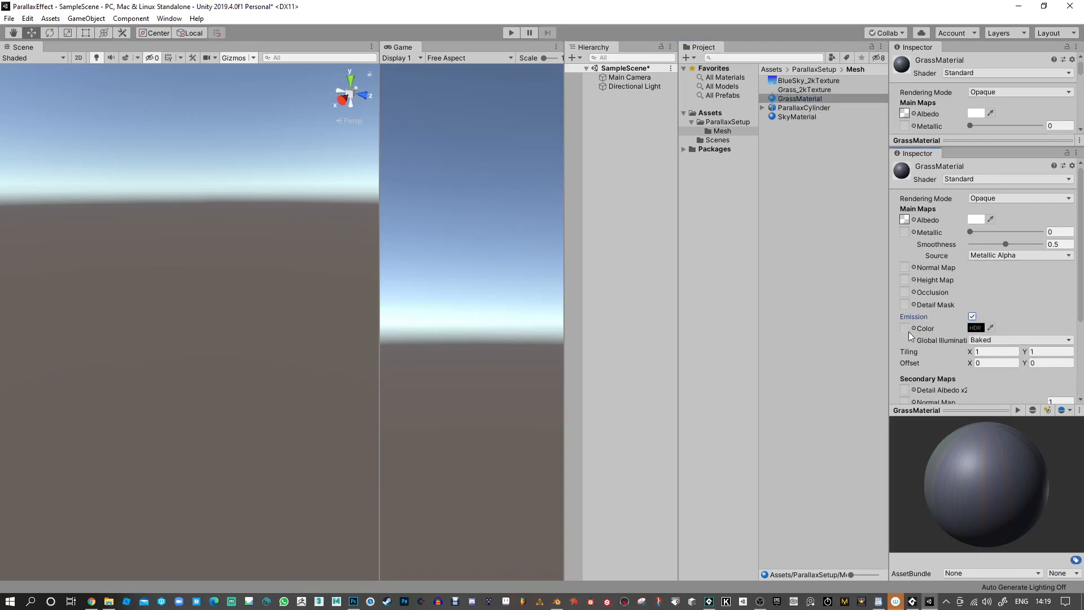
drag(786, 90, 905, 328)
Set GrassMaterial's rendering mode to Cutout with an alpha cutoff of 0.614, and reduce its smoothness to the minimum.
click(1000, 200)
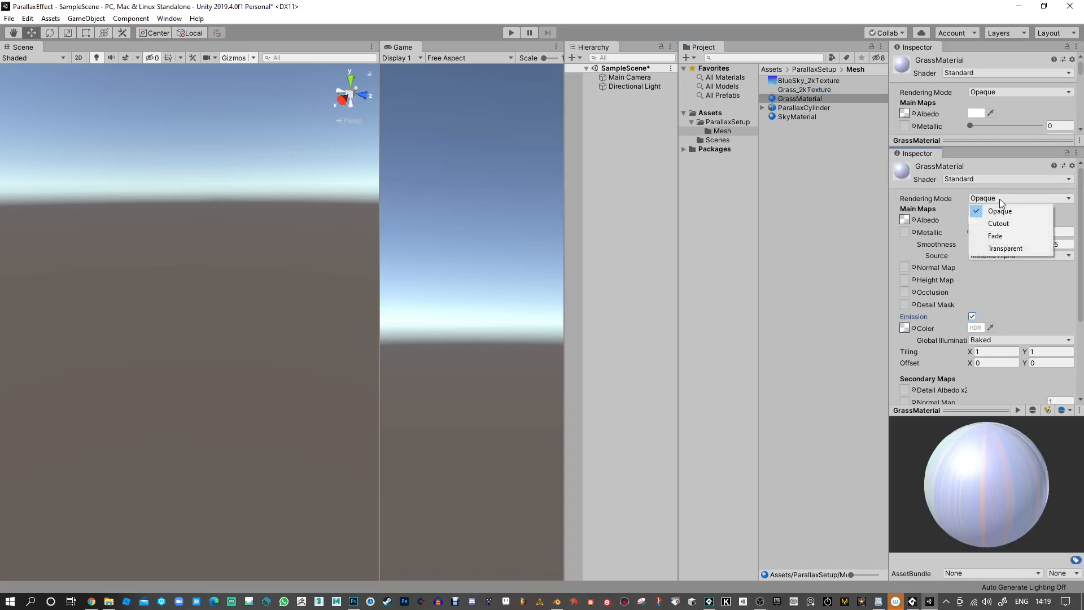
click(1010, 227)
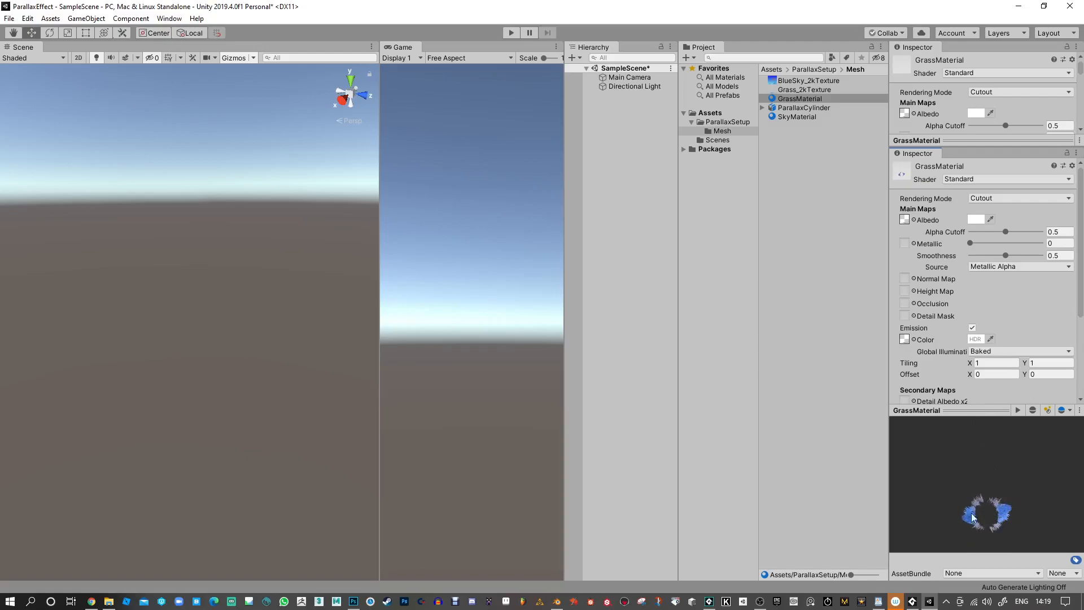
drag(1014, 234, 1015, 236)
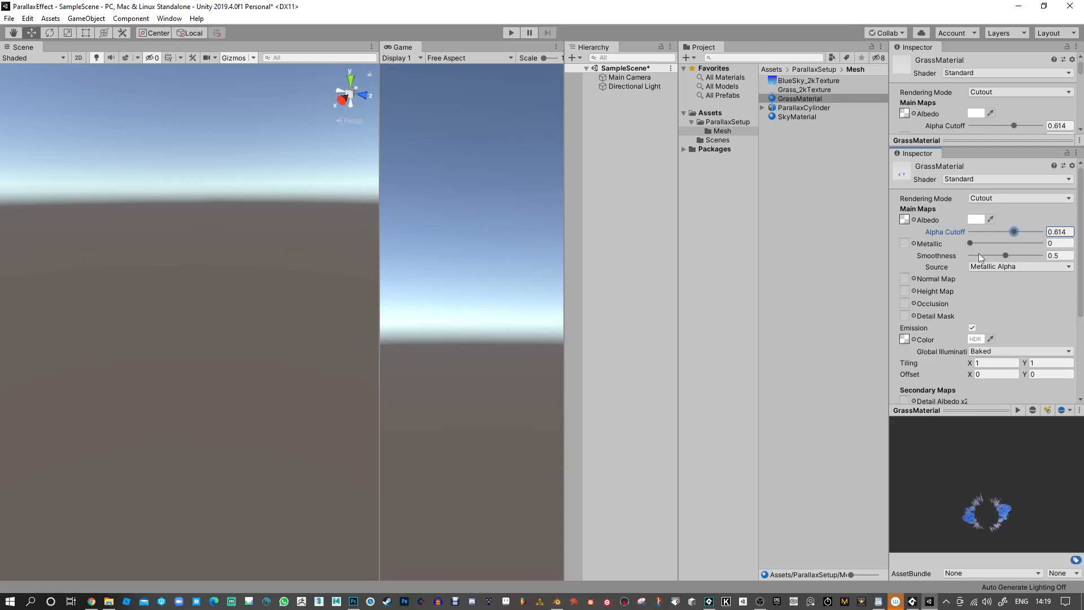
drag(998, 503, 1005, 496)
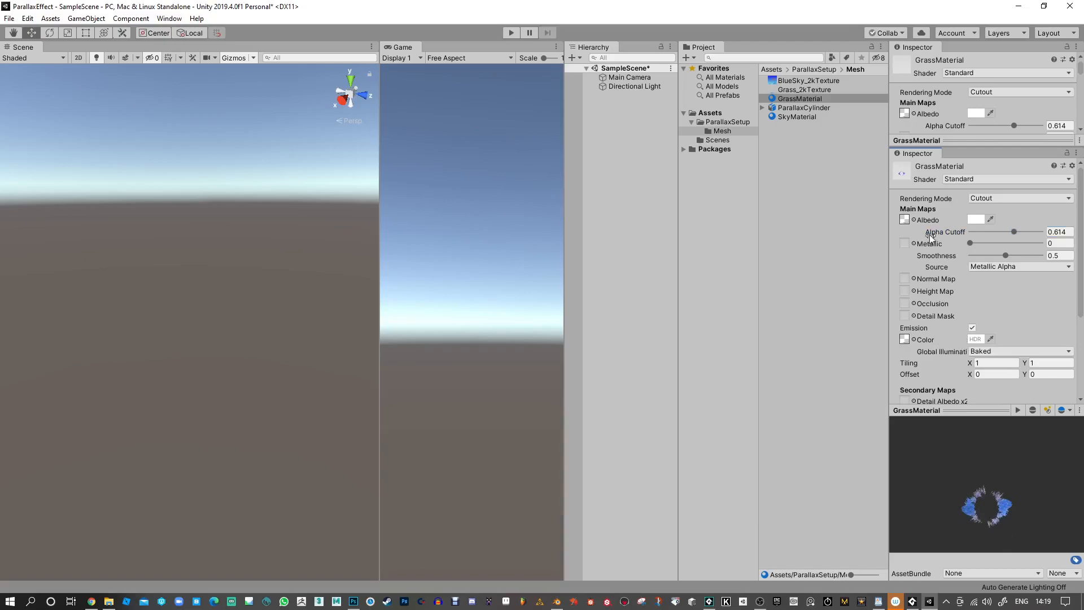
drag(1005, 255, 969, 252)
click(794, 130)
Add ParallaxCylinder to the scene hierarchy and apply SkyMaterial to its inner surface.
drag(814, 106, 638, 123)
alt+drag(260, 223, 277, 221)
drag(786, 120, 136, 365)
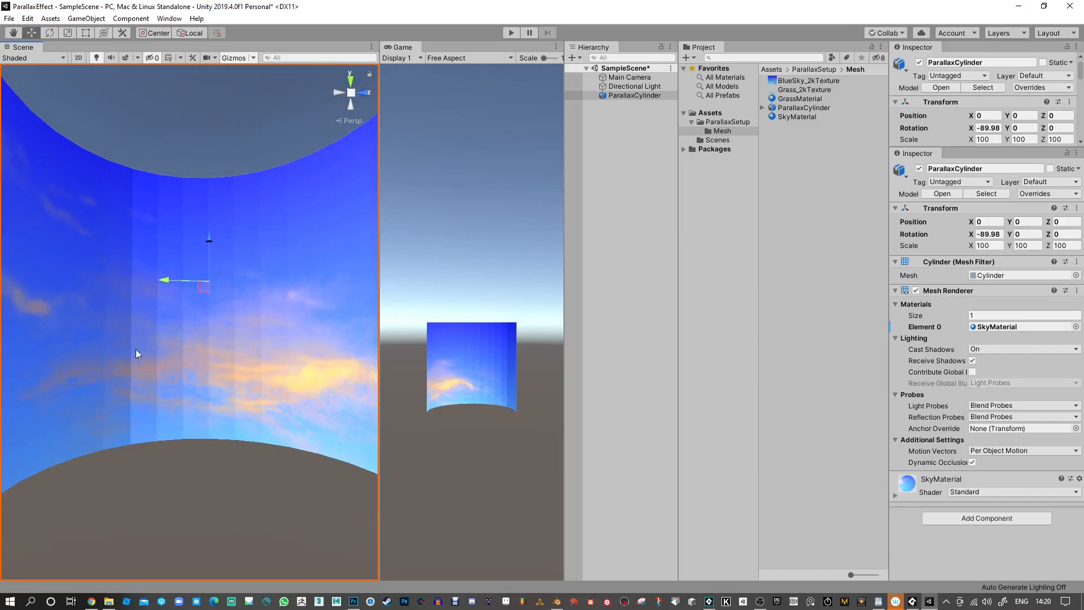
Open the model import settings of the ParallaxCylinder asset and close the duplicate Inspector.
click(795, 108)
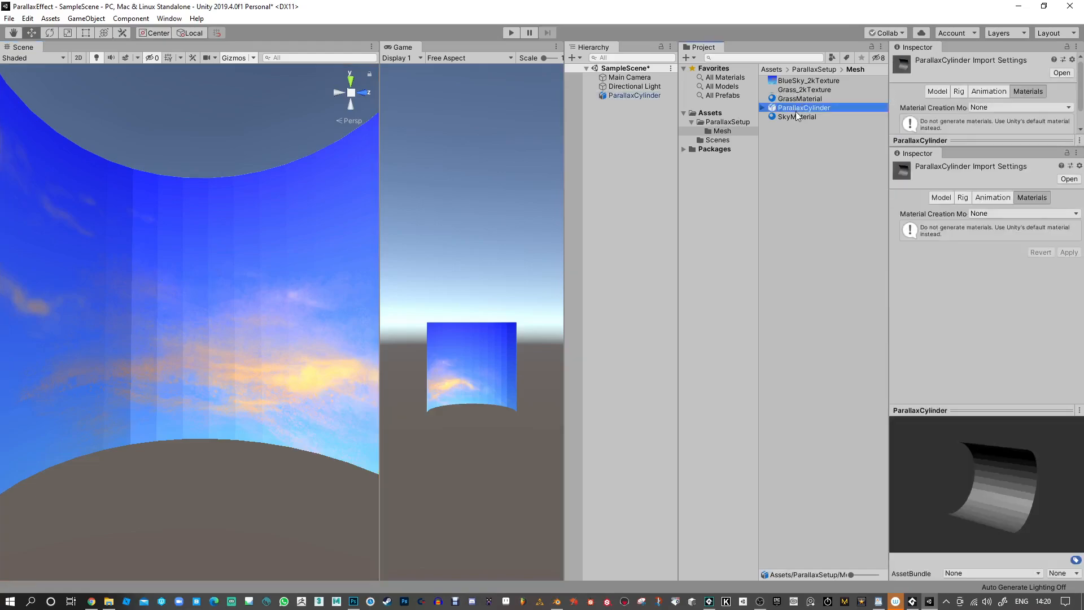
click(939, 92)
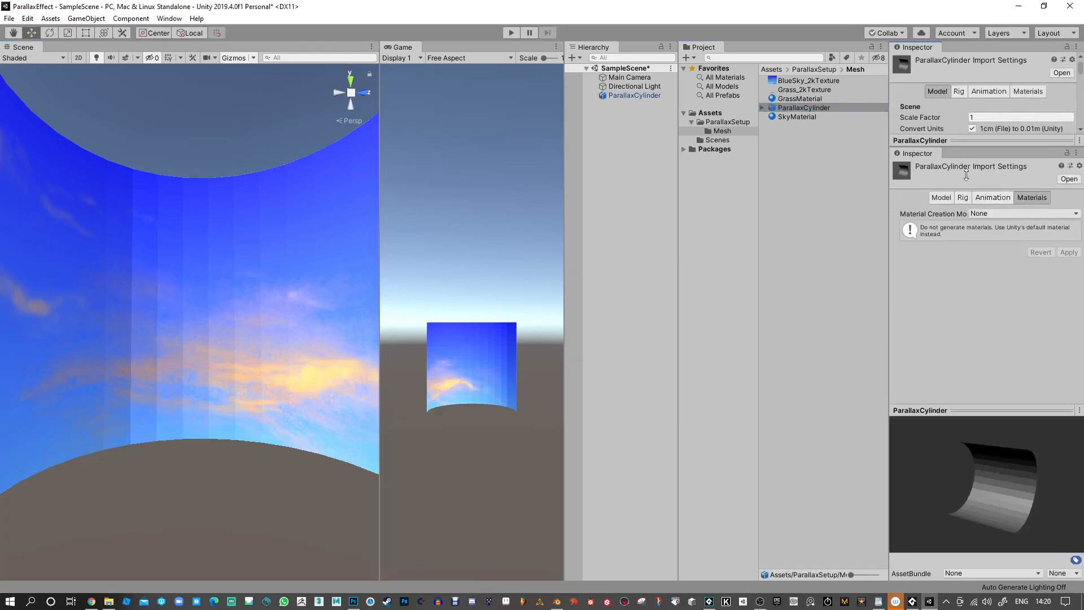
drag(888, 187, 862, 191)
click(927, 198)
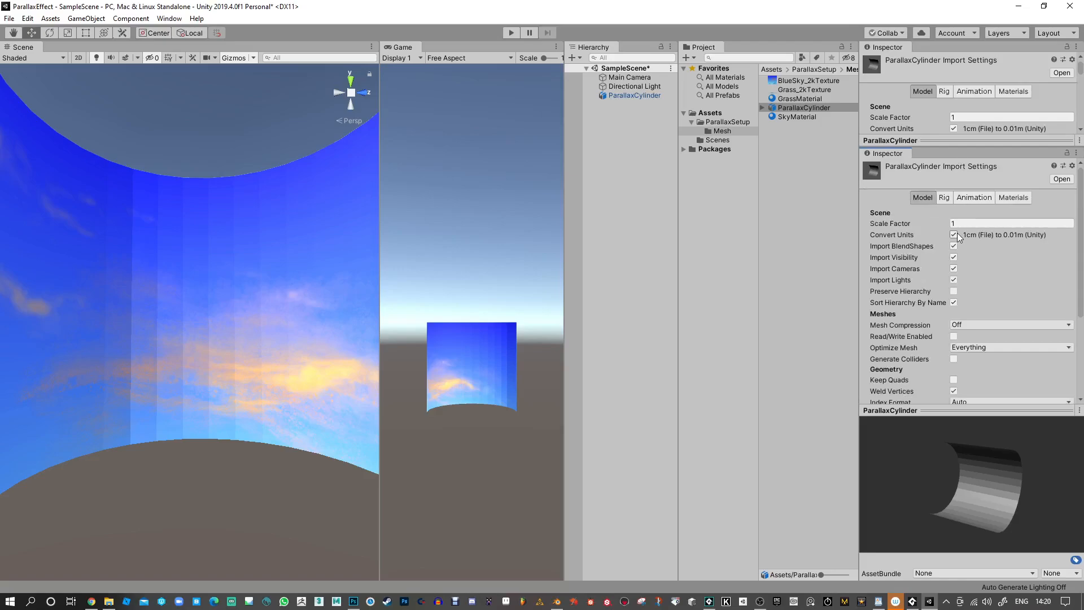
click(1077, 48)
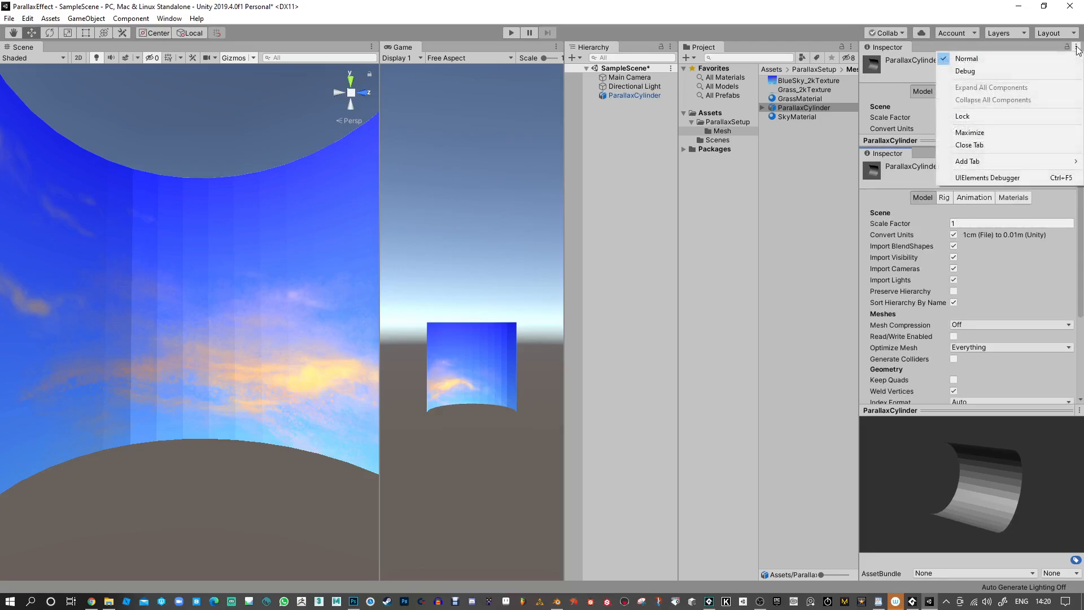
click(972, 146)
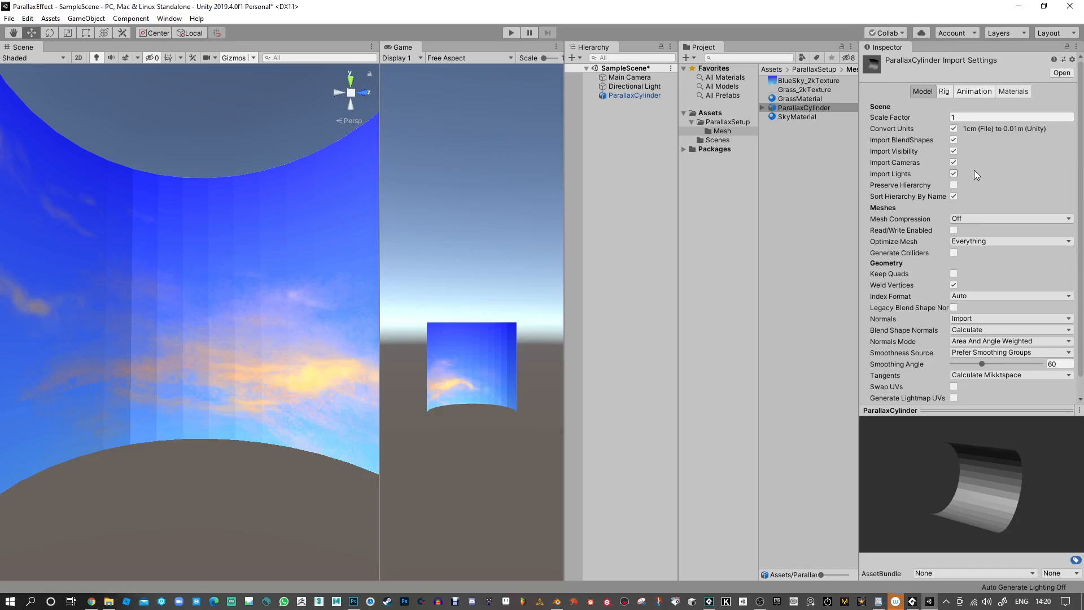
Set the model's normals to Calculate with a smoothing angle of 120 and apply the import settings.
scroll(975, 171, down, 1)
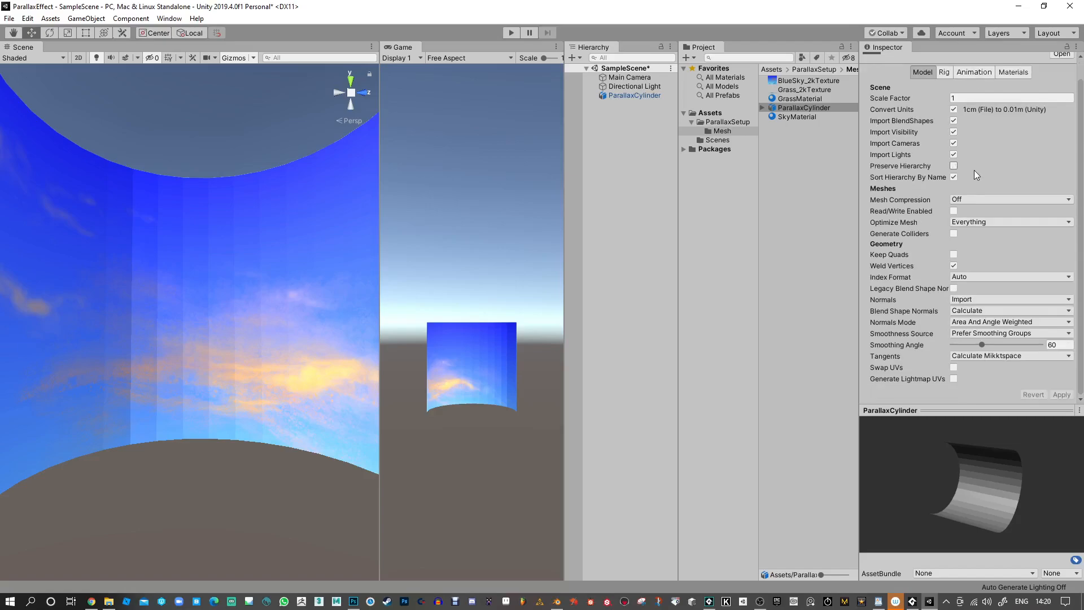
click(974, 304)
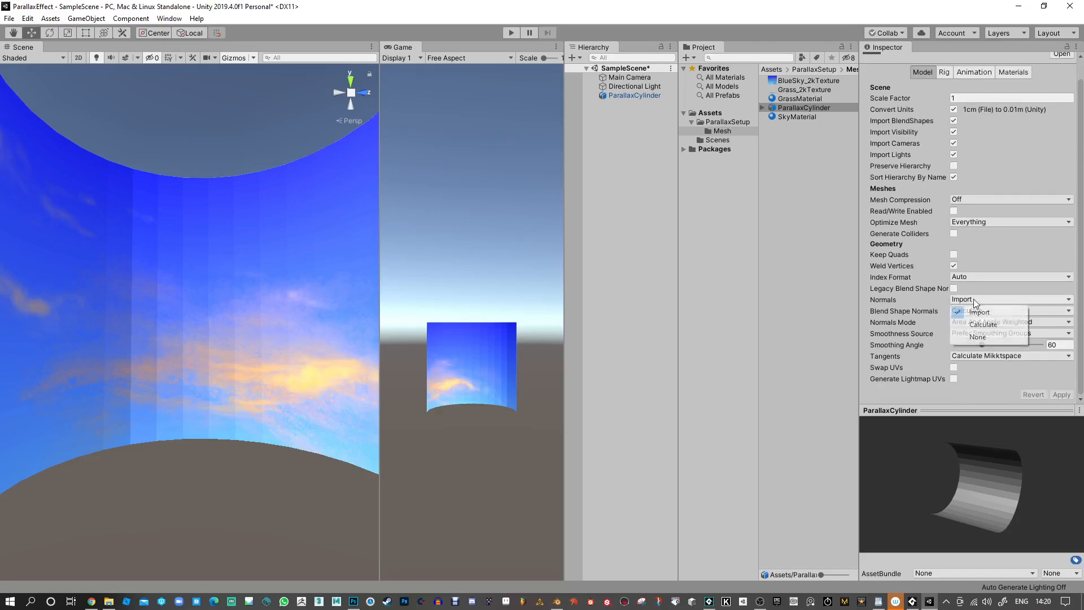
click(989, 326)
drag(988, 344, 1012, 346)
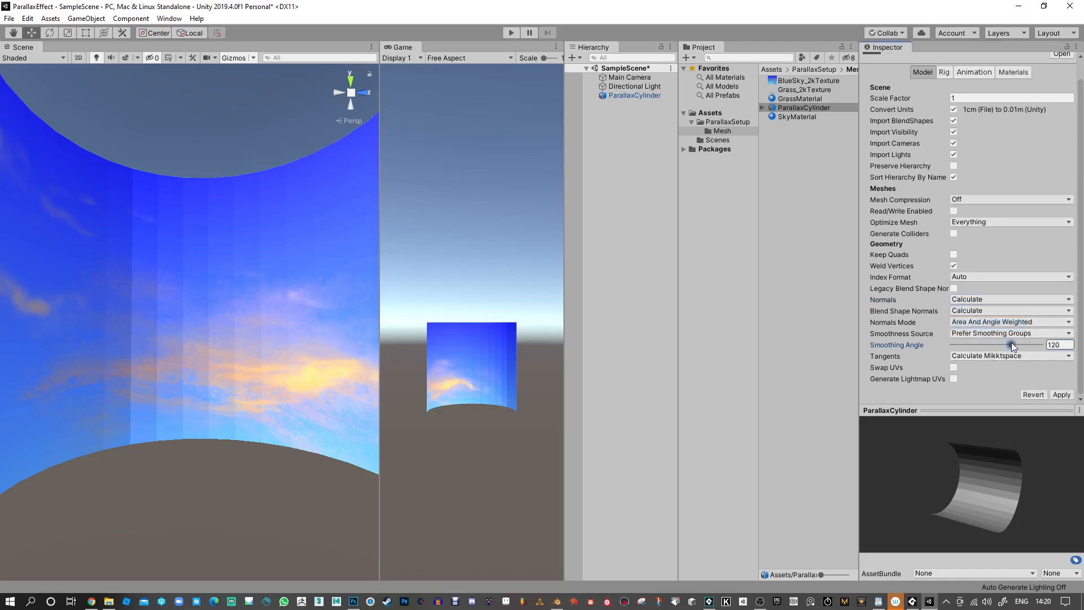
click(1061, 394)
alt+drag(282, 296, 153, 322)
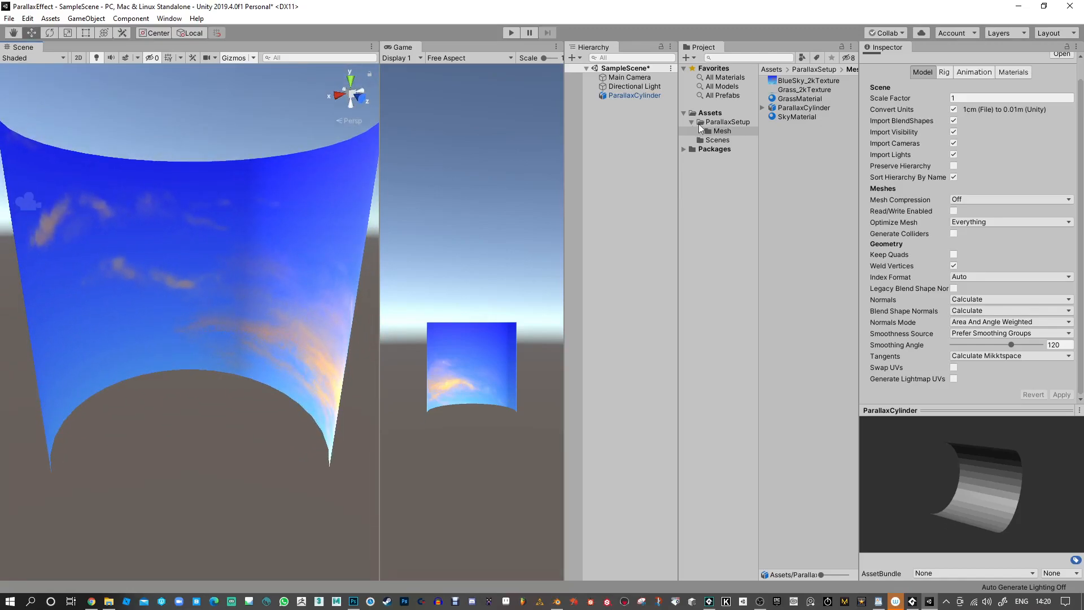
Disable Receive Shadows and set Cast Shadows to Off on the scene's ParallaxCylinder.
click(634, 95)
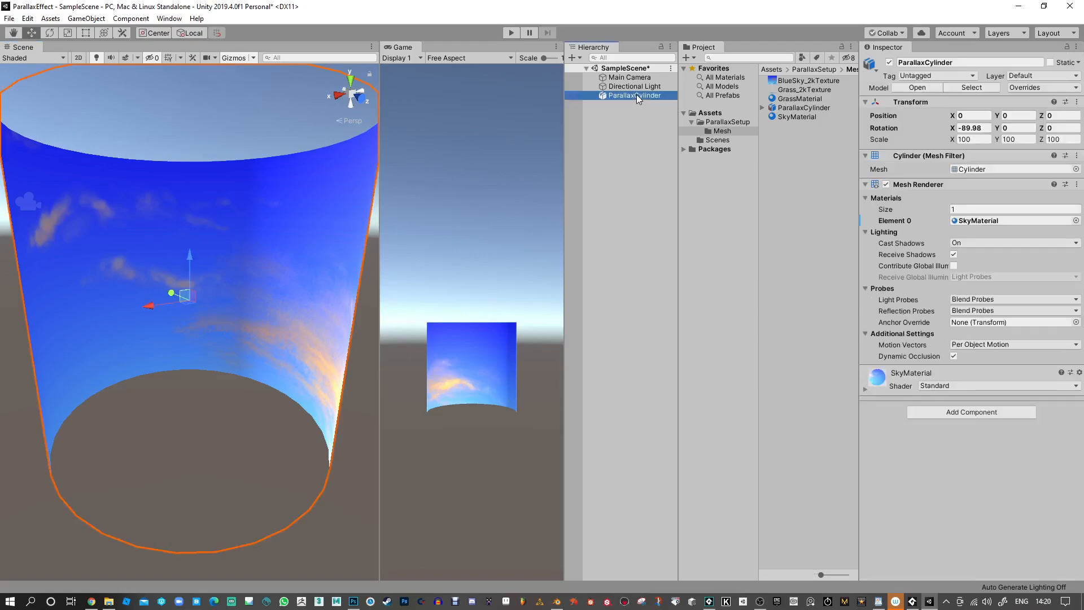
click(954, 256)
click(965, 244)
click(969, 255)
alt+drag(143, 187, 433, 165)
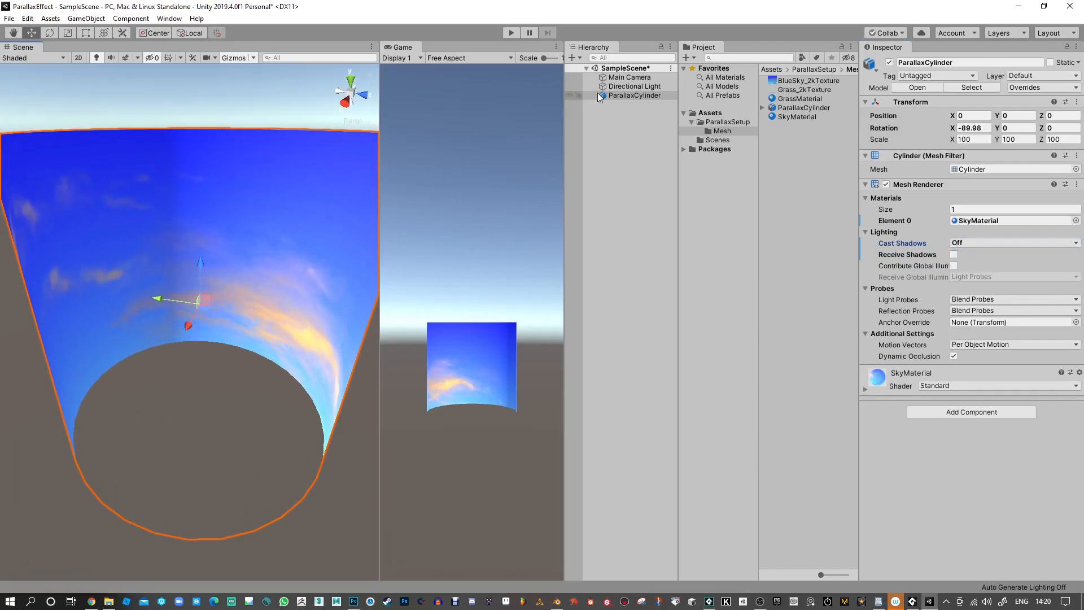
Try rotating the Directional Light around Y to about -87.69 degrees.
click(628, 87)
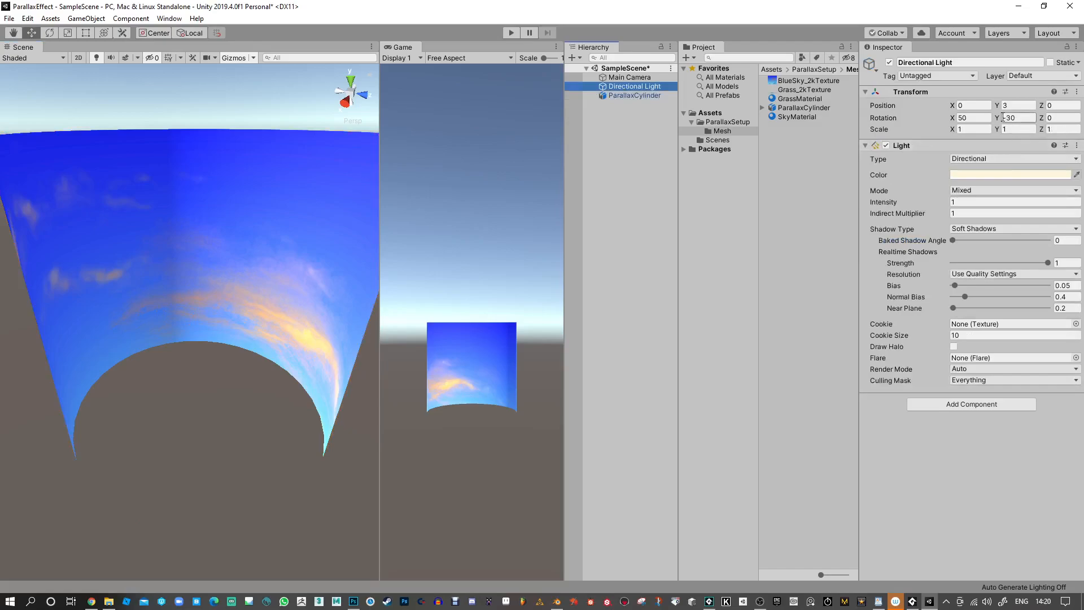
drag(1007, 116, 986, 133)
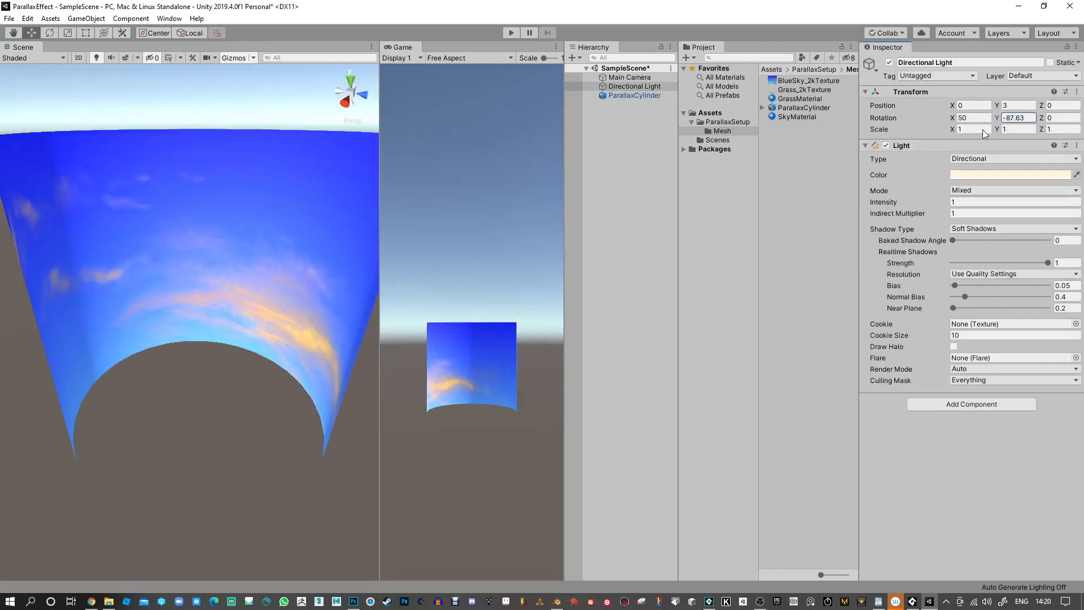
click(627, 94)
Delete the Directional Light from the scene.
click(633, 88)
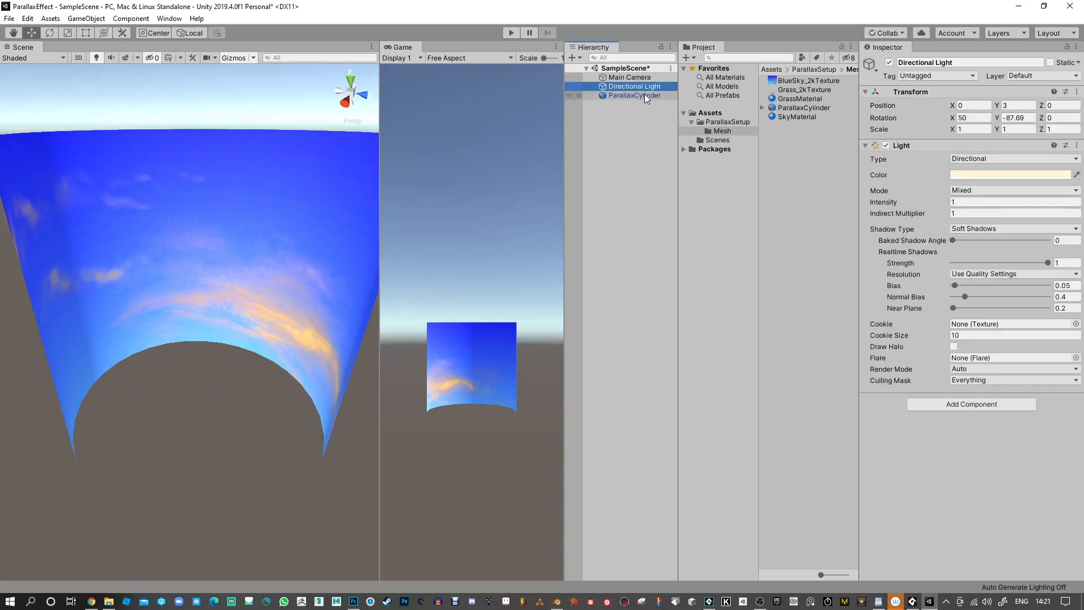
key(Delete)
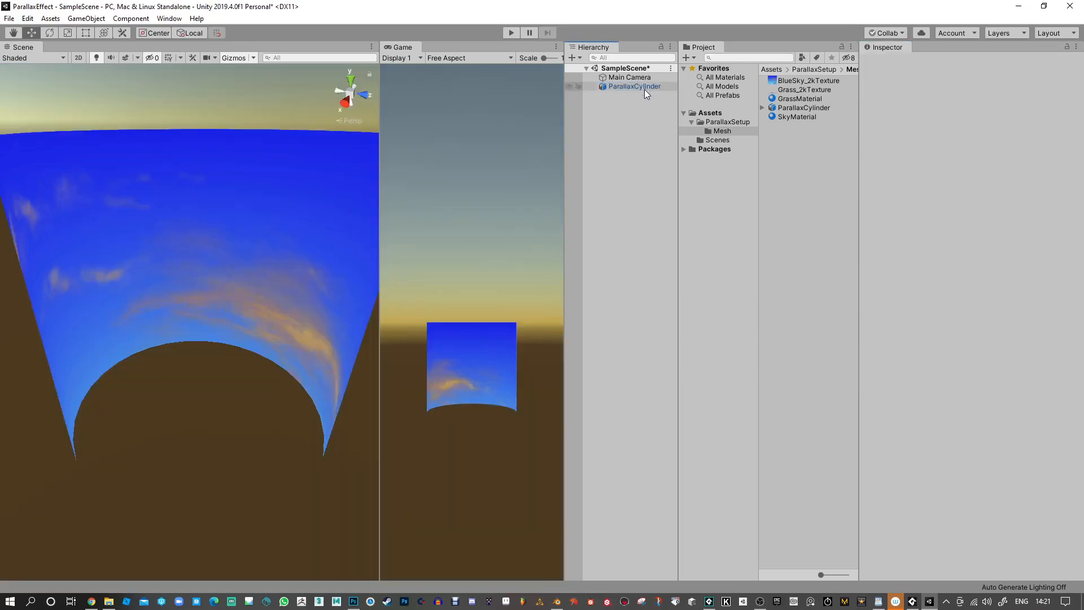
alt+drag(156, 136, 951, 314)
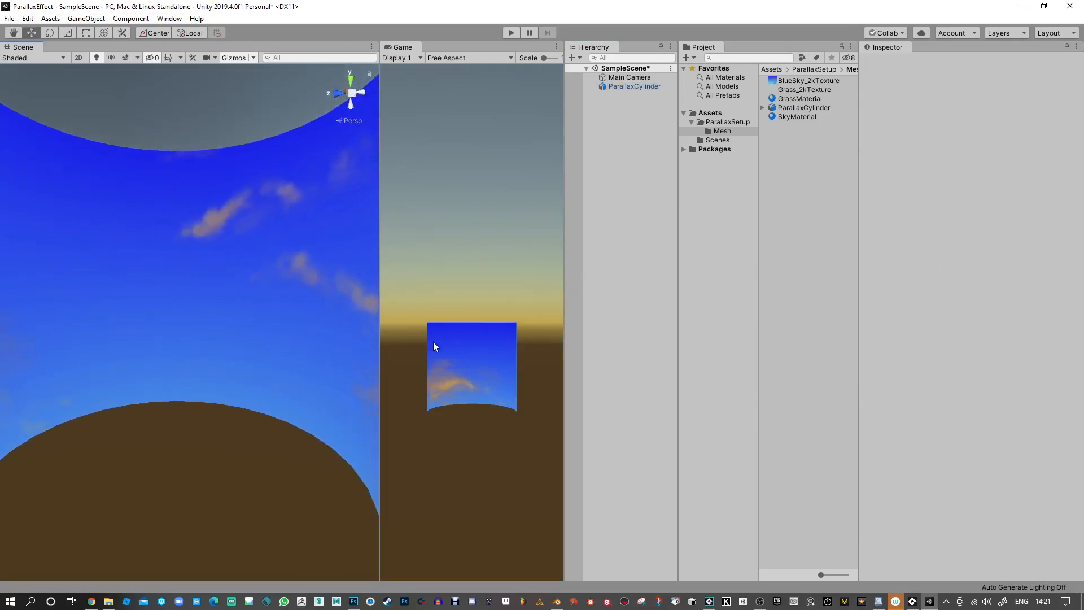
Raise the ParallaxCylinder to a Y position of about 0.265.
scroll(212, 267, down, 5)
click(213, 268)
drag(178, 266, 179, 237)
alt+drag(286, 270, 317, 309)
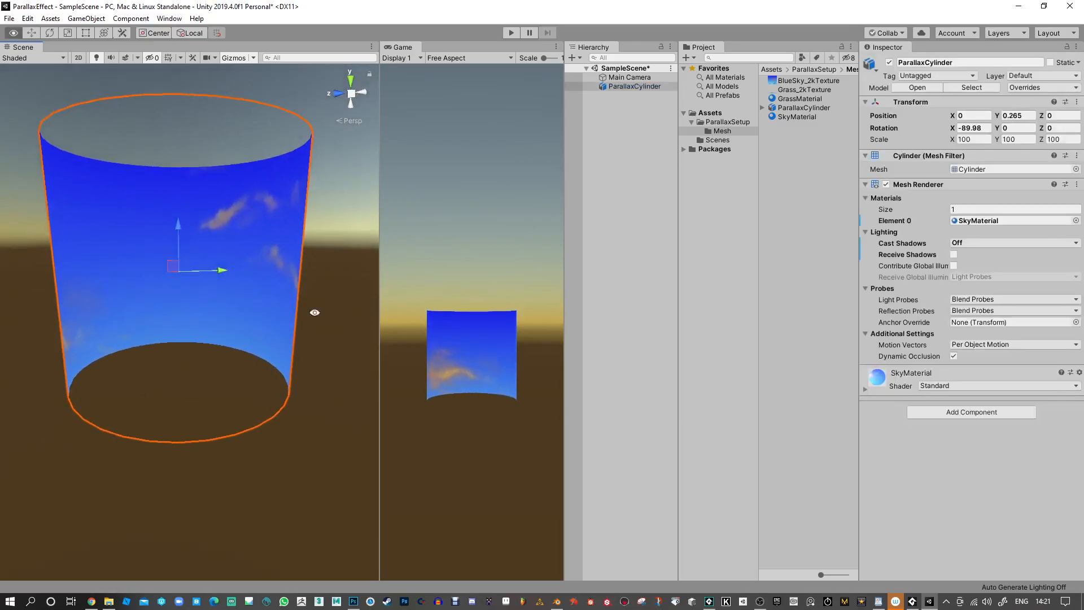
Set SkyMaterial's main tiling to 3 in X and 2 in Y.
click(865, 389)
scroll(1003, 422, down, 3)
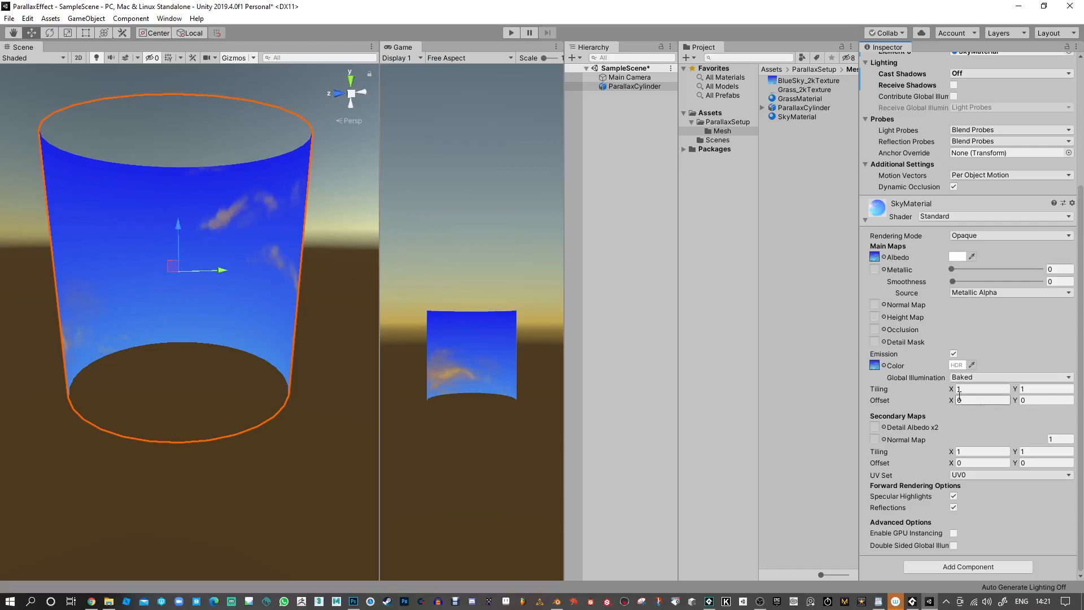
drag(1015, 394, 1024, 394)
click(1015, 390)
alt+drag(317, 319, 393, 355)
click(983, 389)
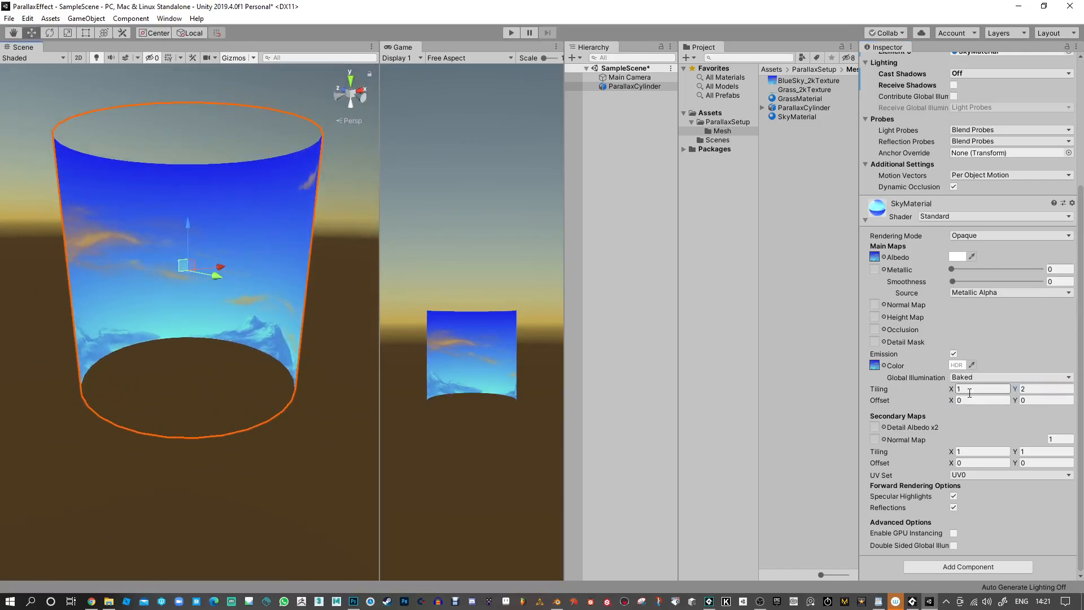
text(3)
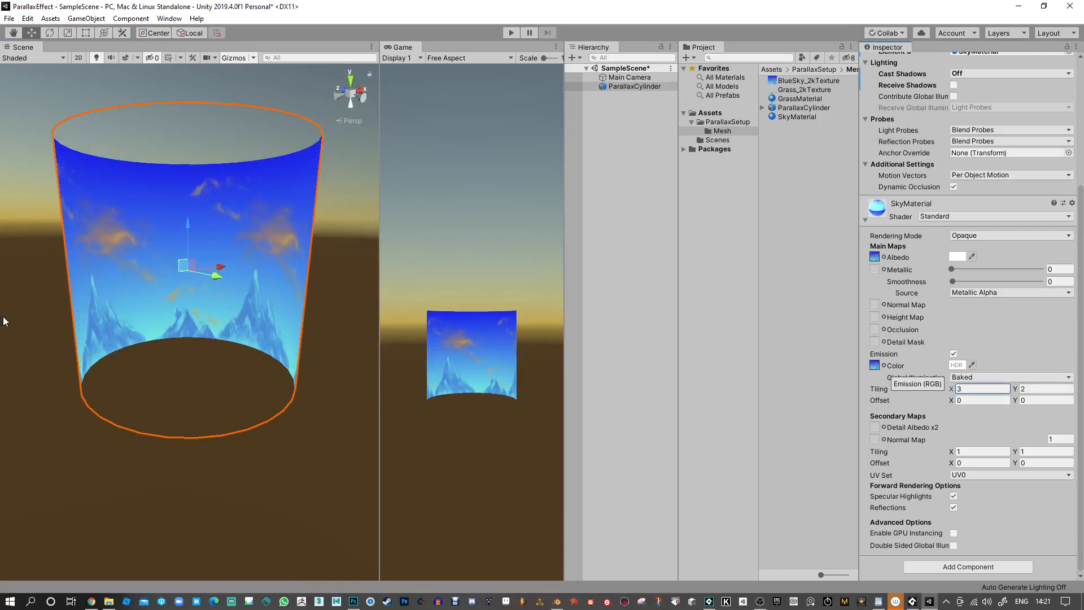
Examine the tiled sky texture on the cylinder's inner surface from close up and from farther away.
alt+scroll(242, 356, up, 5)
alt+drag(242, 356, 797, 273)
alt+scroll(279, 354, up, 6)
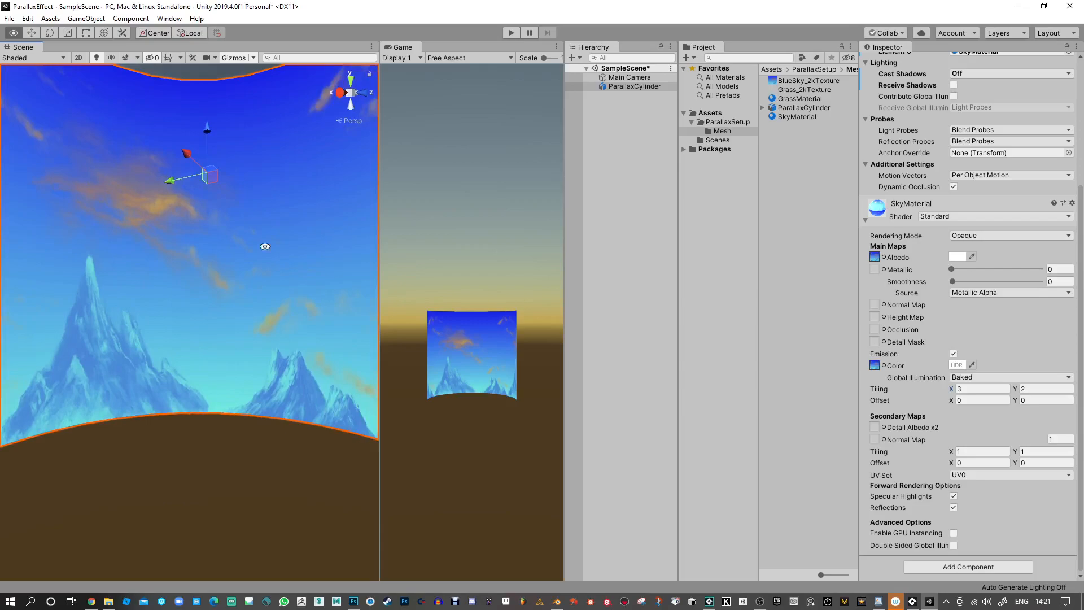
alt+drag(110, 258, 182, 259)
middle_drag(184, 258, 226, 298)
alt+scroll(225, 298, down, 8)
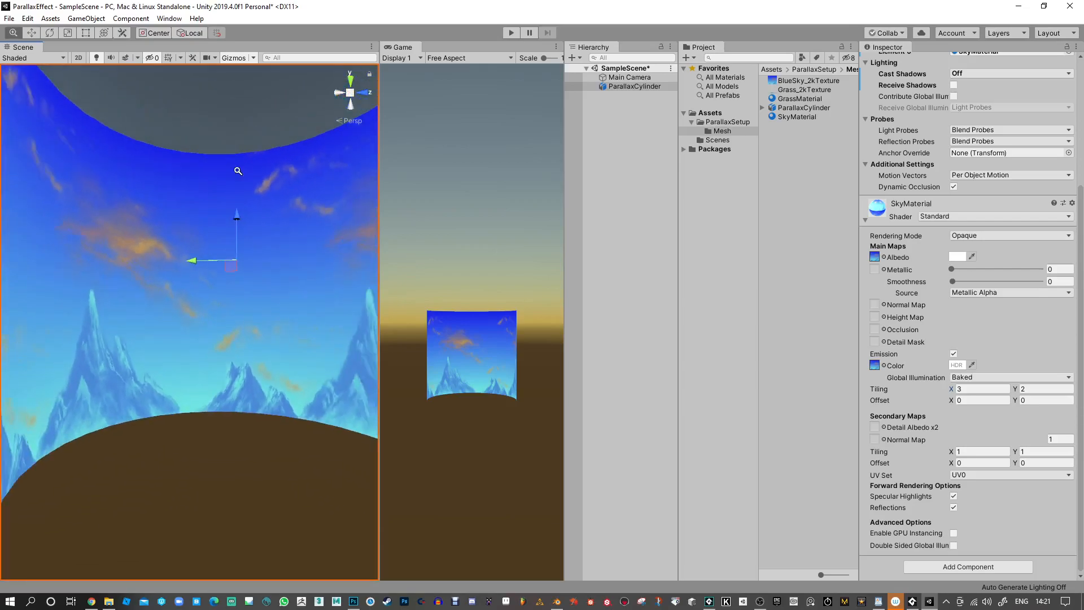
alt+drag(243, 372, 266, 463)
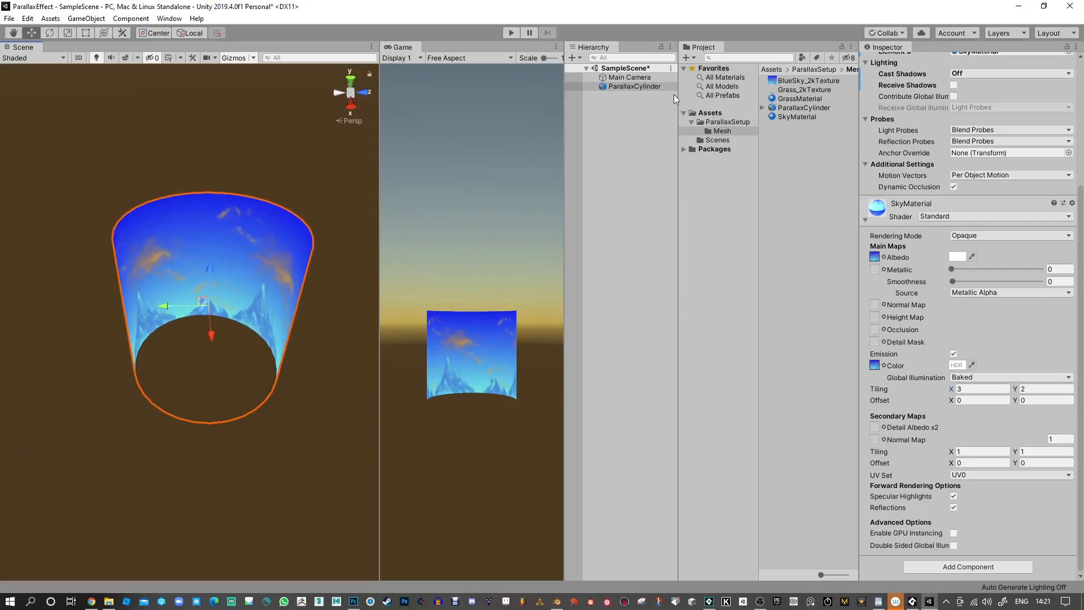
Set the Main Camera's Z position to 0 so it sits inside the cylinder.
click(655, 78)
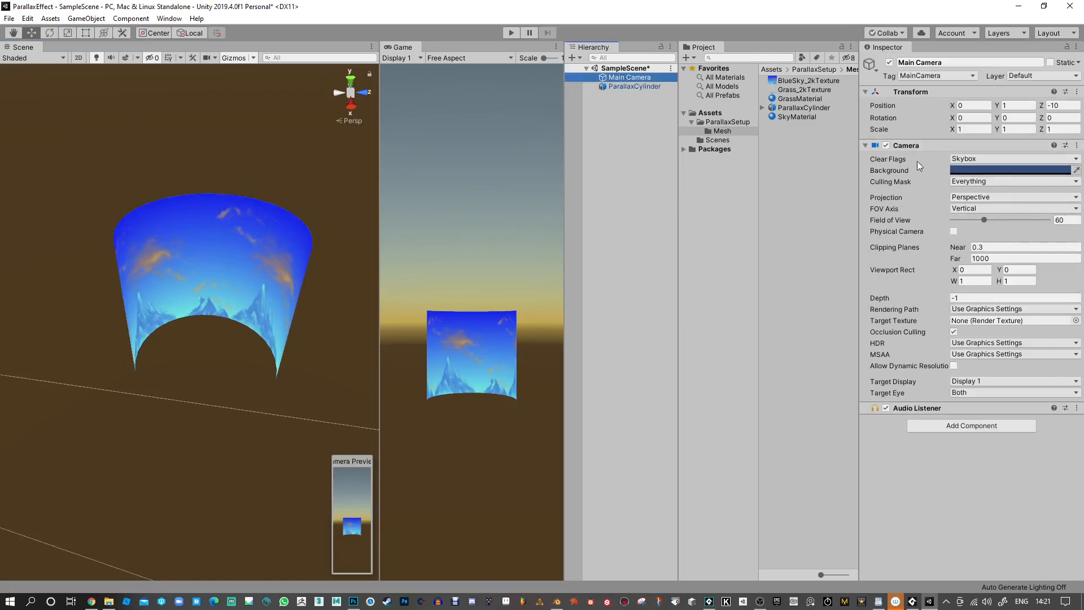
click(1060, 105)
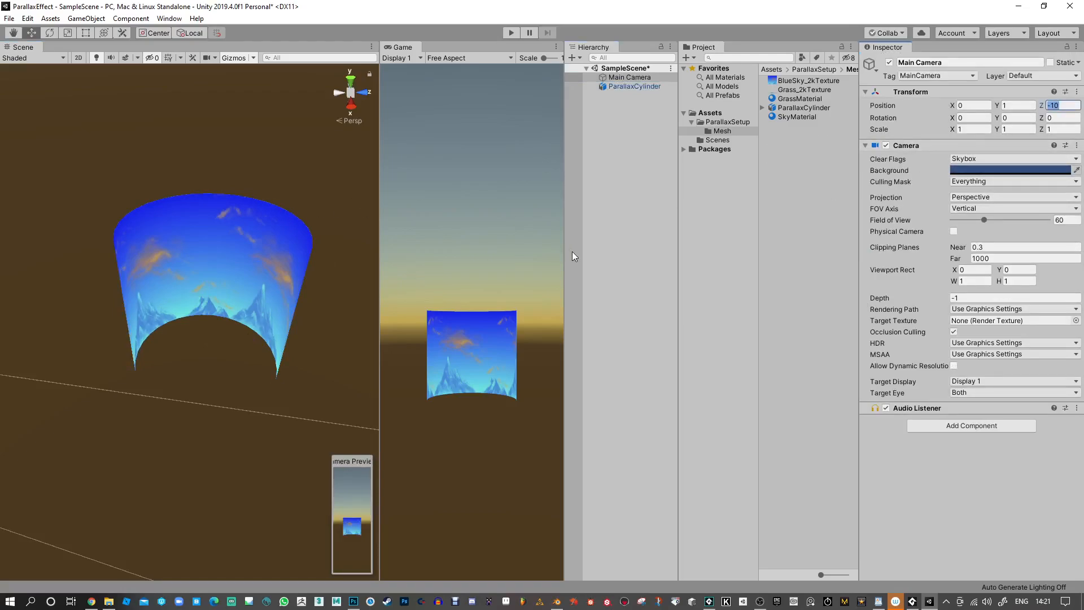
text(0)
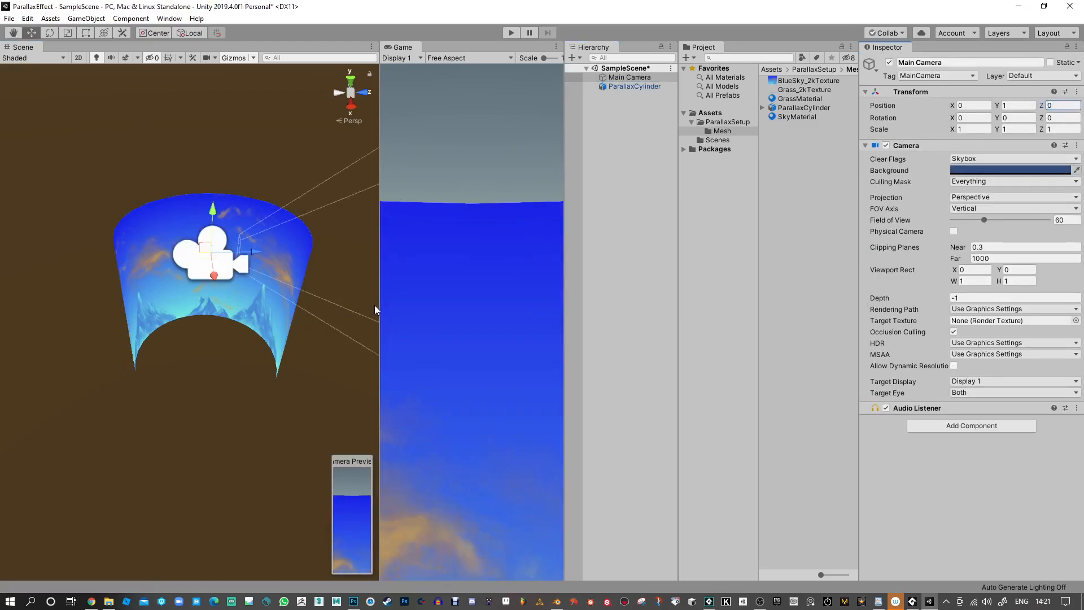
Switch the Game view's aspect ratio to 16:10.
click(415, 58)
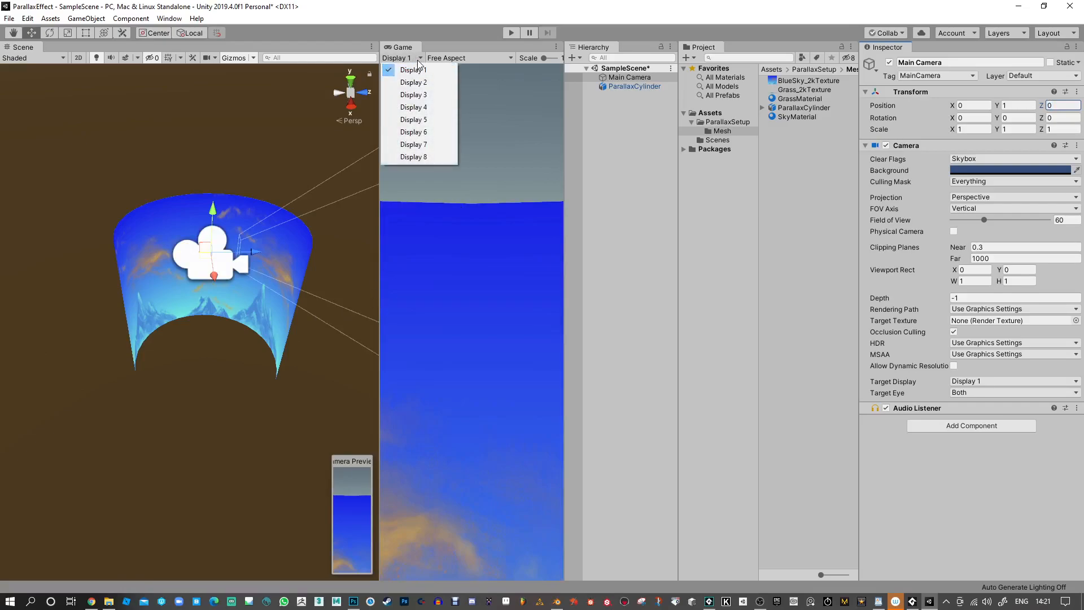
click(418, 67)
click(491, 58)
click(462, 137)
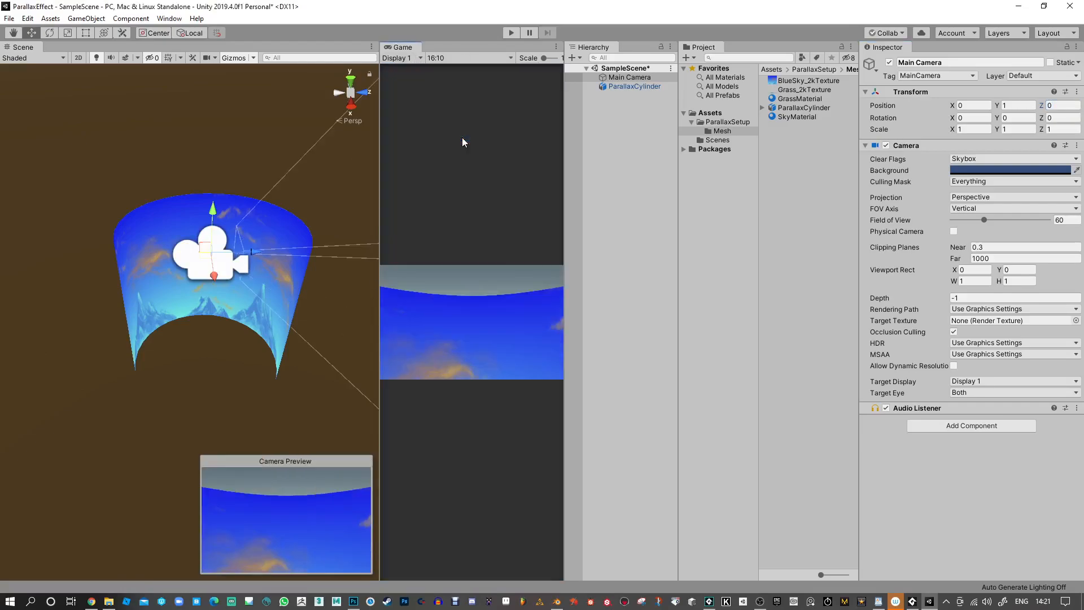
Lower the Main Camera to a Y position of about 0.195.
mouse_move(230, 252)
alt+mouse_down()
mouse_move(227, 185)
mouse_move(212, 290)
mouse_move(212, 258)
alt+mouse_up()
scroll(249, 308, up, 2)
alt+drag(257, 306, 286, 298)
scroll(259, 308, up, 3)
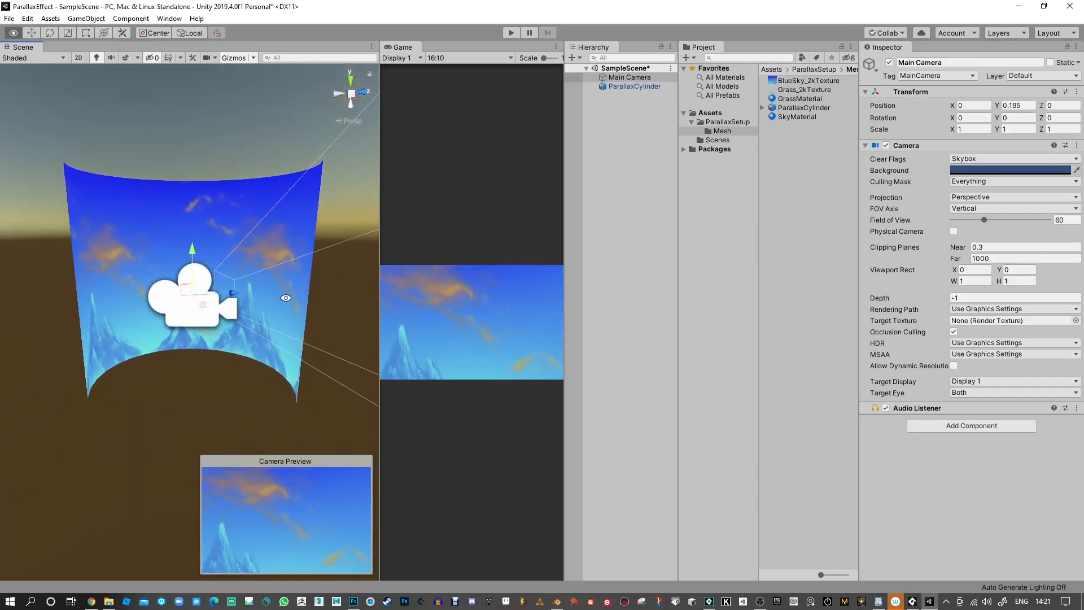
Scale the ParallaxCylinder's height down to about 70.8 in Z and lower it to a Y position of about 0.236.
click(200, 223)
key(e)
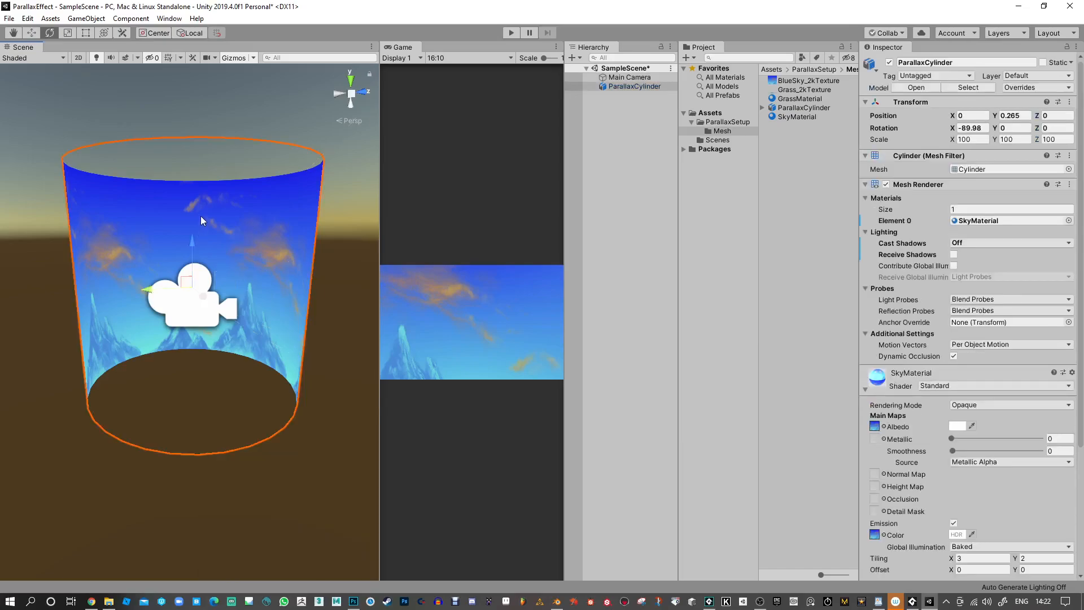
key(r)
drag(194, 242, 194, 252)
key(w)
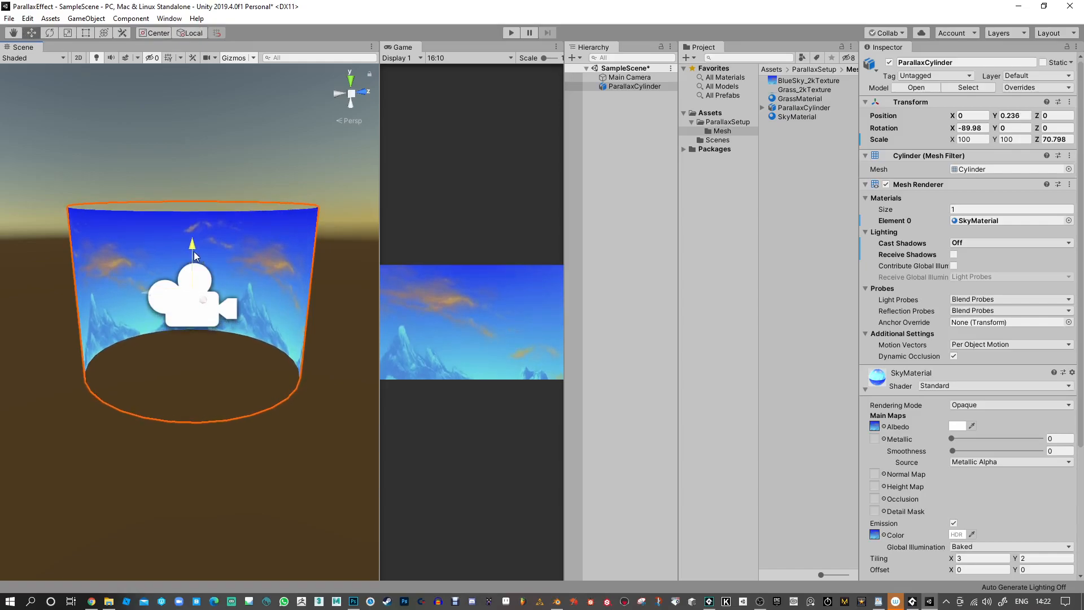
Duplicate ParallaxCylinder in the scene and rename the copy as Grass.
alt+drag(244, 198, 279, 217)
click(633, 130)
click(631, 88)
key(ctrl+d)
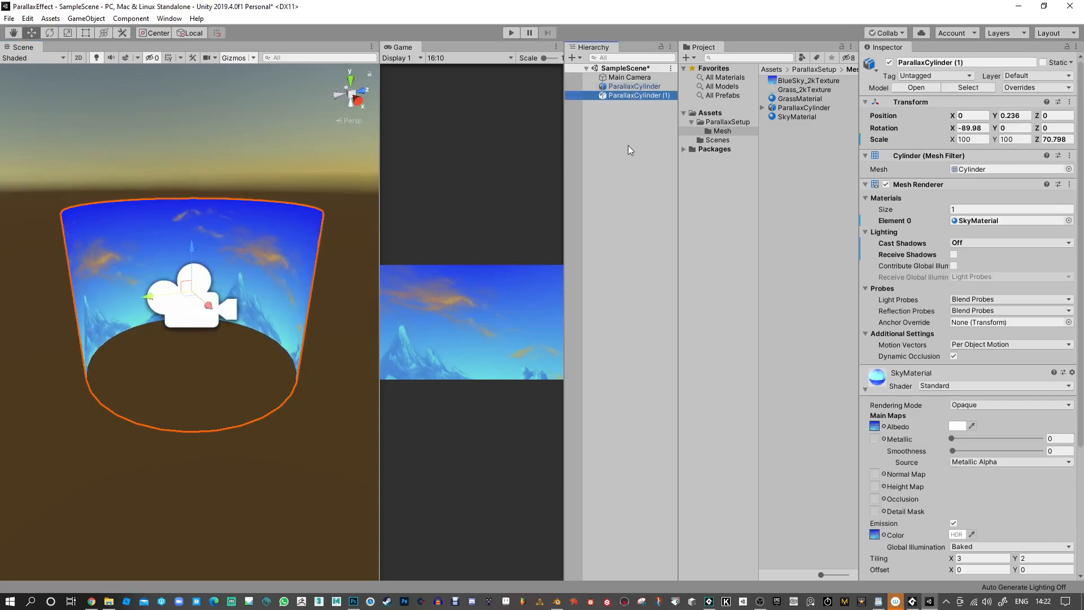
key(F2)
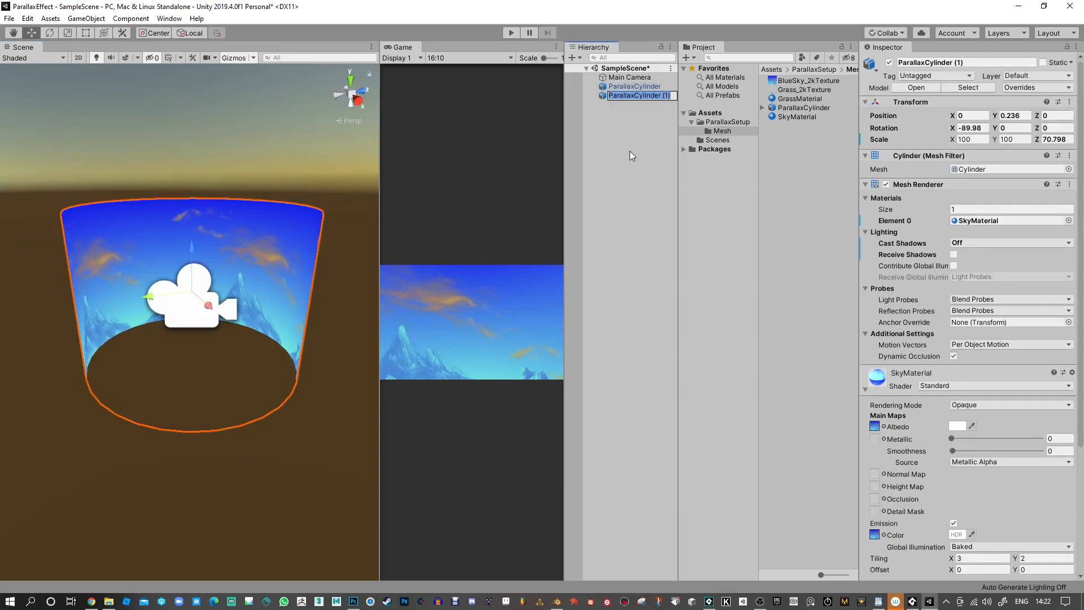
text(Grass)
key(Return)
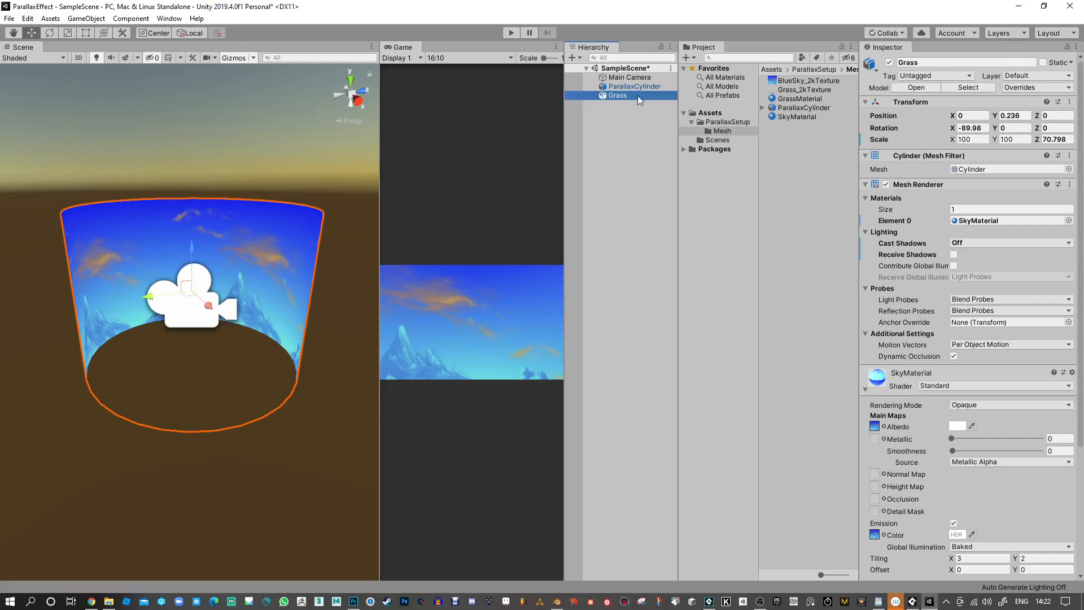
Assign GrassMaterial to the Grass cylinder and scale it down uniformly to 96 in X and Y and about 67.97 in Z.
drag(811, 97, 982, 221)
alt+drag(230, 247, 195, 304)
key(e)
key(r)
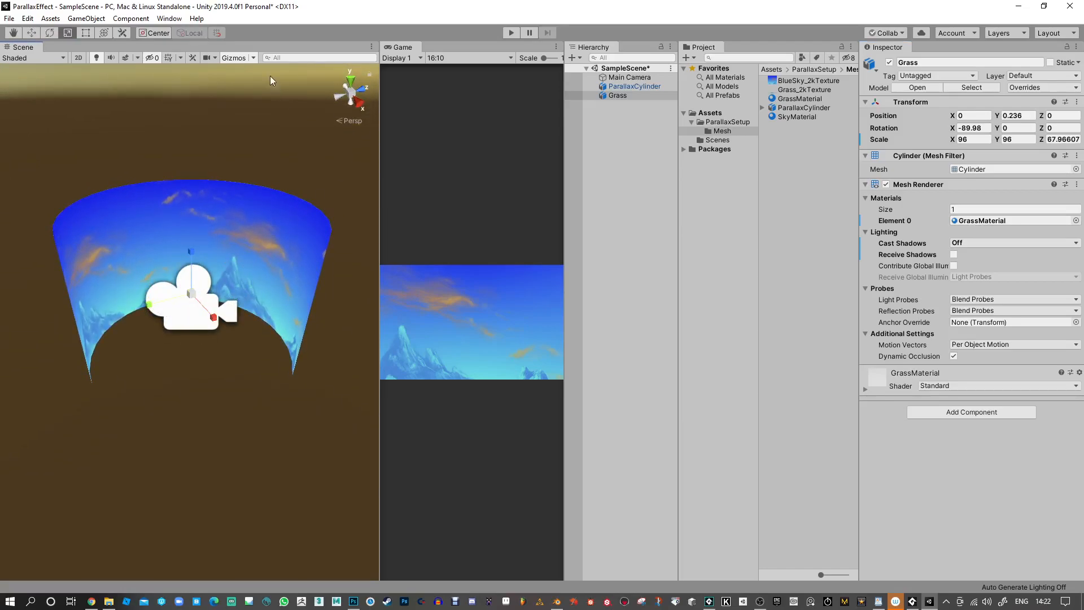
Reduce the size of the 3D gizmo icons in the Scene view.
click(253, 57)
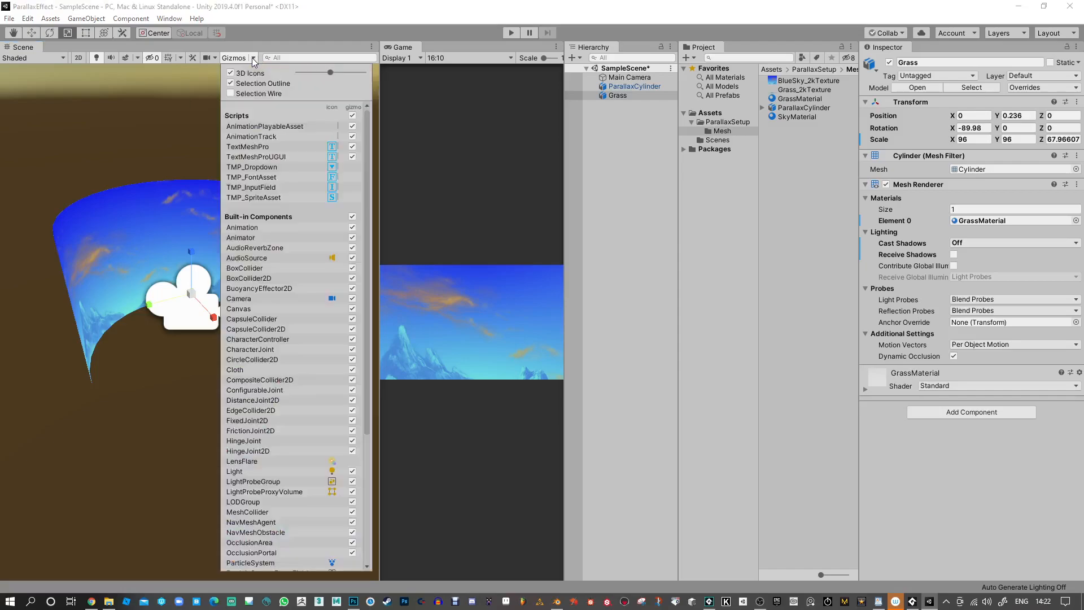
drag(332, 74, 315, 74)
click(168, 368)
alt+drag(219, 382, 235, 295)
scroll(235, 296, up, 4)
Lower the Grass cylinder to a Y position of about 0.103.
click(242, 449)
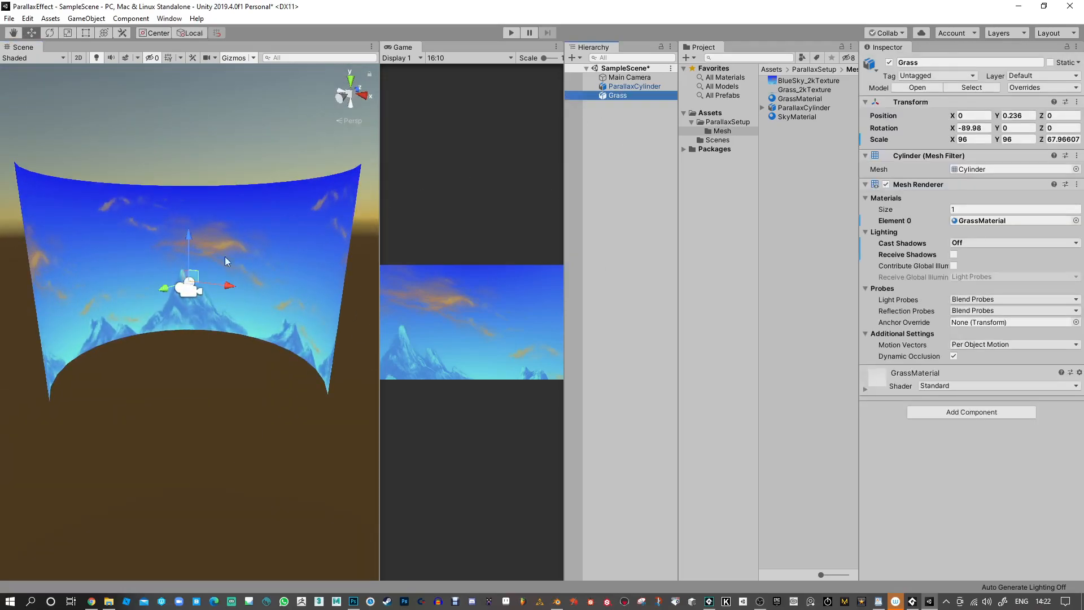
drag(189, 246, 346, 328)
key(e)
key(r)
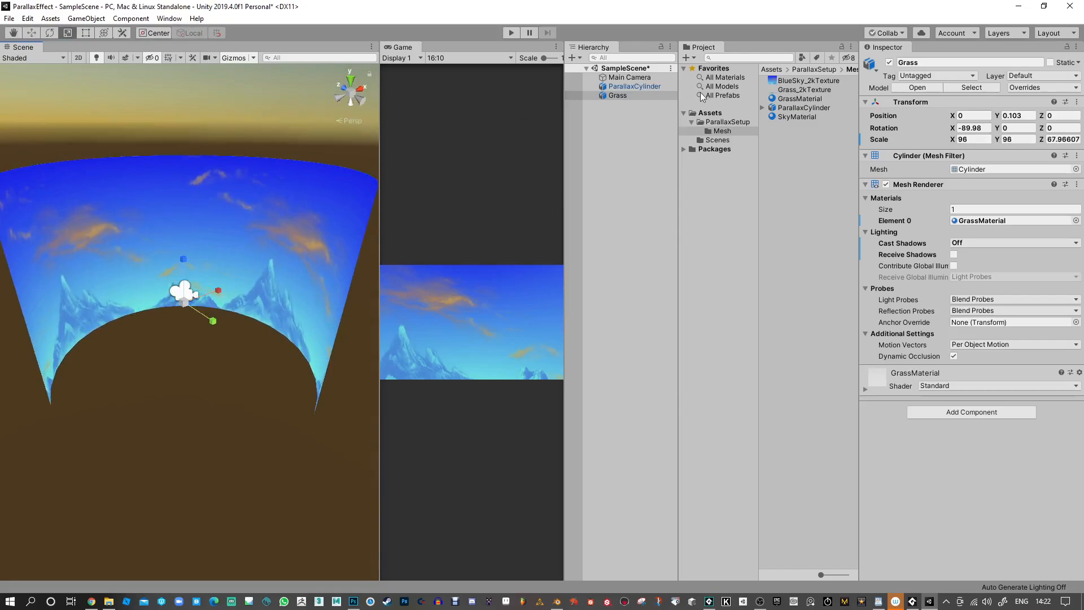
Set GrassMaterial's main map tiling to 3 in X and 2 in Y.
click(994, 220)
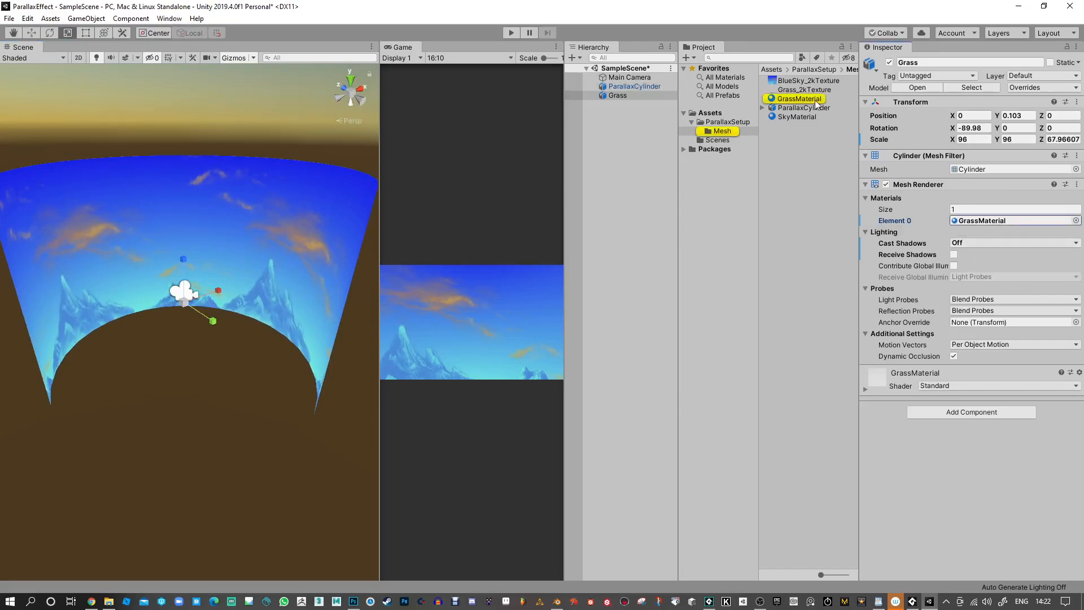
click(815, 100)
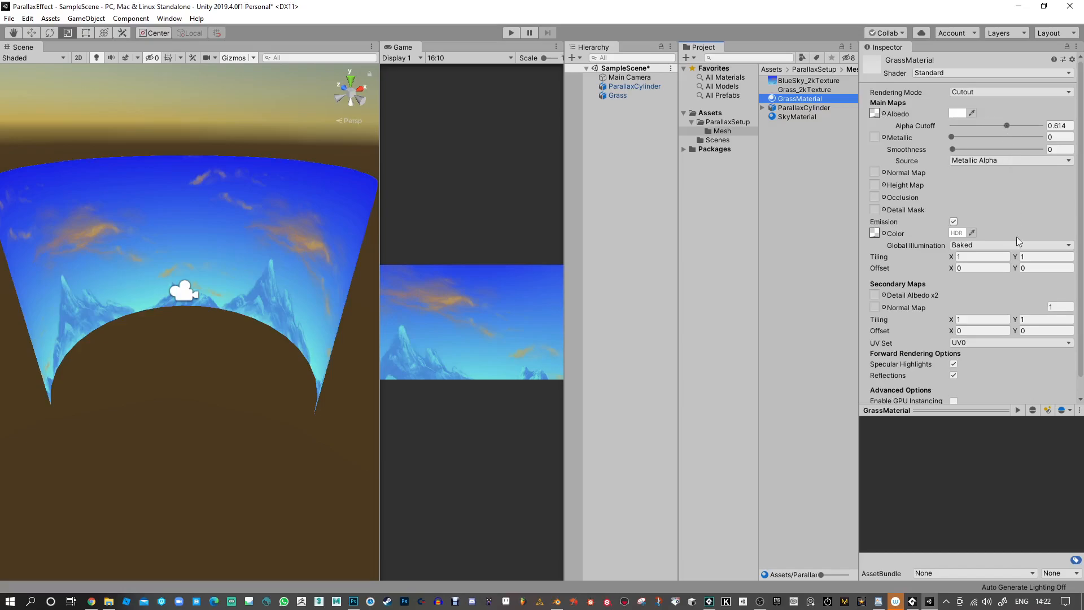
drag(1014, 454, 987, 380)
alt+drag(271, 292, 287, 267)
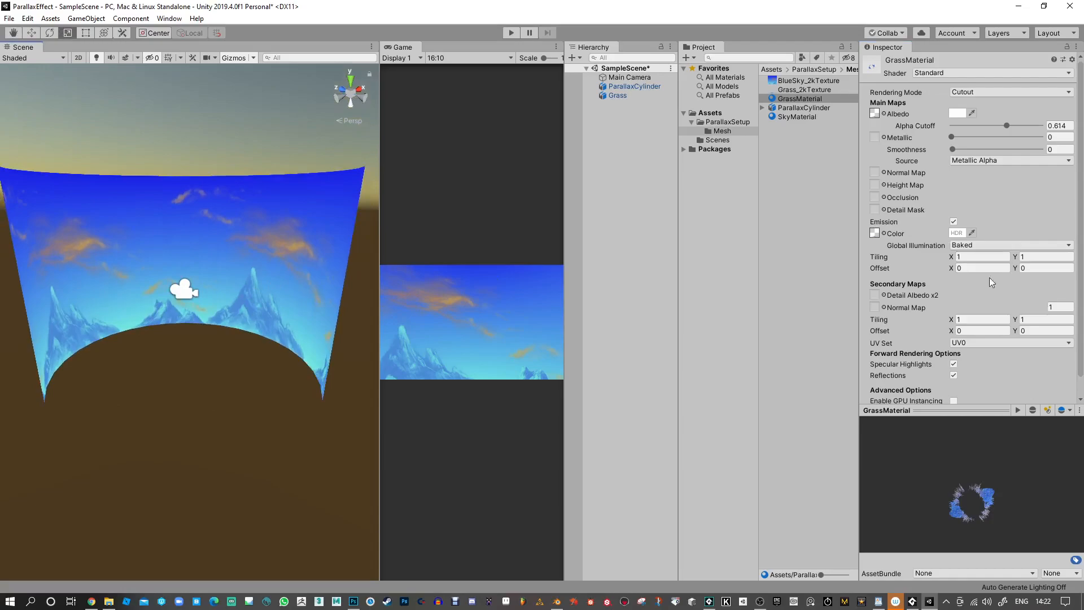
drag(1025, 257, 1008, 257)
text(2)
alt+right_drag(215, 384, 249, 443)
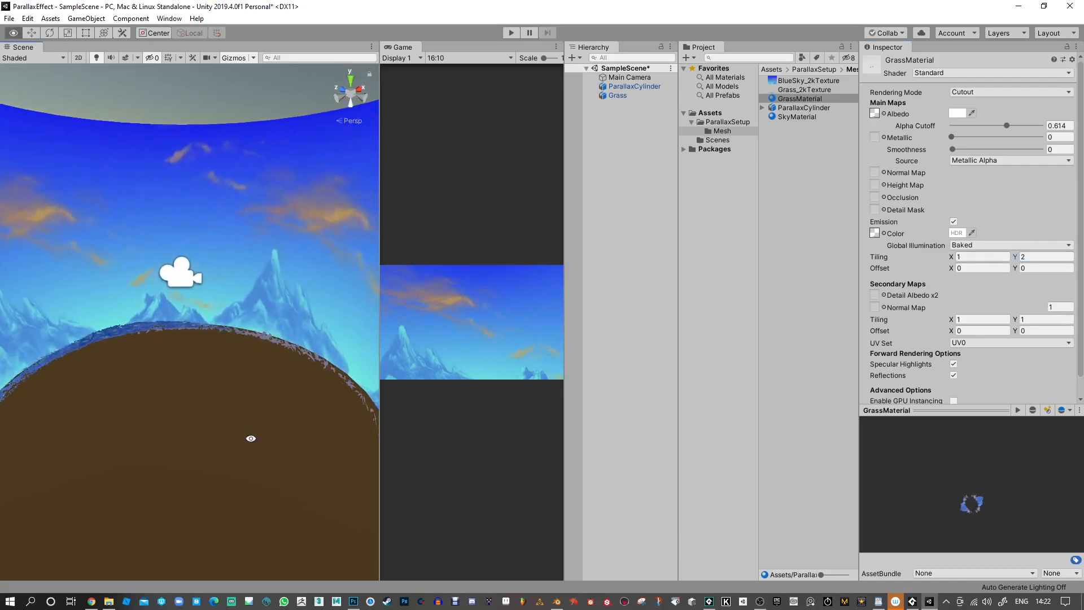
alt+drag(249, 443, 252, 423)
click(959, 258)
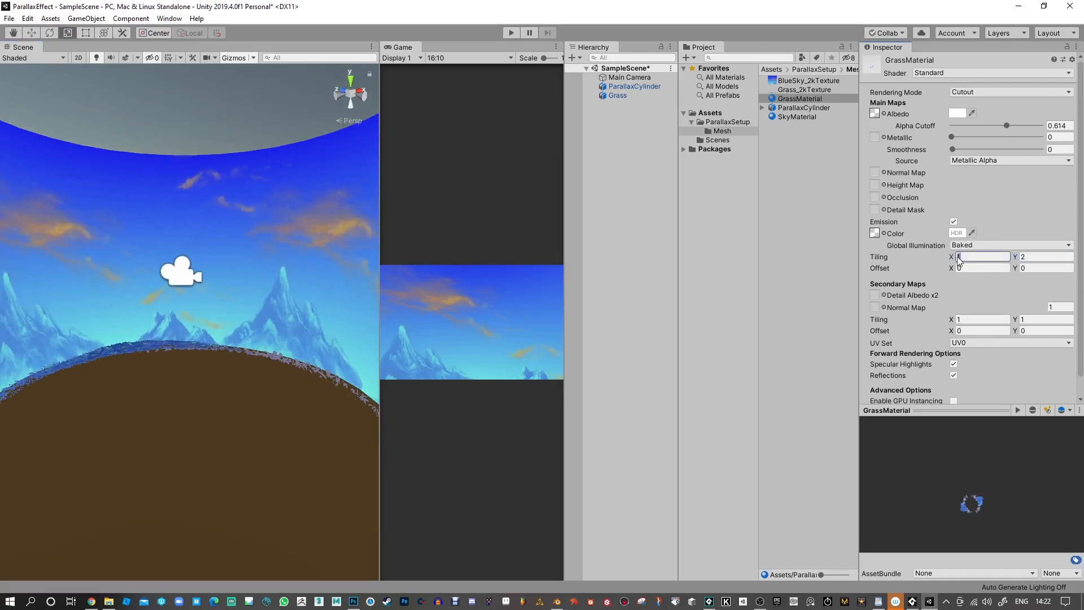
text(3)
alt+drag(291, 438, 235, 371)
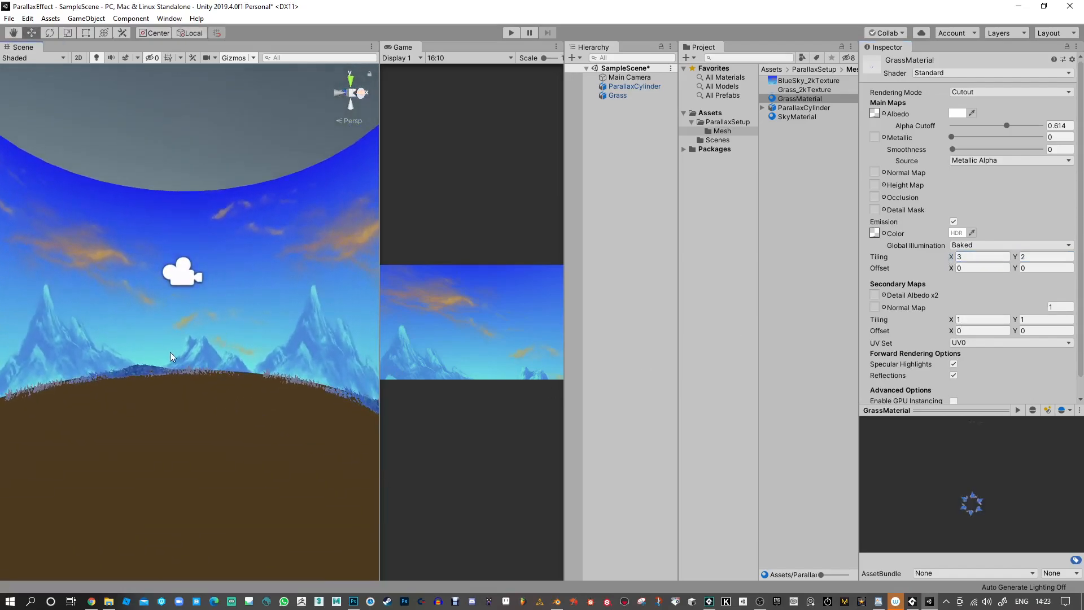
Raise the Grass cylinder slightly and set the Main Camera's field of view to 59.
click(633, 96)
drag(185, 264, 183, 238)
click(180, 280)
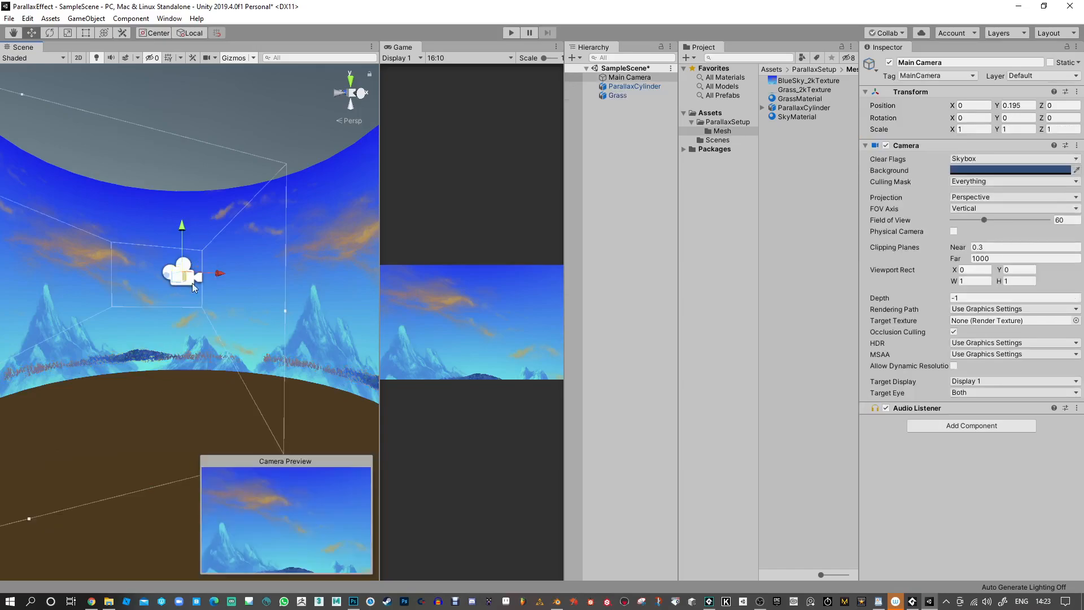
mouse_move(993, 225)
mouse_down()
mouse_move(965, 224)
mouse_move(995, 224)
mouse_up()
drag(986, 224, 985, 224)
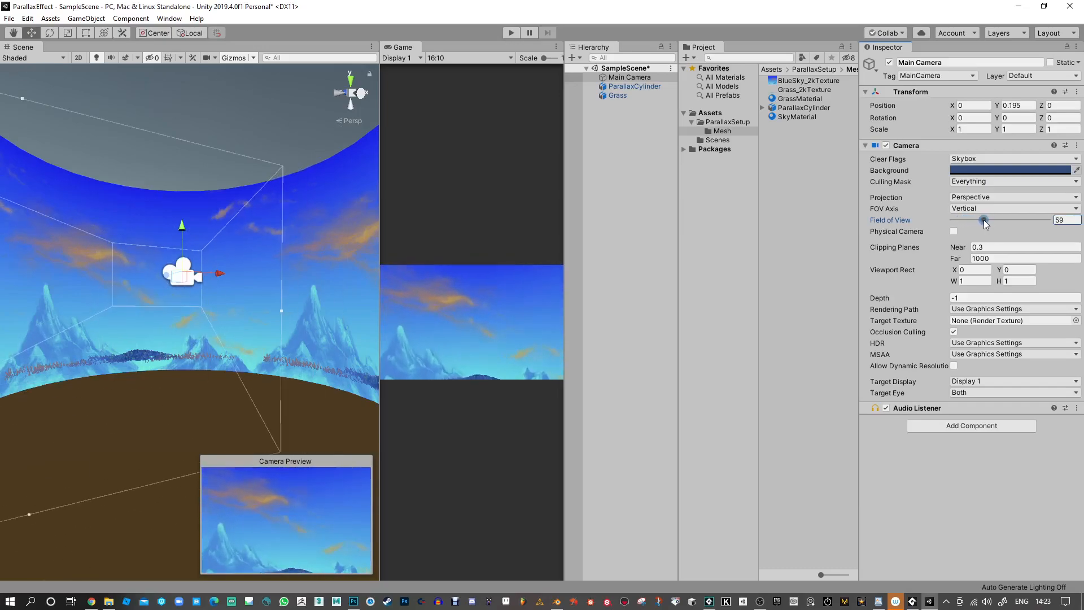
Rotate the Grass cylinder around its vertical axis to a Z rotation of about -109.4.
click(327, 364)
click(151, 339)
key(e)
drag(192, 260, 196, 299)
Enlarge ParallaxCylinder to a scale of 1167.2 in X and Y and about 739 in Z, and lower it to Y 0.176.
click(124, 275)
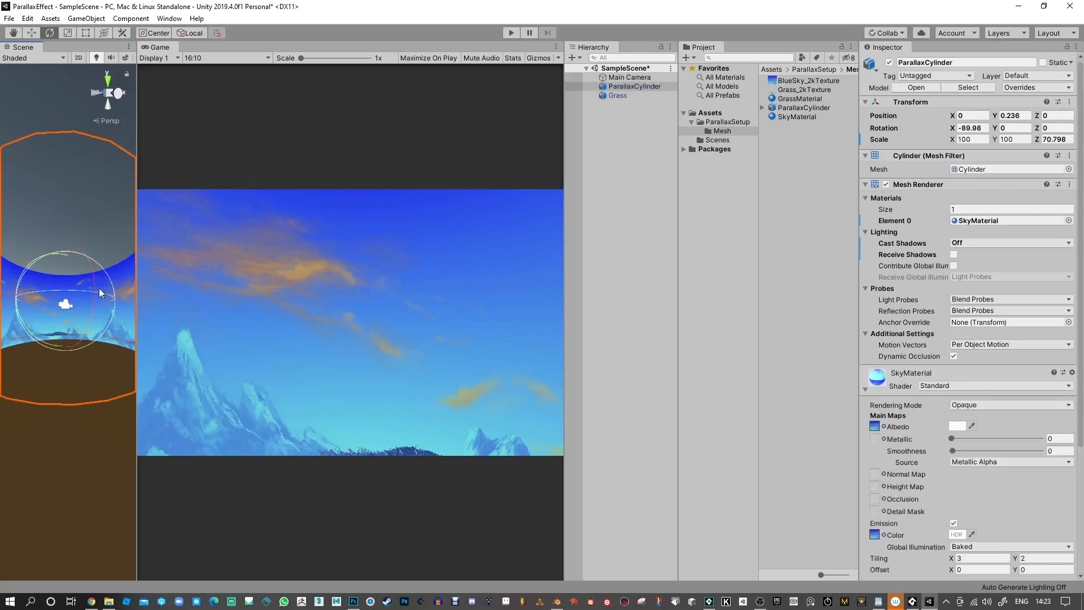
drag(76, 291, 96, 403)
key(r)
drag(68, 309, 222, 325)
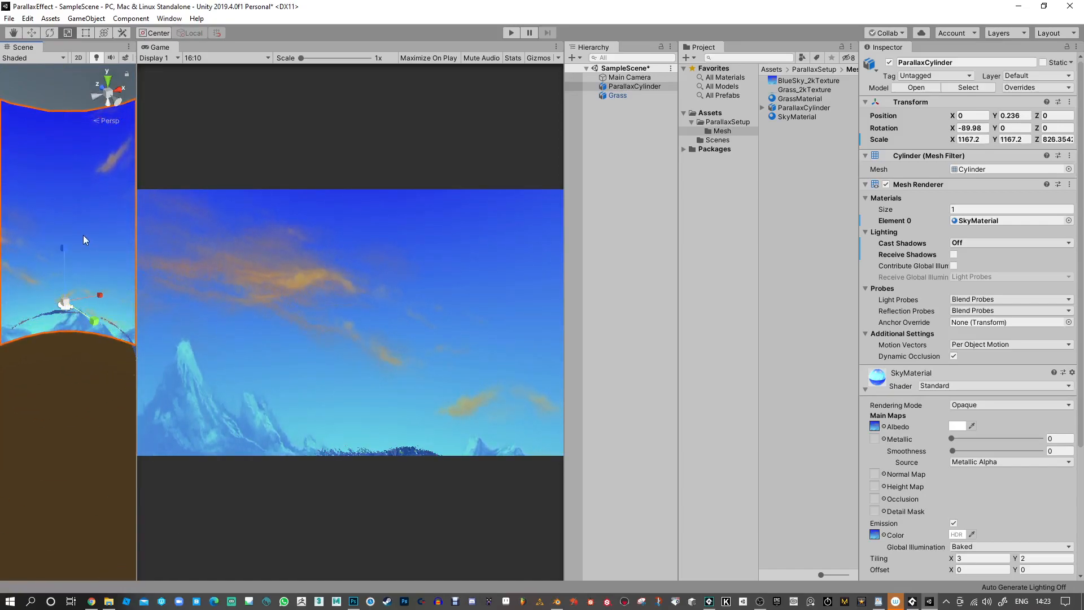
drag(62, 253, 66, 258)
key(w)
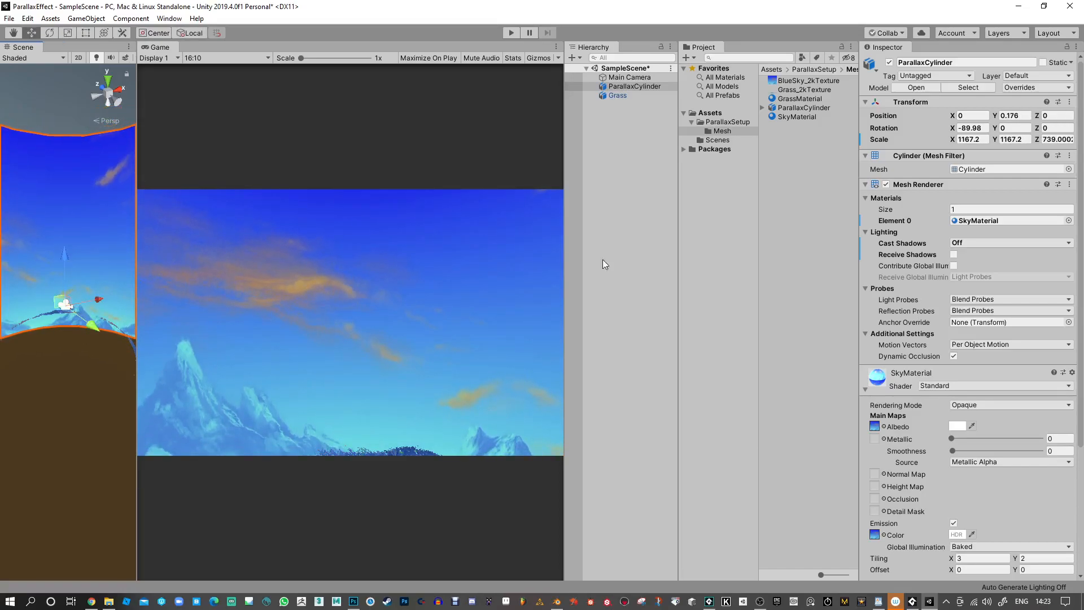
Scale the Grass cylinder up to about 690.15 in X and Y and 488.6 in Z, and raise it to Y 0.48.
click(617, 96)
key(r)
drag(66, 306, 147, 562)
key(w)
mouse_move(63, 248)
mouse_down()
mouse_move(66, 208)
mouse_move(66, 237)
mouse_up()
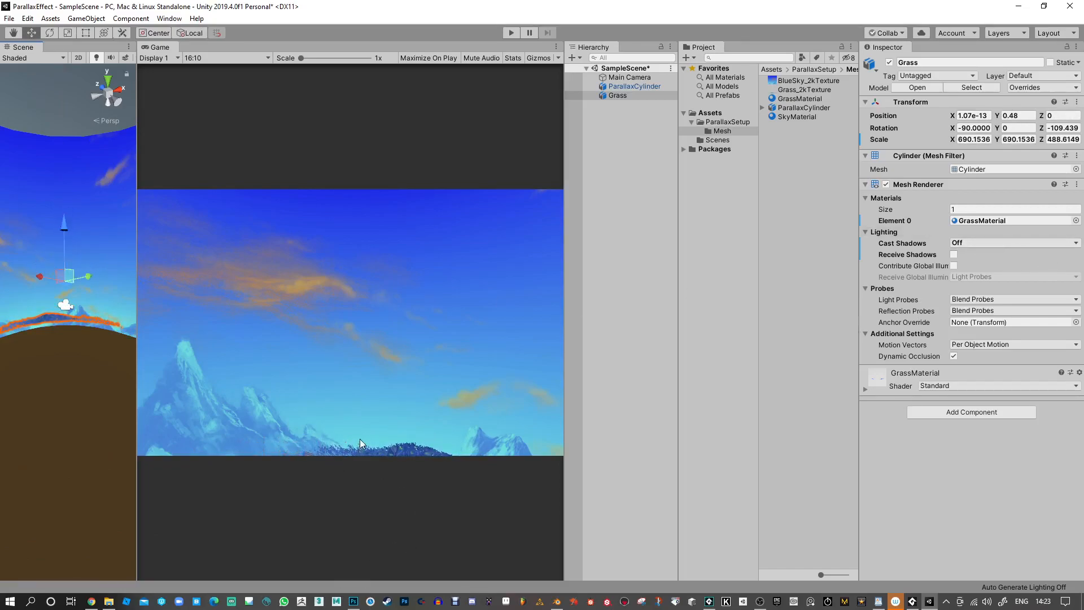
Try the Transparent rendering mode on the Grass cylinder's GrassMaterial.
click(983, 220)
click(807, 99)
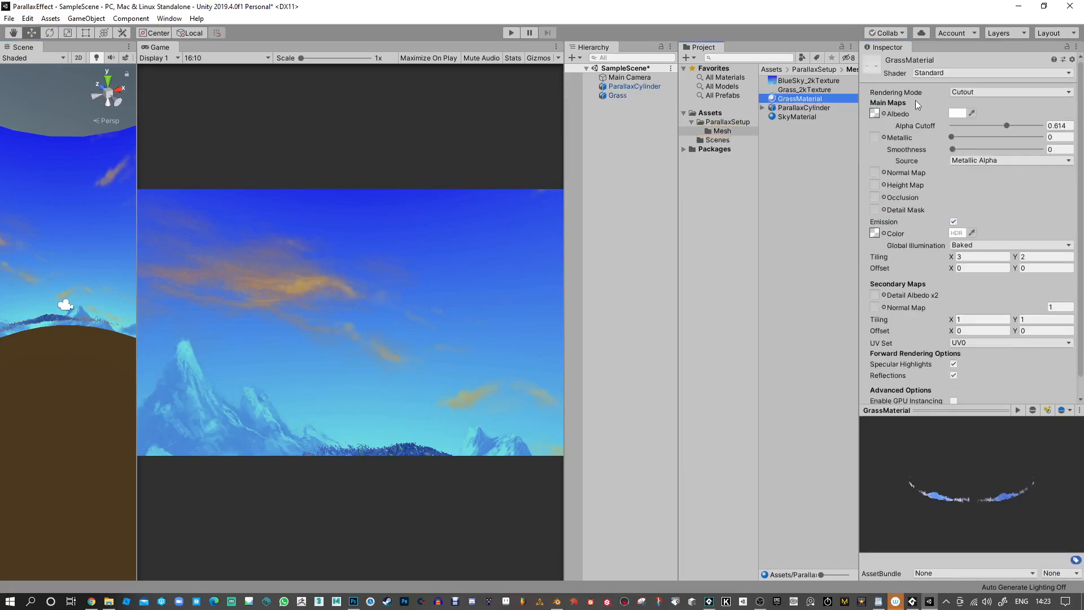
click(970, 93)
click(981, 144)
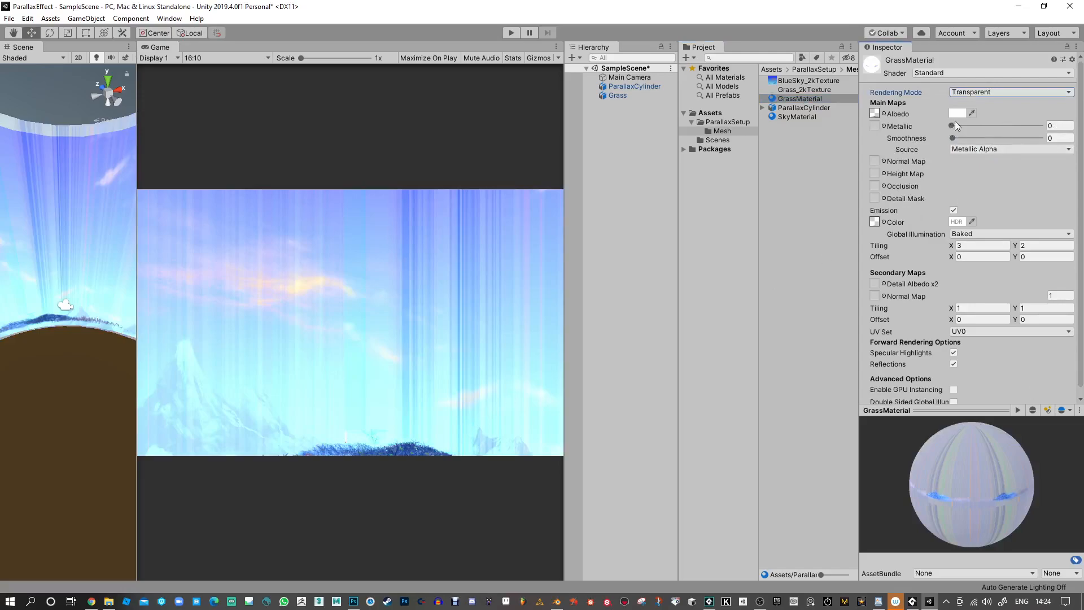
Check Grass_2kTexture's alpha source, turn Alpha Is Transparency off and back on, and apply the import settings.
click(795, 89)
click(957, 133)
click(958, 134)
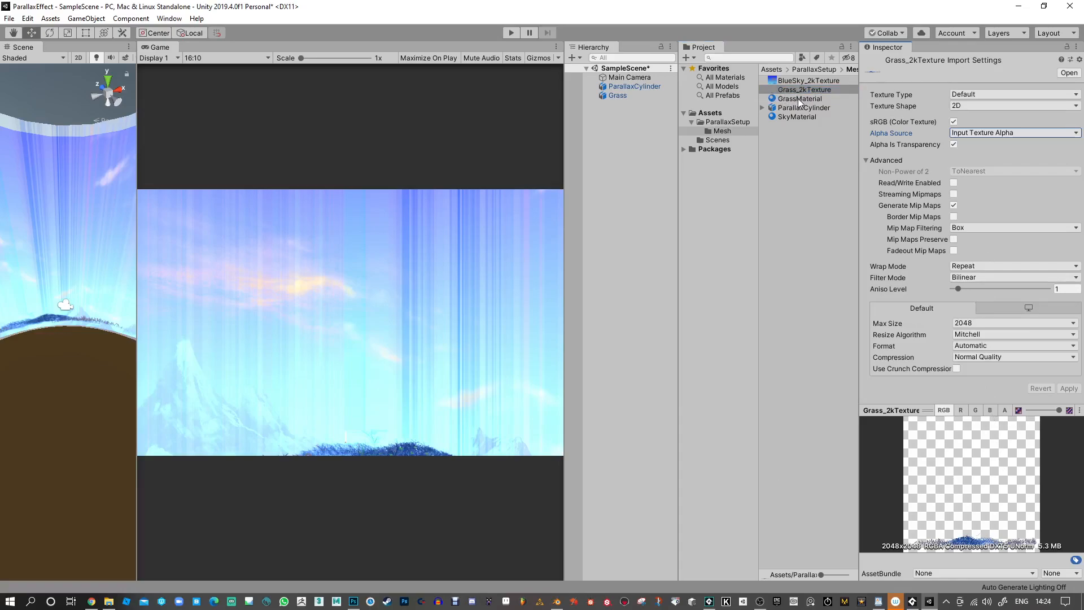
click(995, 133)
click(995, 133)
click(955, 146)
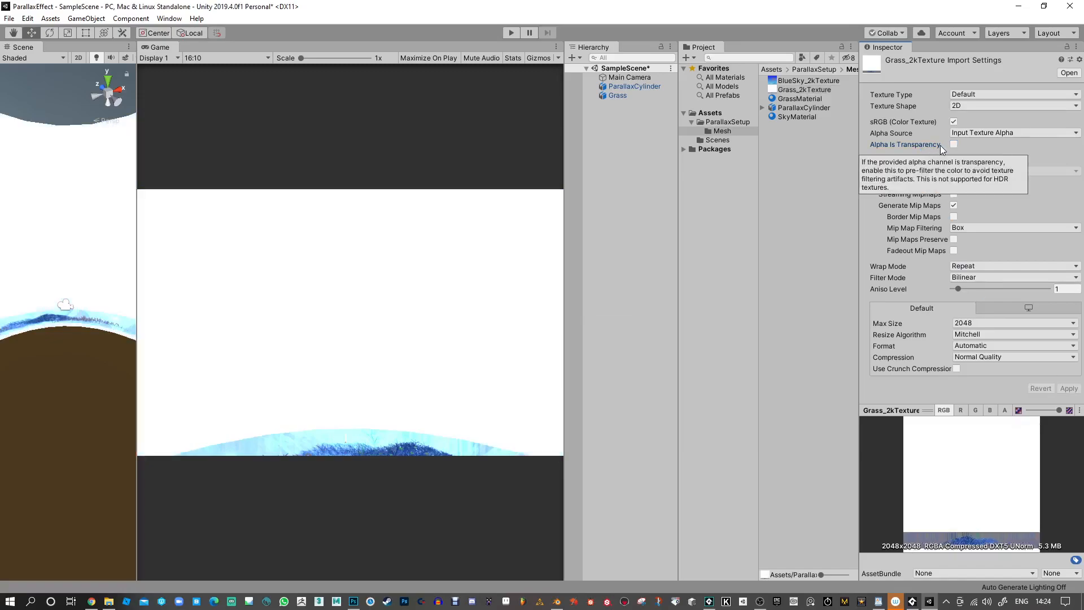
click(954, 146)
click(1073, 389)
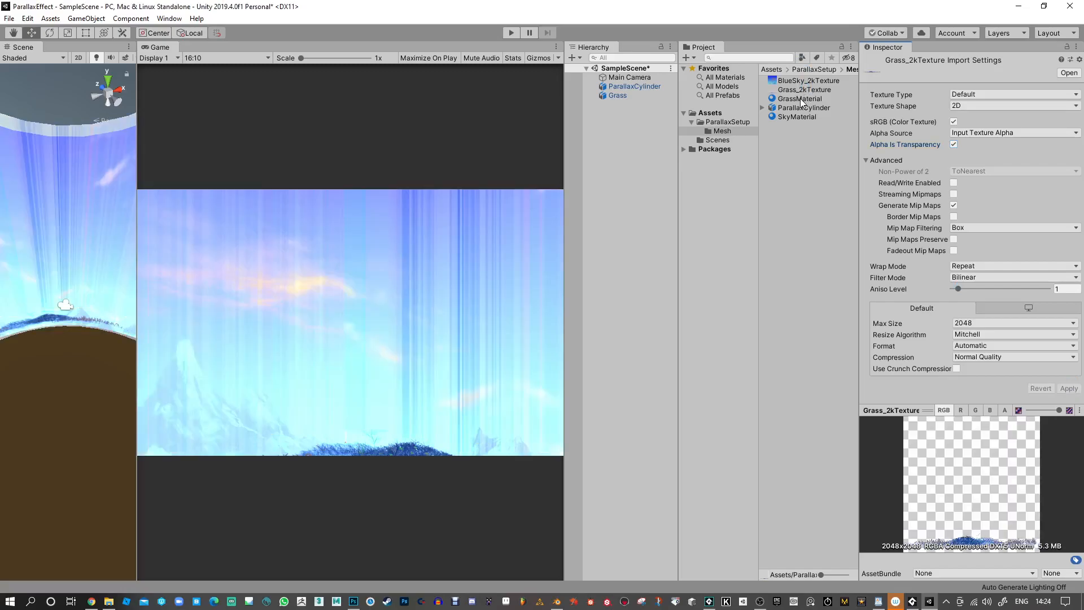
Set GrassMaterial's rendering mode to Fade, keeping Metallic and Smoothness at 0.
click(805, 99)
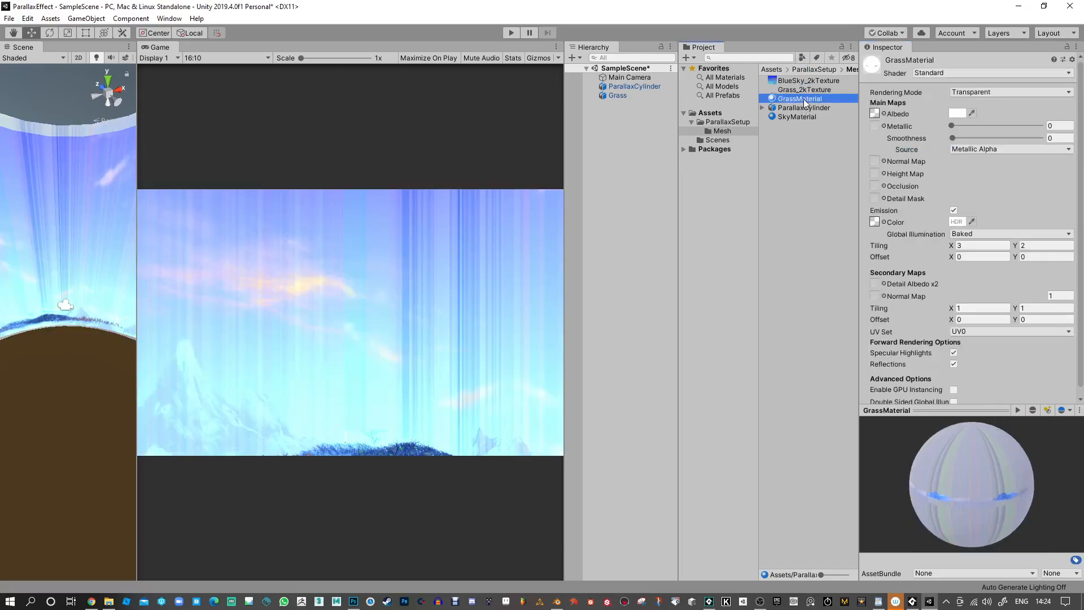
click(988, 94)
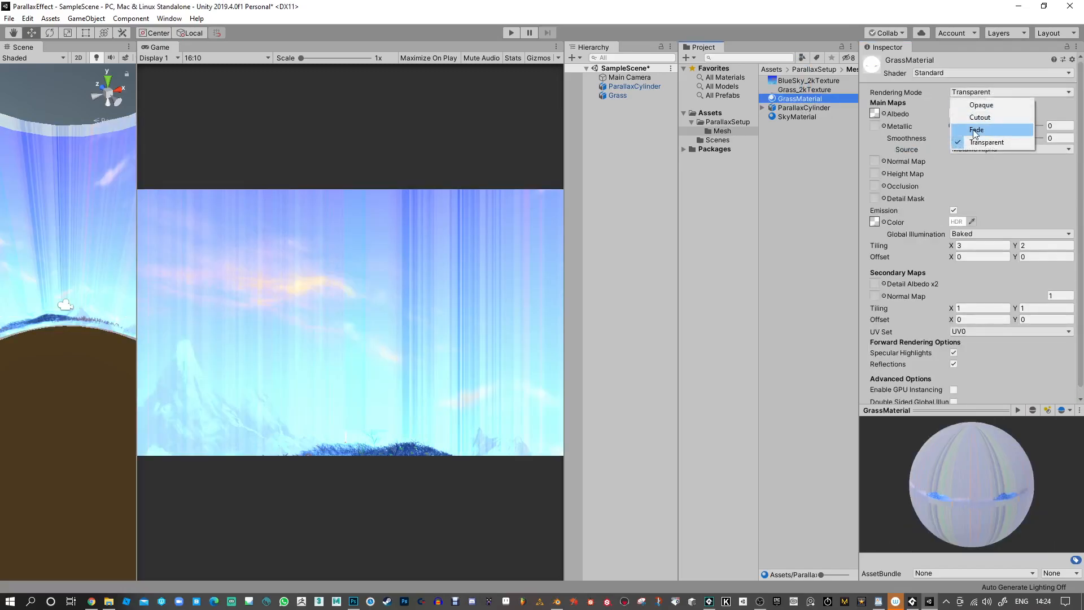
click(989, 133)
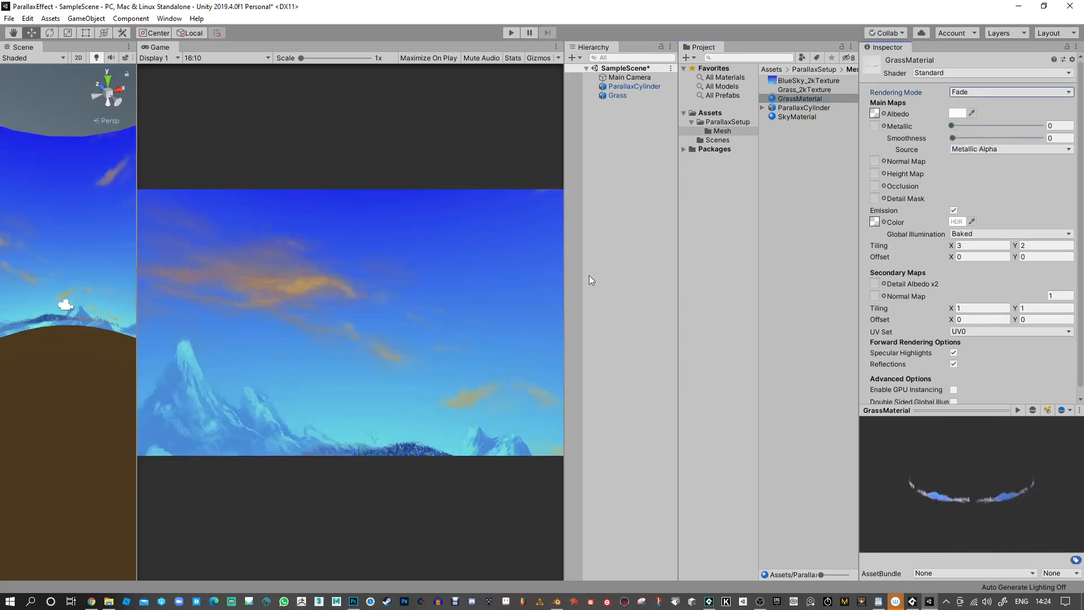
click(952, 140)
mouse_move(953, 128)
mouse_down()
mouse_move(1001, 134)
mouse_move(938, 135)
mouse_up()
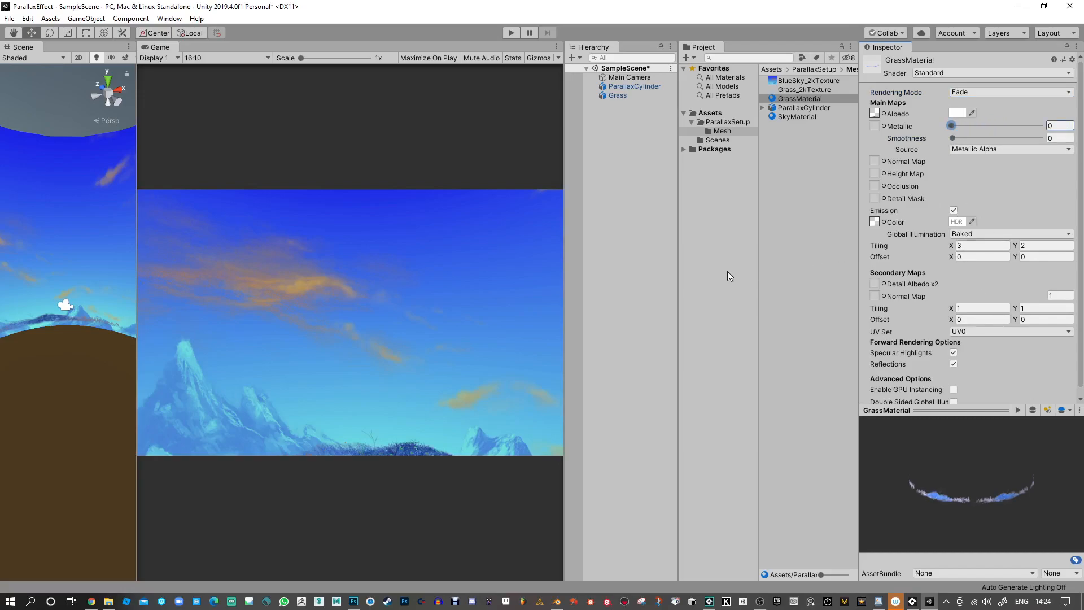
Try rotating ParallaxCylinder around its vertical axis to preview the parallax against the grass, undoing each rotation.
click(626, 86)
key(e)
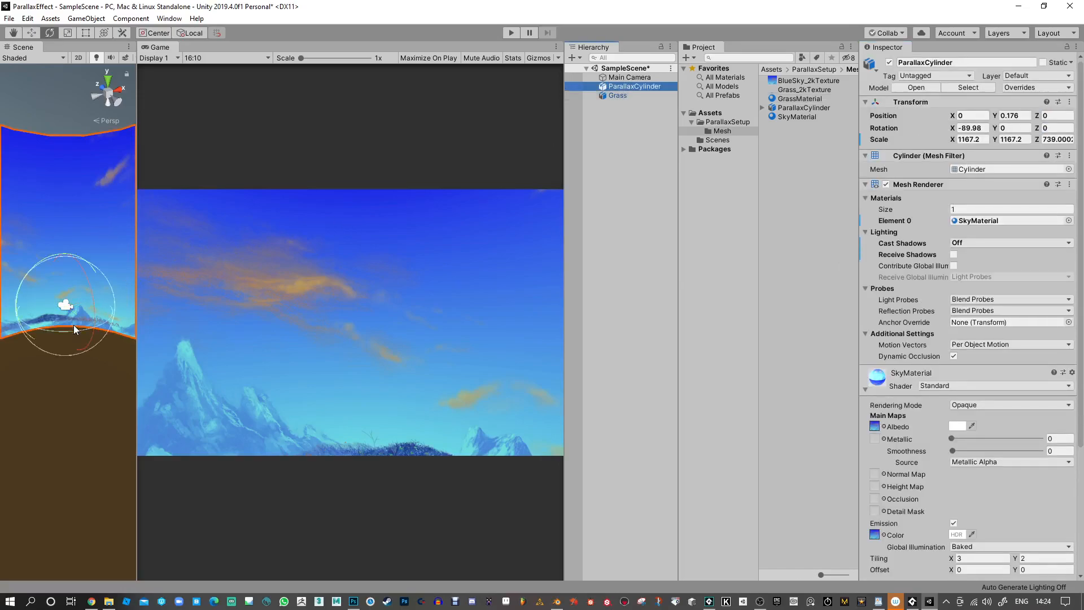
drag(70, 330, 121, 310)
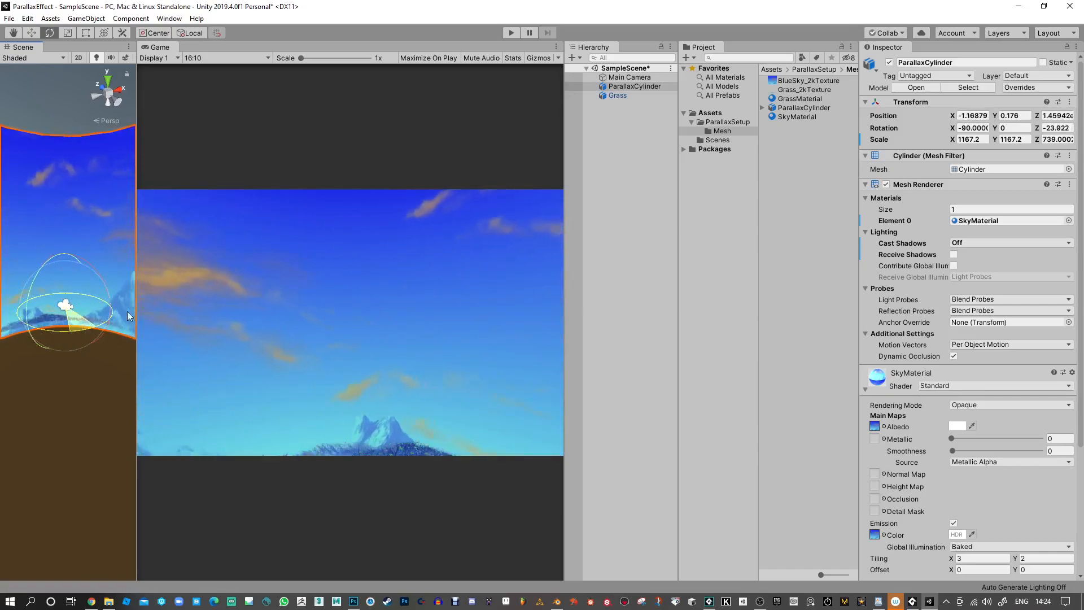
key(ctrl+z)
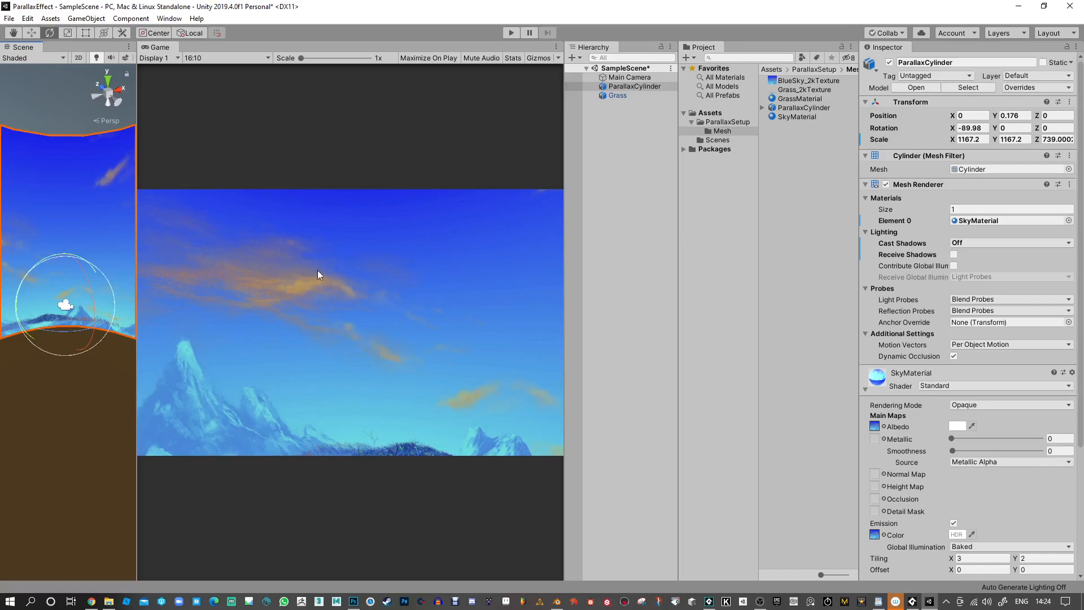
drag(69, 331, 277, 321)
key(ctrl+z)
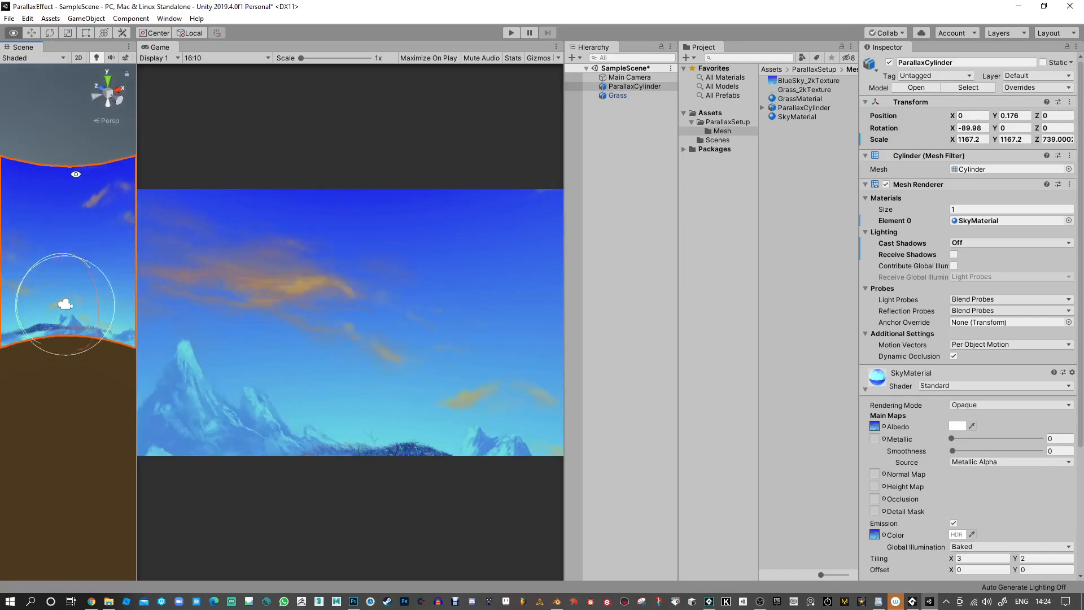
Change the Main Camera's projection to Orthographic.
alt+drag(70, 179, 90, 158)
click(622, 77)
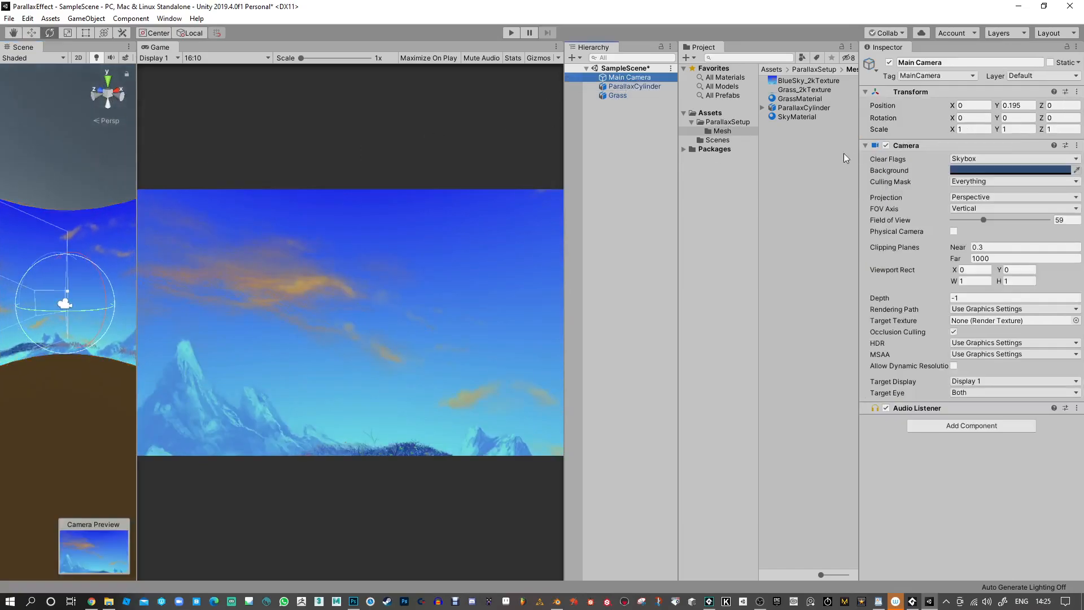
click(989, 197)
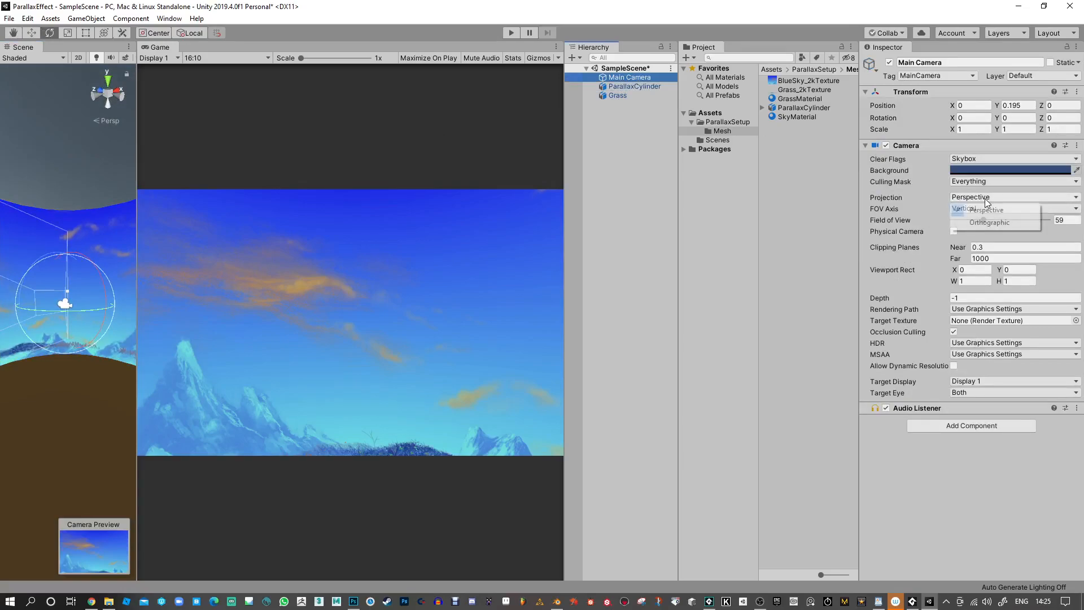
click(986, 221)
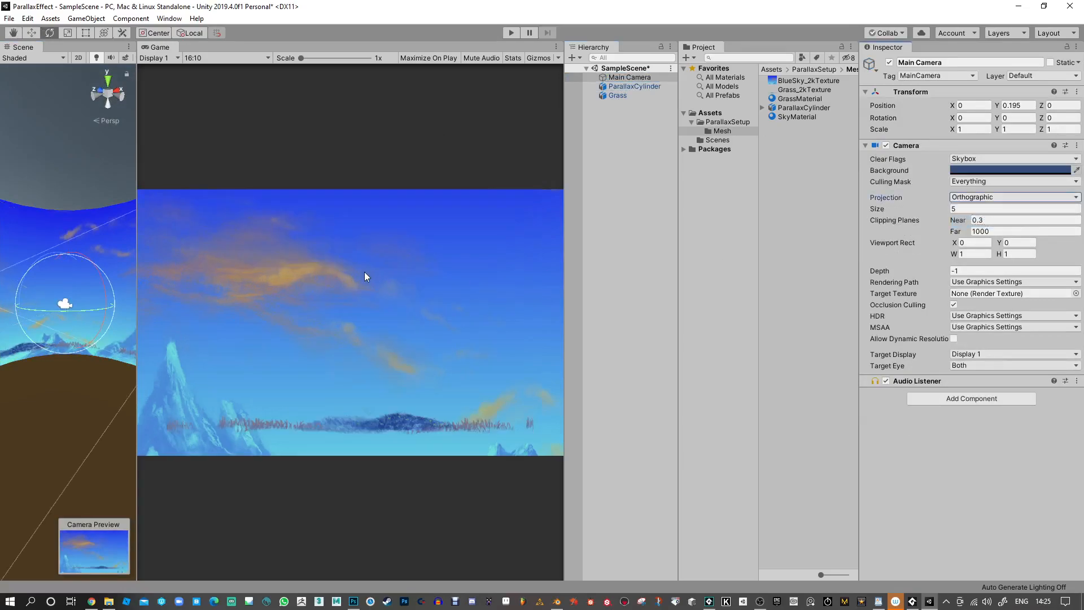
Set the Main Camera's orthographic size to 6.57 and move it to a Y position of about 0.225.
key(w)
drag(63, 268, 84, 321)
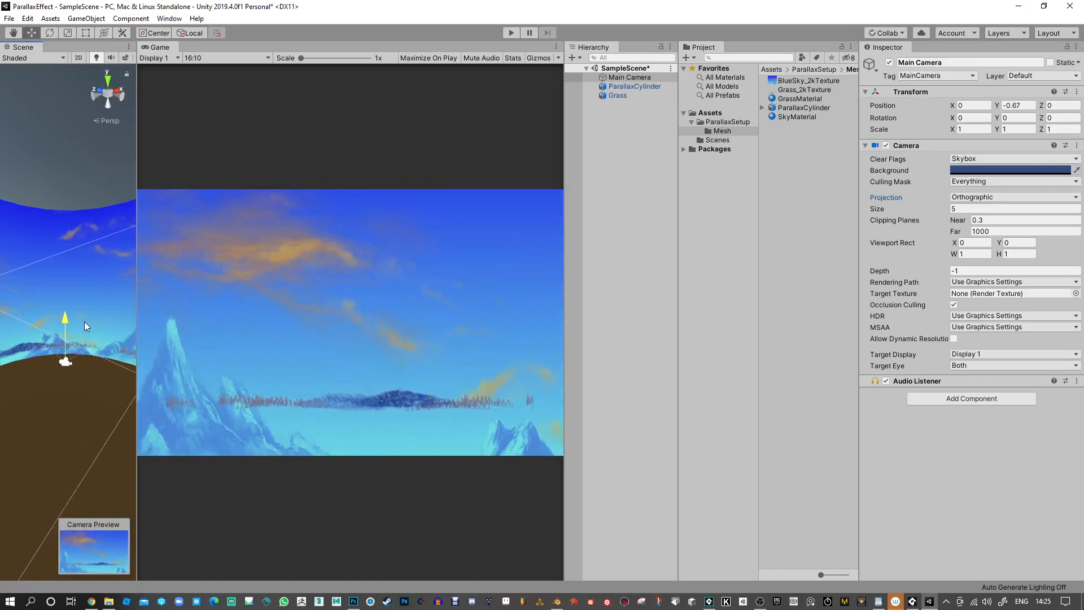
drag(923, 210, 953, 208)
drag(66, 320, 113, 283)
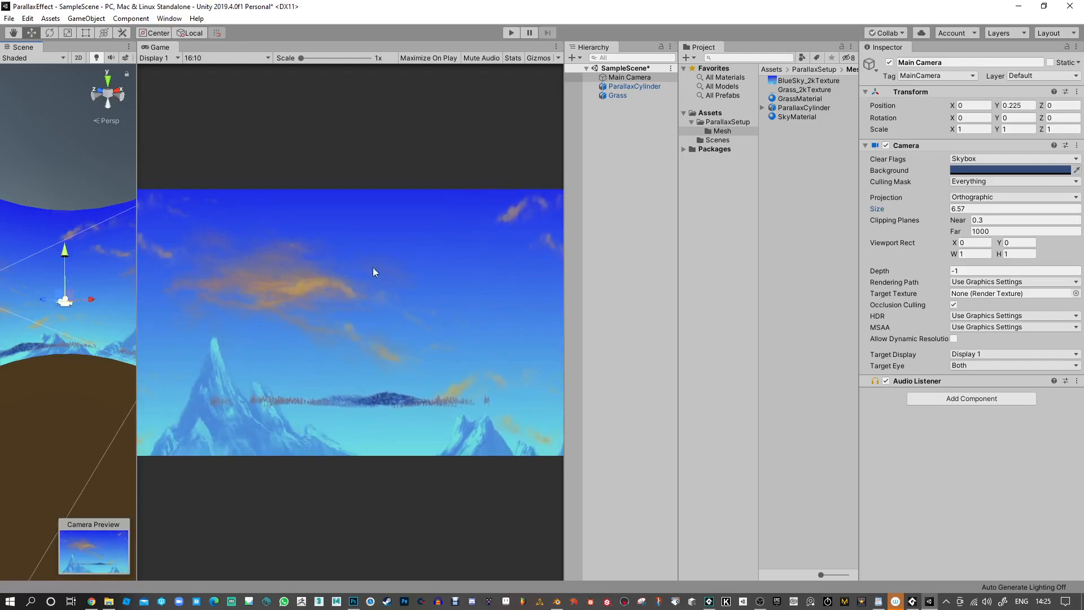
Switch to Background Designer to look at the source sky artwork and return to Unity.
click(914, 601)
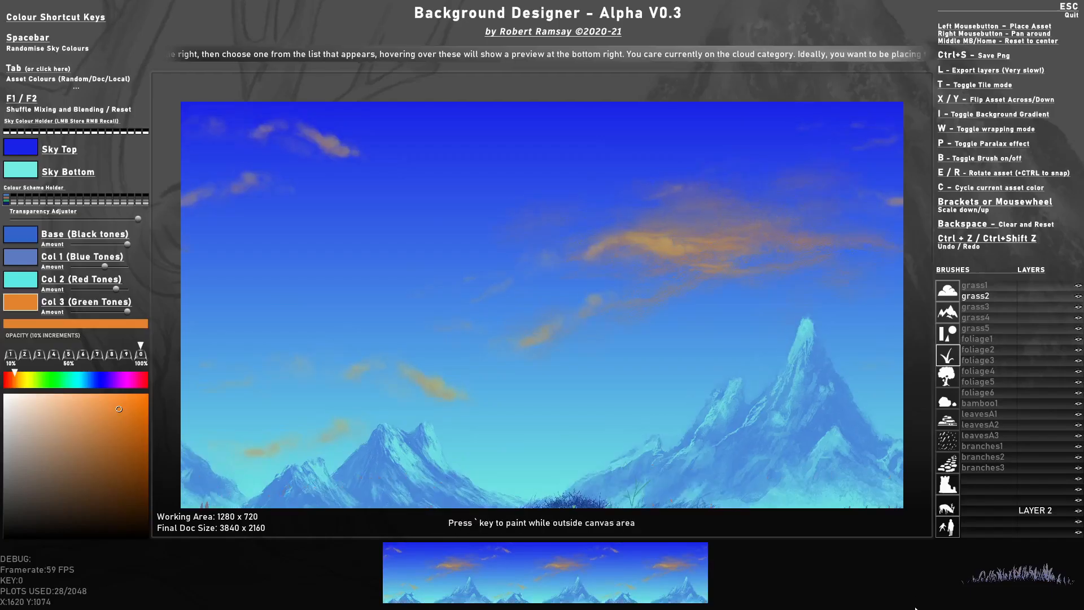
key(alt+Tab)
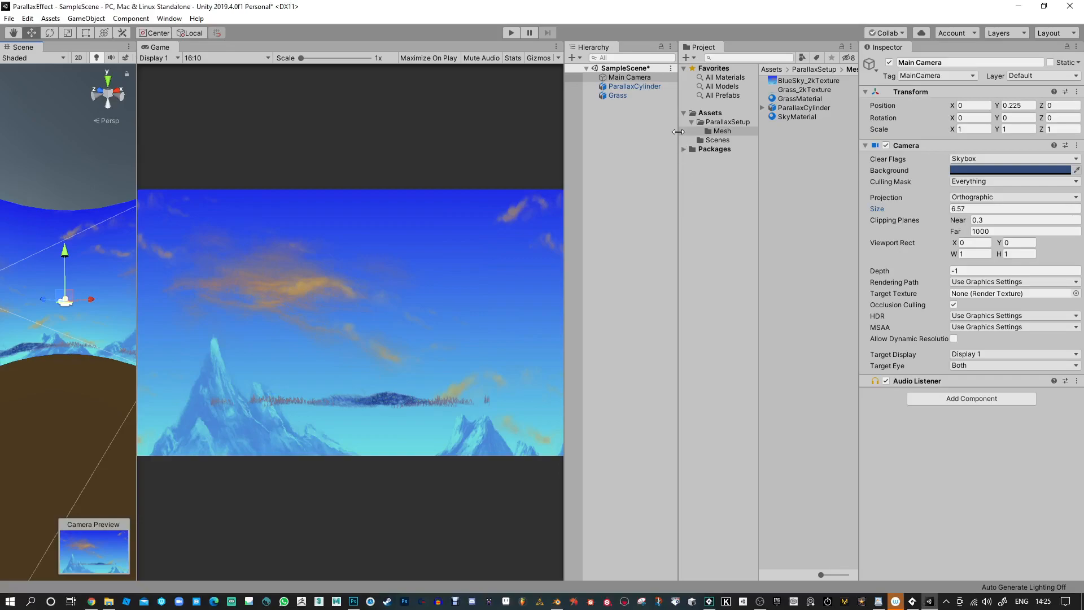
Scale ParallaxCylinder to about 1418 on X and Y and 753.85 on Z, and set its height to Y 0.219.
click(807, 117)
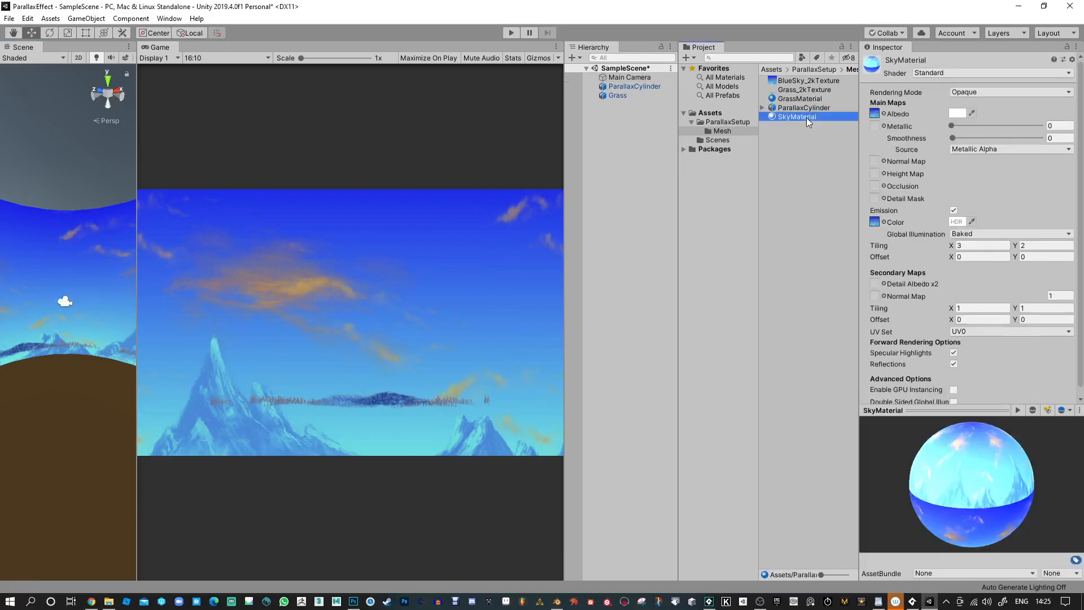
click(99, 263)
key(e)
key(r)
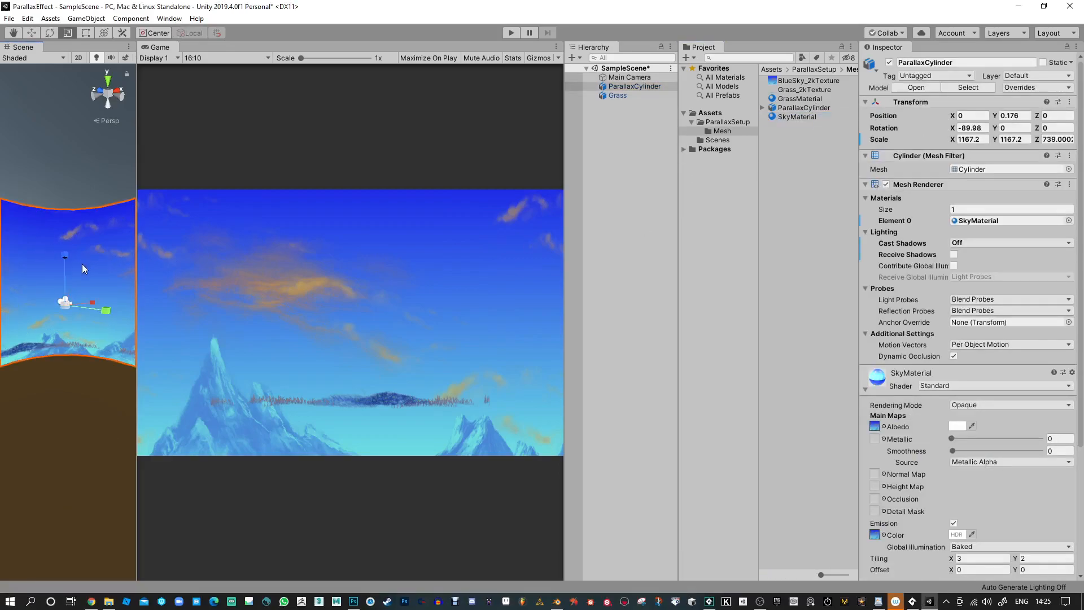
drag(62, 258, 67, 266)
key(e)
key(r)
drag(65, 305, 69, 295)
key(w)
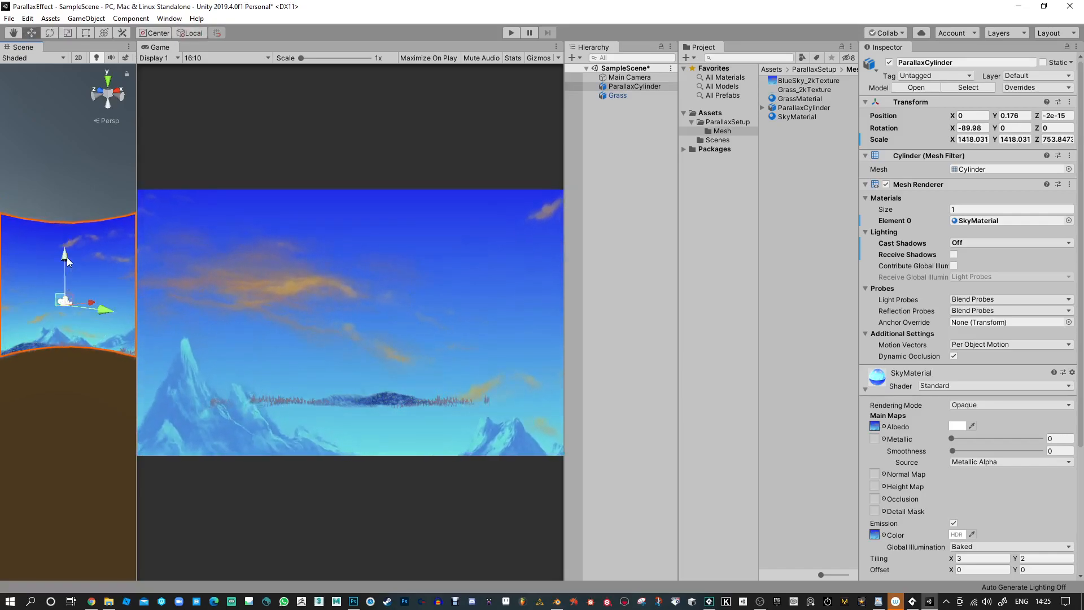
key(q)
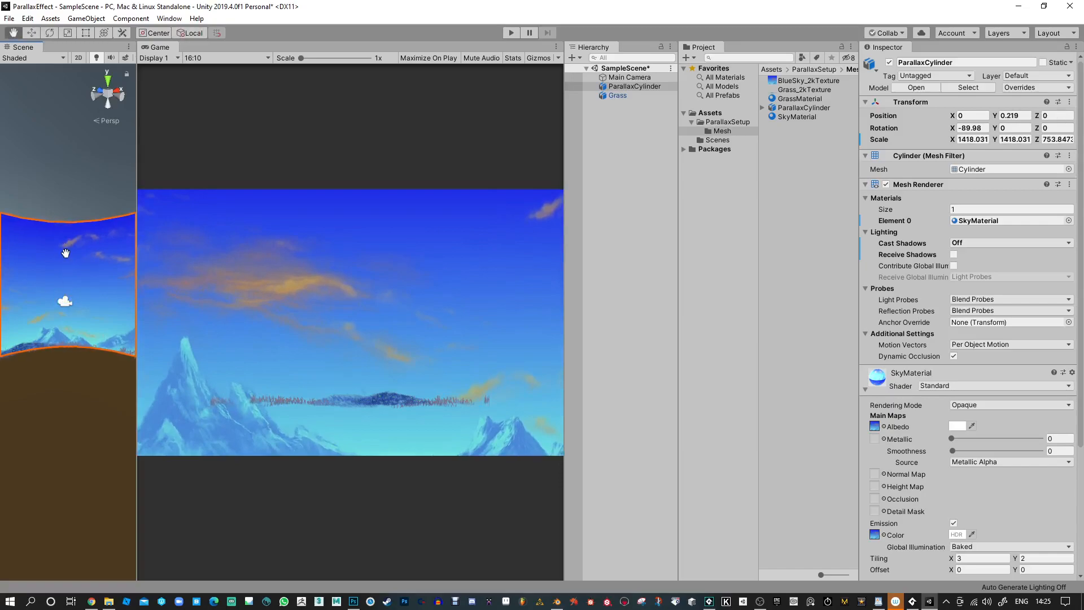
Try repositioning the Grass cylinder at a Y position of about 1.526 relative to the sky cylinder.
click(616, 95)
key(w)
drag(66, 259, 67, 179)
key(r)
key(w)
drag(66, 238, 108, 195)
key(e)
alt+right_drag(107, 195, 68, 198)
alt+drag(72, 288, 121, 350)
shift+click(91, 226)
click(119, 354)
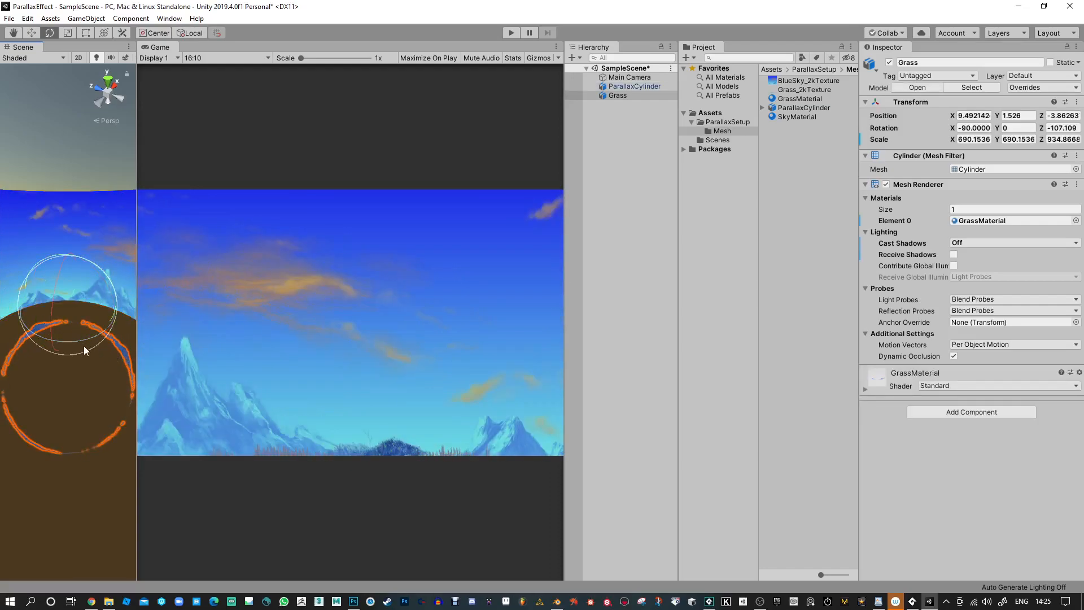
Try scaling the Grass cylinder uniformly and undo the scaling.
key(r)
drag(65, 308, 111, 206)
key(ctrl+z)
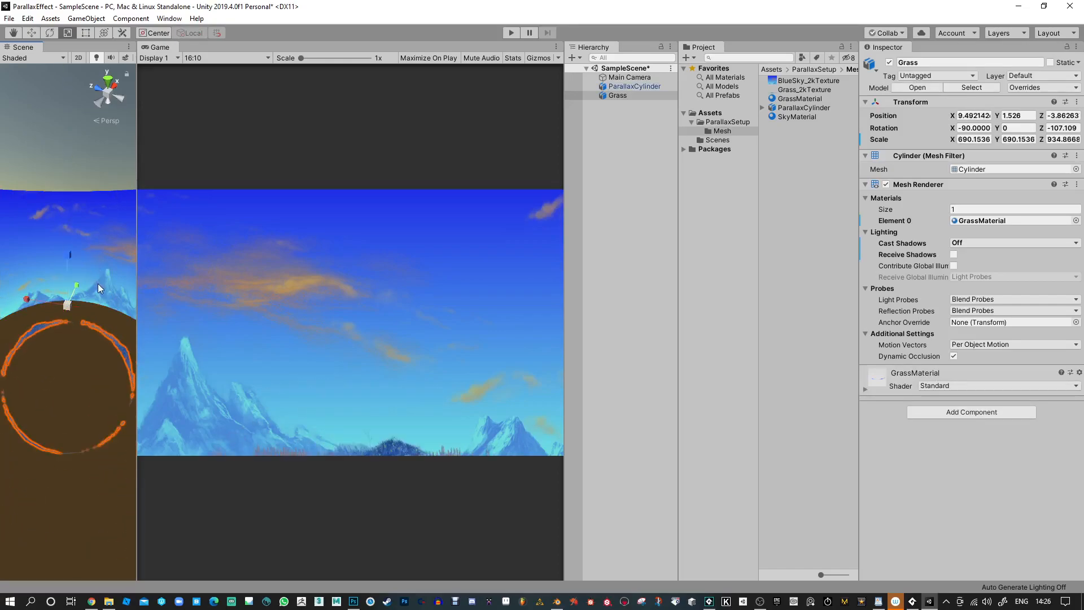
Copy ParallaxCylinder's Transform component and paste its values onto the Grass object's Transform.
click(113, 245)
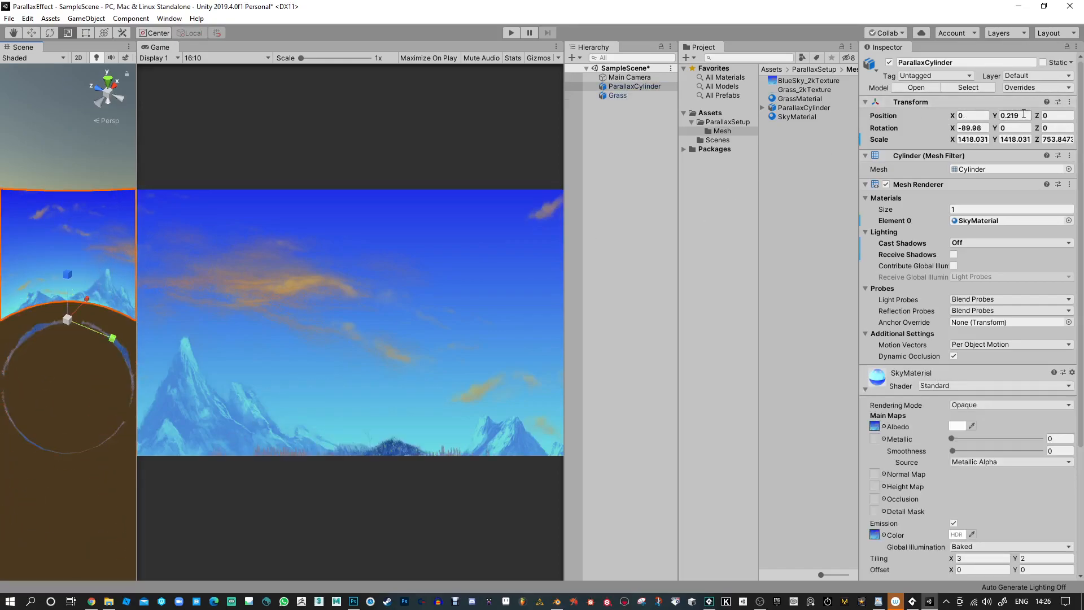
click(1069, 102)
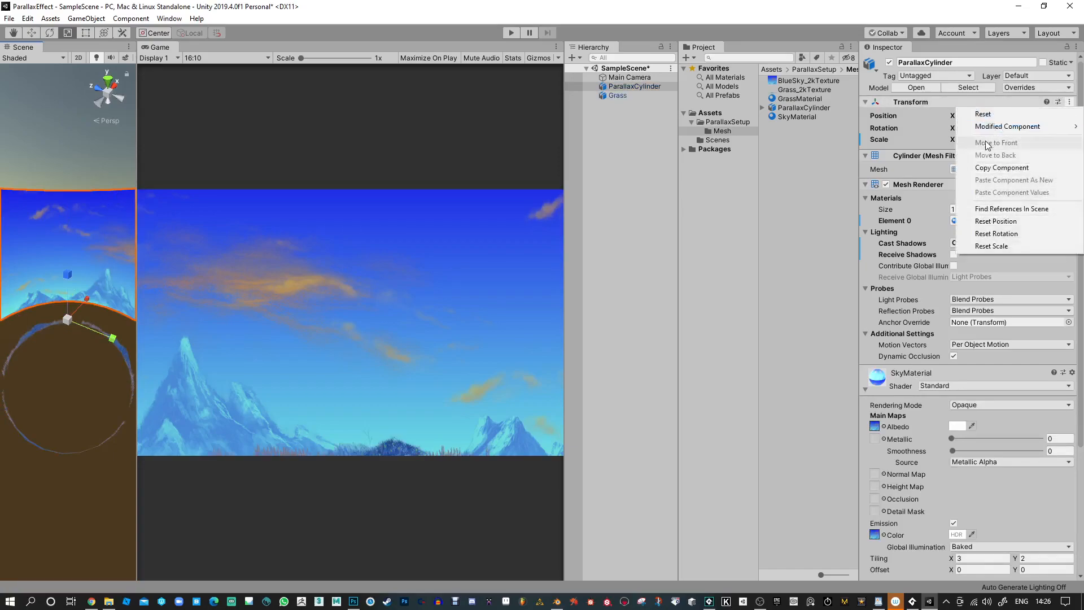
click(1002, 168)
click(635, 96)
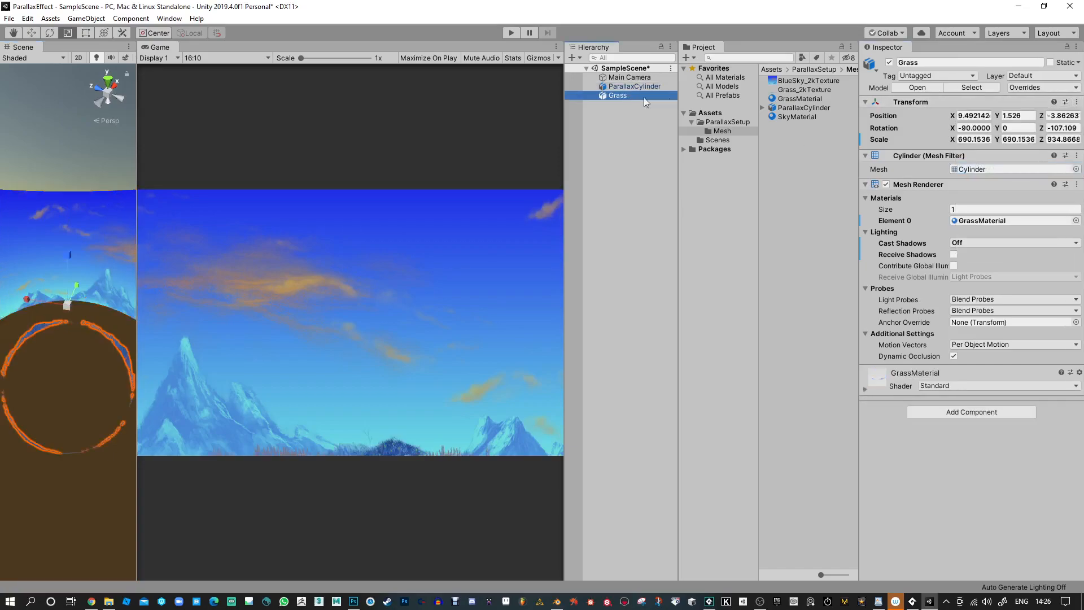
click(1077, 101)
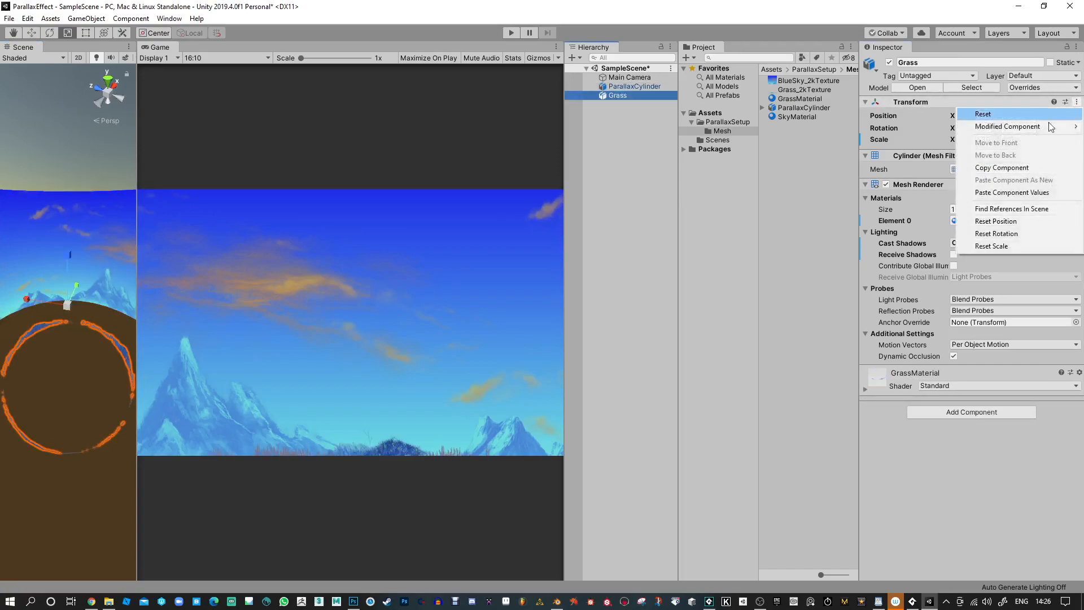
click(1038, 193)
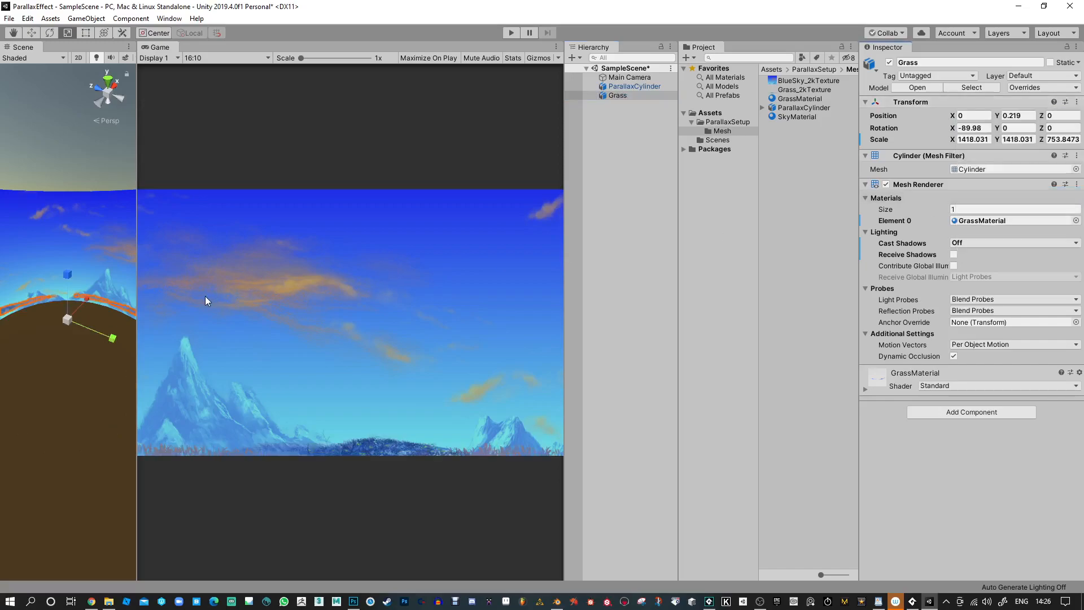
Scale Grass to about 1367.18 on X and Y and 1282.6 on Z, and raise it to Y 4.56.
alt+drag(76, 363, 80, 362)
key(w)
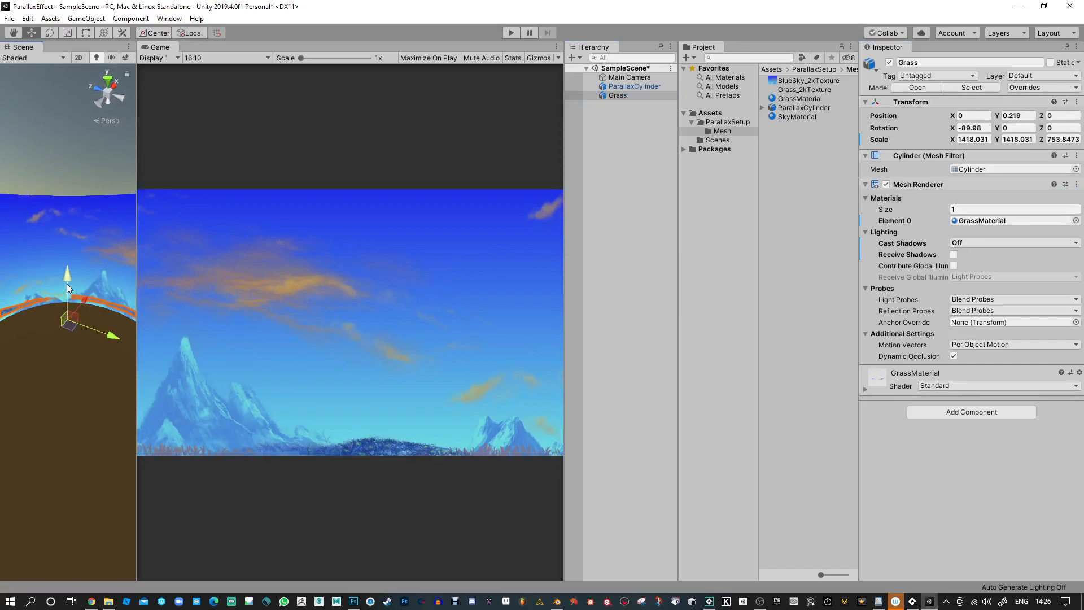
key(r)
drag(67, 322, 68, 324)
key(w)
drag(66, 279, 66, 280)
key(e)
key(r)
drag(66, 280, 68, 242)
key(w)
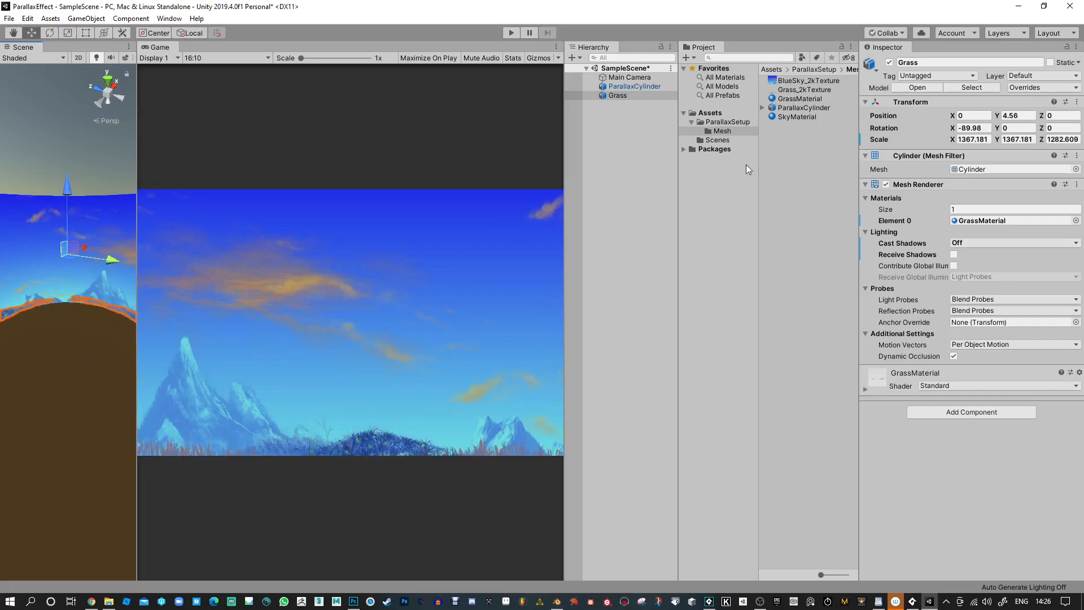
Try darkening GrassMaterial's albedo colour to grey 878787, then restore it to white.
click(983, 220)
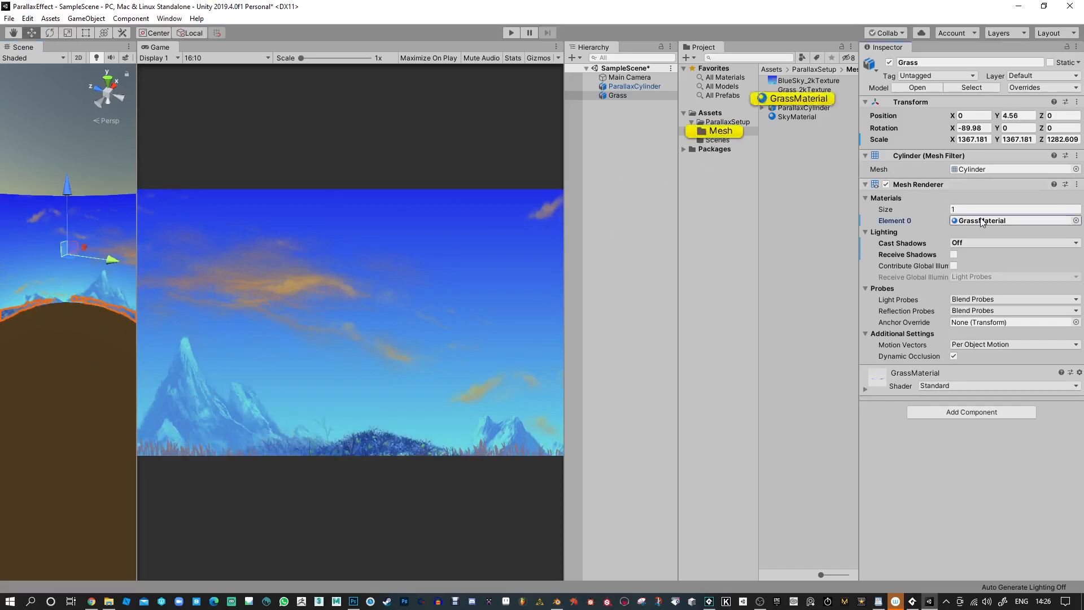
click(799, 99)
click(960, 114)
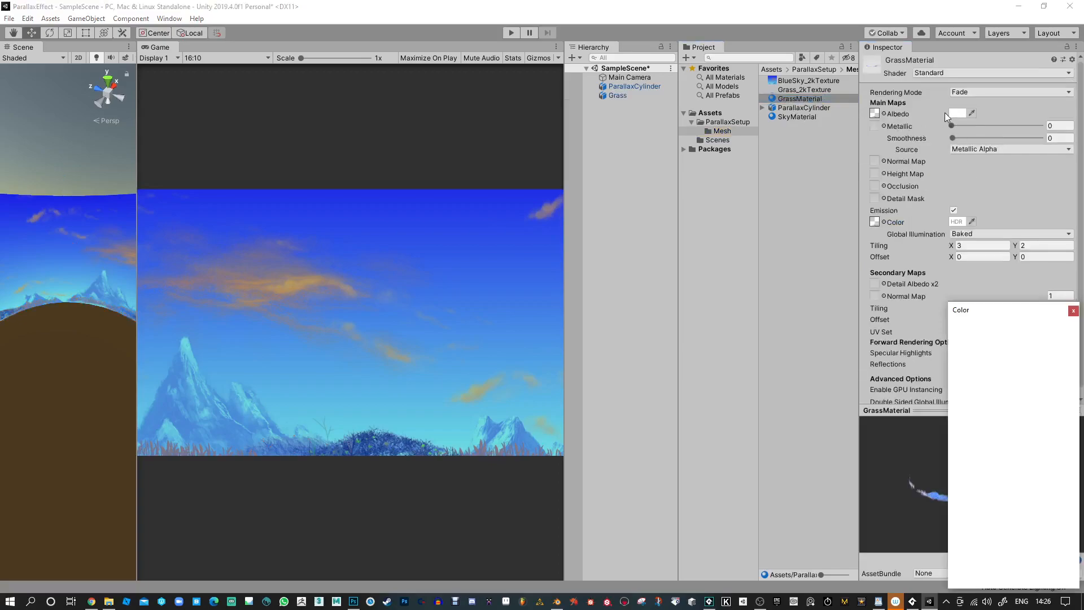
click(1027, 405)
drag(1003, 408, 983, 405)
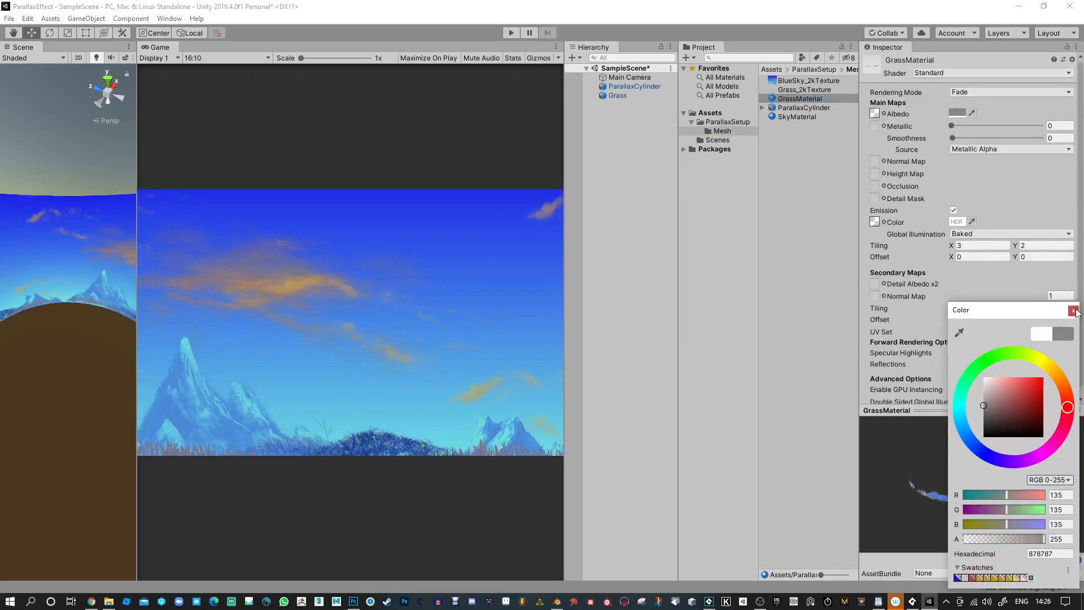
click(976, 375)
click(1074, 311)
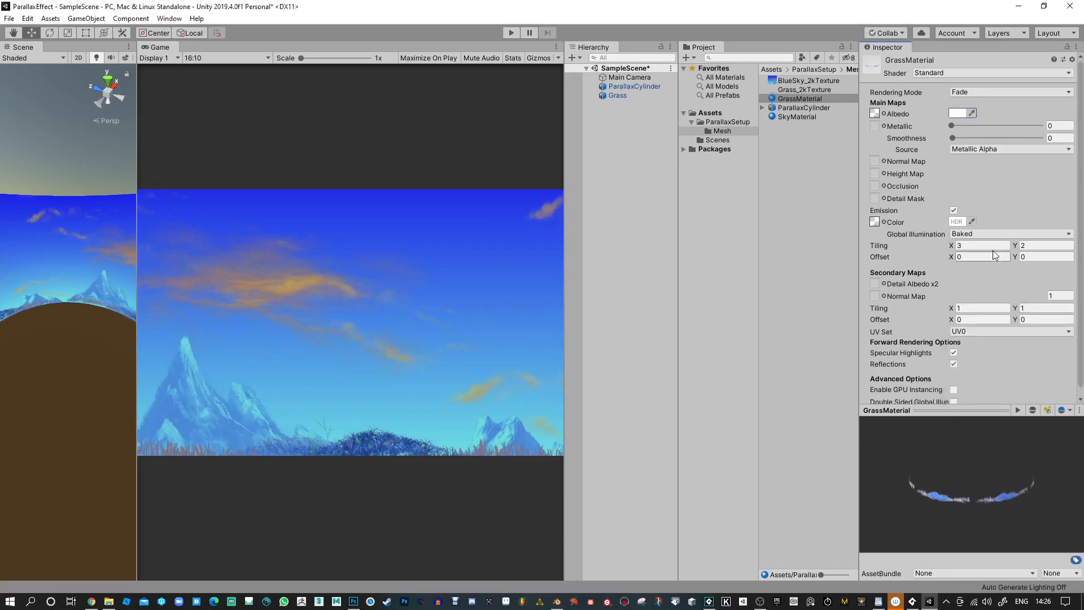
Tint GrassMaterial's emission colour a pale blue.
click(958, 222)
mouse_move(998, 396)
mouse_down()
mouse_move(1002, 407)
mouse_move(985, 385)
mouse_up()
click(974, 442)
mouse_move(1038, 411)
mouse_down()
mouse_move(1012, 369)
mouse_move(991, 381)
mouse_move(1004, 391)
mouse_move(995, 386)
mouse_up()
click(1073, 311)
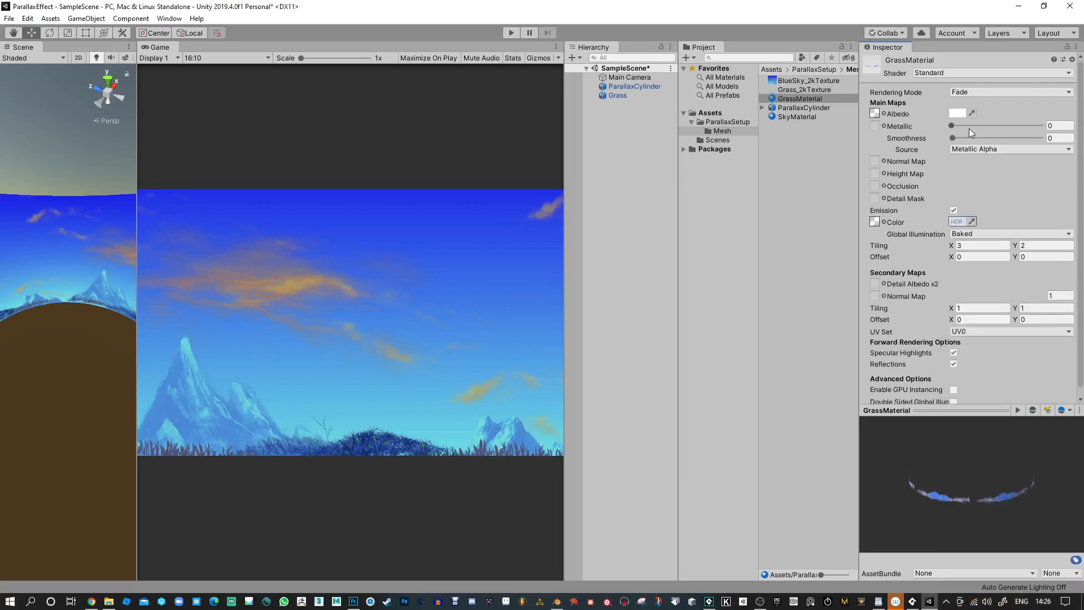
Set GrassMaterial's albedo alpha to 255.
click(959, 114)
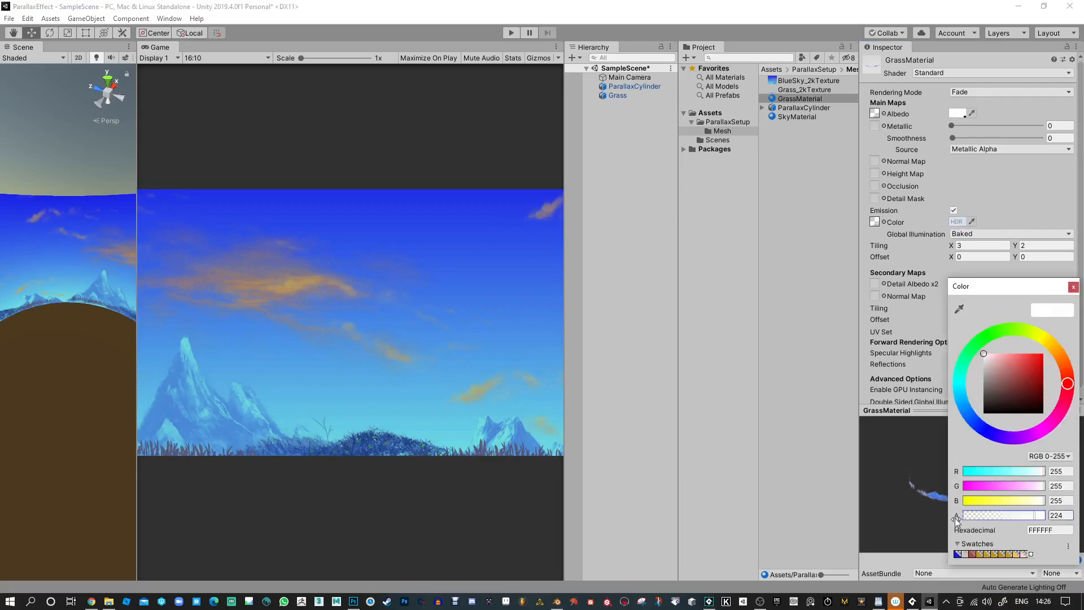
drag(1035, 519, 1077, 525)
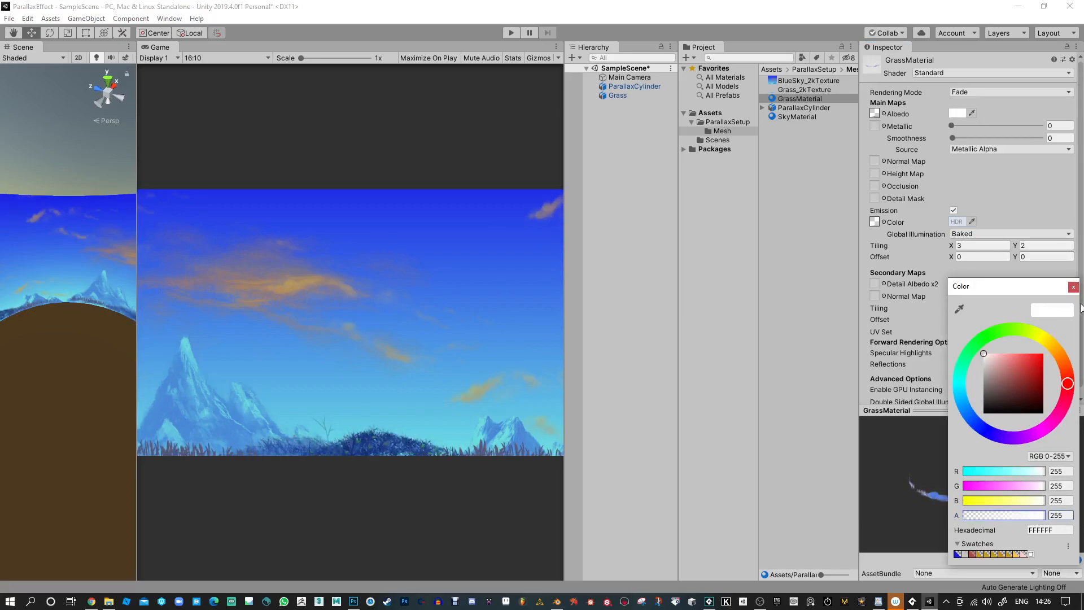
click(1073, 287)
Rotate Grass alone around its vertical axis, then rotate ParallaxCylinder and Grass together to preview the parallax.
click(618, 95)
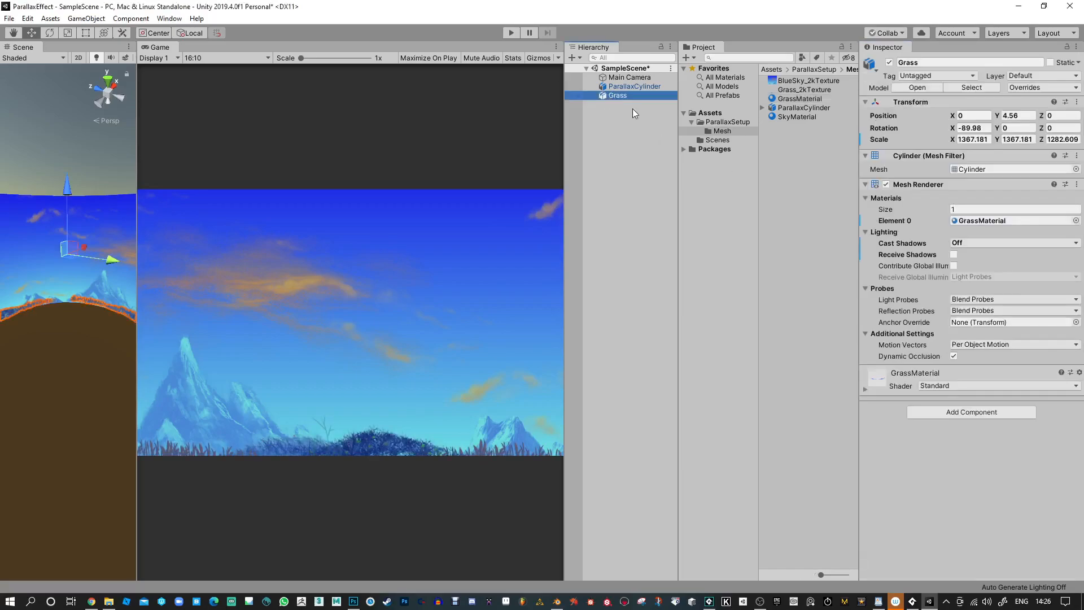
key(e)
drag(84, 263, 160, 265)
ctrl+click(635, 87)
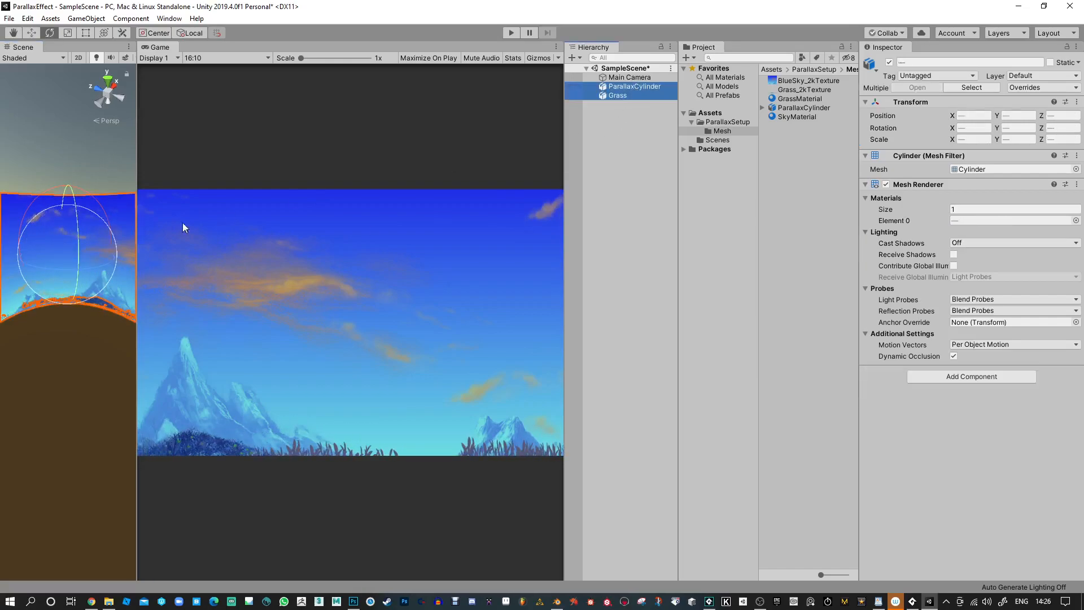
drag(60, 275, 222, 342)
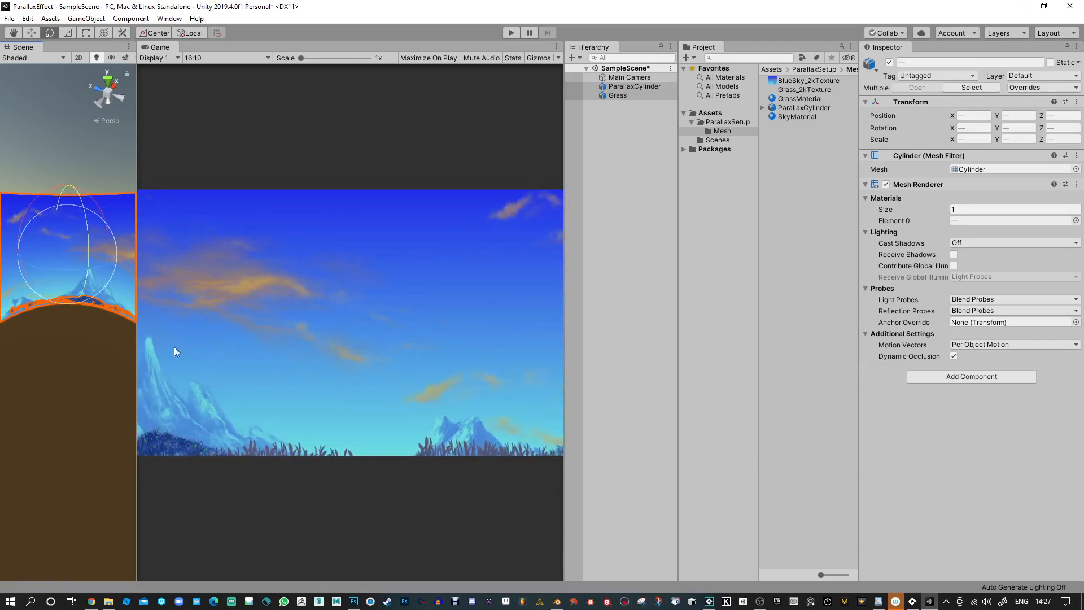
drag(42, 265, 409, 300)
Add a Plane in the middle of the cylinders and stand it upright with a 90° Z rotation.
scroll(293, 337, down, 5)
middle_drag(255, 207, 253, 205)
scroll(237, 282, down, 8)
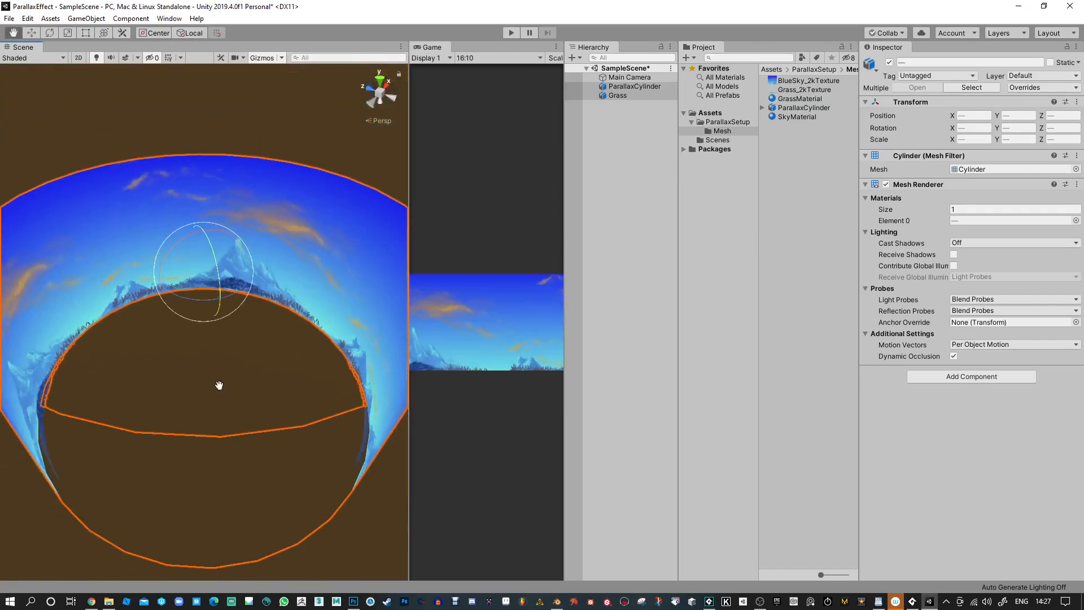
alt+drag(220, 310, 220, 261)
click(630, 116)
click(580, 58)
mouse_move(600, 98)
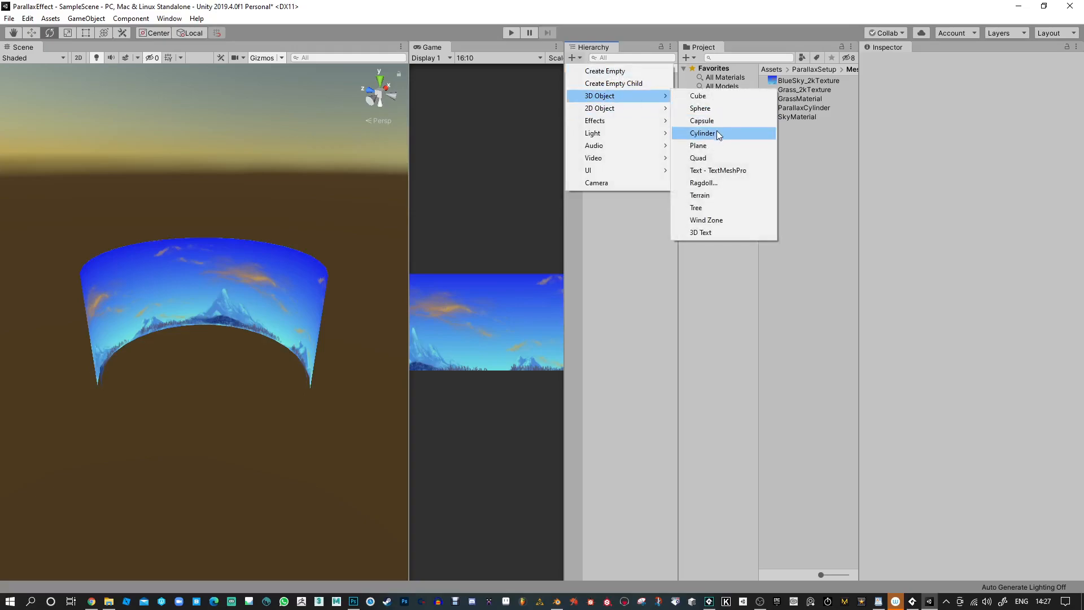
click(717, 146)
alt+drag(291, 356, 173, 428)
alt+drag(280, 405, 330, 406)
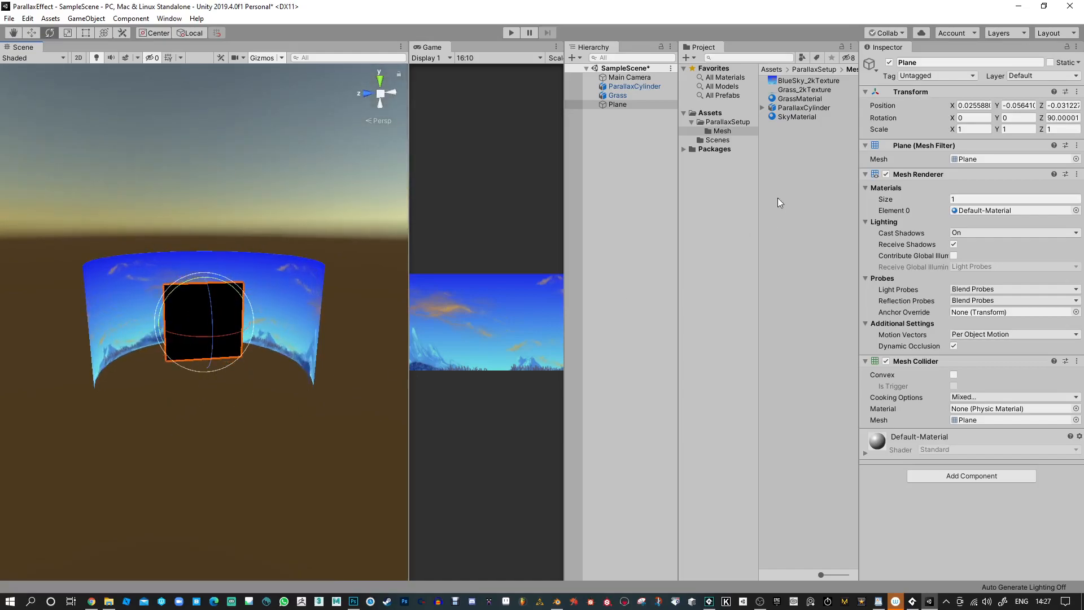
Apply SkyMaterial to the Plane and try rotating the Plane, undoing the rotation.
drag(792, 117, 86, 411)
alt+scroll(237, 277, up, 5)
key(ctrl+z)
alt+drag(198, 351, 388, 404)
drag(189, 298, 176, 375)
key(ctrl+z)
Duplicate SkyMaterial and name the copy SkyMaterial_Plane.
click(807, 117)
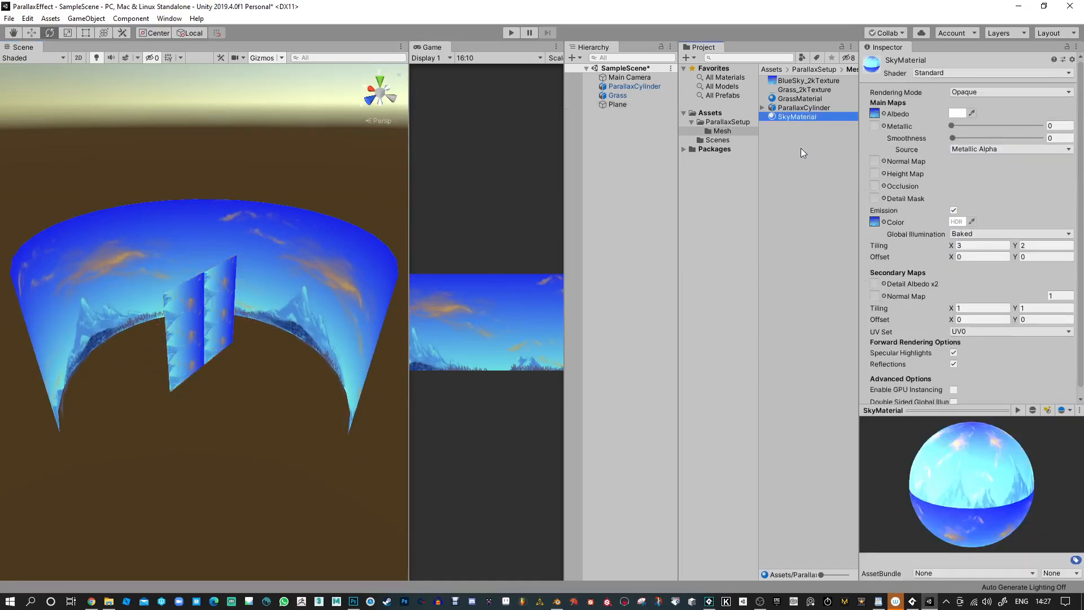
key(ctrl+d)
click(800, 116)
drag(817, 116, 836, 117)
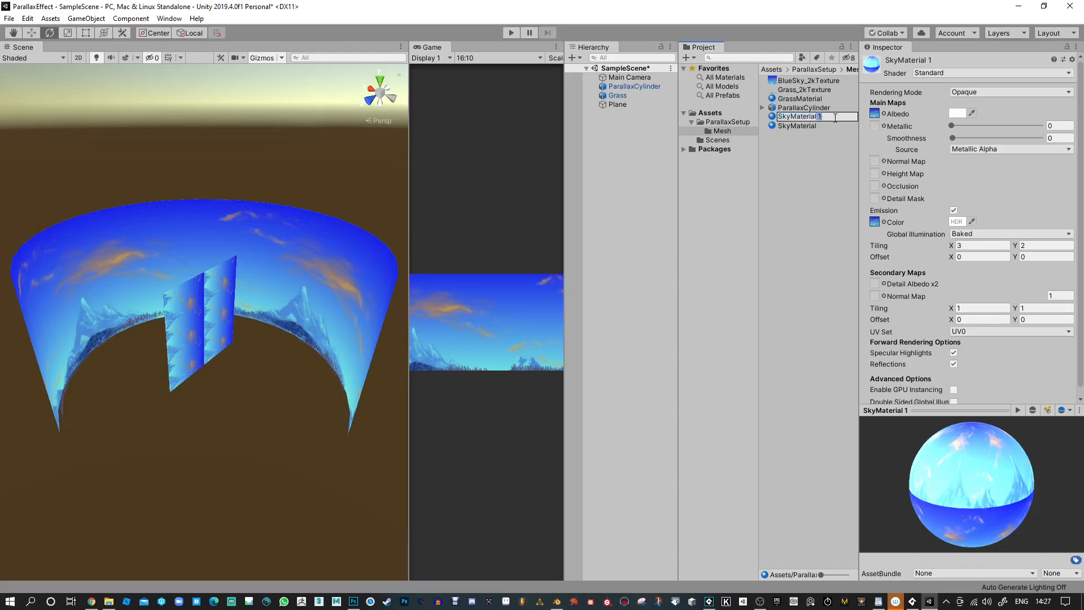
text(_Plane)
key(Return)
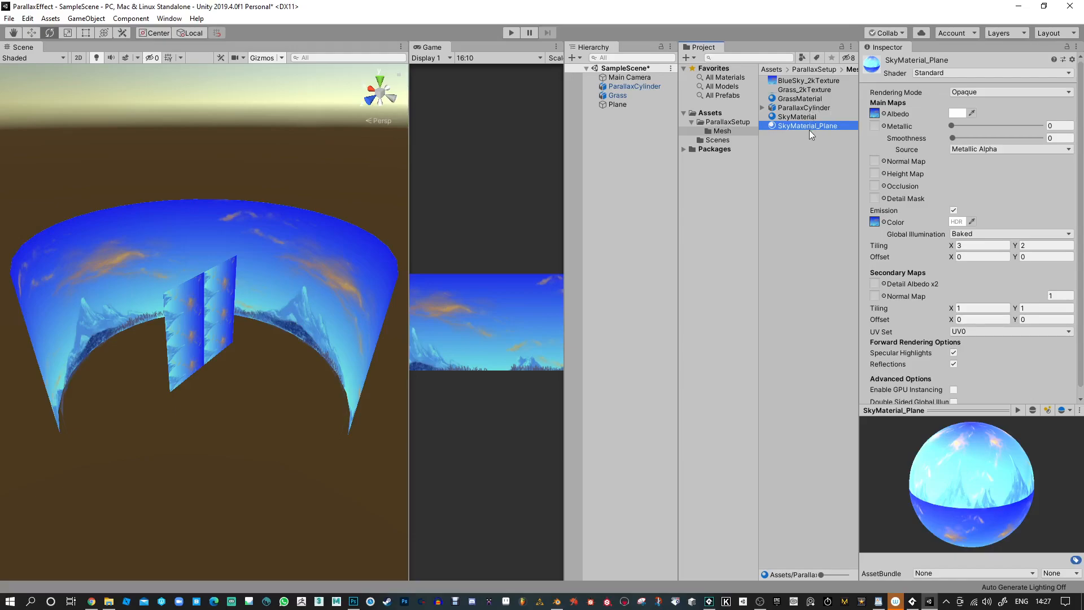
click(808, 148)
Apply SkyMaterial_Plane to the Plane and set the material's main Y tiling to 1.
drag(818, 126, 205, 305)
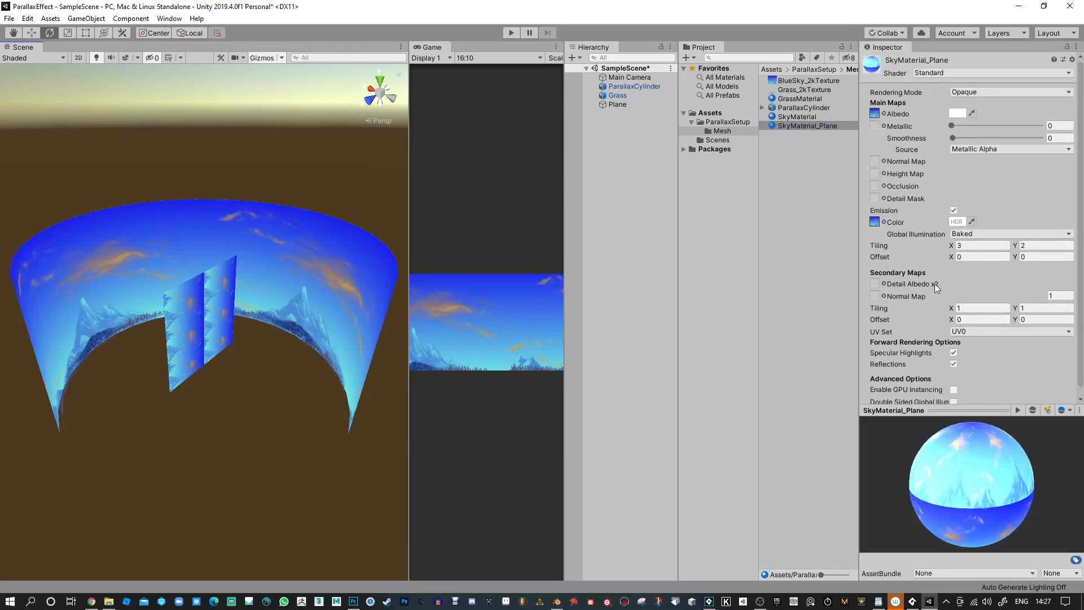
click(982, 248)
key(Tab)
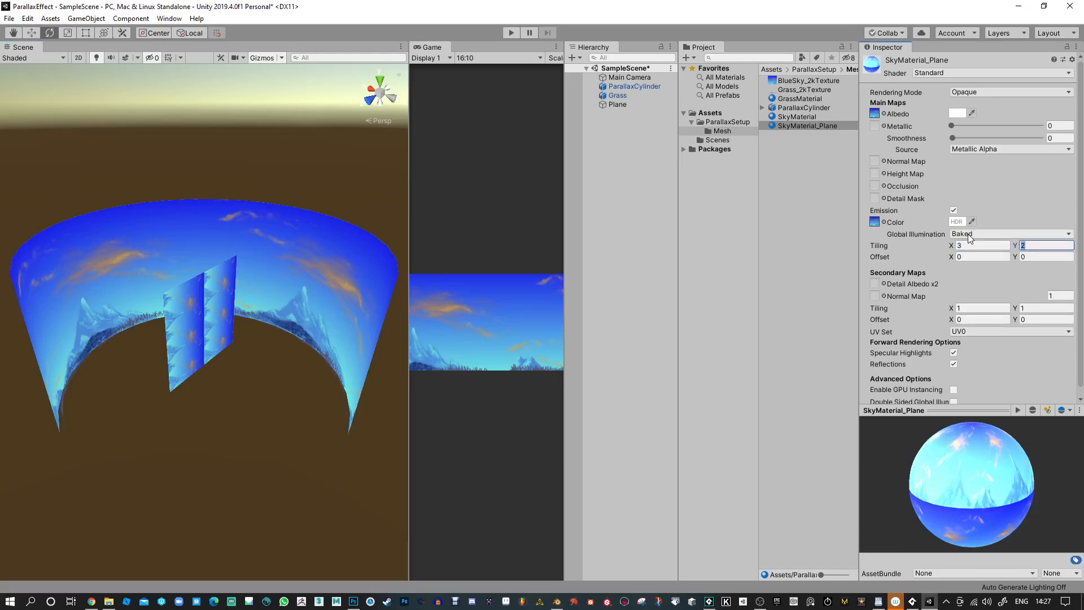
text(1)
click(959, 246)
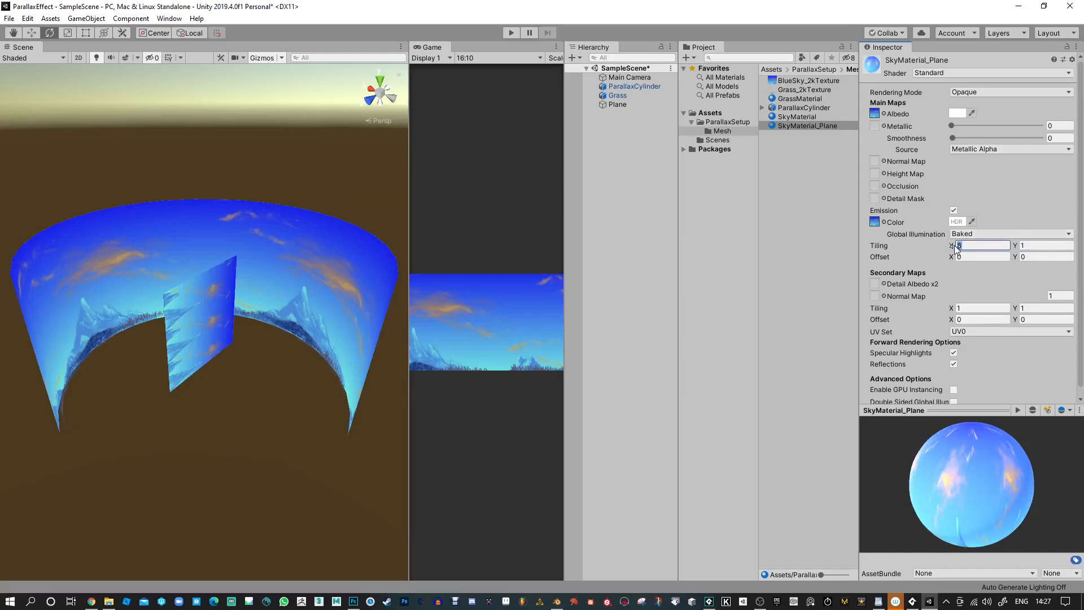
Rotate the Plane to 90° on X and move it outside the cylinders to about X -32.2.
click(214, 326)
drag(190, 294, 145, 433)
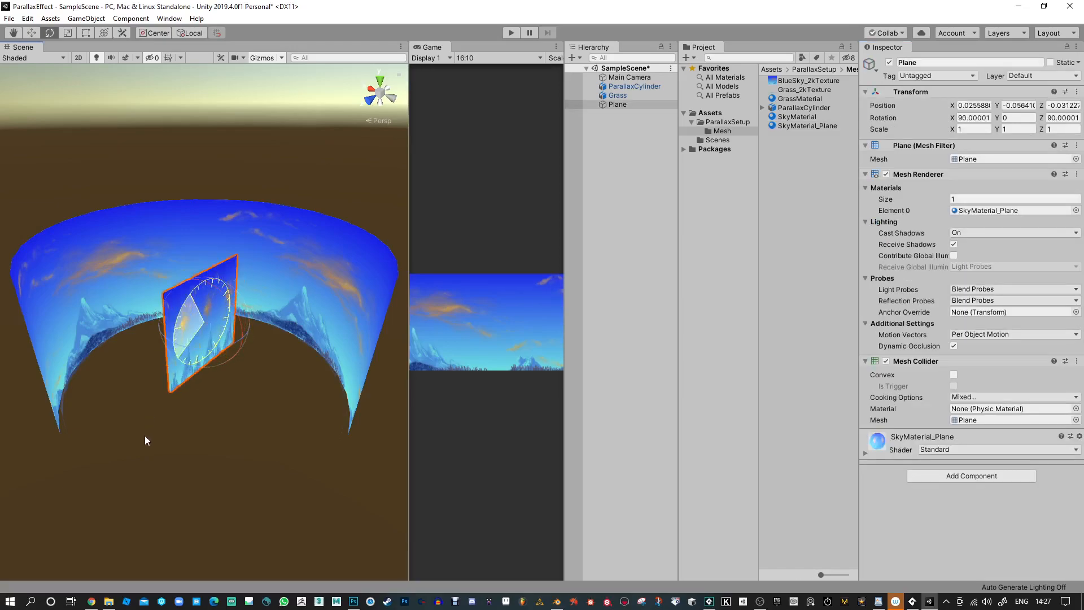
alt+right_drag(145, 438, 209, 223)
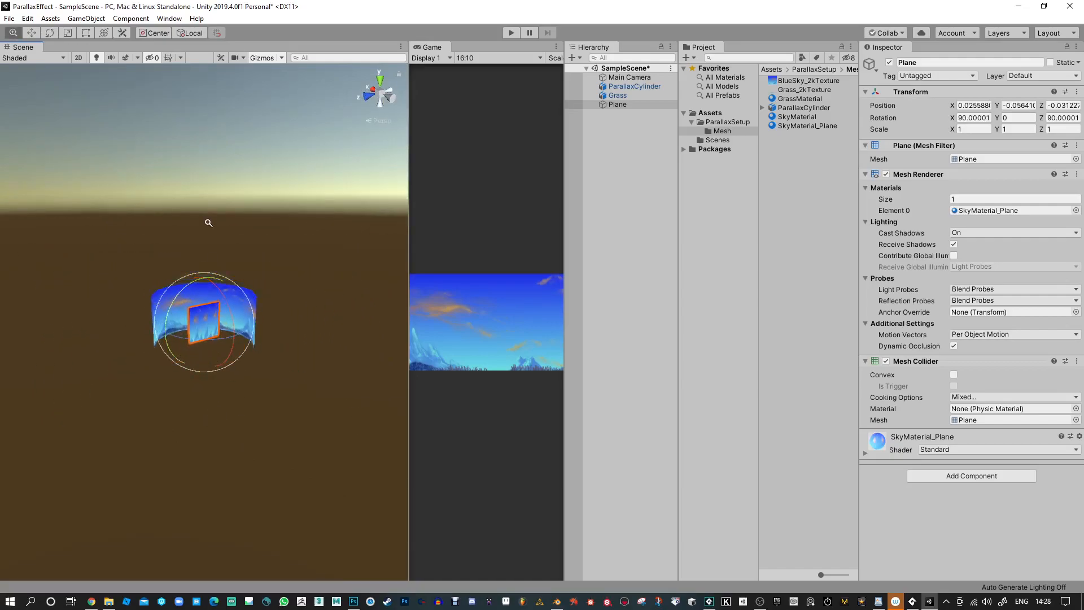
key(w)
drag(230, 335, 328, 377)
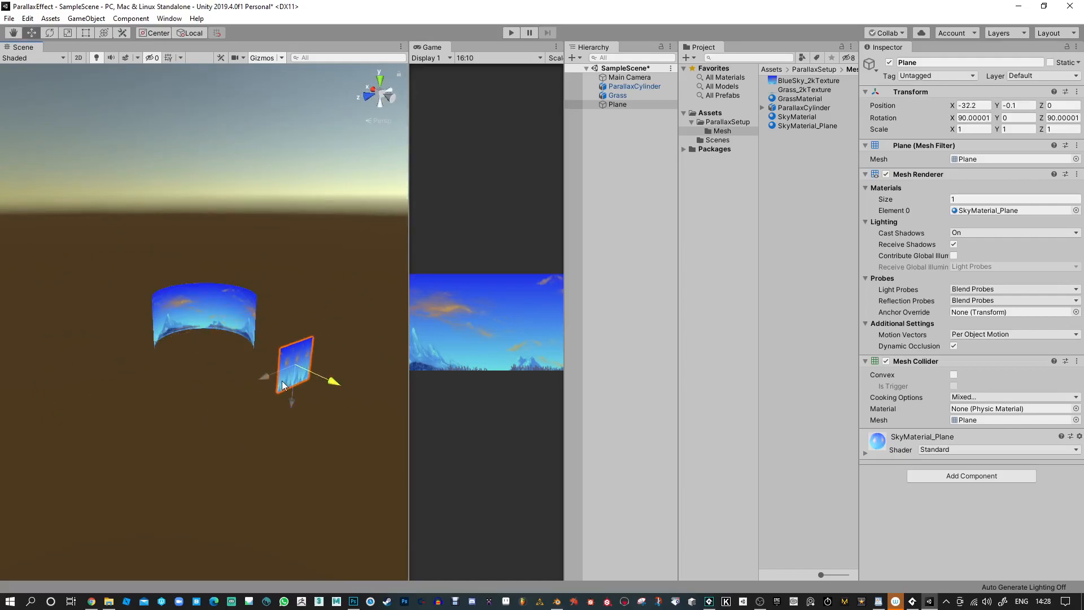
Widen the Plane by setting its X scale to 3.
alt+drag(308, 425, 266, 422)
alt+middle_drag(253, 294, 199, 246)
alt+right_drag(198, 246, 277, 402)
key(e)
key(r)
alt+drag(278, 403, 23, 324)
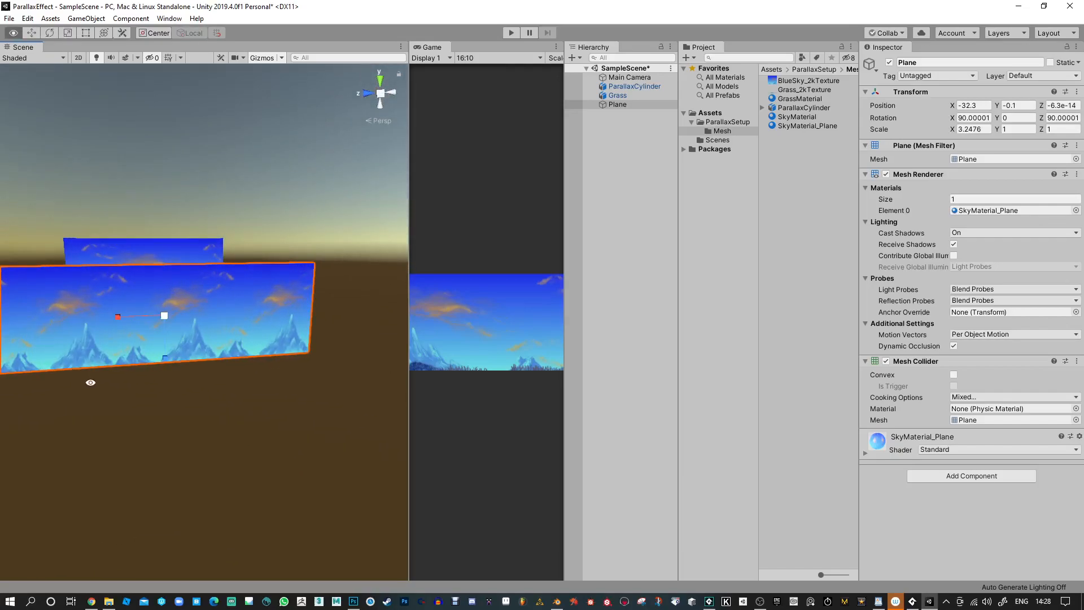
alt+drag(91, 382, 123, 382)
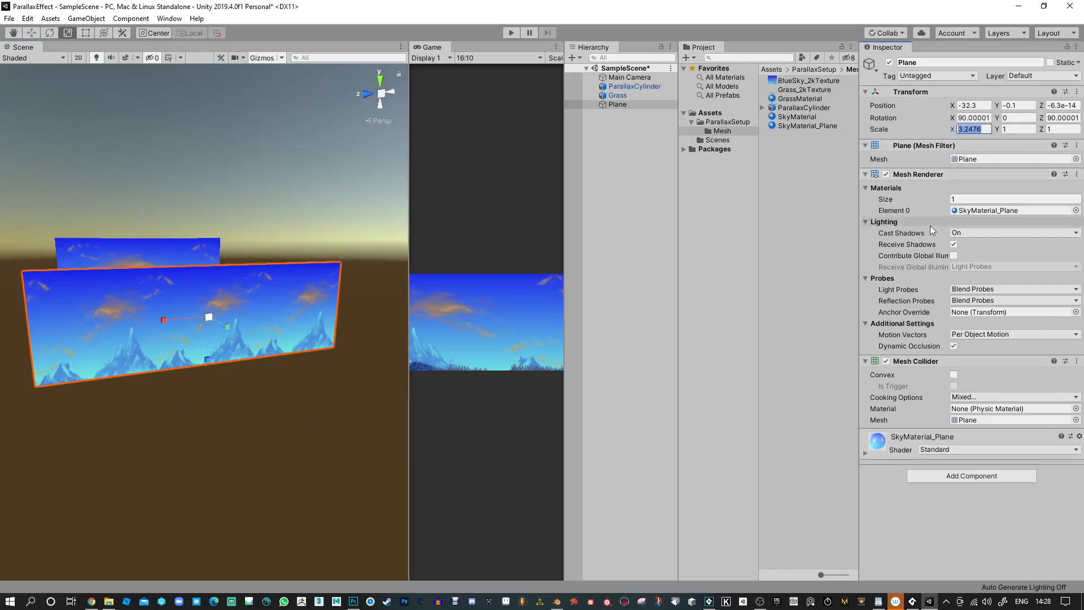
click(972, 128)
text(3)
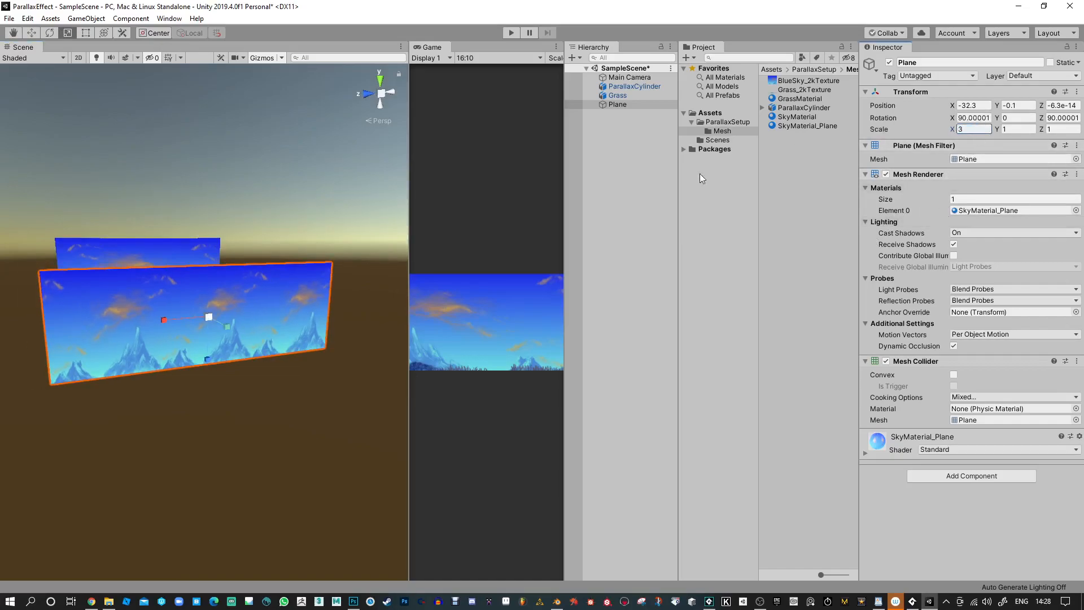
Move the Main Camera to about X -59.4 and rotate it about 84.8° on Y to face the Plane.
alt+drag(351, 276, 380, 305)
scroll(380, 305, down, 5)
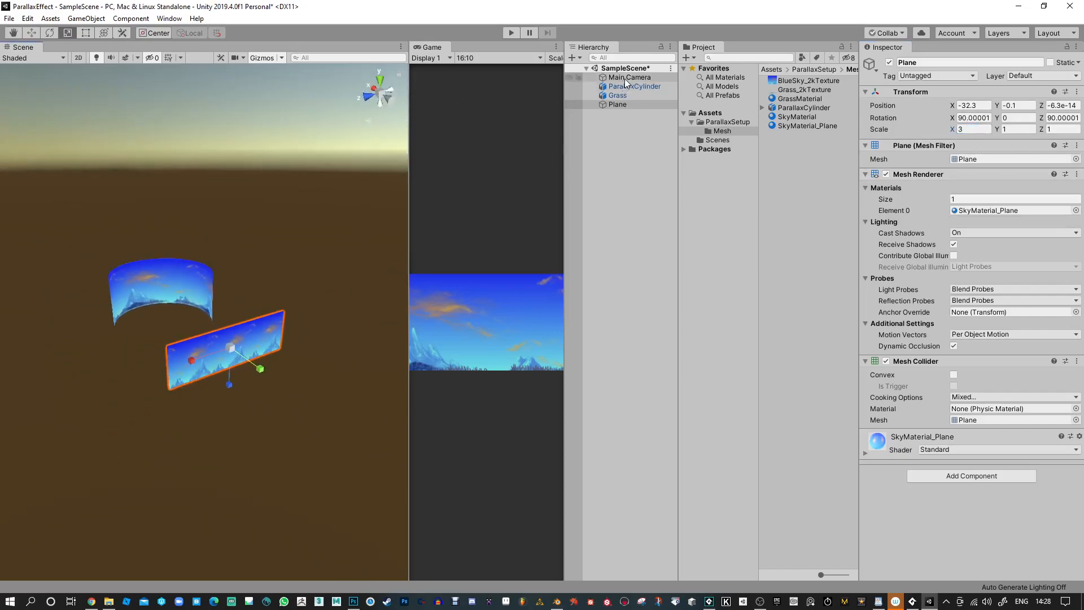
click(624, 79)
alt+drag(315, 269, 168, 320)
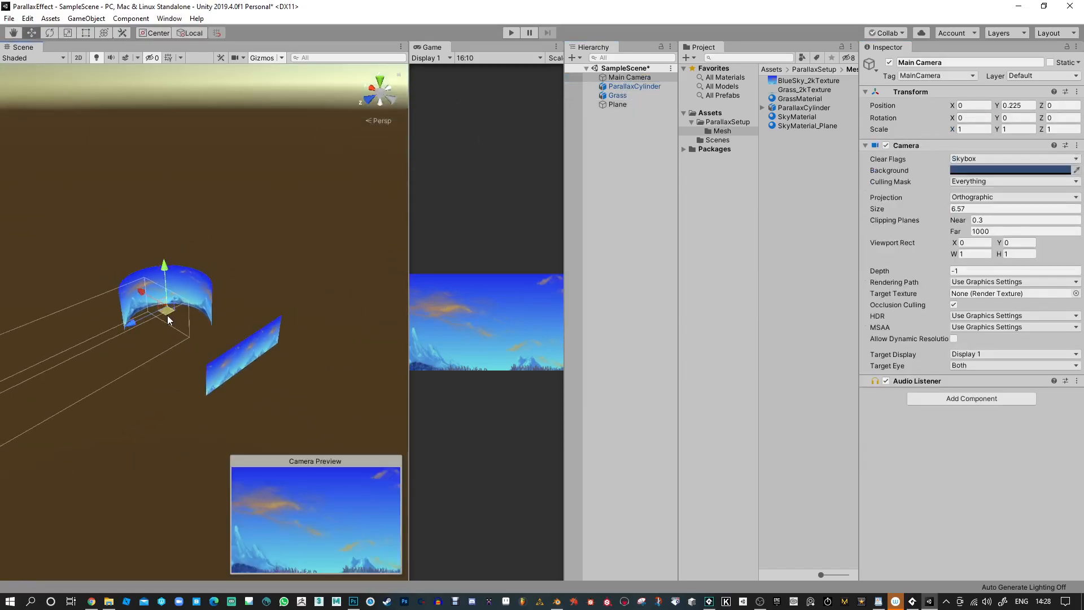
scroll(167, 320, down, 4)
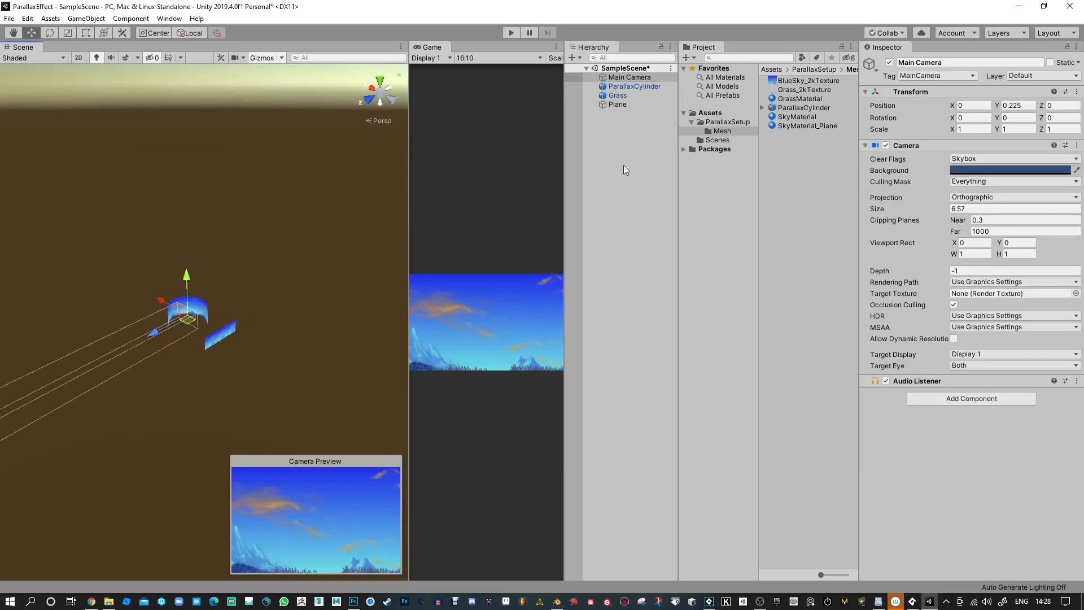
drag(161, 303, 109, 357)
key(e)
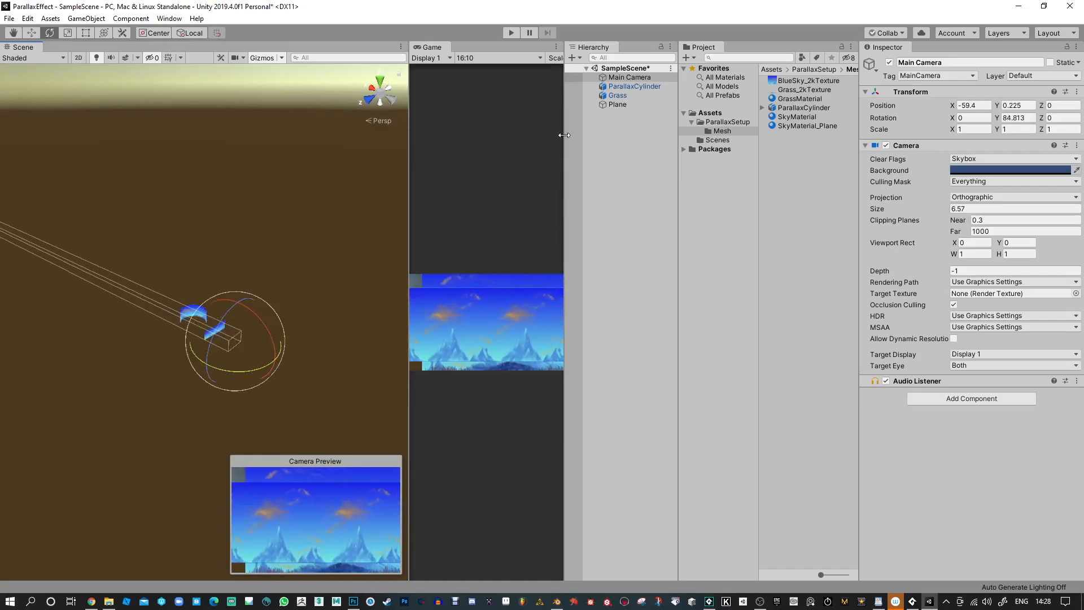
Deactivate the ParallaxCylinder object.
click(619, 88)
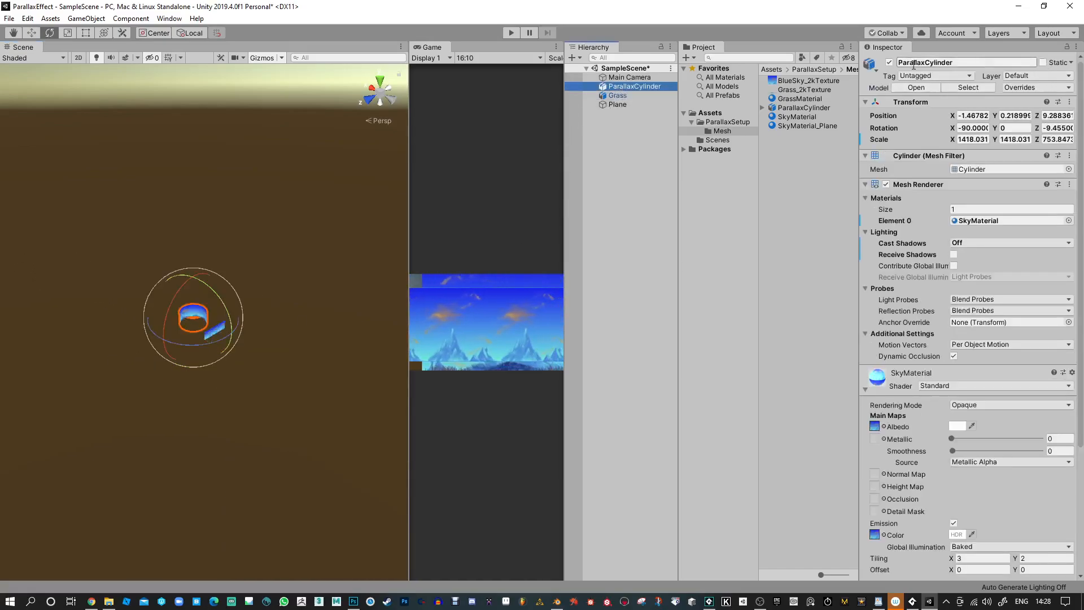
click(884, 64)
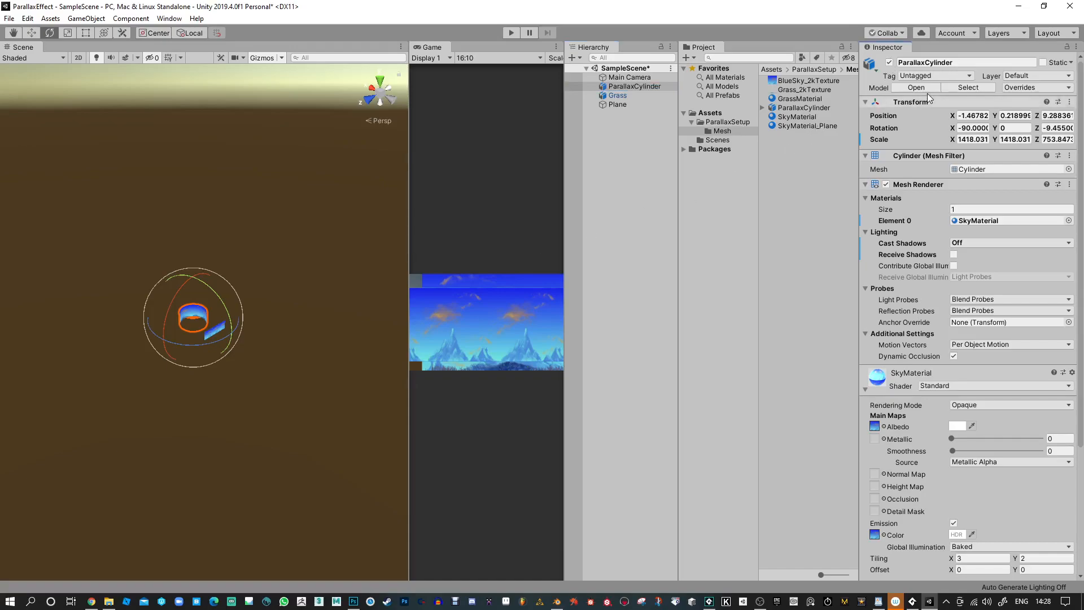
click(889, 63)
middle_drag(331, 310, 167, 319)
scroll(179, 329, up, 7)
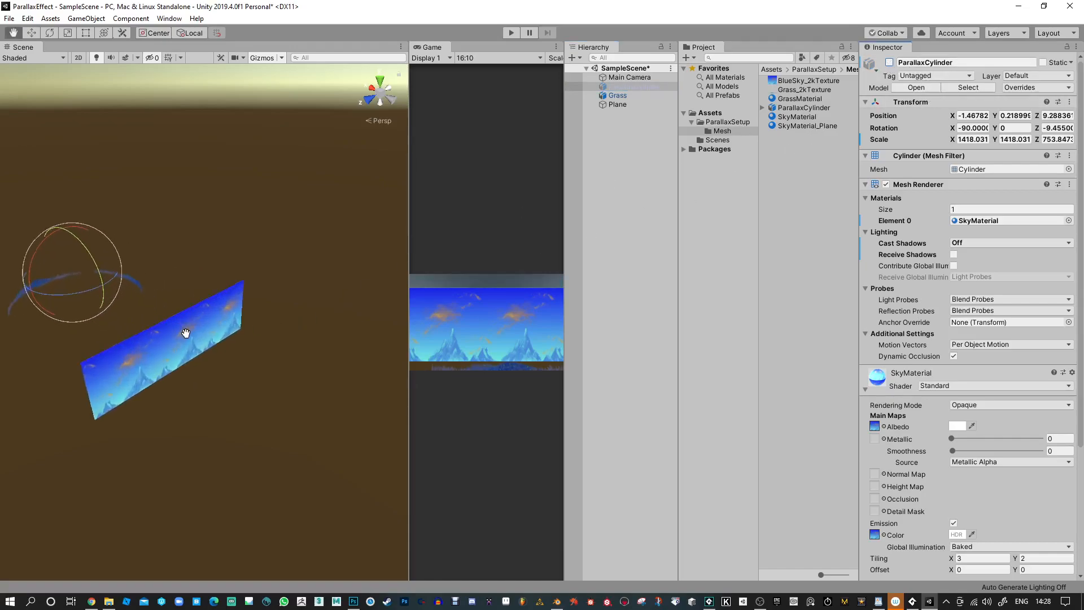
Widen the Game view, reduce the Main Camera's orthographic size to about 4.58 and lower the camera to about Y -0.08.
click(629, 77)
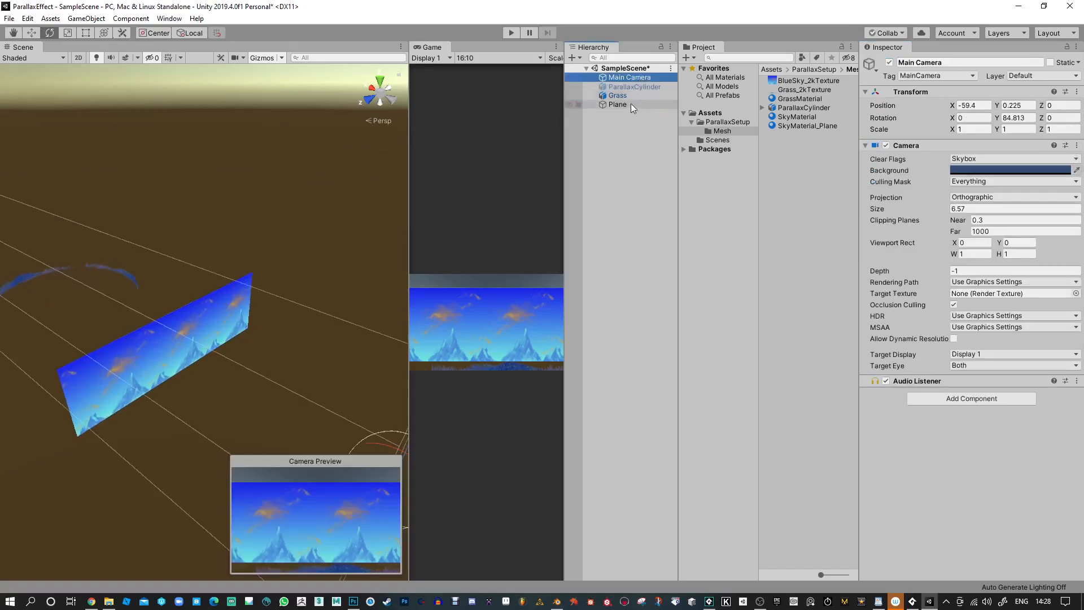
alt+drag(285, 327, 262, 301)
drag(409, 300, 248, 367)
drag(920, 208, 903, 211)
key(w)
key(f)
drag(210, 339, 210, 344)
Duplicate the Plane and name the copy PlaneGrass.
click(618, 105)
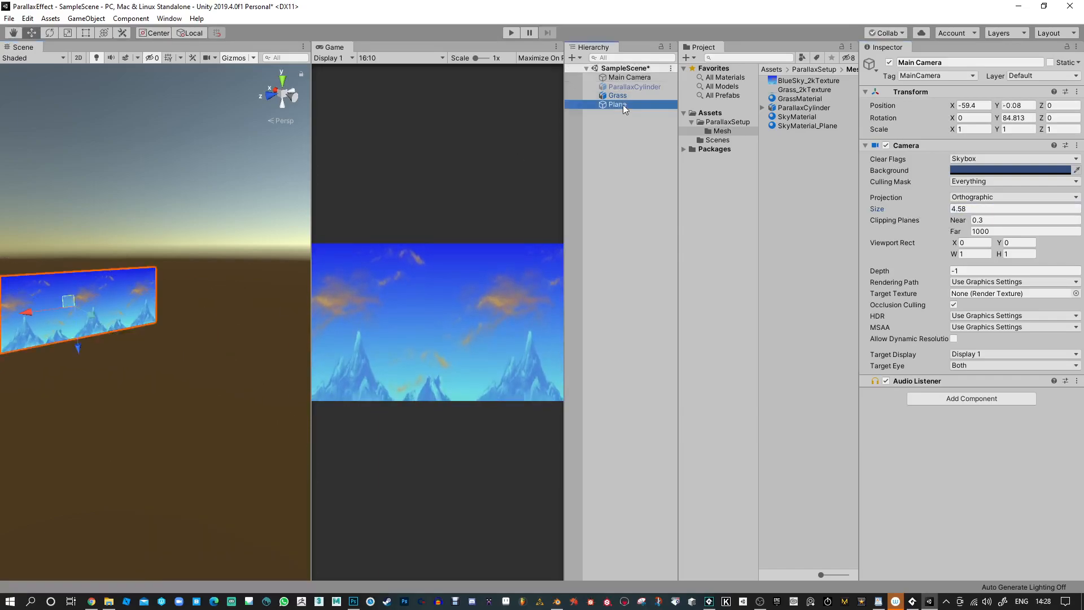
key(ctrl+d)
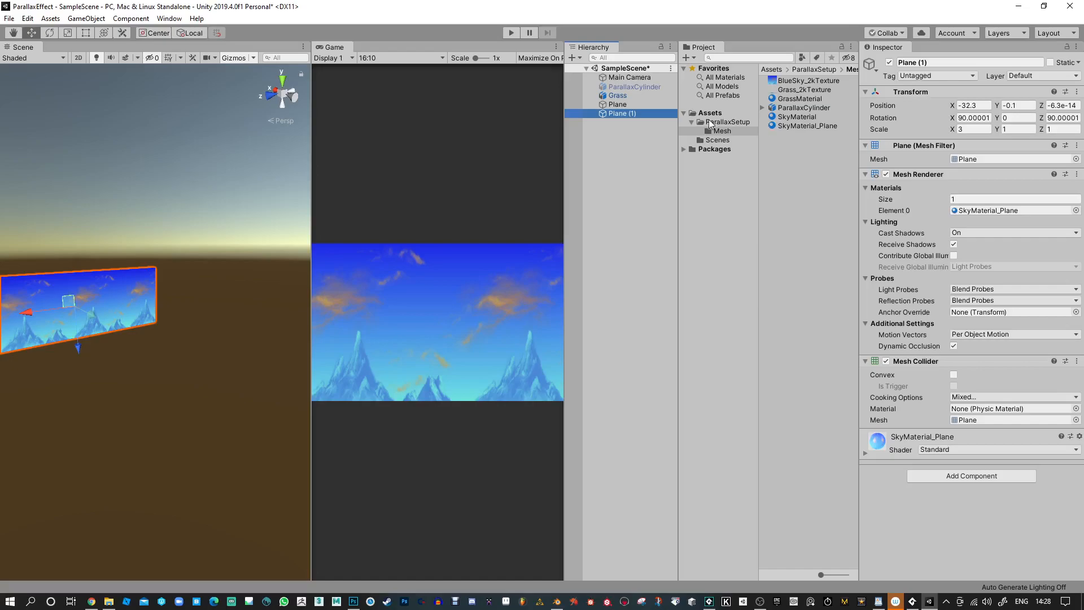
key(F2)
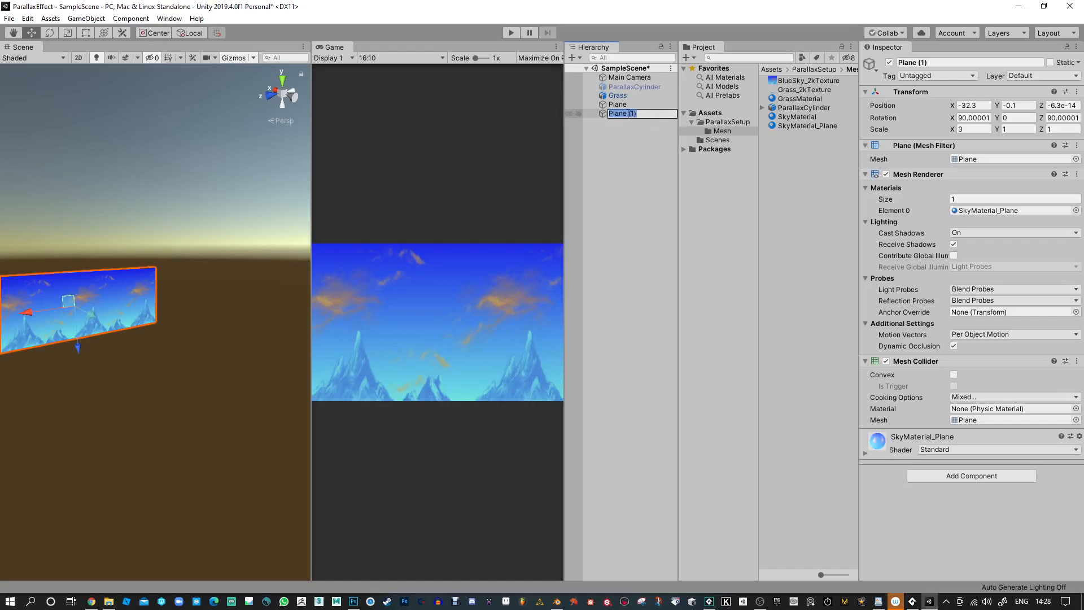
text(PlaneGrass)
key(Return)
Duplicate GrassMaterial and name the copy GrassMaterial_Grass.
click(790, 100)
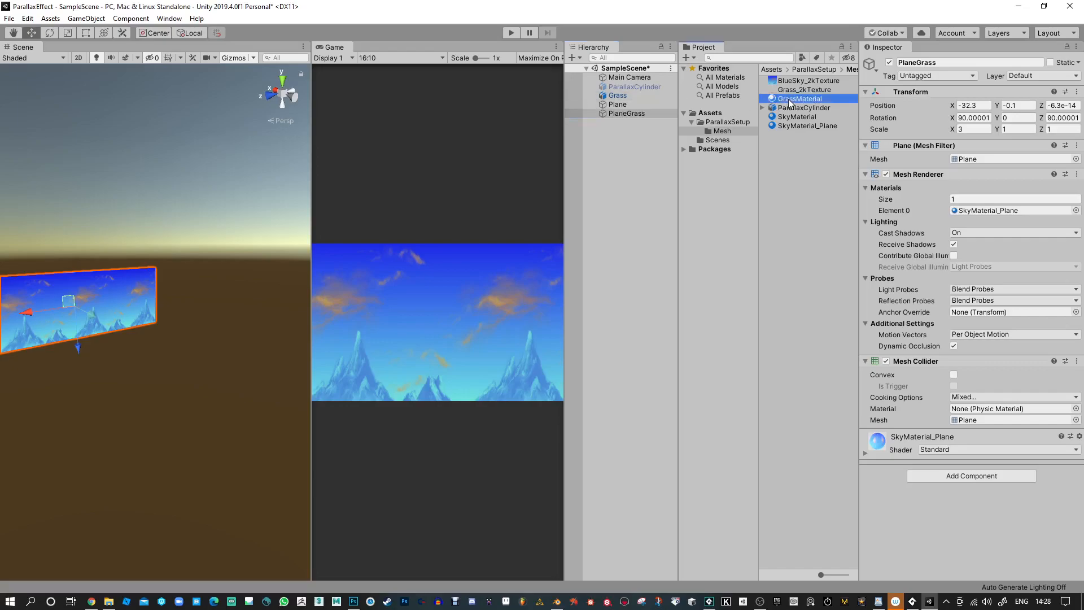
key(ctrl+d)
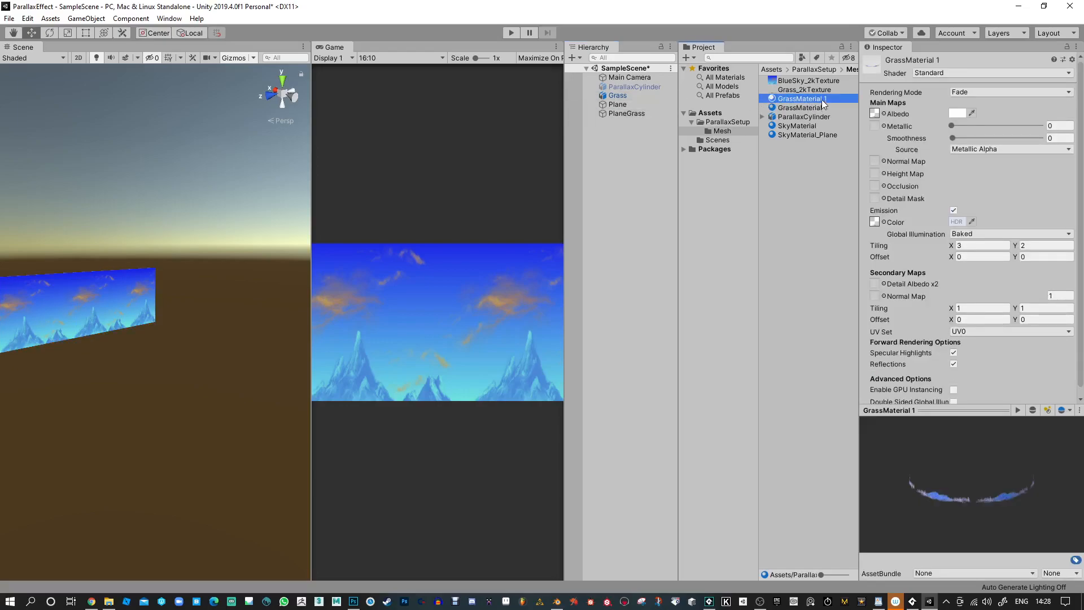
click(823, 100)
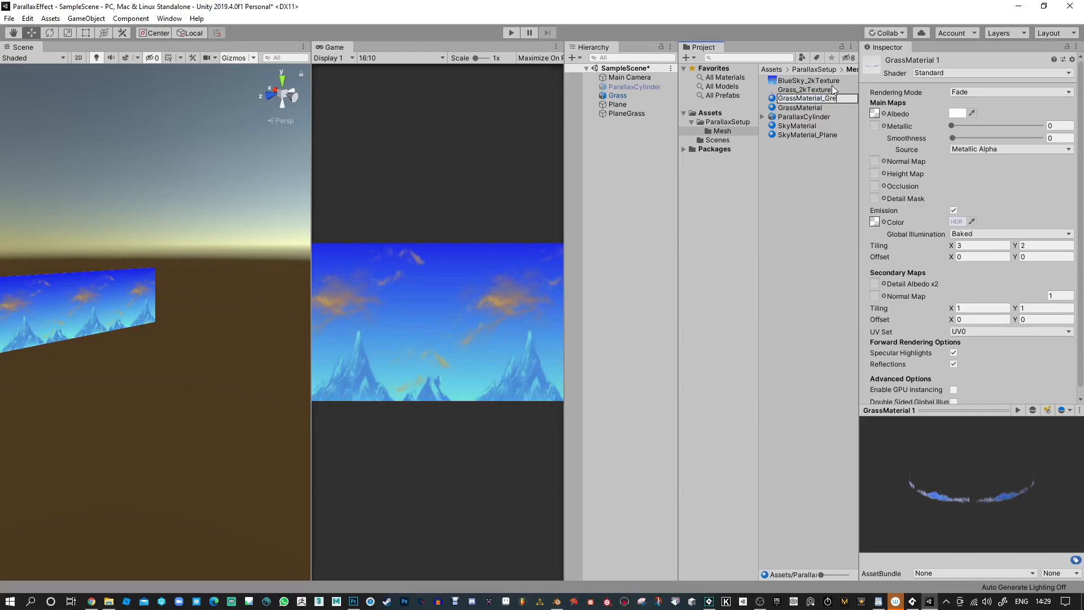
text(s)
key(Return)
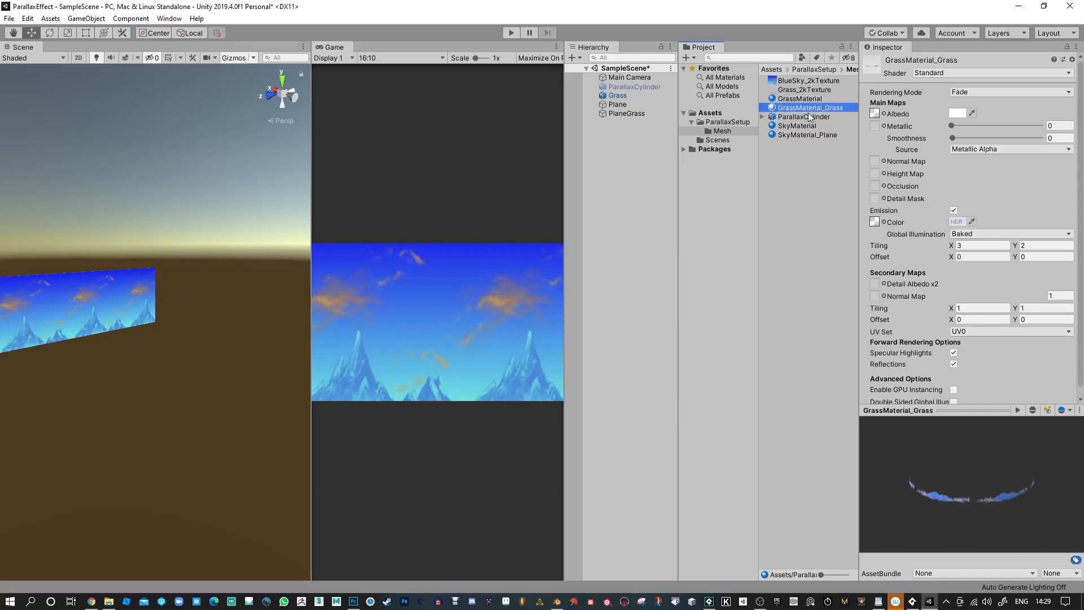
Apply GrassMaterial_Grass to PlaneGrass and set the material's main tiling to X 2 and Y 1.
drag(757, 113, 626, 113)
right_drag(227, 350, 169, 294)
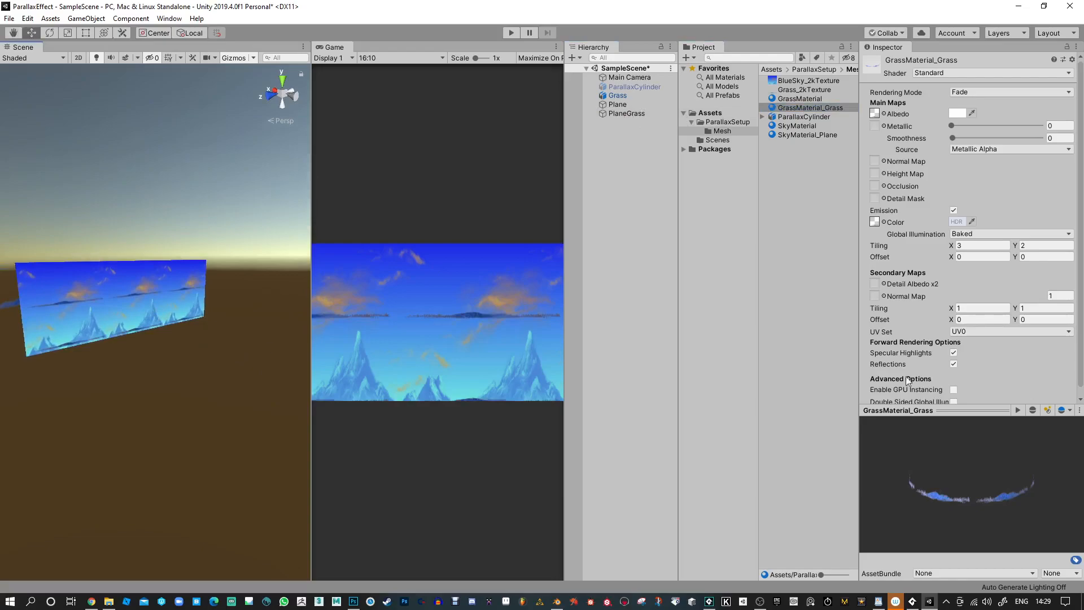
click(1034, 245)
text(1)
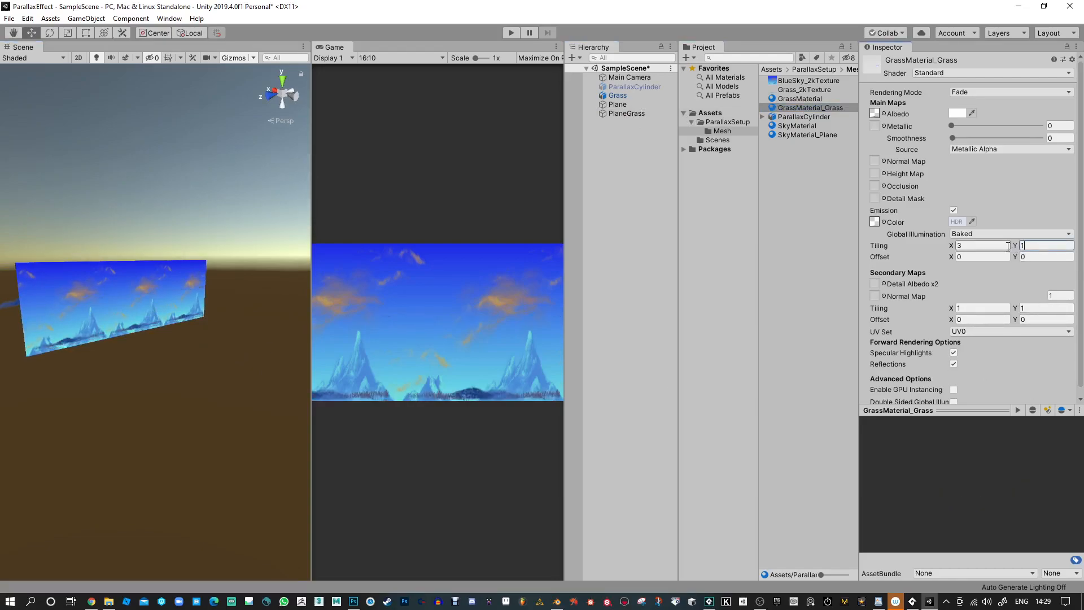
click(962, 249)
text(2)
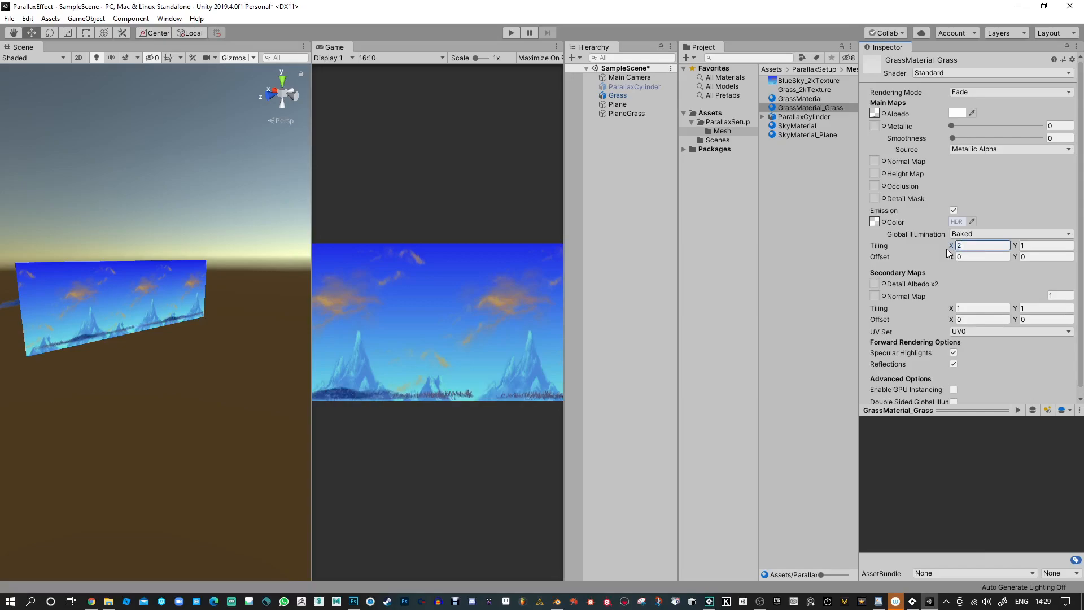
alt+right_drag(300, 266, 362, 389)
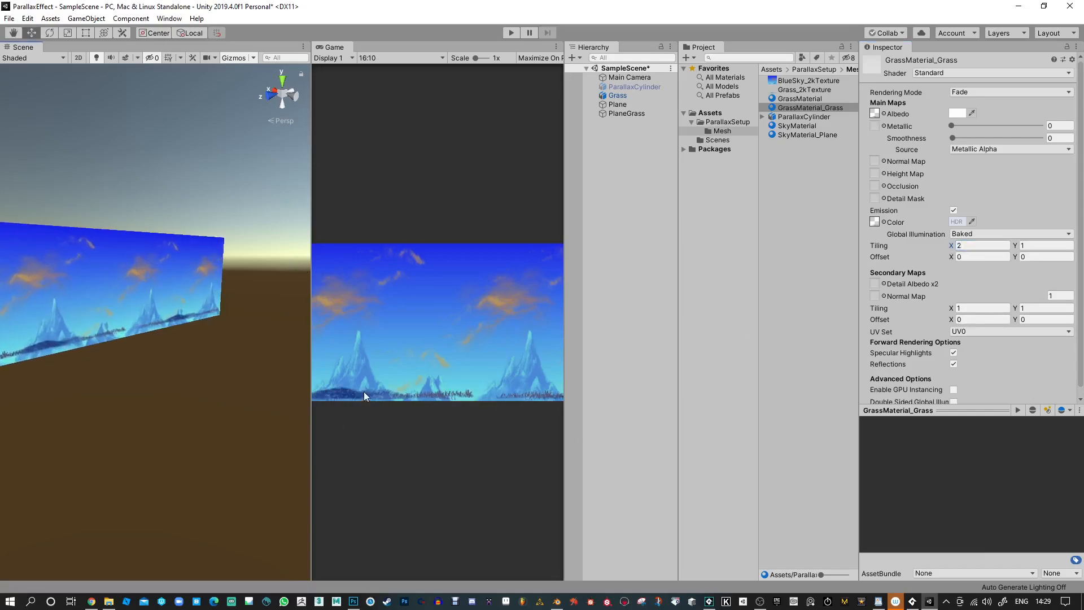
Move PlaneGrass slightly in front of the sky plane and lower it, to about X -32.43 and Y -0.43.
click(628, 113)
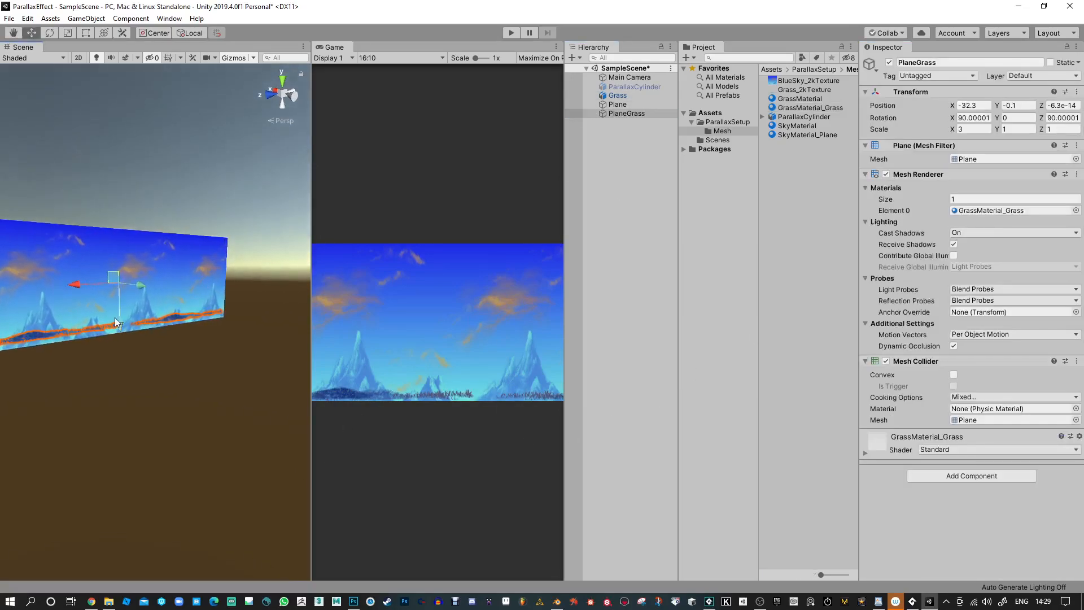
drag(121, 323, 305, 362)
alt+scroll(283, 328, up, 3)
drag(261, 287, 262, 288)
alt+drag(265, 390, 78, 369)
middle_drag(164, 316, 133, 318)
alt+drag(154, 327, 169, 335)
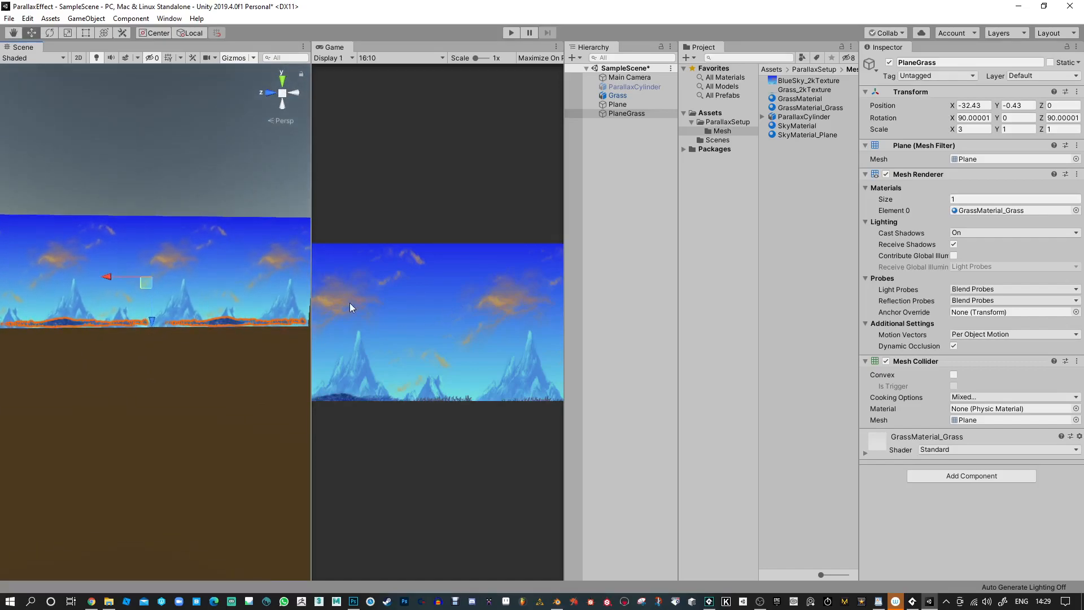
Stretch the sky Plane to an X scale of about 4.88.
click(249, 270)
key(e)
key(r)
drag(111, 276, 85, 272)
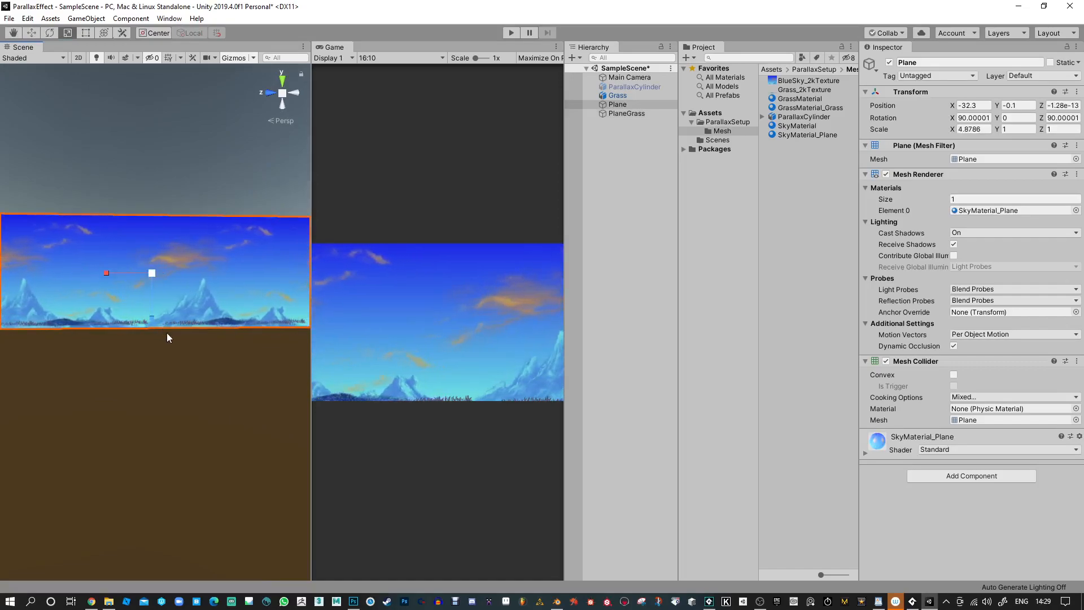
scroll(167, 333, down, 4)
Duplicate the sky Plane, place the copy end to end with it, and shift both along Z, bringing the original to about Z 37.9.
key(w)
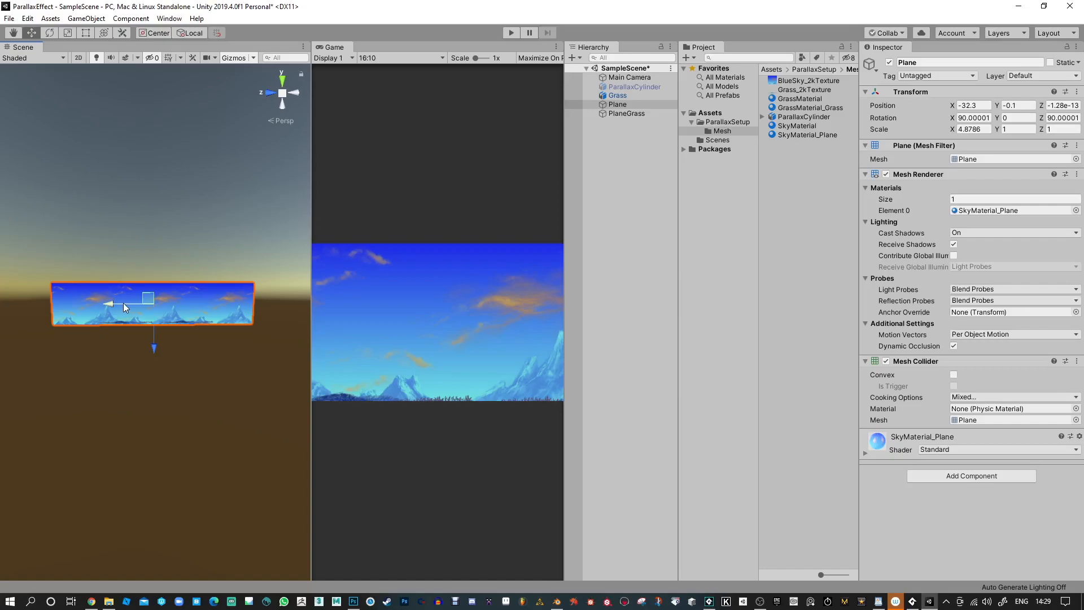
key(ctrl+d)
drag(116, 307, 314, 309)
shift+click(214, 297)
drag(218, 306, 96, 304)
drag(94, 304, 66, 303)
click(16, 308)
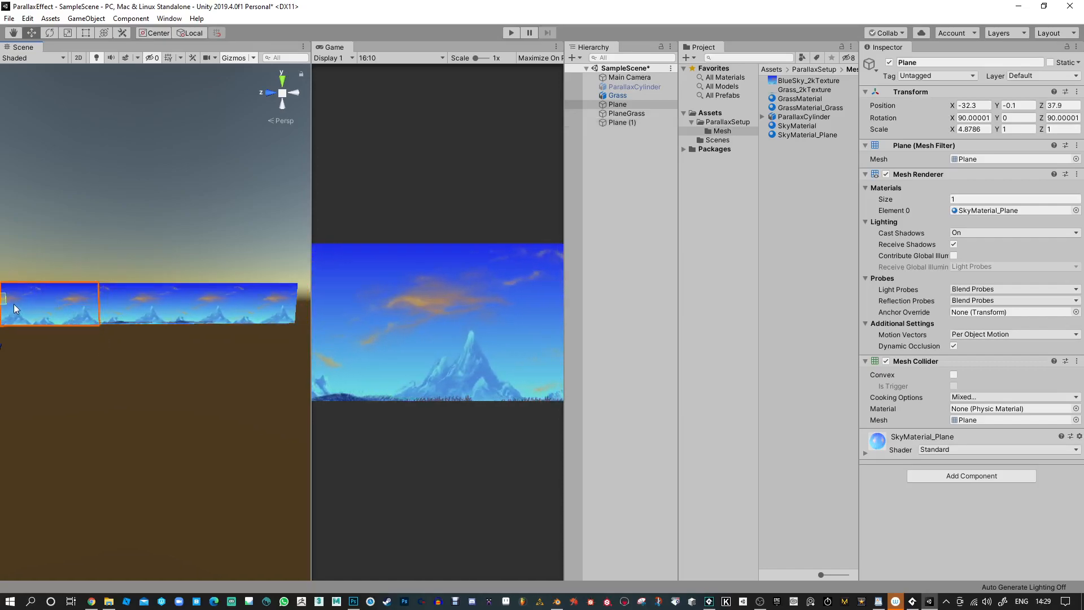
Move the original sky Plane to the other end of its copy and shift both planes along Z to continue the scrolling background.
scroll(109, 320, down, 4)
scroll(26, 306, down, 3)
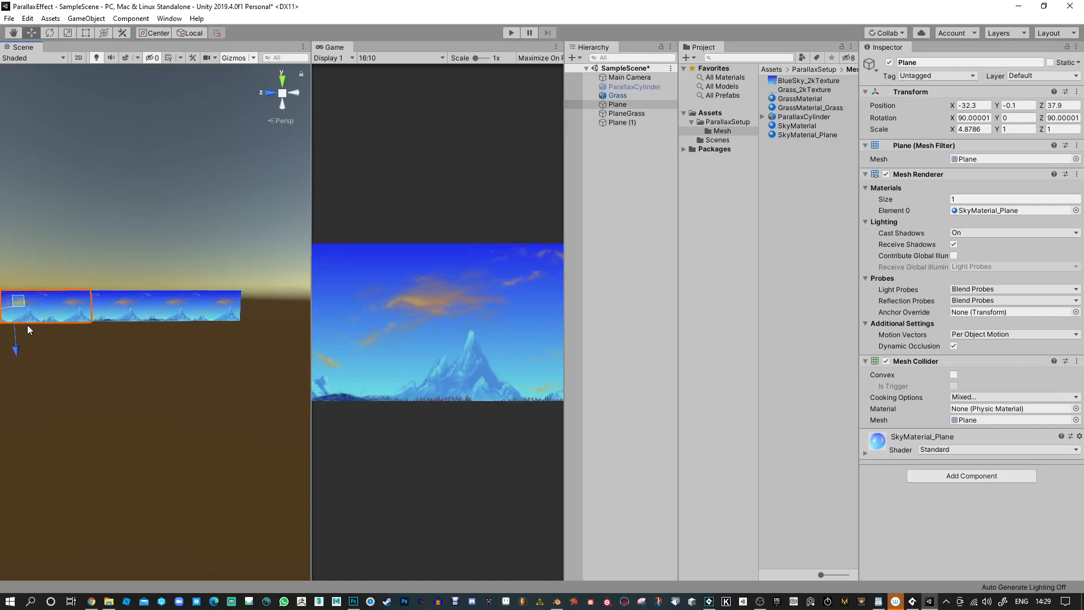
middle_drag(87, 338, 110, 336)
key(w)
drag(41, 307, 318, 314)
shift+click(240, 299)
alt+scroll(243, 333, up, 5)
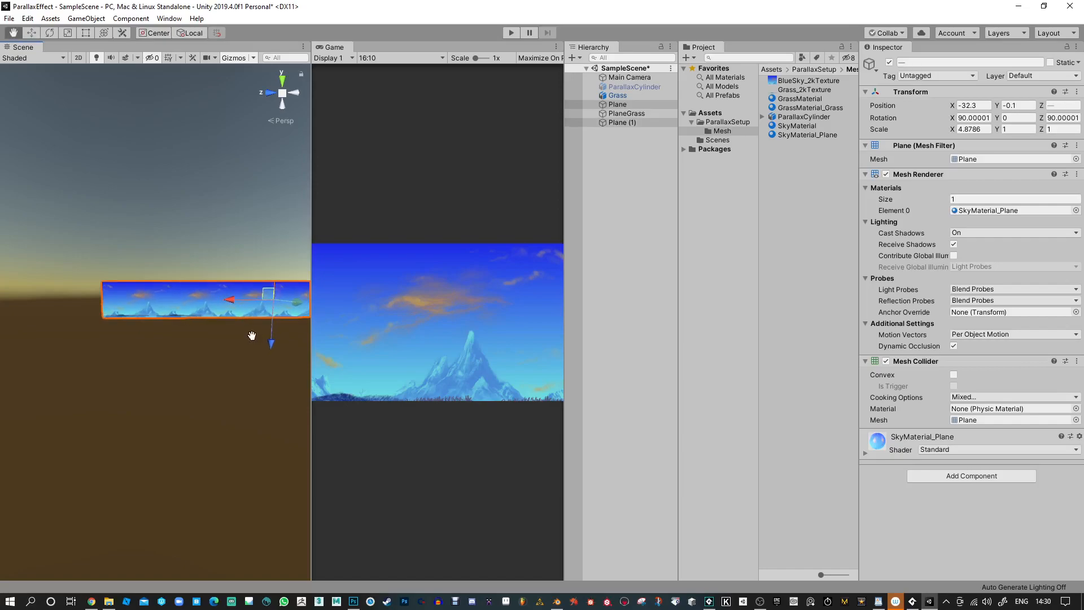
alt+drag(225, 332, 97, 283)
Delete the original sky Plane, keeping only its copy.
click(207, 281)
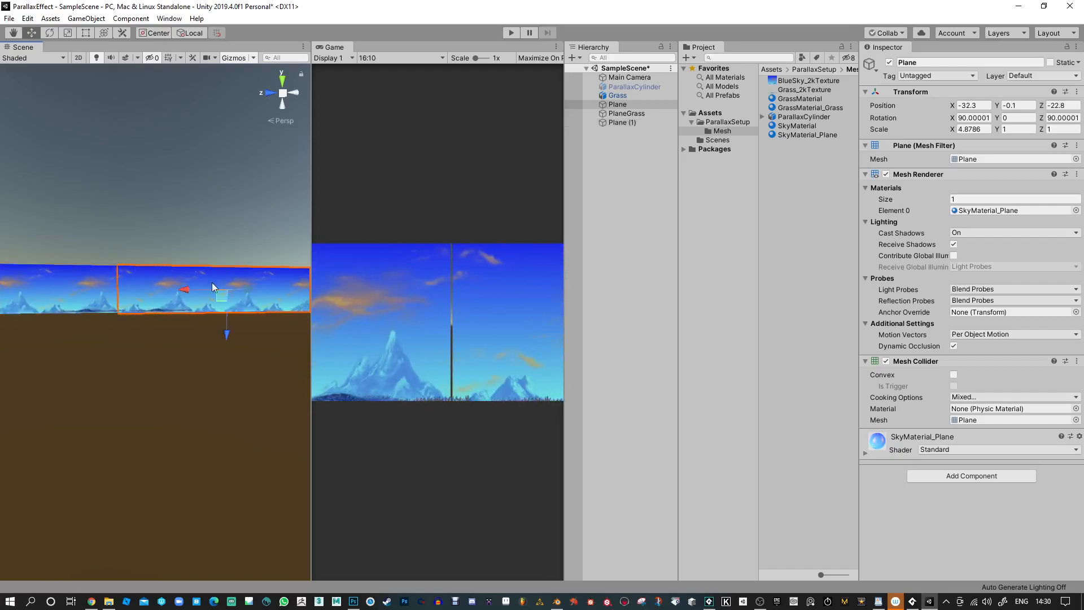
alt+drag(219, 367, 187, 375)
scroll(192, 371, down, 3)
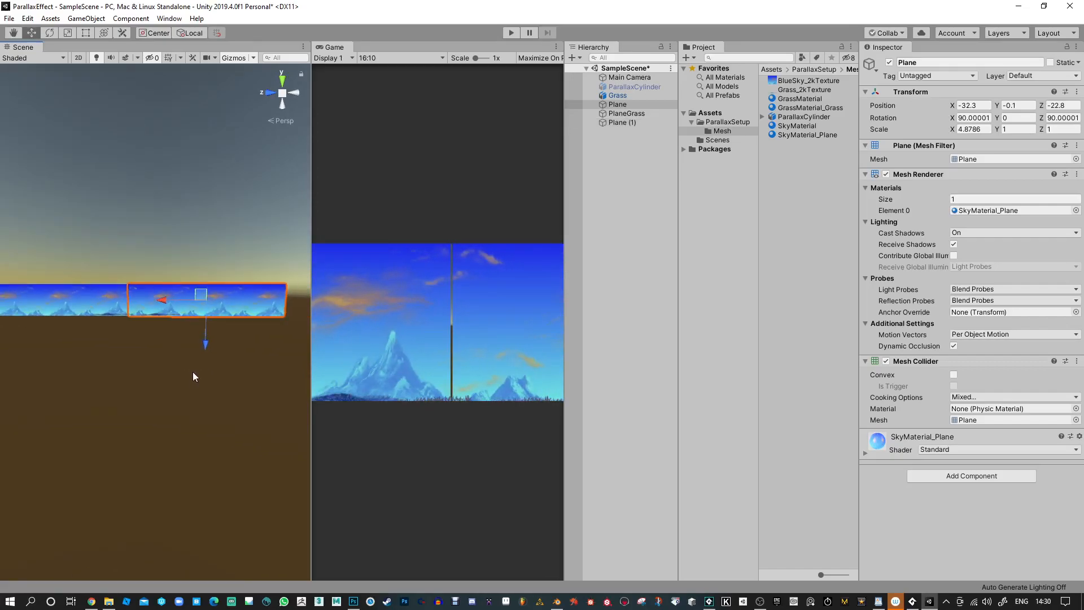
key(Delete)
Stretch the remaining sky plane to an X scale of about 114.6 and move it along Z to about 112.7.
click(113, 302)
middle_drag(140, 328, 189, 342)
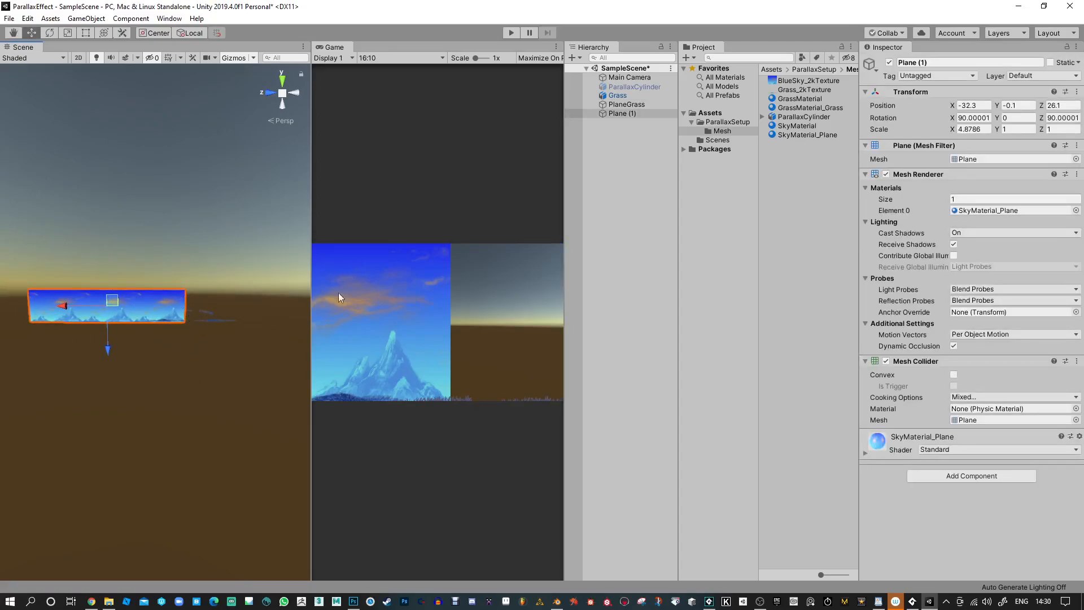
key(r)
drag(71, 305, 134, 280)
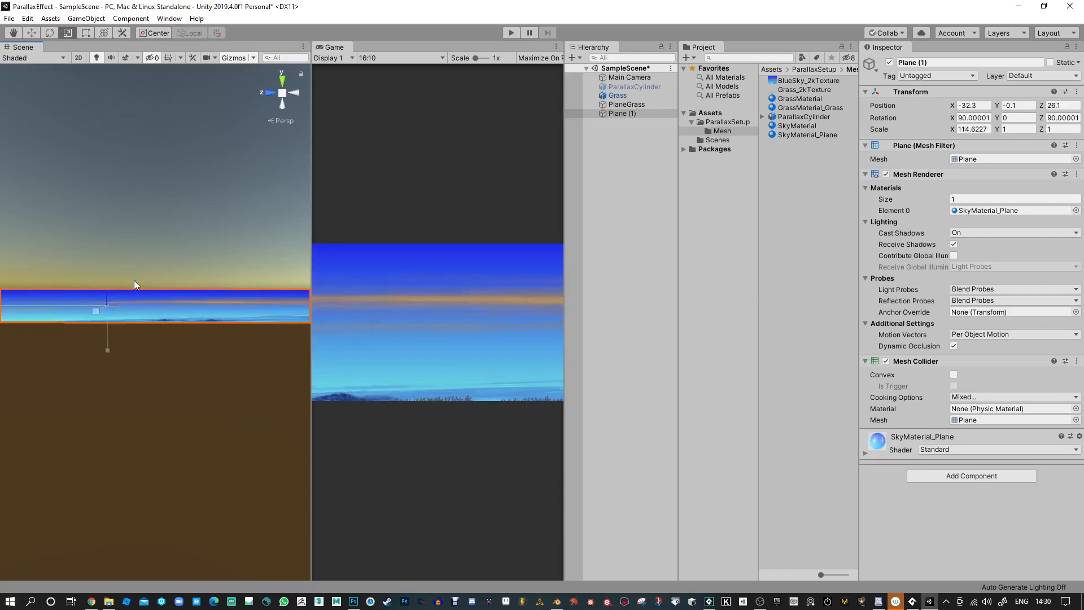
alt+drag(213, 395, 201, 386)
scroll(201, 385, down, 4)
key(w)
drag(94, 306, 881, 294)
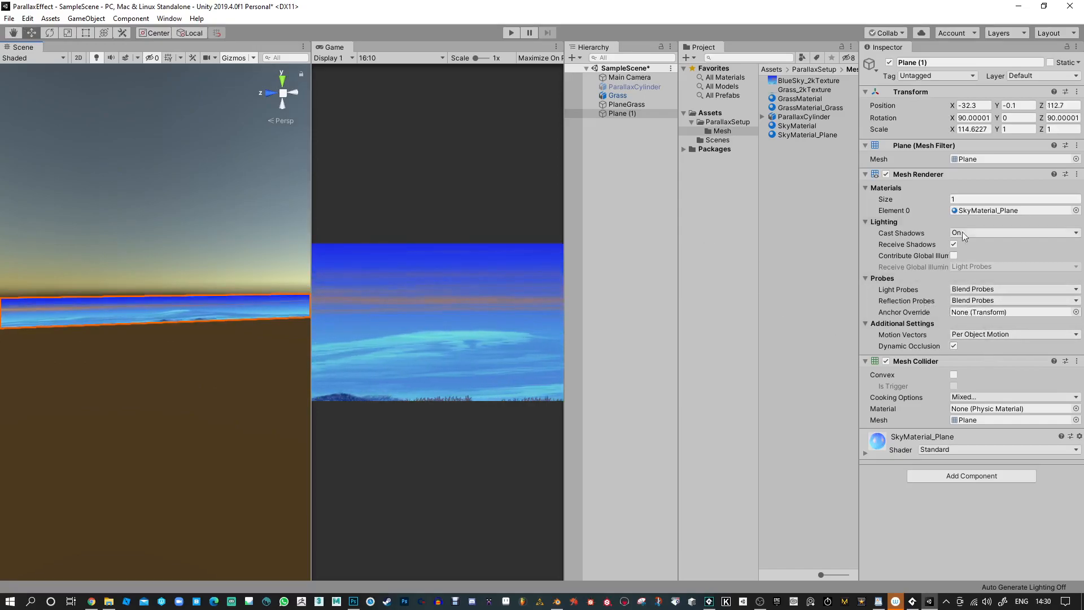
Set the X tiling of SkyMaterial_Plane's main maps first to 10, then to 20.
click(815, 134)
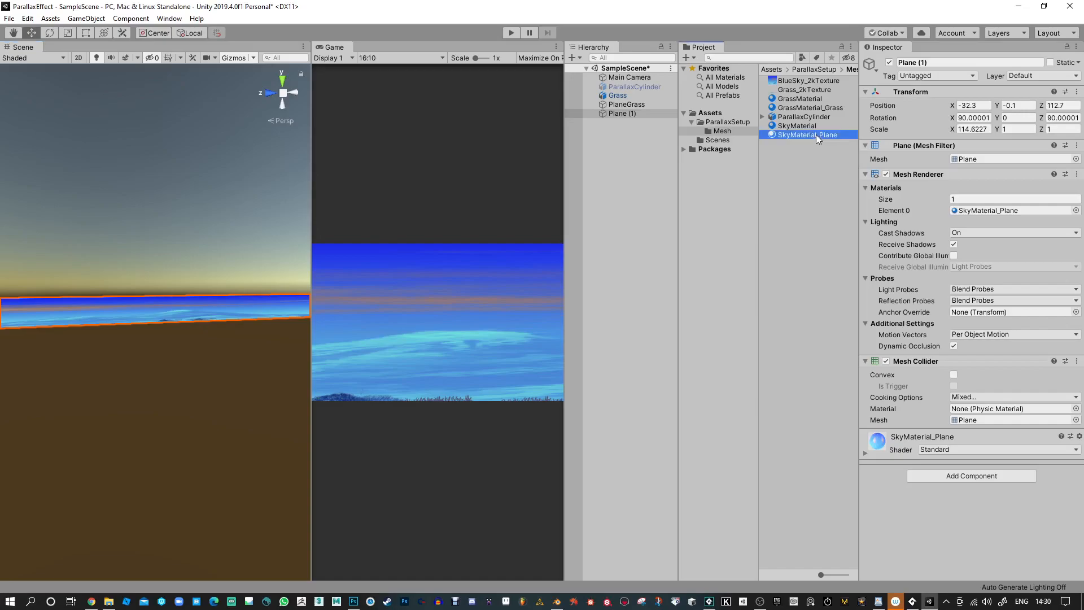
click(952, 247)
drag(952, 247, 976, 246)
text(10)
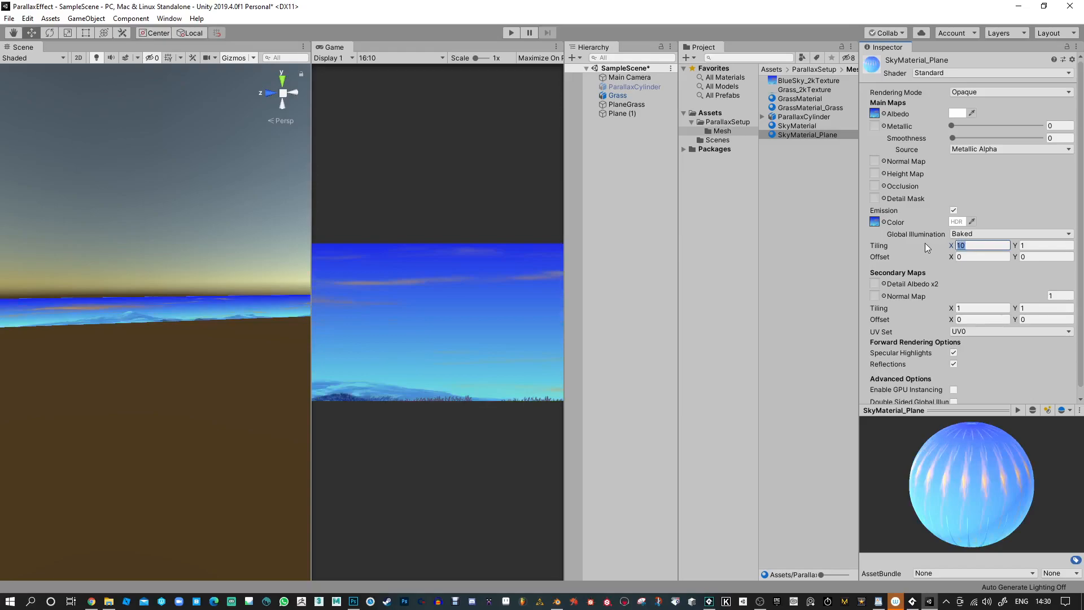
text(20)
Set the sky Plane (1)'s X scale to 100 and its SkyMaterial_Plane main maps X tiling to 50.
click(623, 113)
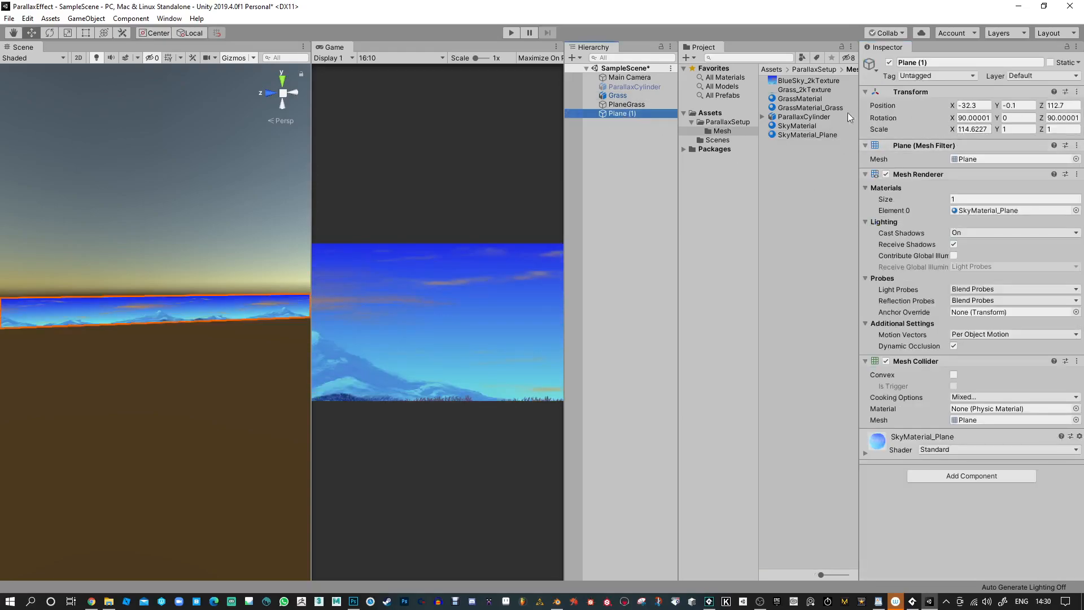
click(990, 129)
text(100)
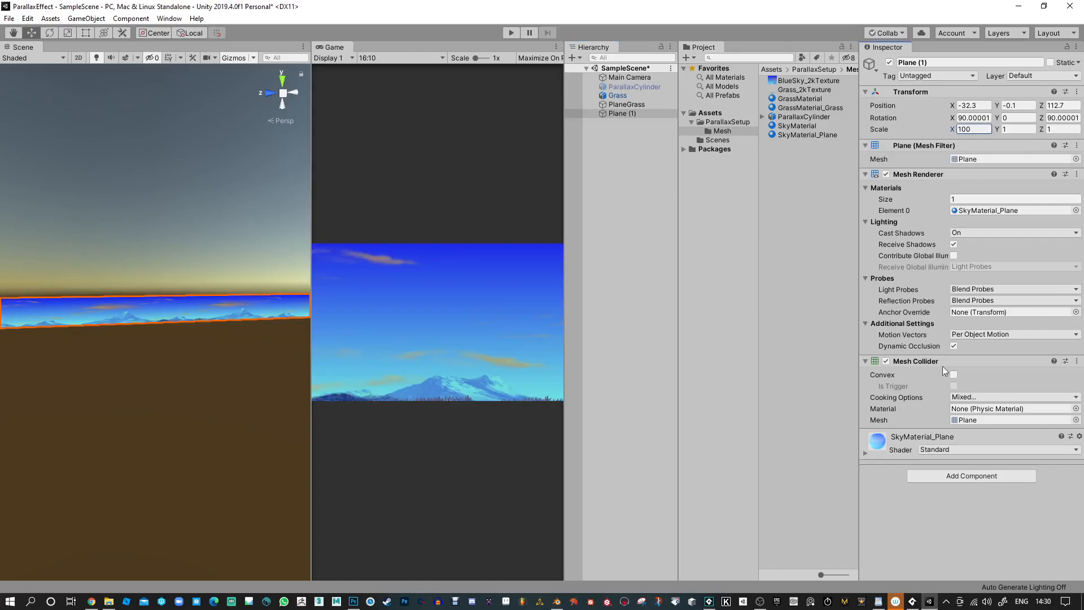
click(865, 452)
scroll(988, 448, down, 3)
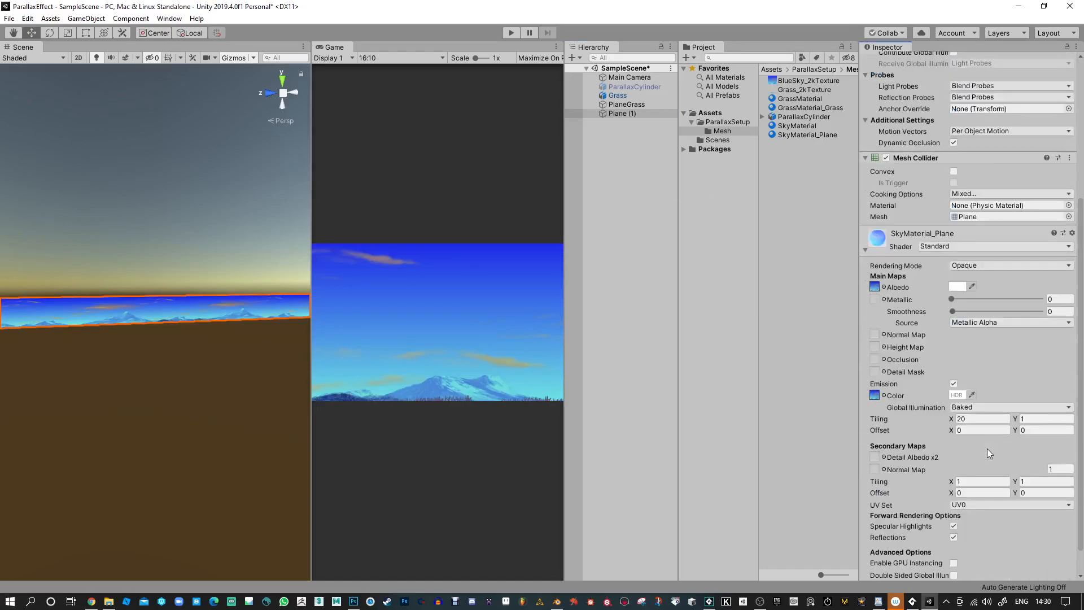
text(50)
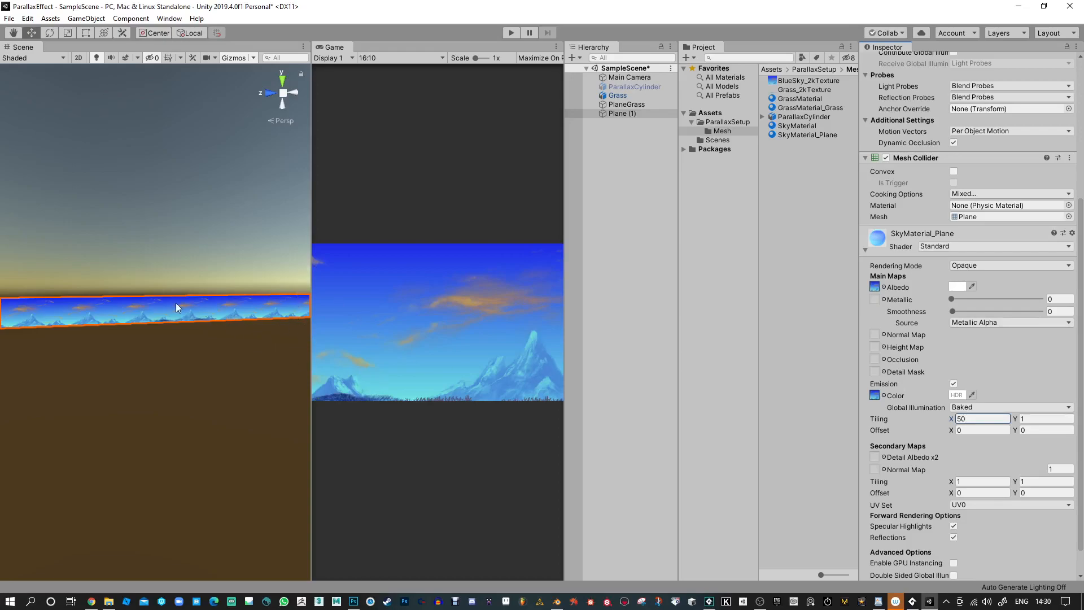
Move the sky Plane (1) along Z to about -51.
alt+drag(264, 285, 215, 303)
scroll(200, 314, down, 4)
scroll(200, 322, down, 10)
middle_drag(123, 366, 213, 361)
drag(150, 317, 261, 318)
middle_drag(295, 294, 175, 332)
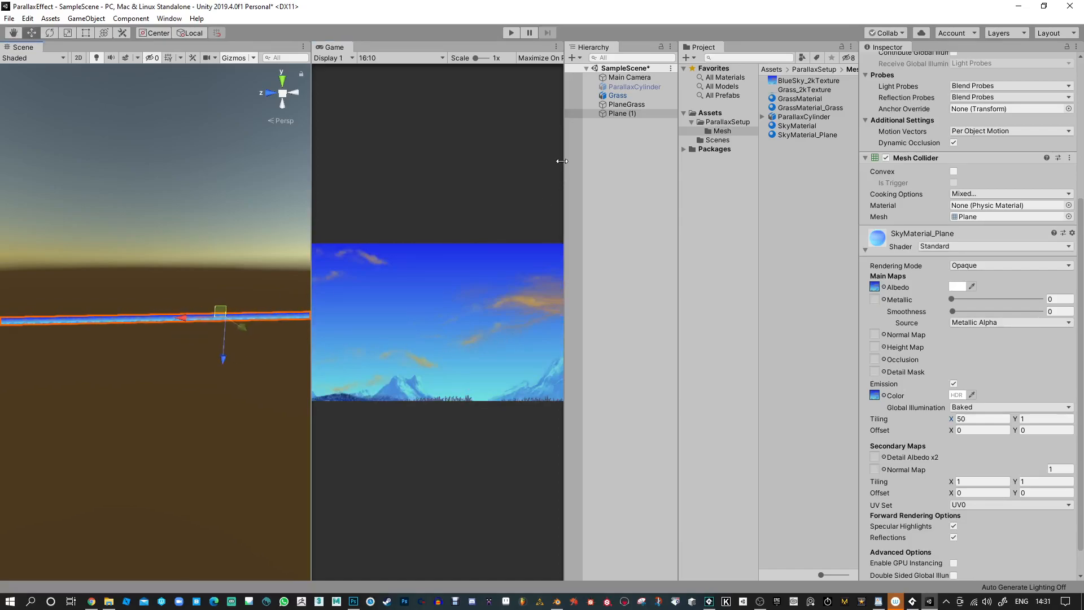
Try to move the Main Camera and PlaneGrass together, and undo the move.
click(631, 78)
alt+drag(127, 371, 159, 420)
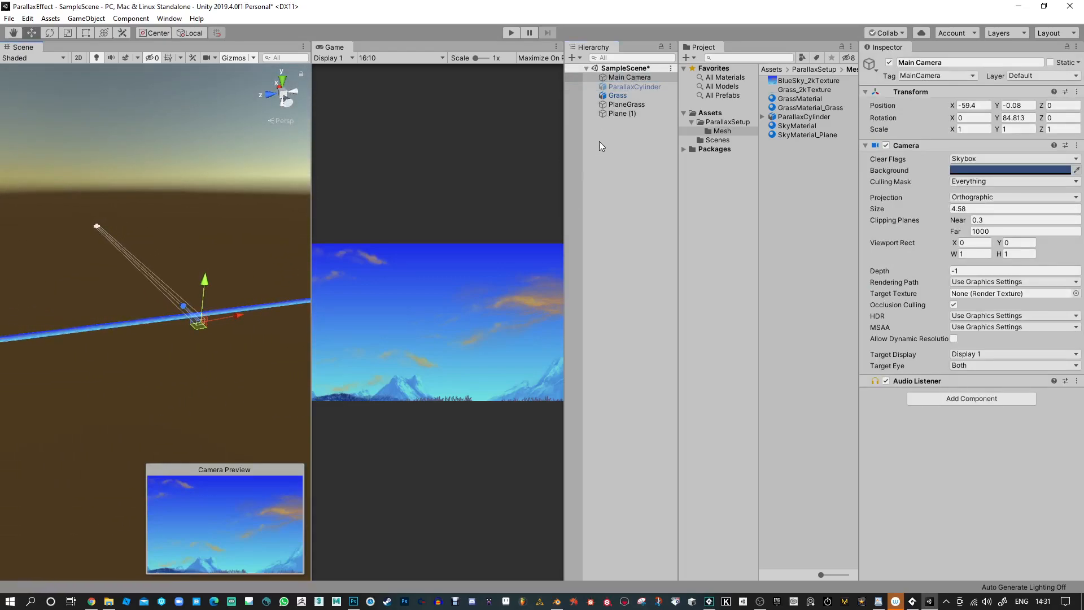
ctrl+click(633, 105)
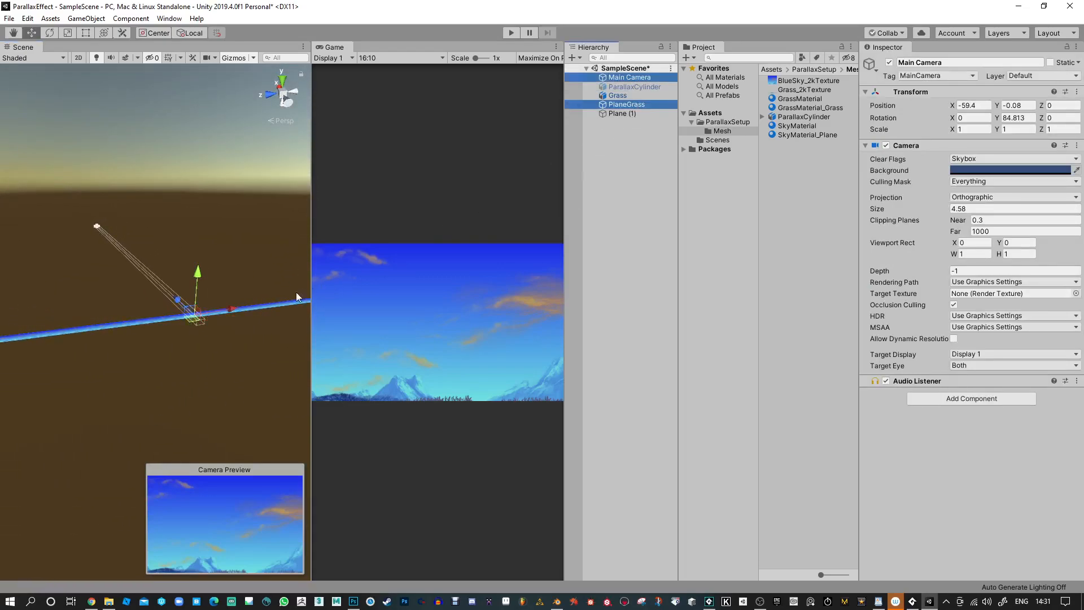
drag(228, 311, 234, 311)
key(ctrl+z)
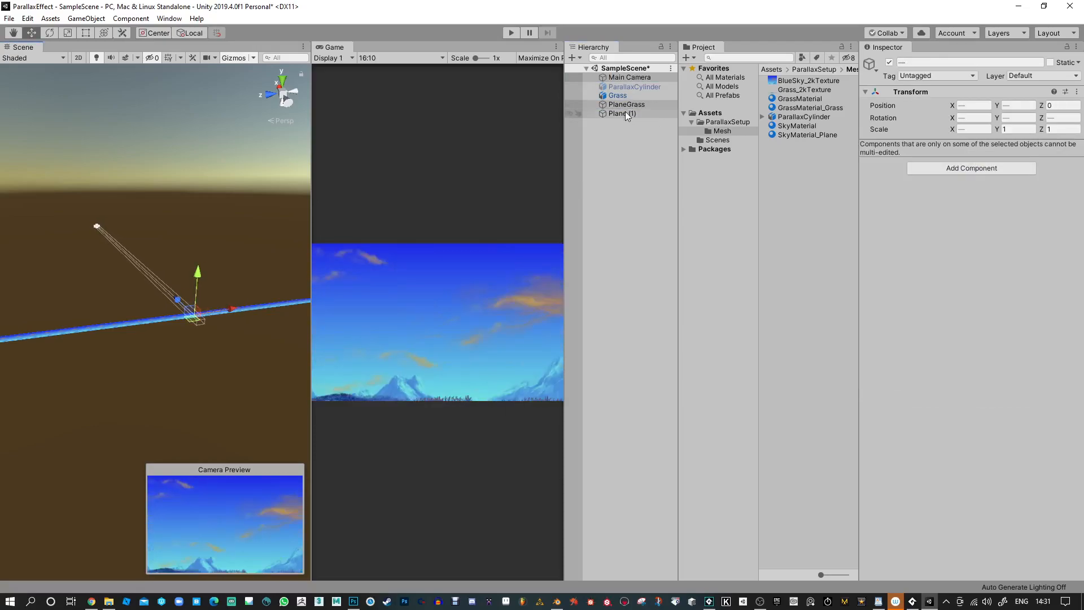
Shift PlaneGrass and the Main Camera together along the sky plane to about Z -37.8.
click(628, 104)
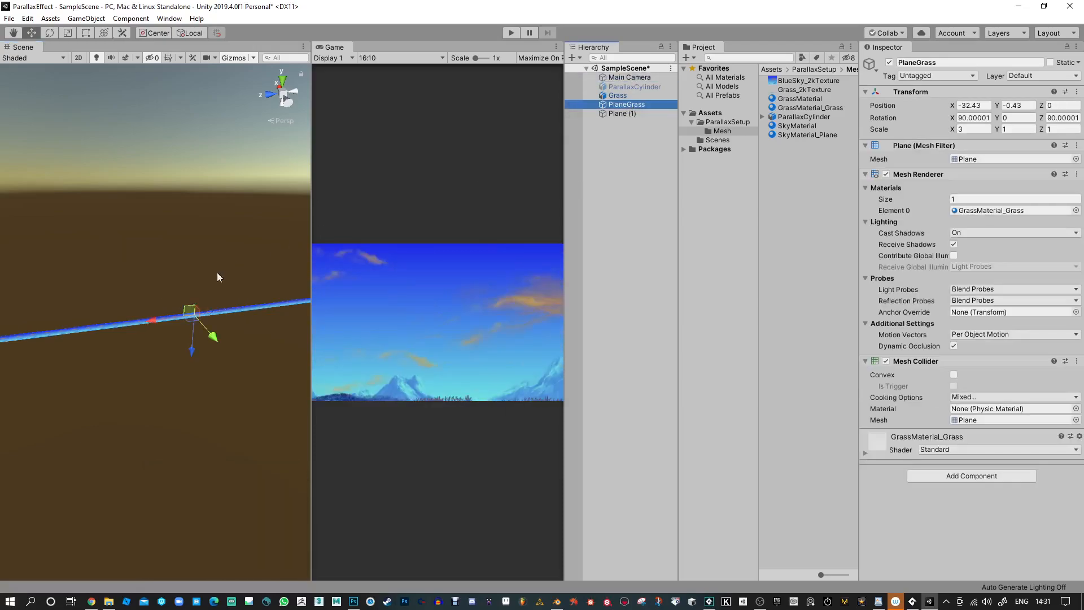
click(163, 320)
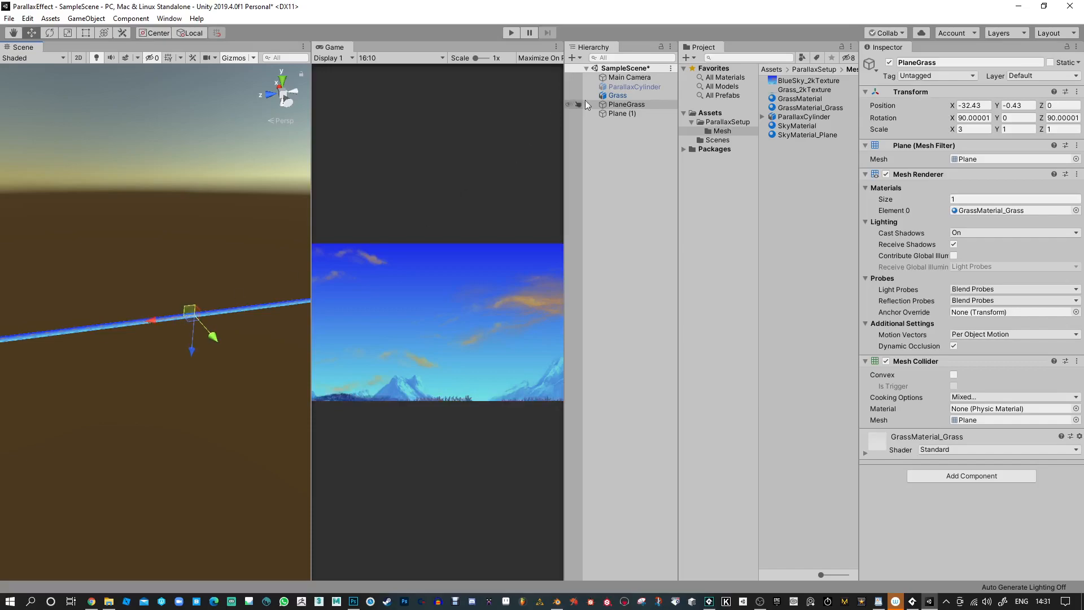
ctrl+click(634, 79)
drag(157, 318, 177, 311)
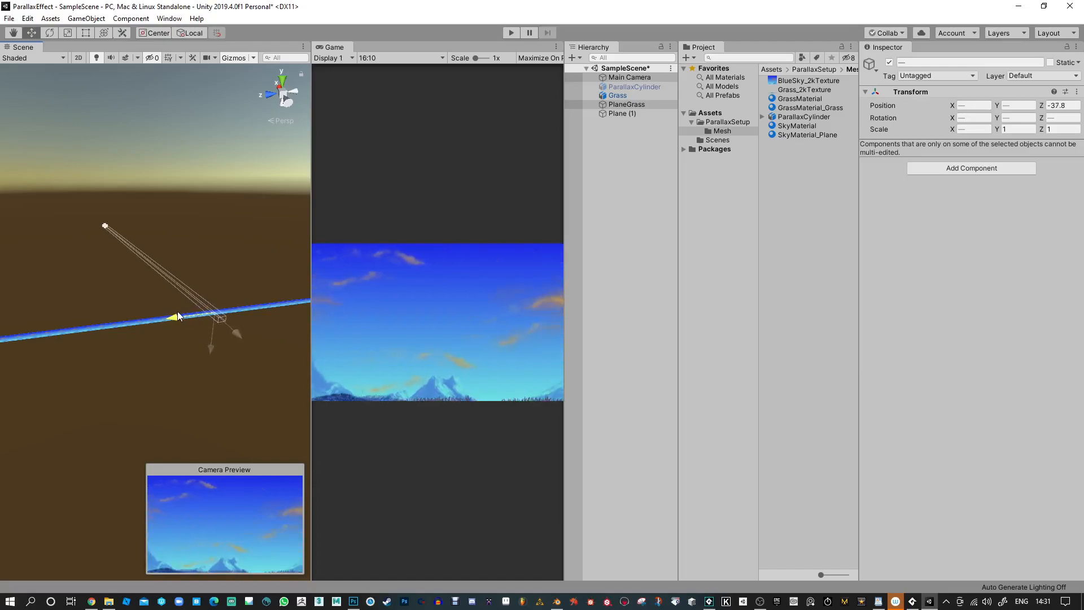
Move PlaneGrass on its own along Z to about -34.5.
click(633, 104)
middle_drag(237, 328, 216, 325)
alt+right_drag(223, 157, 254, 496)
scroll(172, 292, down, 4)
scroll(211, 256, up, 3)
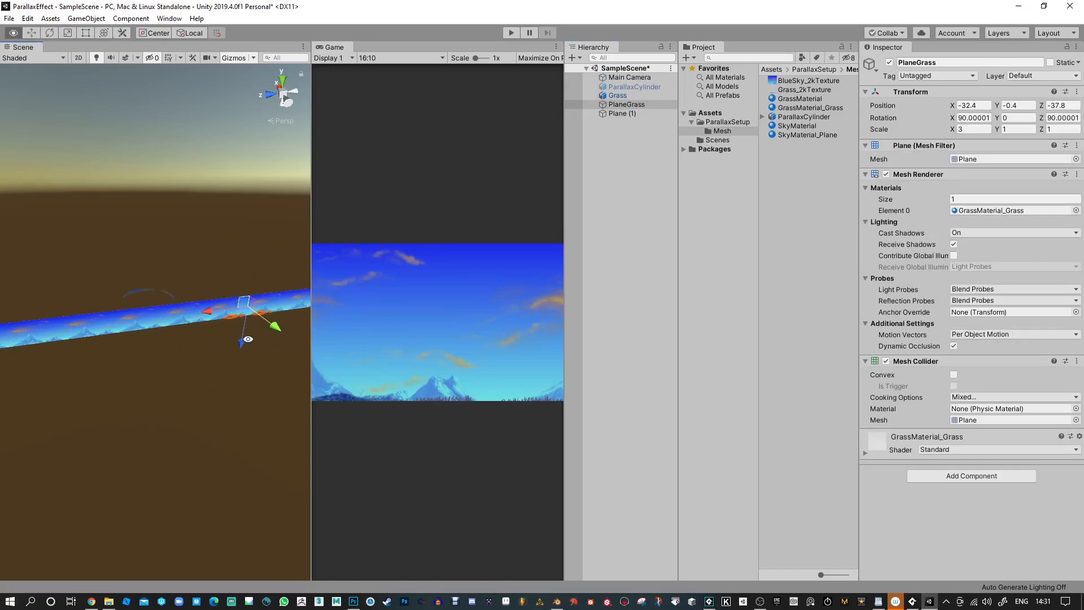
middle_drag(238, 343, 154, 360)
drag(128, 333, 121, 333)
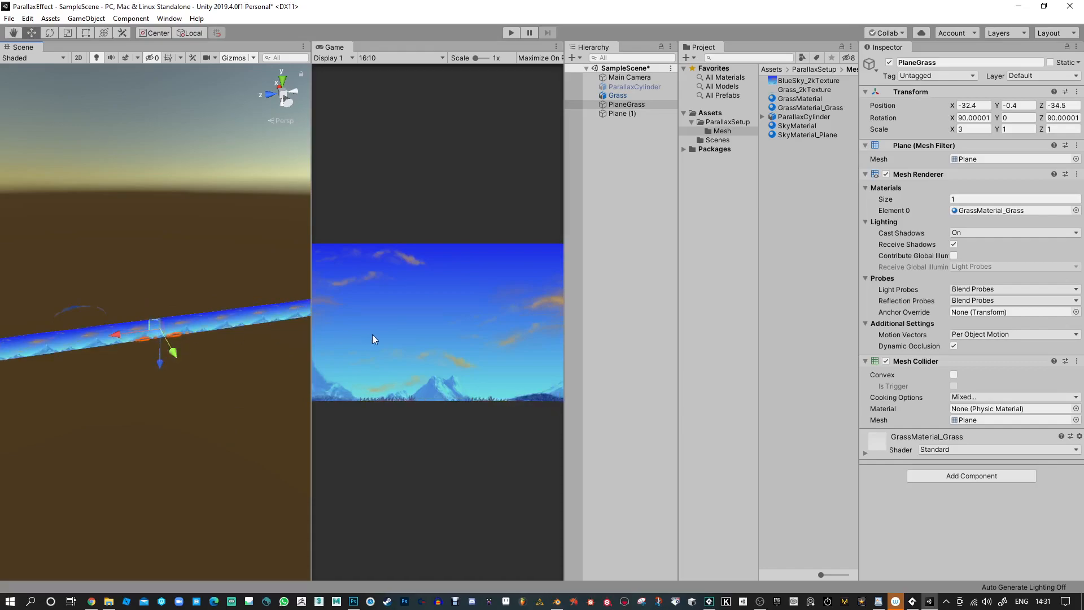
Add a Cube to the scene and shift it along X to about -49.1.
click(576, 57)
mouse_move(627, 96)
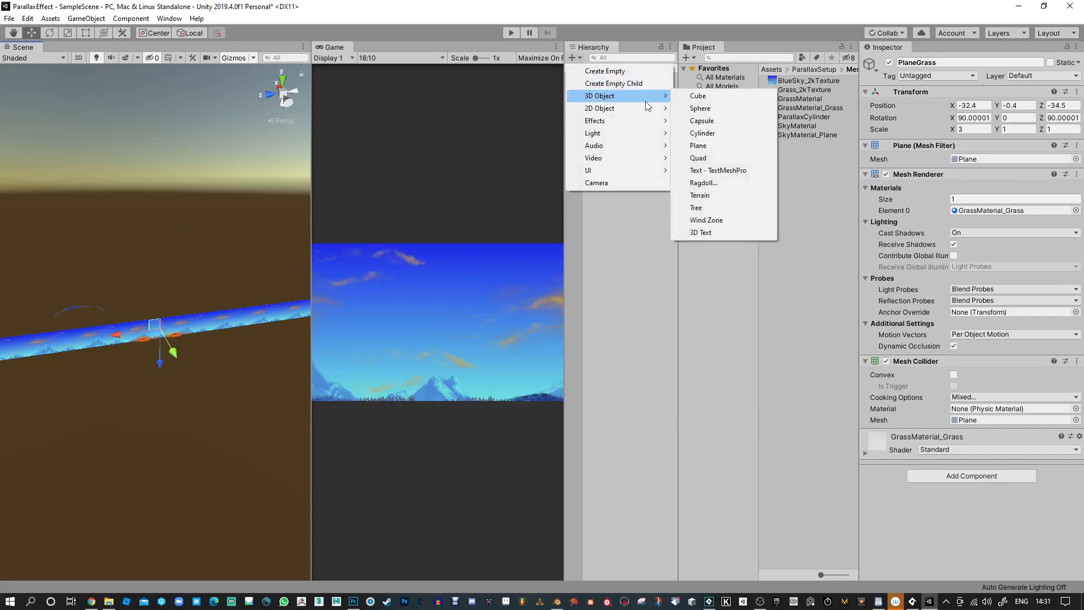
click(716, 96)
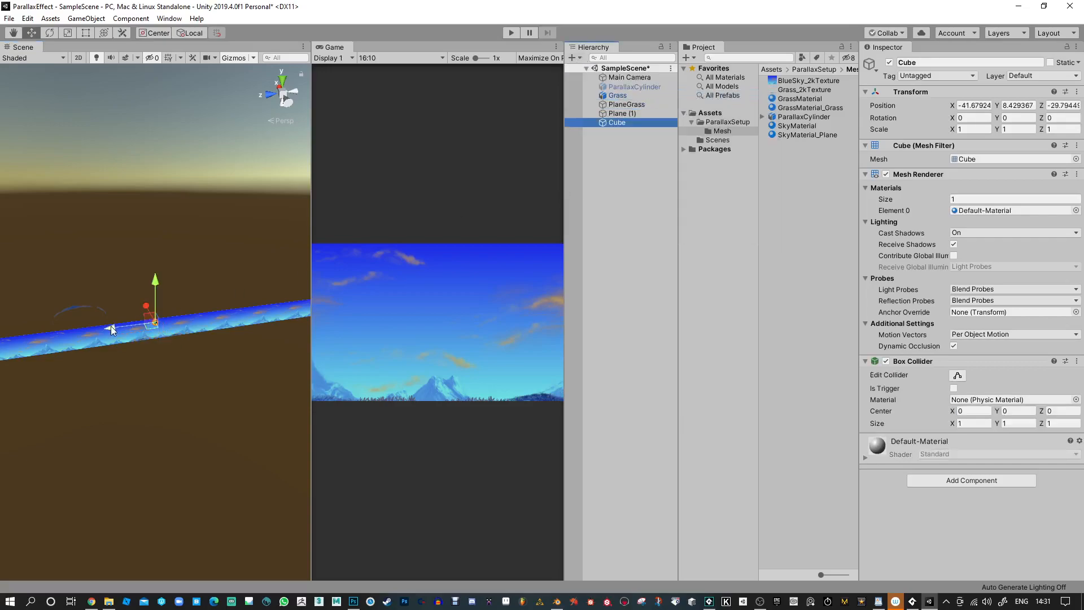
drag(139, 305, 150, 318)
alt+drag(159, 410, 130, 418)
click(253, 57)
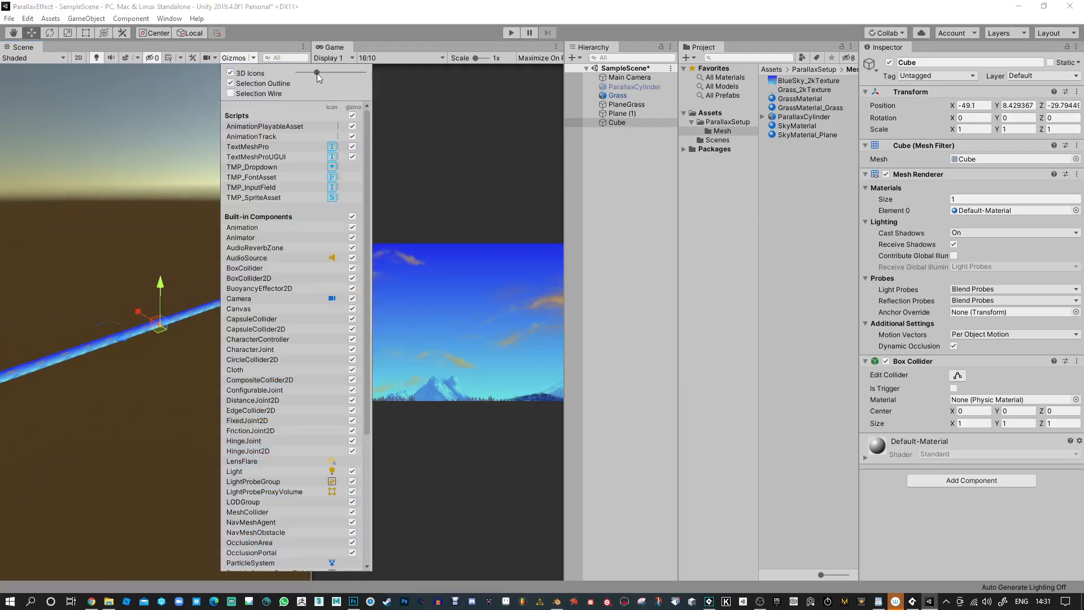
click(161, 357)
alt+drag(141, 385, 102, 384)
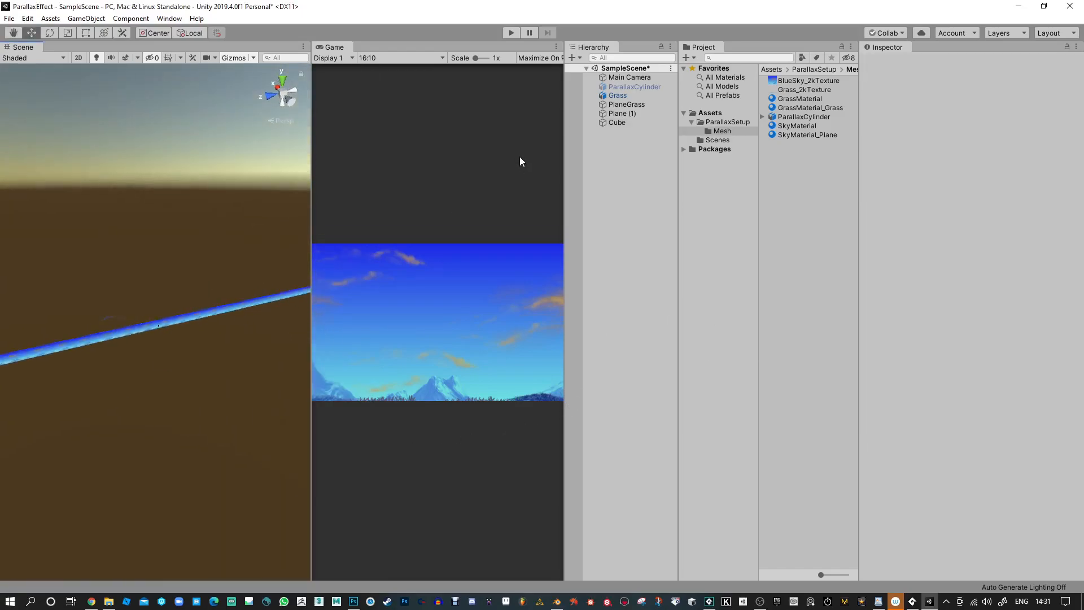
click(617, 79)
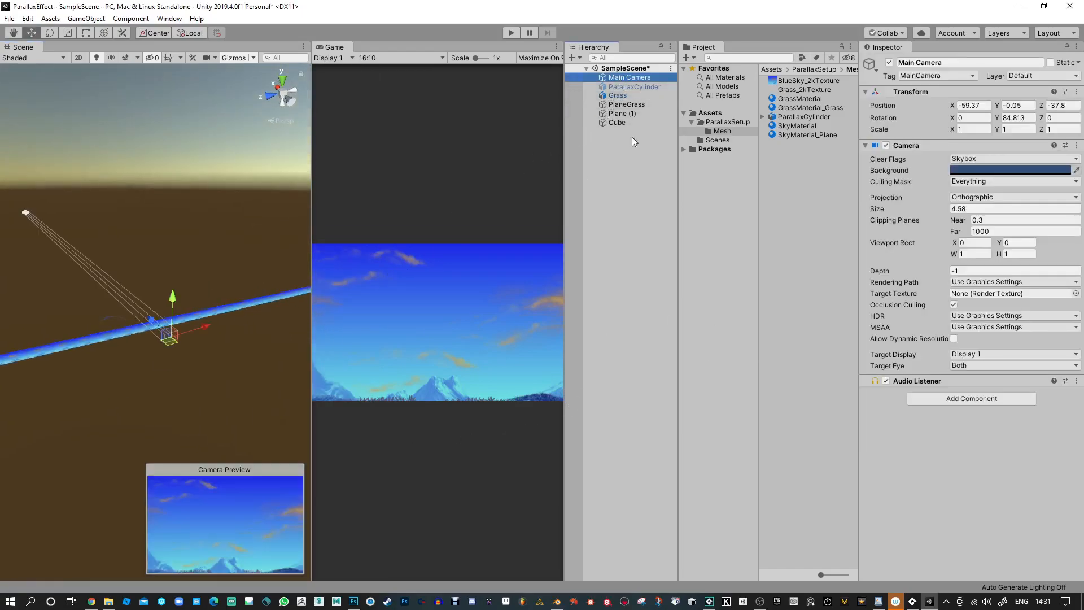
Move the Cube into the camera's view near the ground, at about X -48.3, Y -3.9, Z -31.6.
click(624, 122)
alt+drag(212, 359, 236, 270)
drag(164, 281, 162, 293)
alt+drag(154, 354, 118, 483)
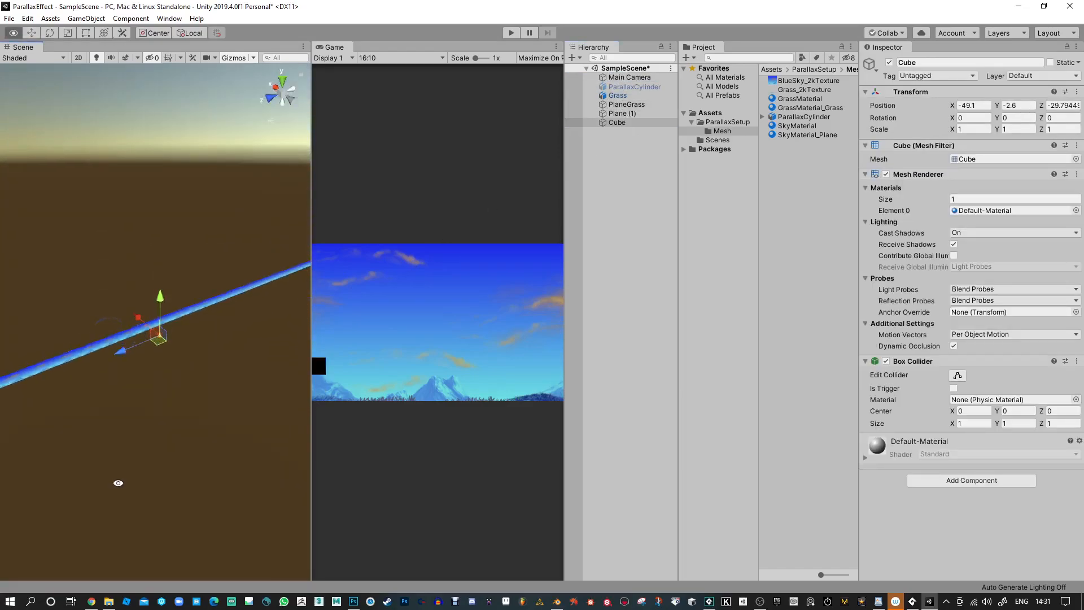
drag(158, 340, 159, 340)
drag(163, 296, 165, 297)
alt+right_drag(165, 297, 195, 524)
alt+drag(194, 525, 208, 408)
key(f)
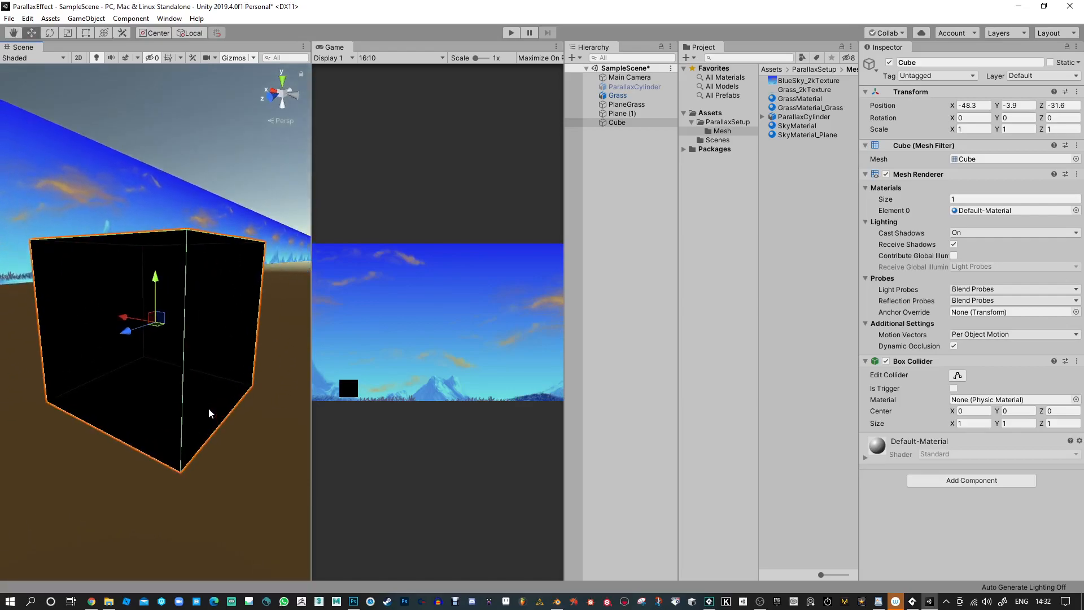
Flatten the Cube along X to a scale of about 0.109.
scroll(208, 402, down, 4)
key(r)
drag(134, 326, 164, 359)
scroll(164, 361, down, 5)
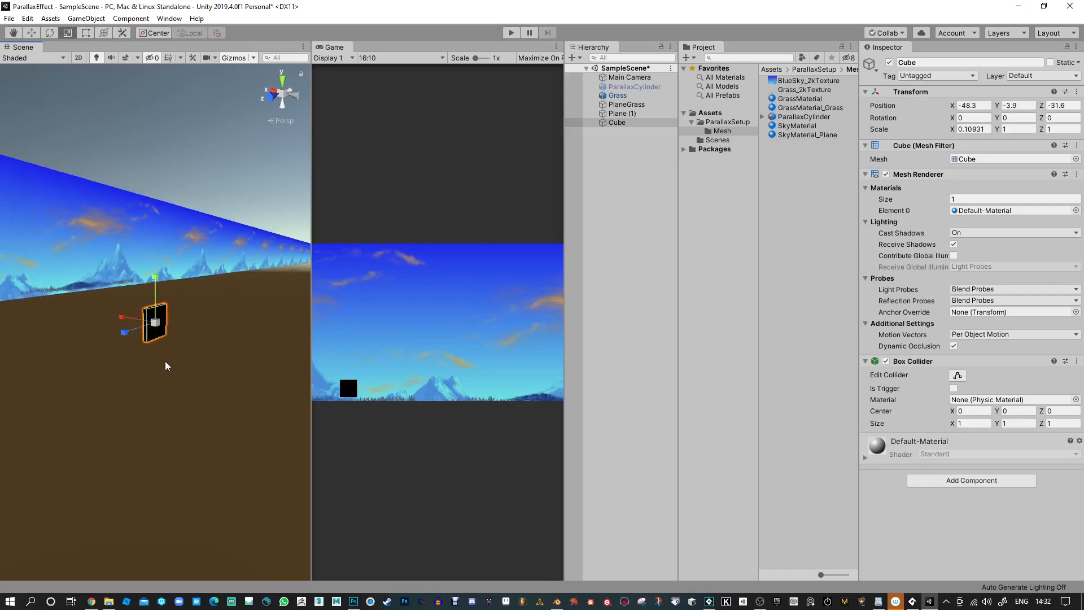
Move the flattened Cube along X to about -32.36, close in front of the sky plane.
key(w)
drag(126, 320, 948, 262)
alt+drag(130, 290, 125, 347)
middle_drag(125, 347, 253, 334)
drag(171, 304, 99, 302)
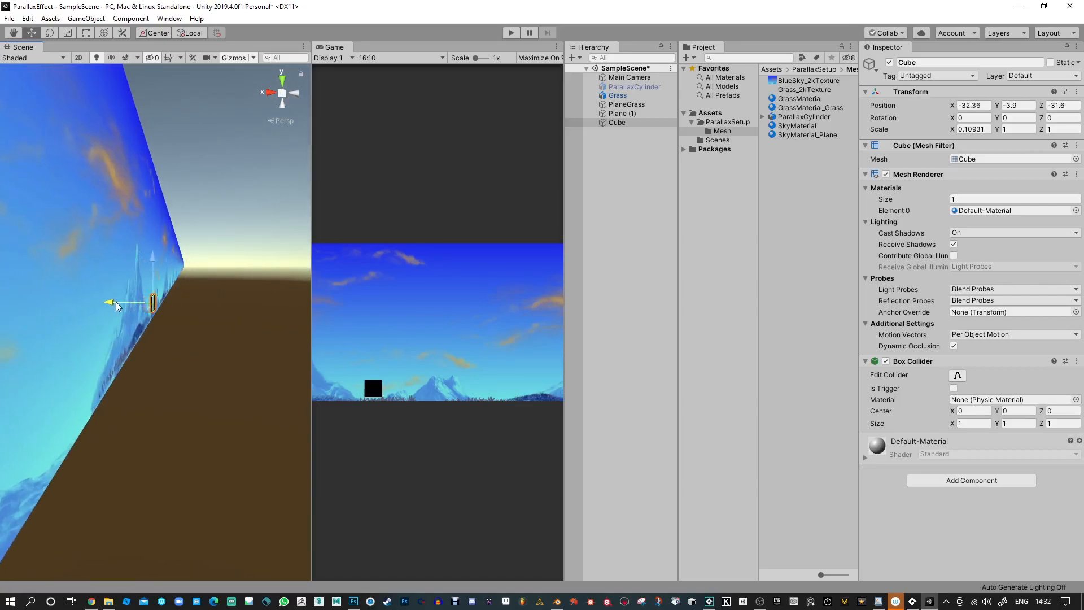
Shift PlaneGrass to about X -33.31 and Y 0.53, and stretch its Z scale to about 1.22.
click(622, 113)
alt+drag(253, 308, 220, 319)
click(626, 105)
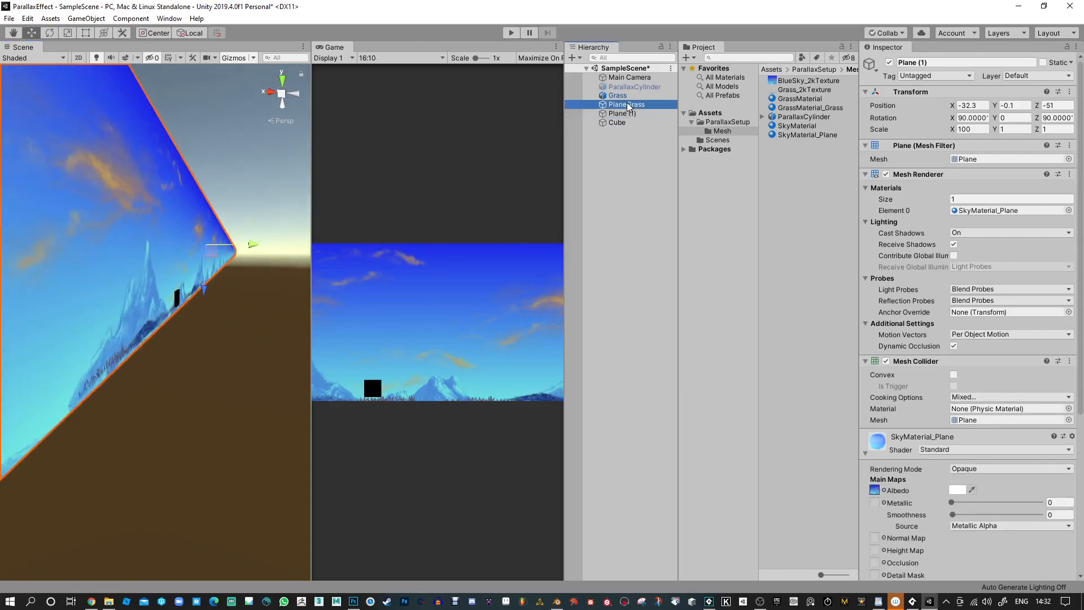
drag(225, 247, 238, 246)
key(r)
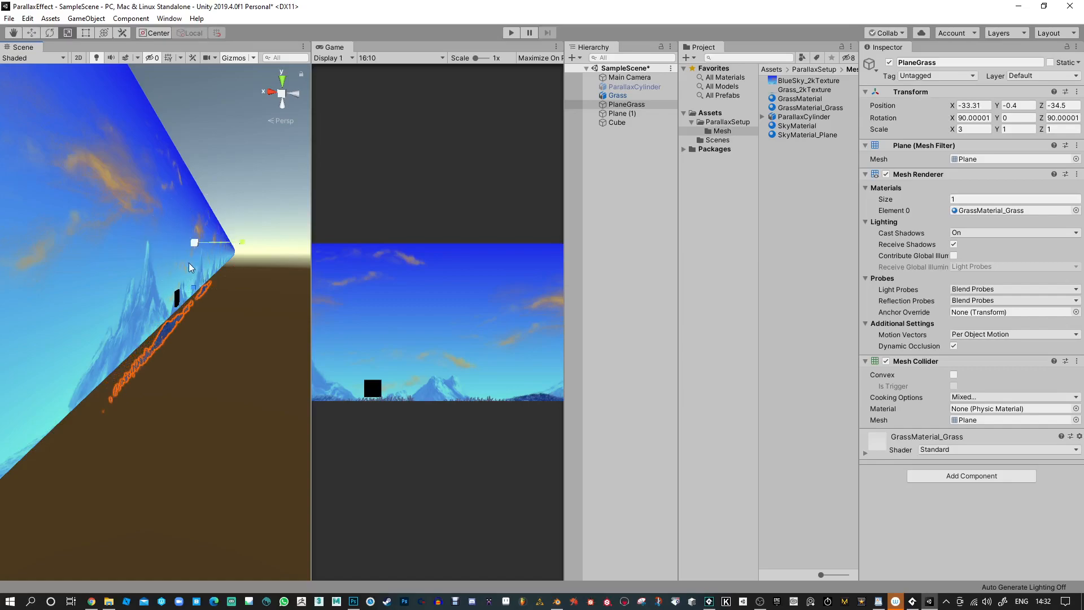
drag(196, 295, 177, 264)
key(w)
Place the Cube behind the grass and near the ground at about X -32.71, Y -4.19, Z -35.02.
click(621, 122)
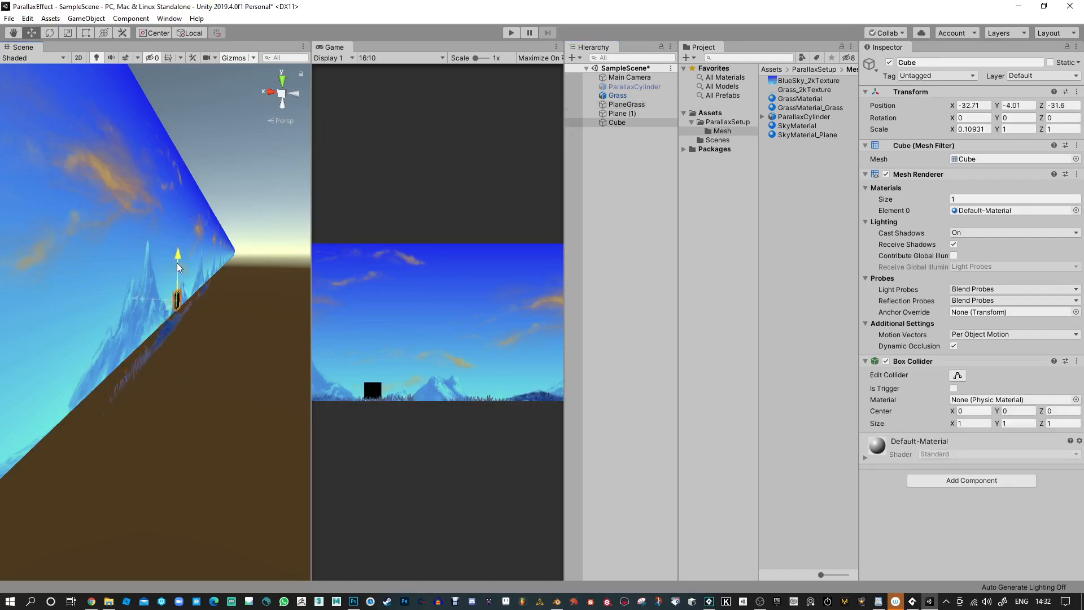
alt+drag(228, 405, 89, 403)
mouse_move(175, 430)
alt+right_down()
mouse_move(181, 411)
mouse_move(162, 431)
alt+right_up()
alt+drag(242, 358, 230, 324)
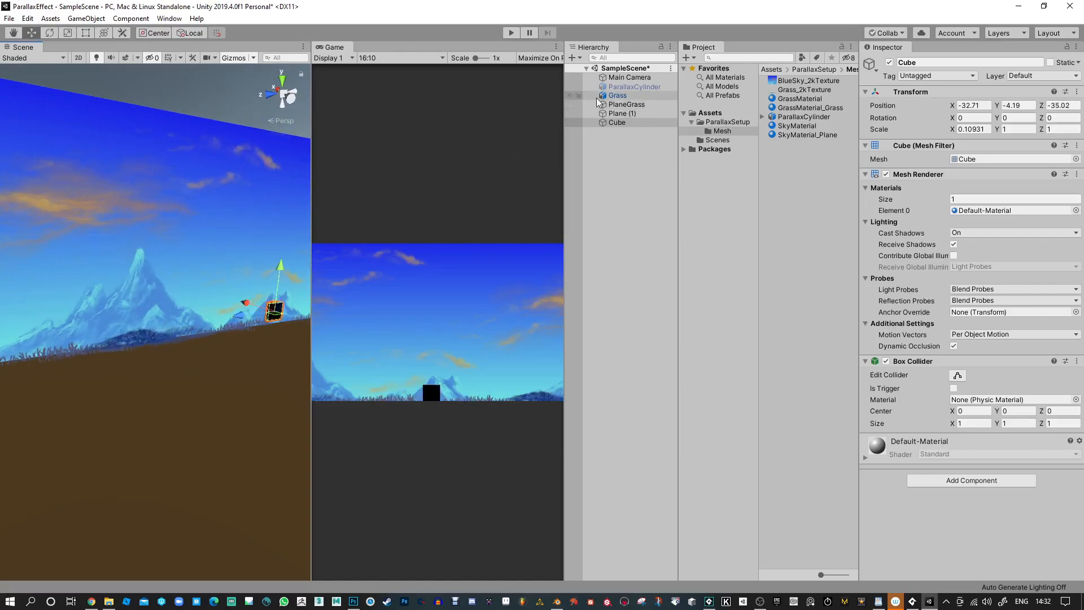
Slide the Main Camera along the sky plane to about Z -40.1 and then slightly further.
click(632, 78)
scroll(183, 316, down, 10)
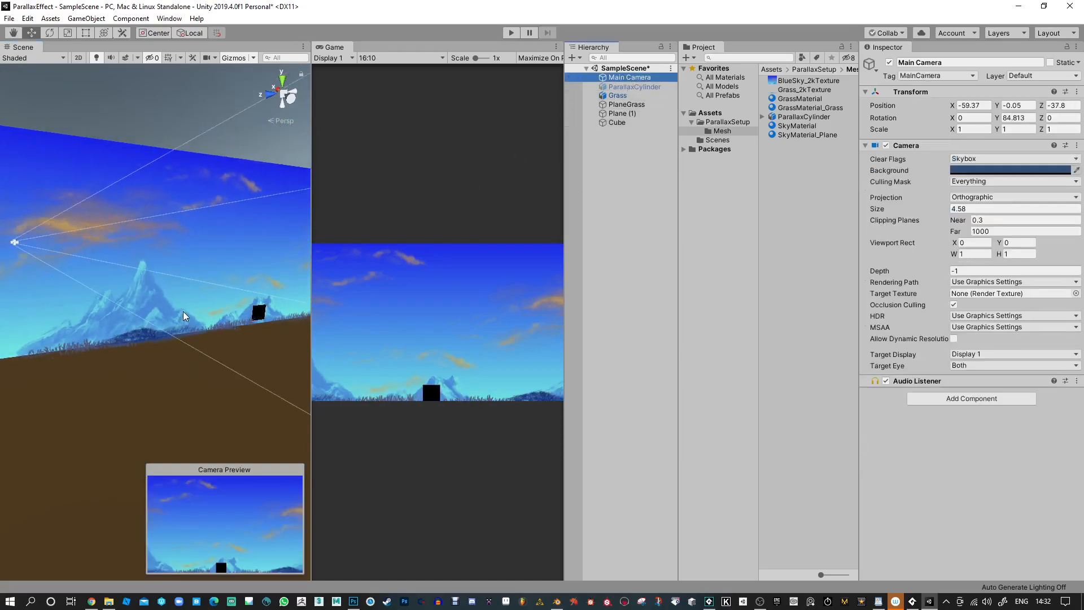
middle_drag(237, 360, 198, 377)
drag(219, 364, 235, 365)
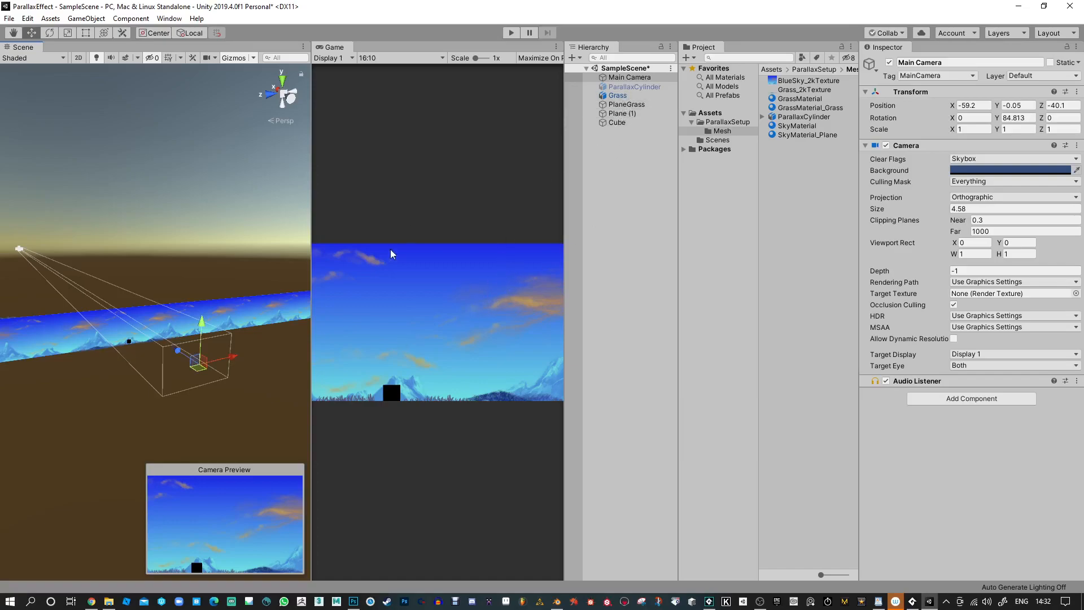
drag(214, 370, 224, 322)
click(229, 315)
drag(145, 332, 146, 334)
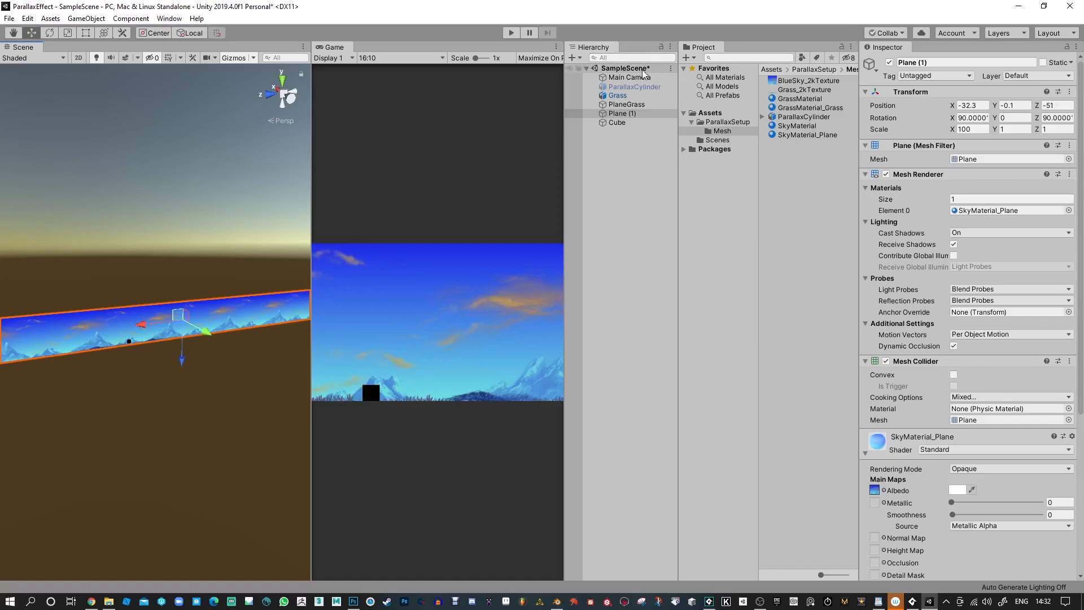
Move PlaneGrass along Z to about -33.14, separately from the sky plane.
alt+drag(235, 371, 194, 229)
alt+right_drag(192, 237, 181, 515)
alt+right_drag(182, 292, 182, 385)
alt+drag(182, 385, 167, 334)
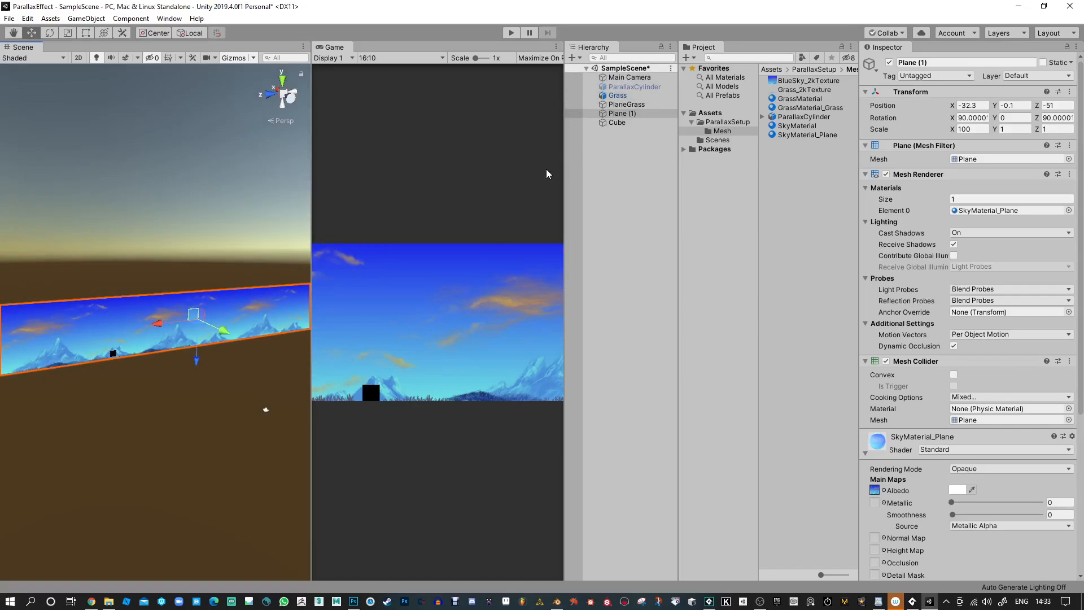
click(627, 104)
alt+middle_drag(224, 314, 264, 288)
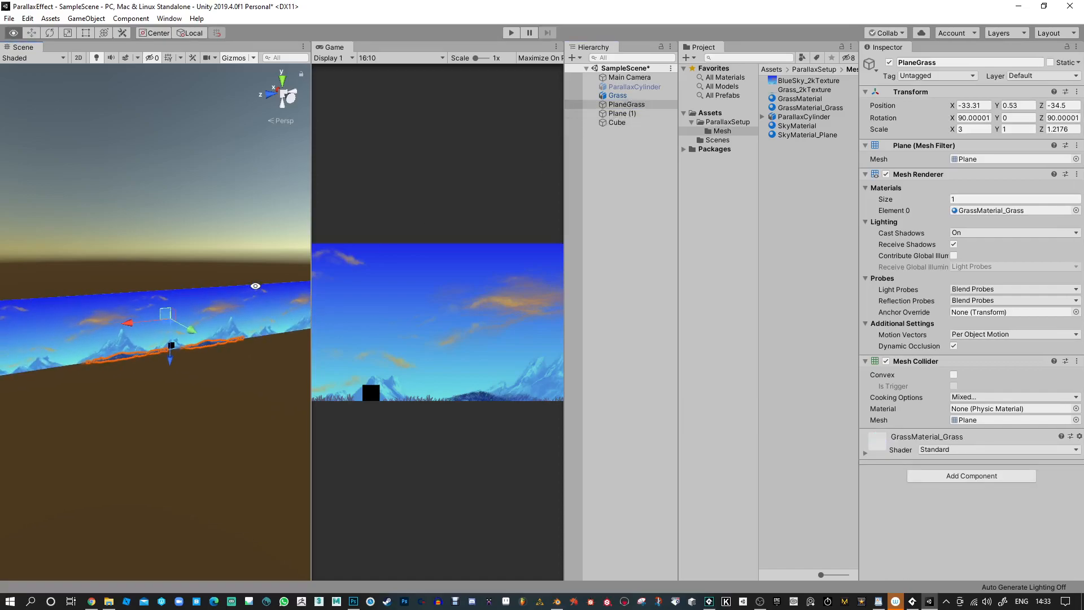
alt+right_drag(264, 288, 213, 577)
alt+right_drag(211, 438, 210, 499)
mouse_move(136, 336)
mouse_down()
mouse_move(120, 335)
mouse_move(129, 335)
mouse_up()
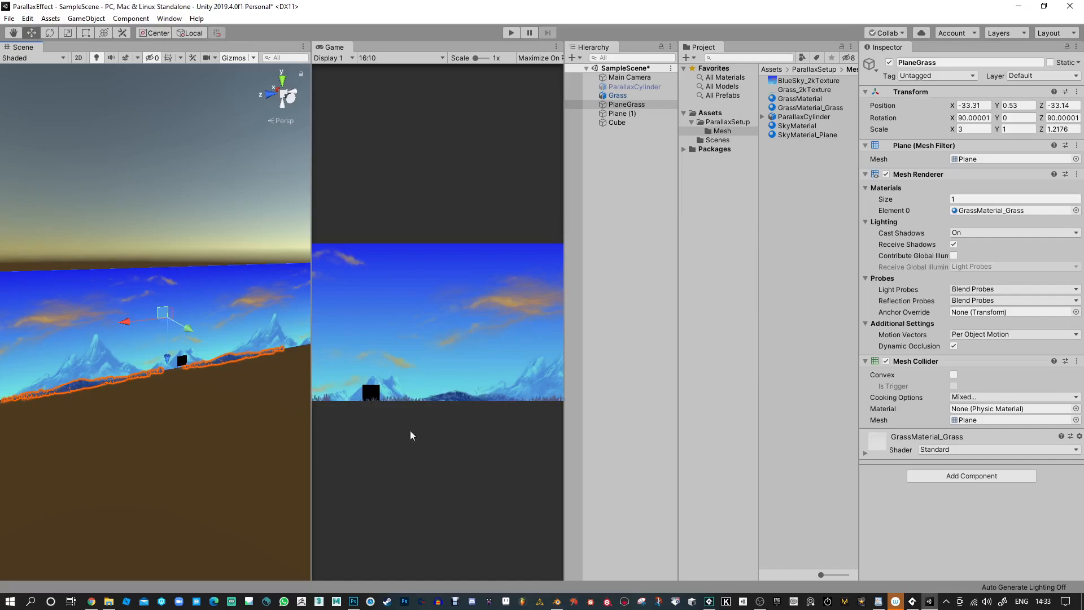
Widen the Scene and Game views.
drag(565, 415, 683, 415)
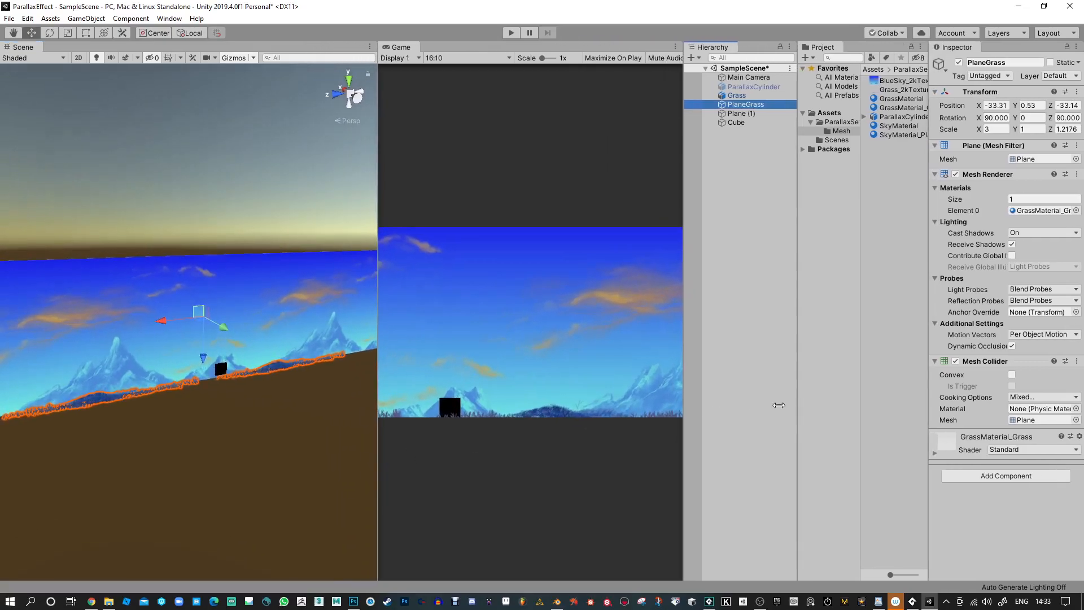